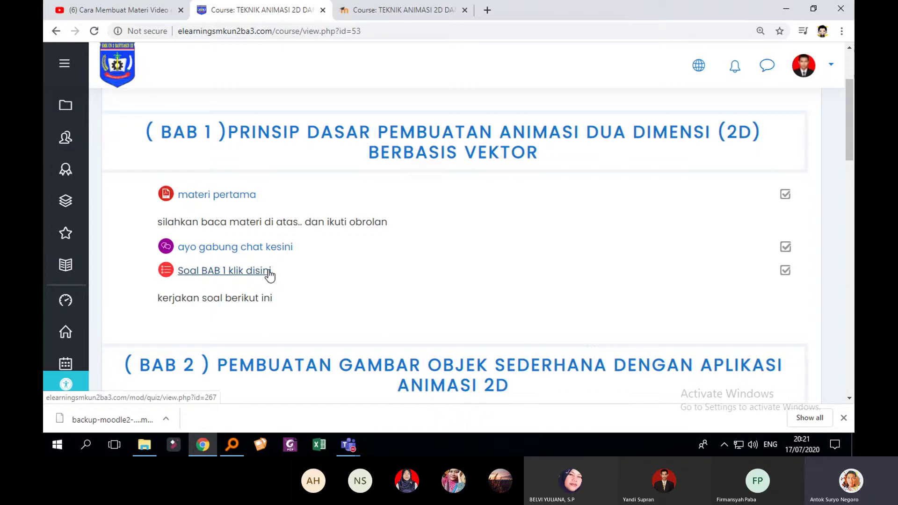
Turn editing on for the course page and scroll down to the BAB 2 section
scroll(629, 249, "up", 3)
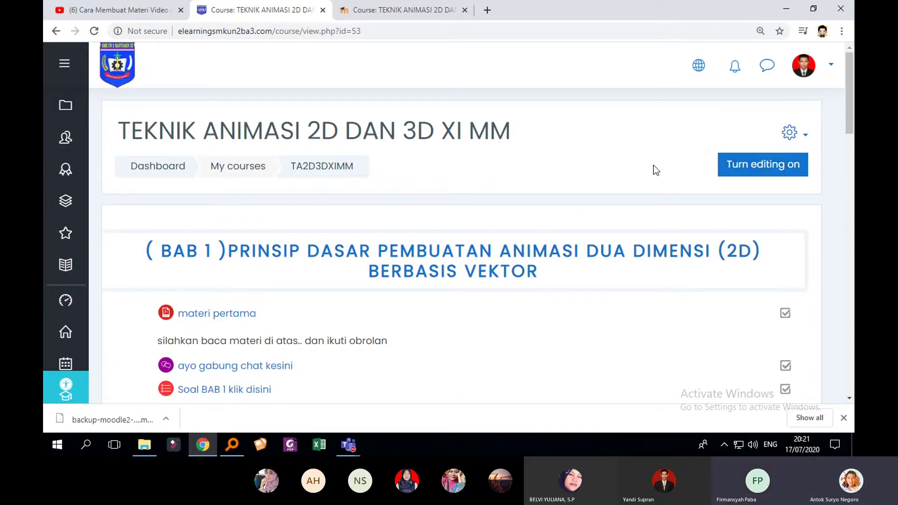
left_click(781, 169)
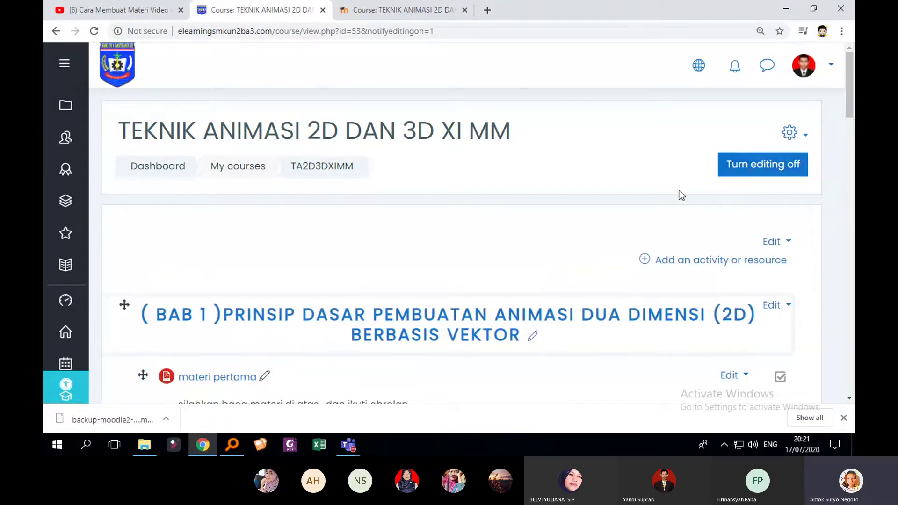
scroll(746, 196, "down", 2)
scroll(746, 197, "down", 4)
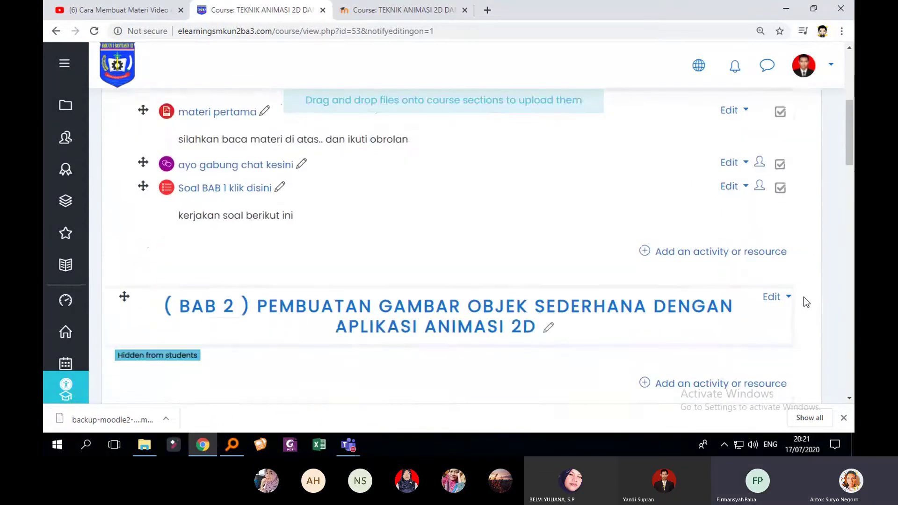
scroll(621, 250, "up", 3)
scroll(621, 250, "down", 1)
scroll(477, 243, "up", 3)
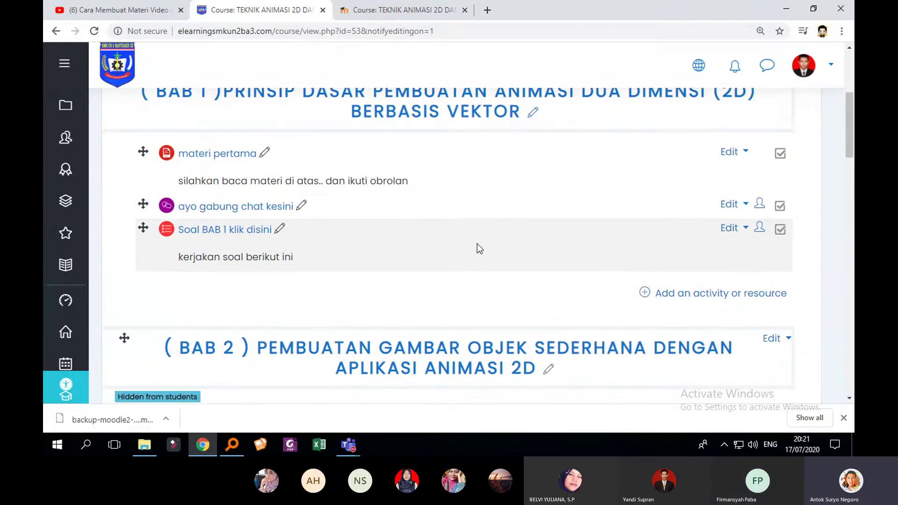
scroll(531, 255, "down", 2)
scroll(602, 259, "down", 1)
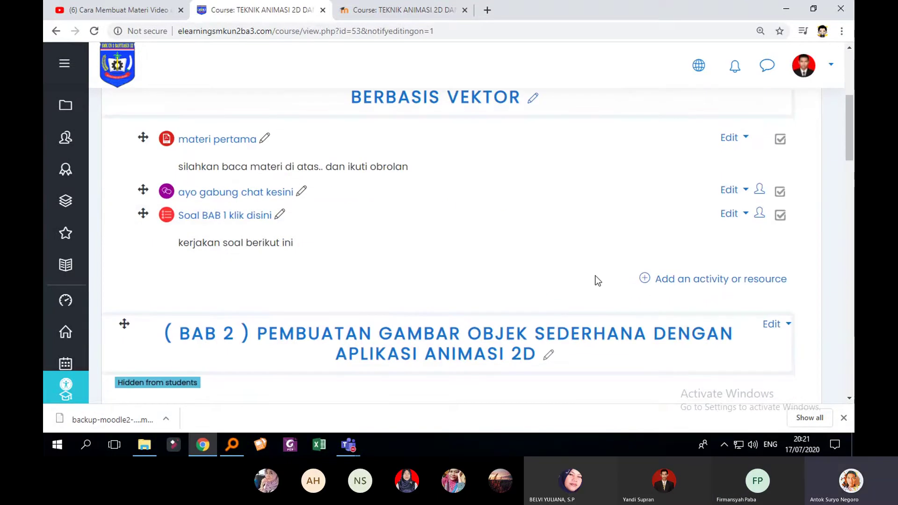
scroll(566, 299, "down", 2)
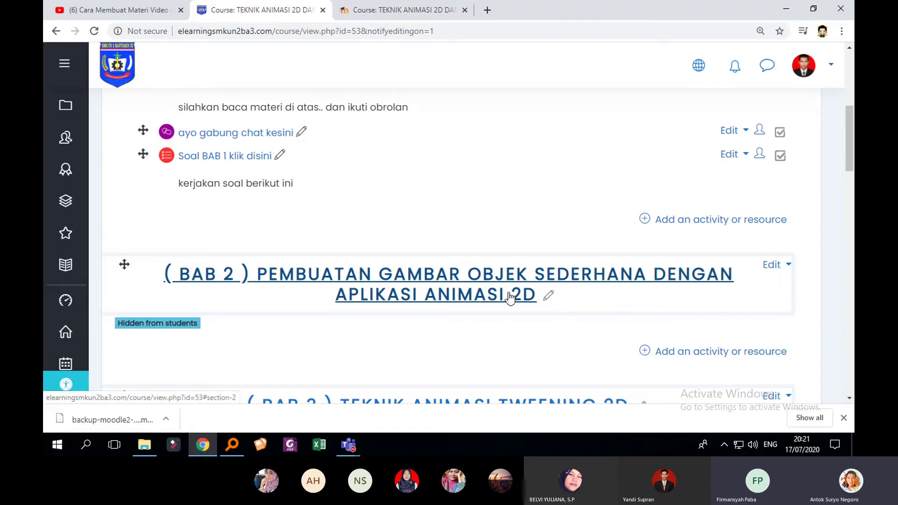
scroll(580, 294, "down", 2)
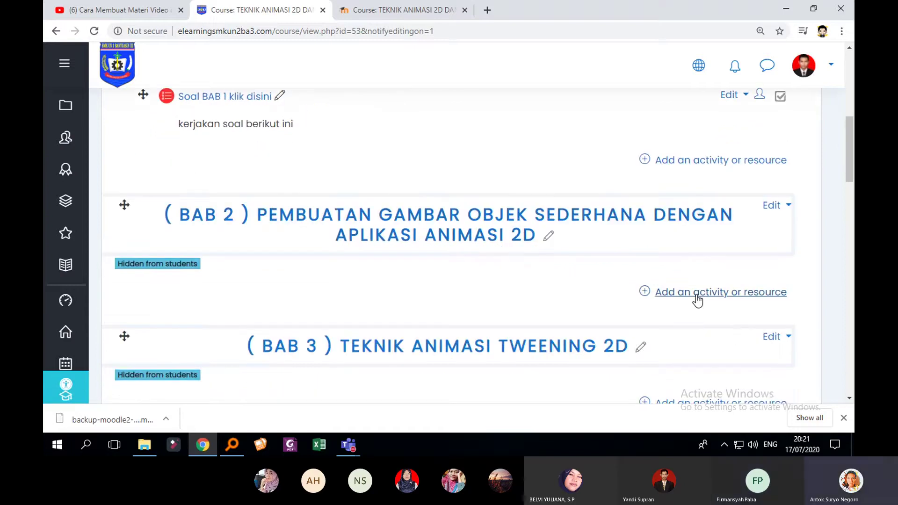
Open 'Add an activity or resource' under the BAB 2 section
left_click(697, 299)
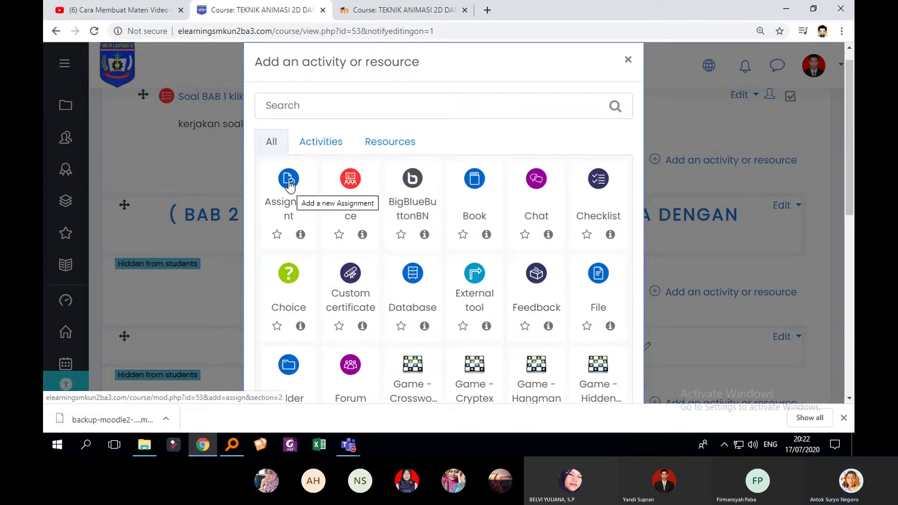
Add an Assignment named 'TUGAS VIDEO ANIMASI 2D' with Display description ticked
left_click(290, 184)
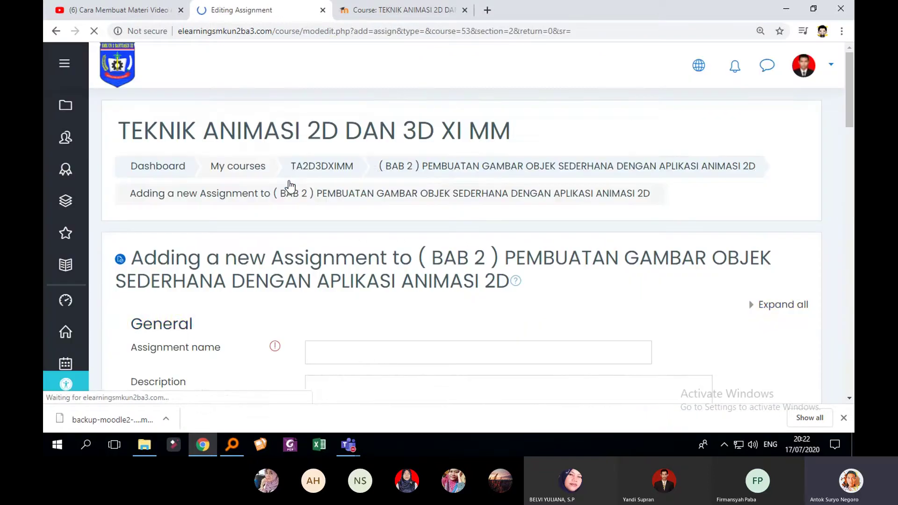
scroll(289, 184, "down", 2)
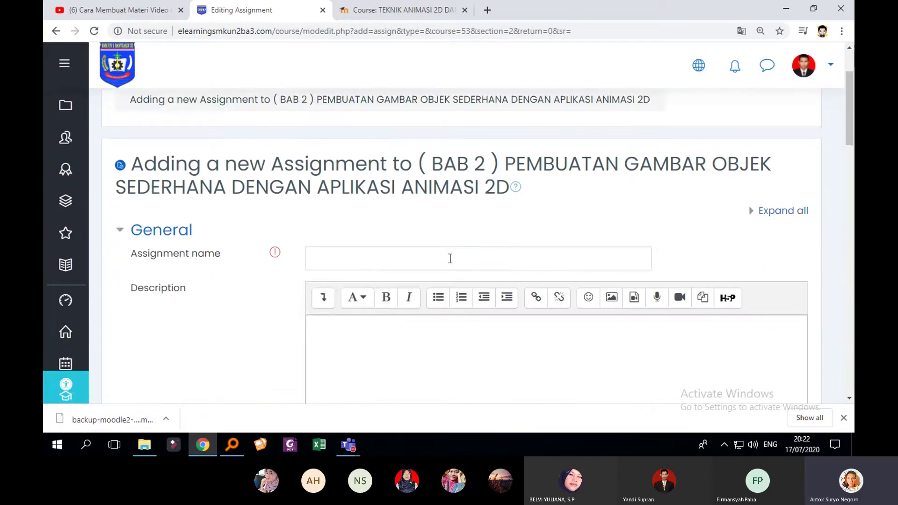
left_click(450, 259)
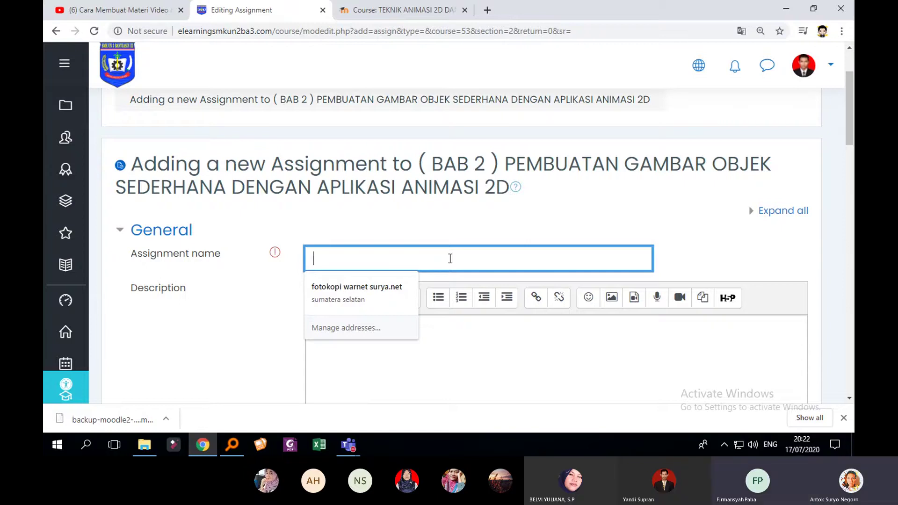
type("TUA")
key("BackSpace")
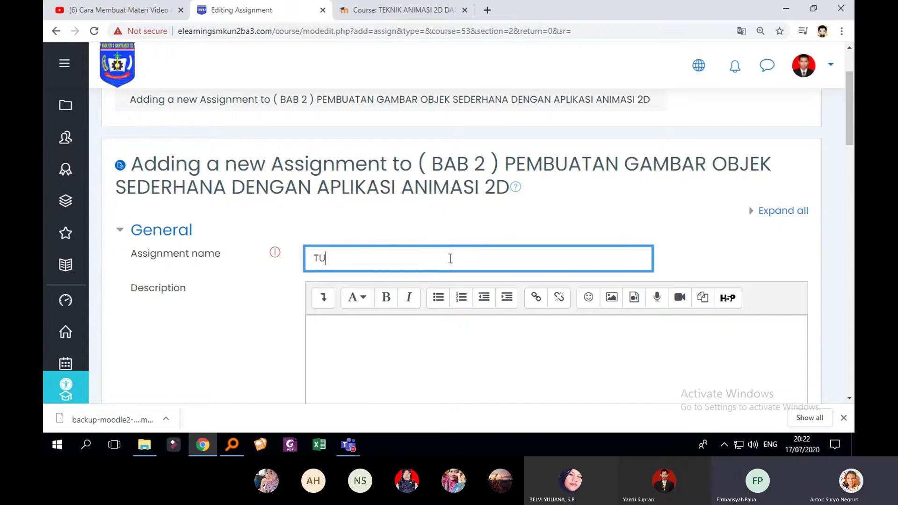
type("GAS")
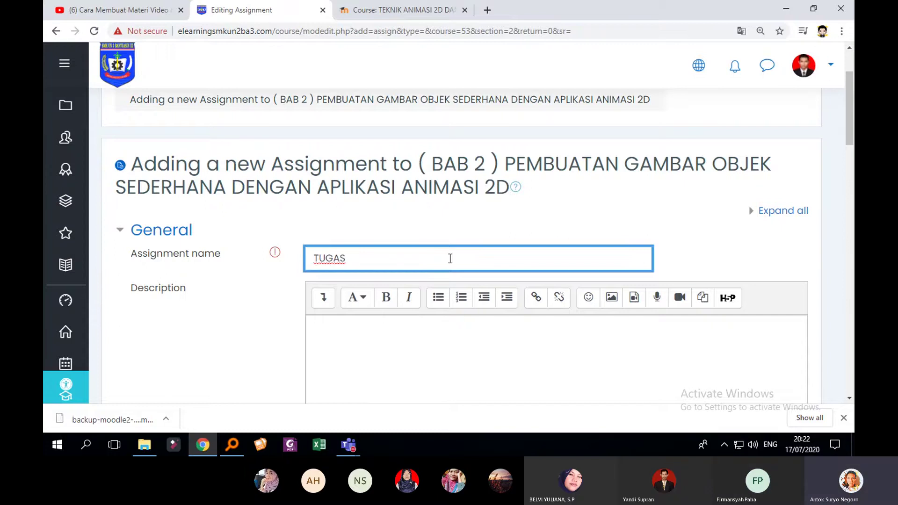
type(" VIDEO ANI")
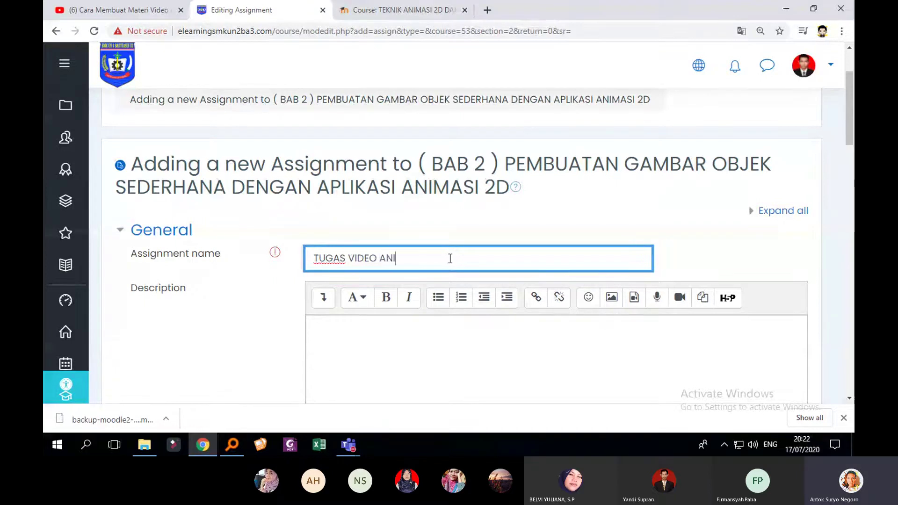
type("MAS")
scroll(450, 258, "down", 2)
type("I 2D")
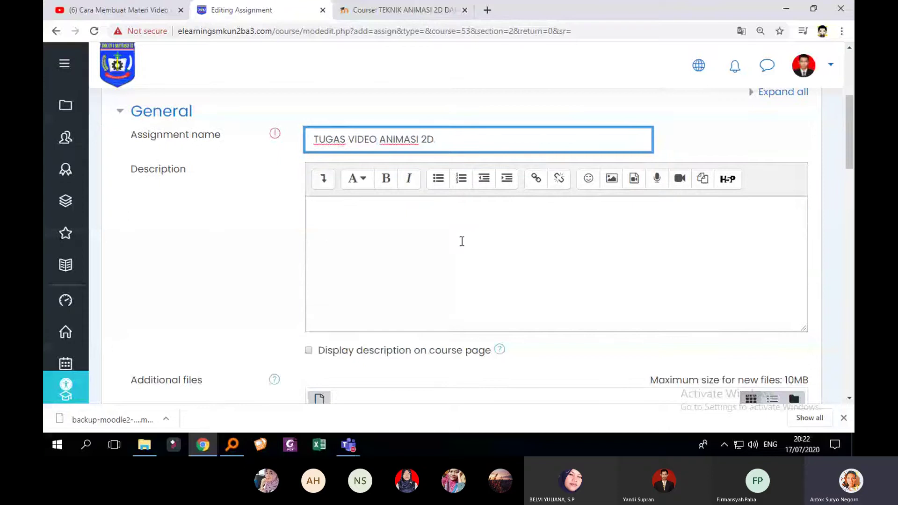
key("Tab")
key("Tab")
key("Tab")
key("space")
Write the description 'SILAHKAN KUMPUL TUGAS ANIMASI 2D - DURASI 30 DETIK' followed by new lines
left_click(427, 236)
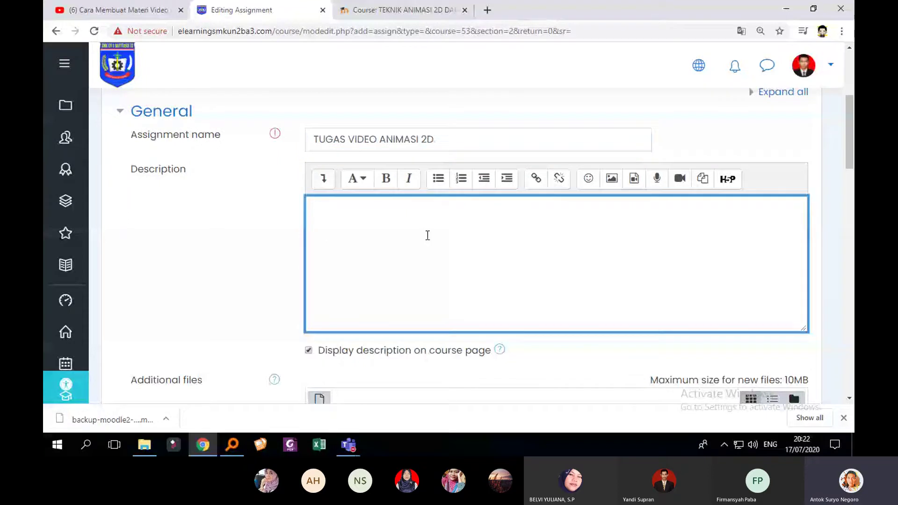
type("SILAHKAN KUM")
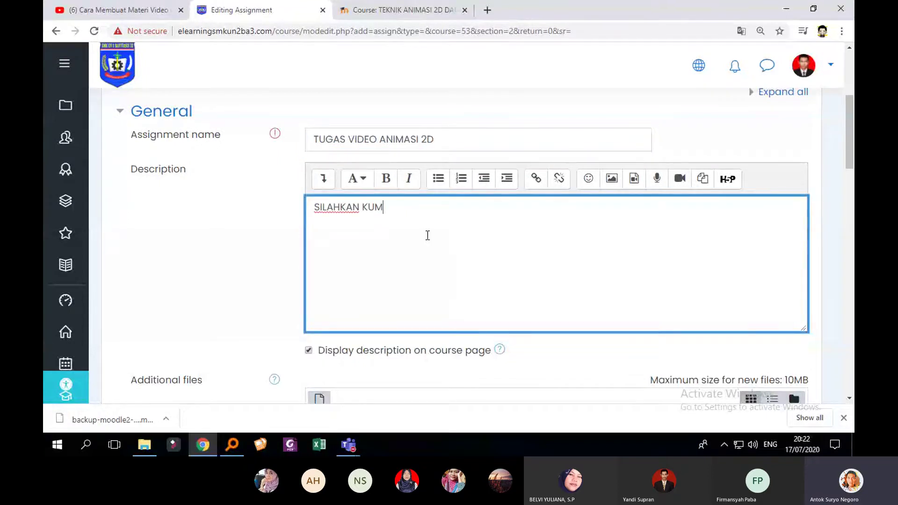
type("PUL TUGAS ")
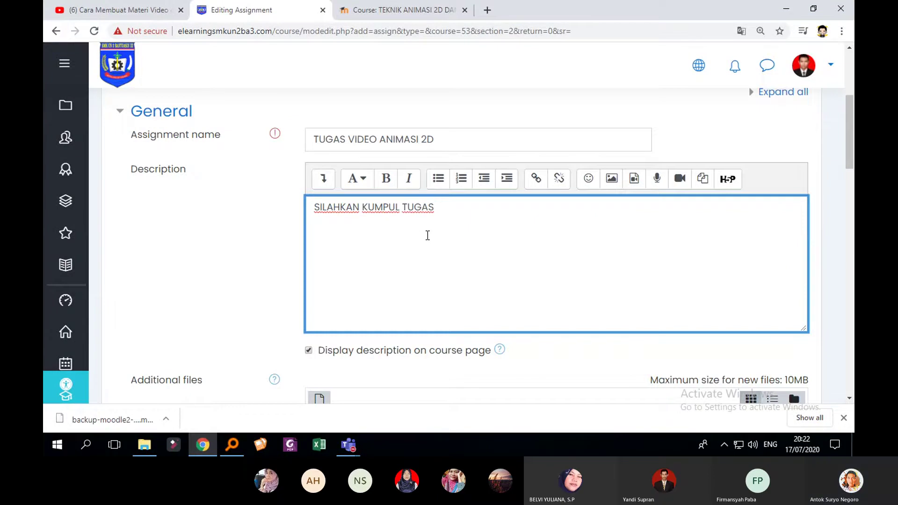
type("ANIMASI")
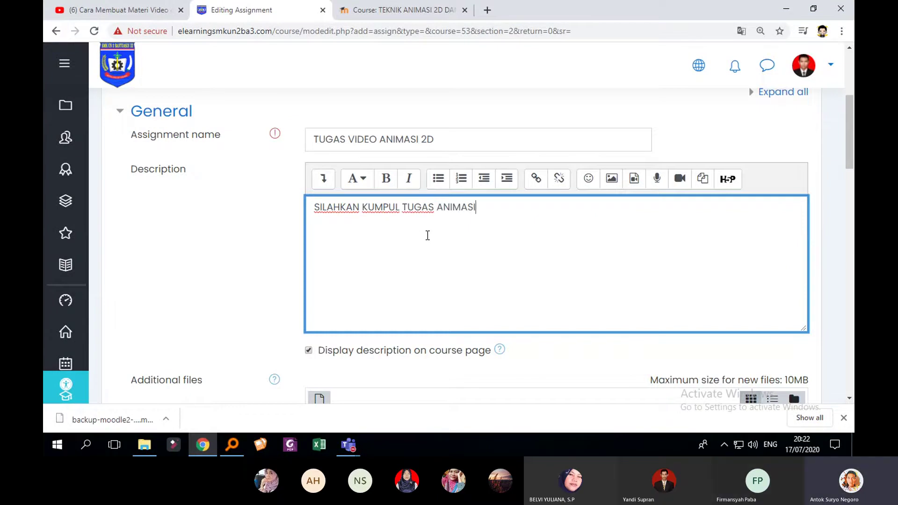
type(" 2D ")
type("- ")
type("DURAS")
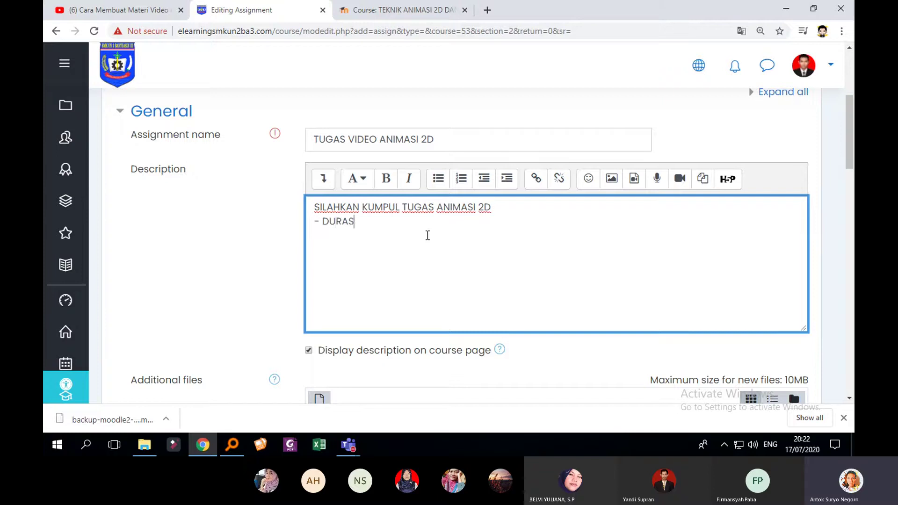
type("I 30 DETIK")
key("Return")
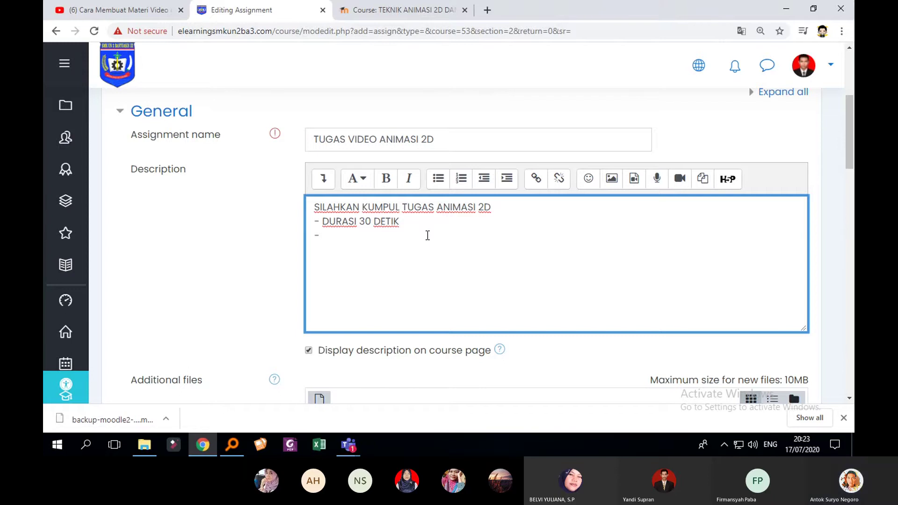
scroll(441, 240, "down", 2)
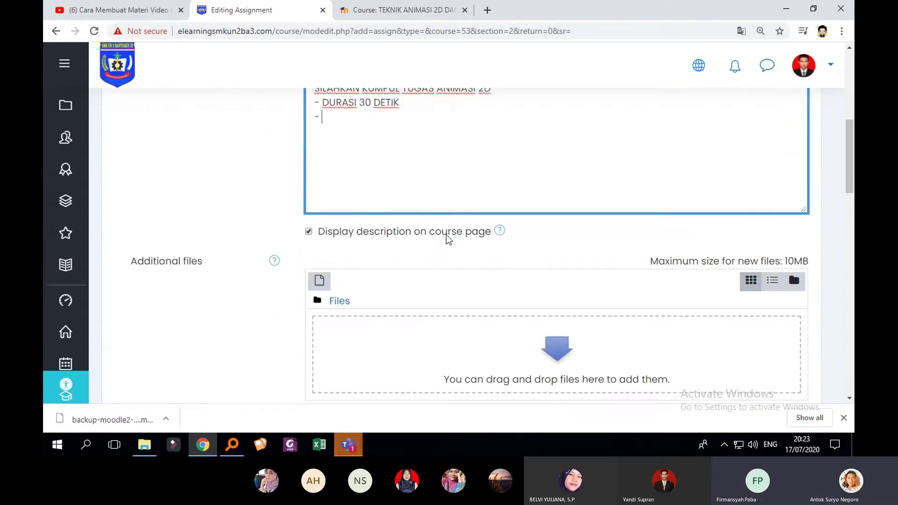
scroll(467, 234, "down", 2)
scroll(469, 234, "up", 1)
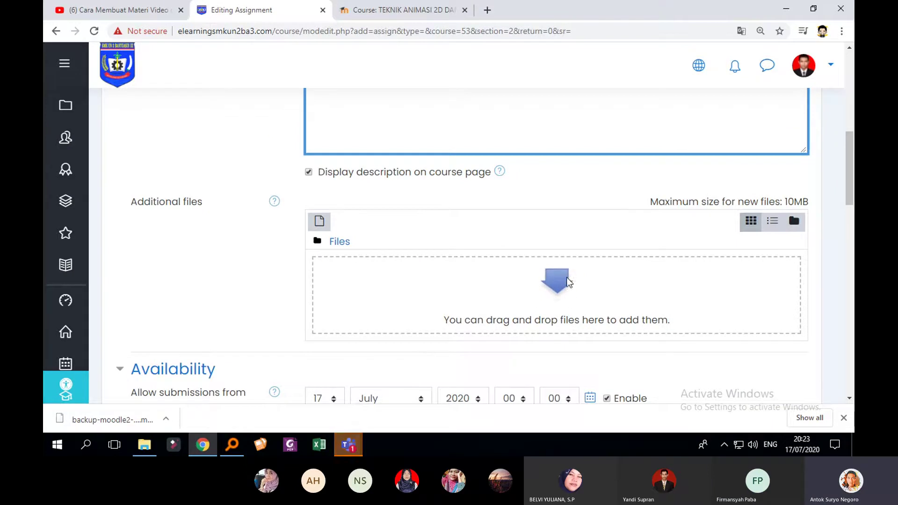
scroll(548, 289, "up", 3)
scroll(560, 301, "down", 1)
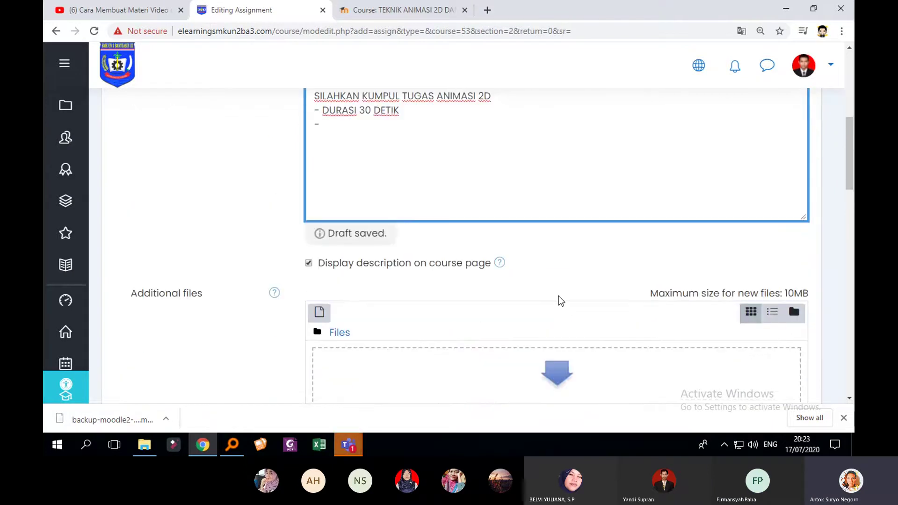
scroll(560, 301, "up", 1)
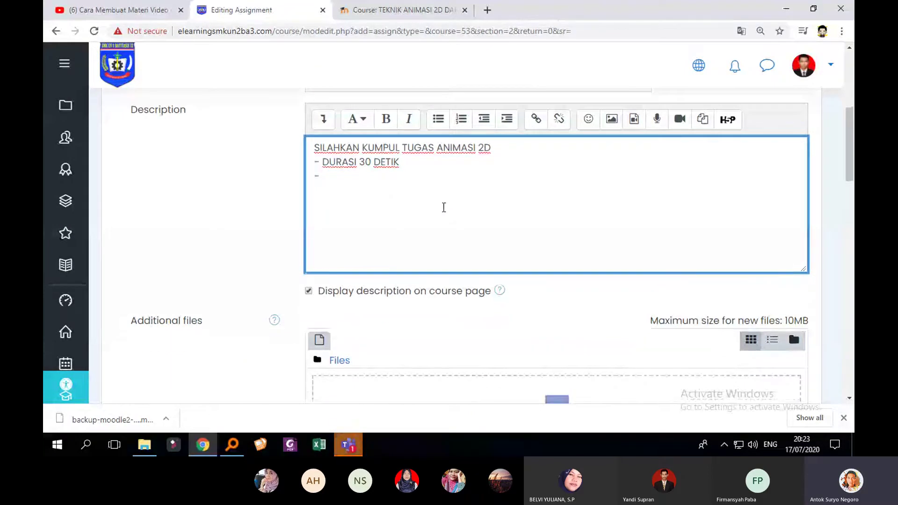
key("Return")
key("Return")
key("Return")
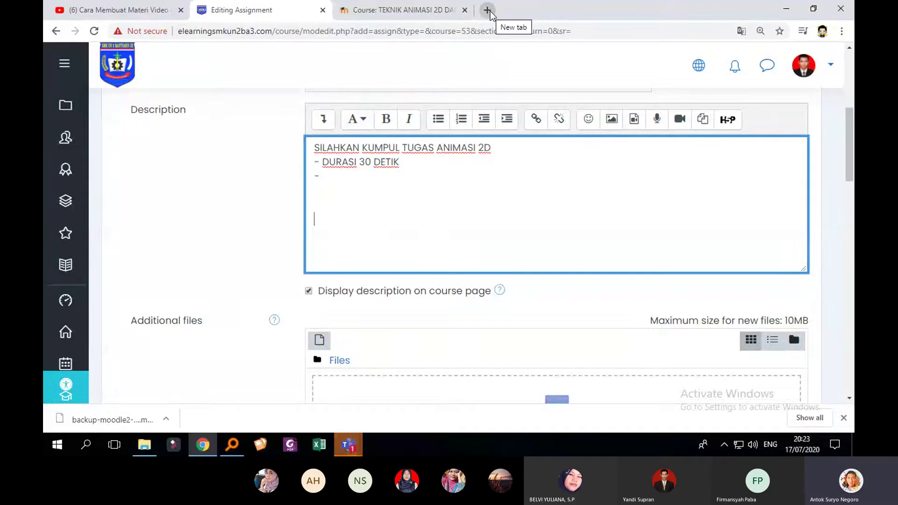
scroll(599, 207, "up", 4)
scroll(599, 208, "down", 2)
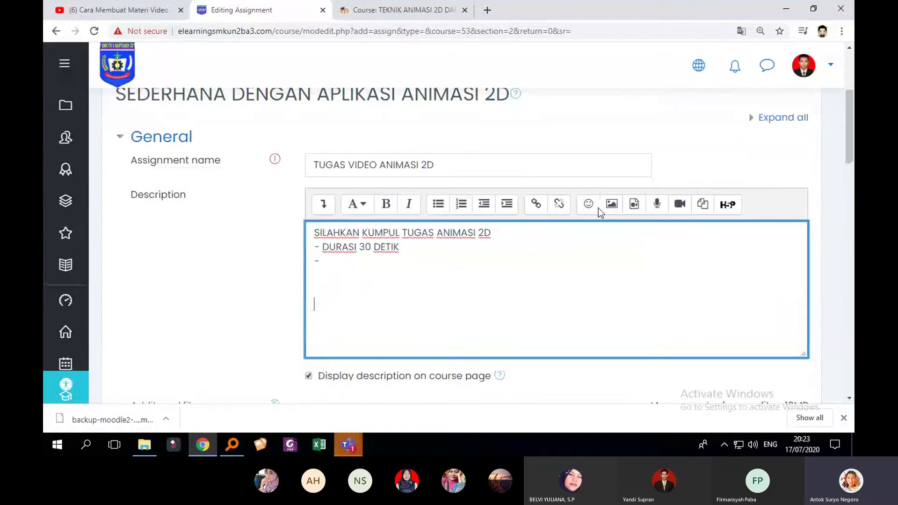
scroll(599, 208, "down", 3)
scroll(397, 230, "up", 1)
scroll(486, 201, "down", 3)
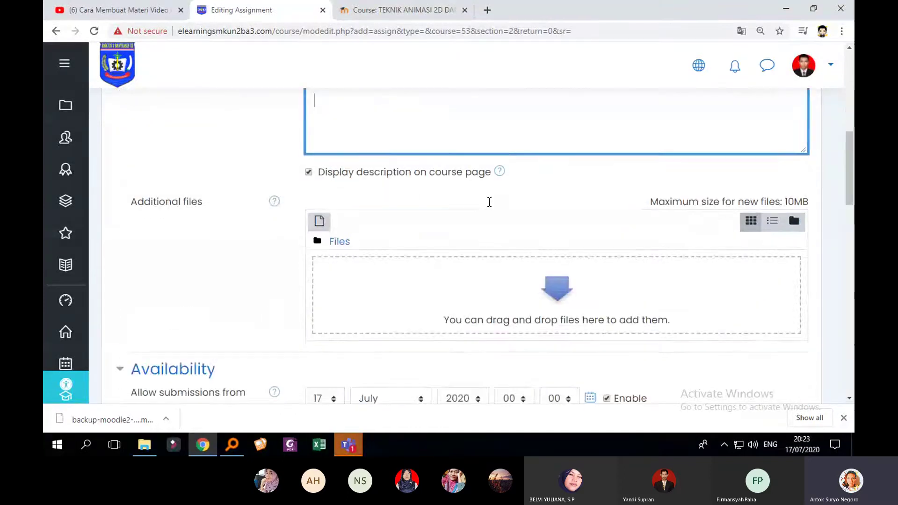
scroll(425, 225, "up", 4)
scroll(444, 223, "down", 3)
scroll(457, 181, "up", 1)
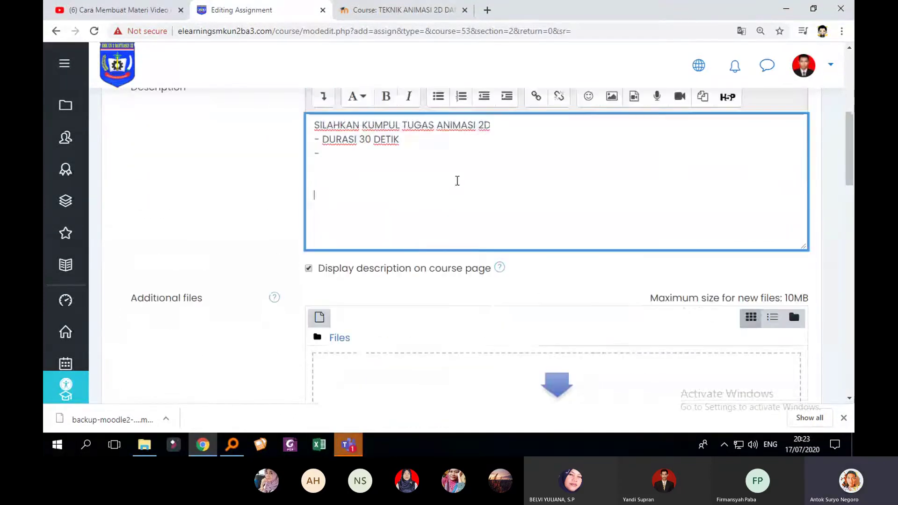
scroll(458, 196, "up", 2)
scroll(456, 216, "down", 6)
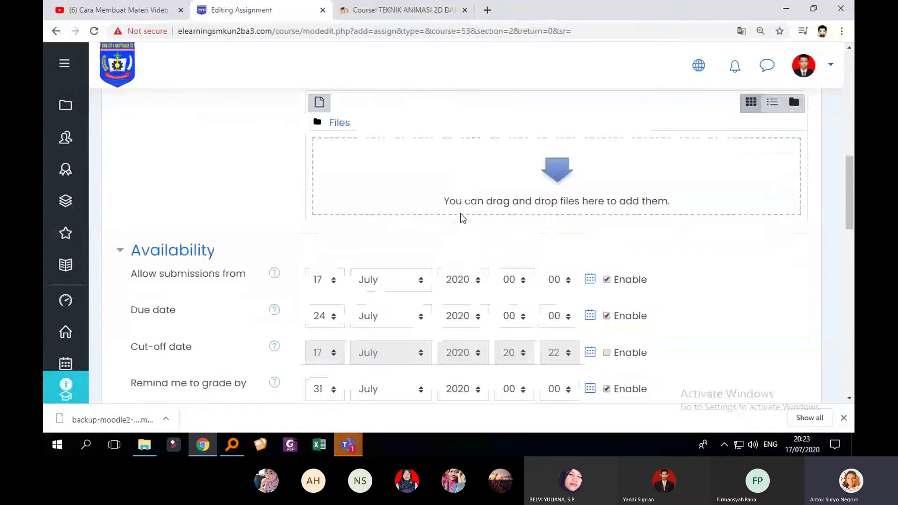
scroll(460, 213, "down", 3)
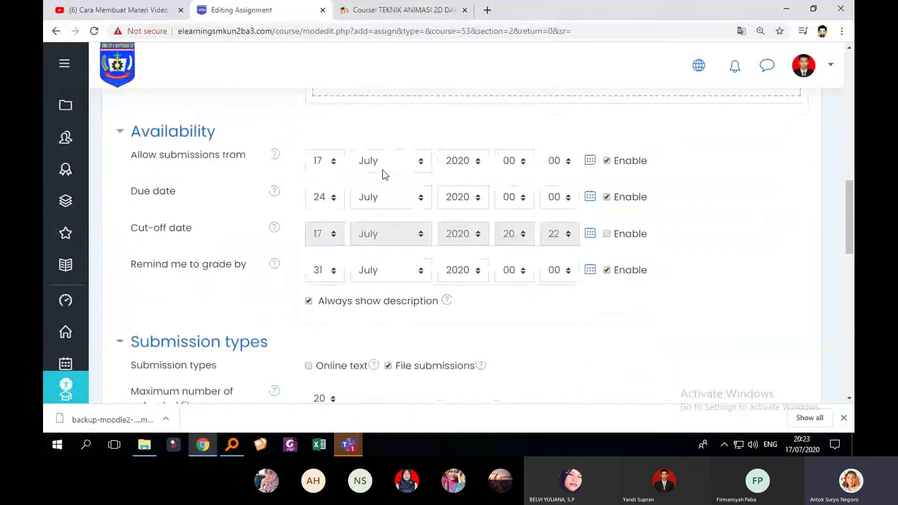
scroll(622, 141, "up", 5)
scroll(673, 241, "down", 3)
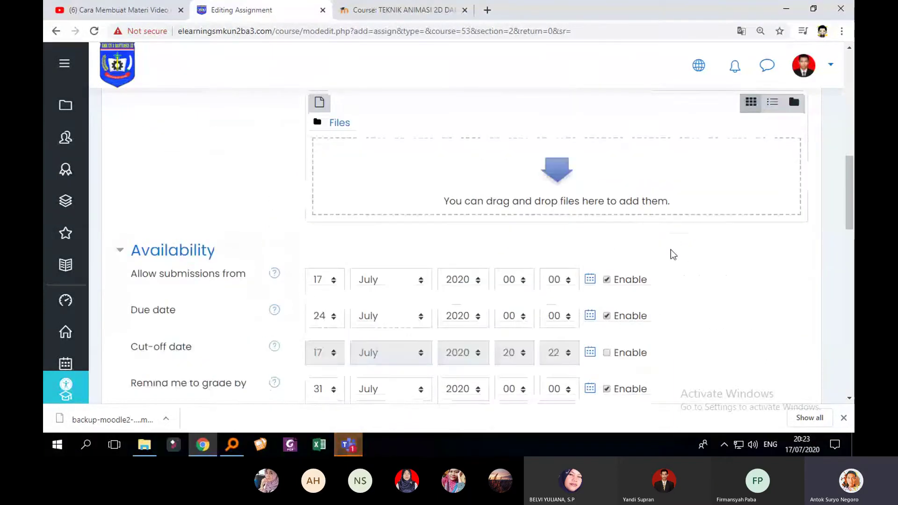
Translate the assignment form into Indonesian and dismiss the translation notice
right_click(671, 250)
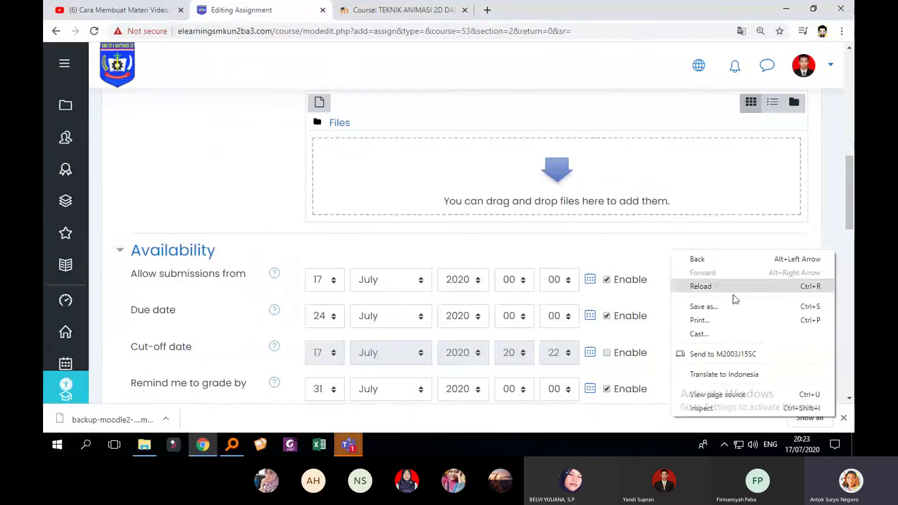
left_click(741, 377)
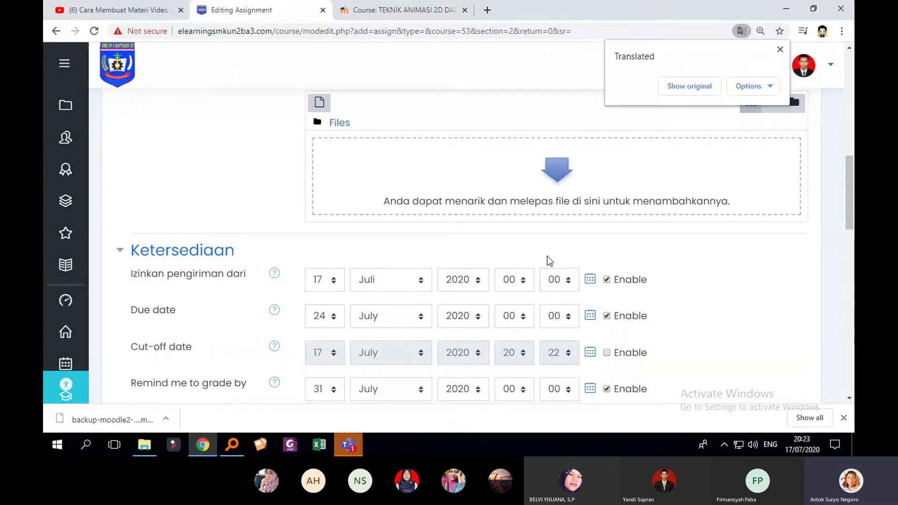
left_click(779, 50)
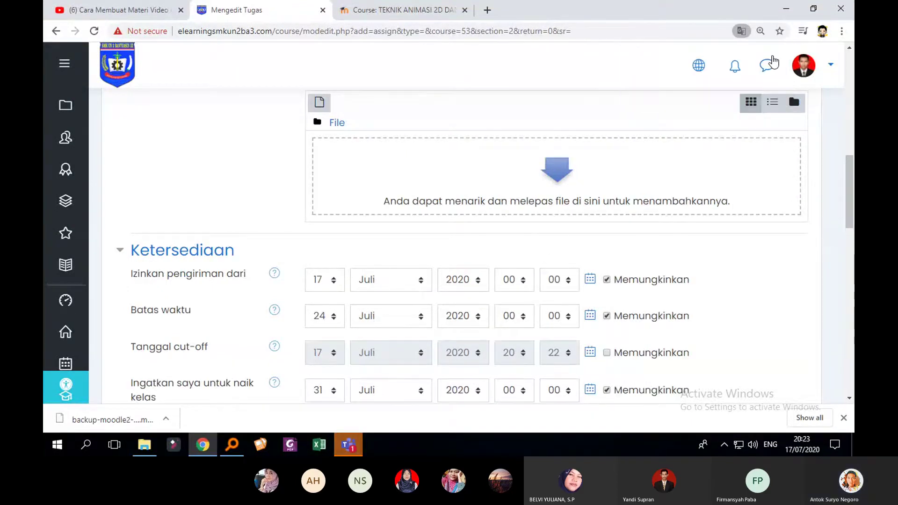
scroll(668, 154, "up", 6)
scroll(669, 157, "down", 3)
scroll(668, 159, "down", 5)
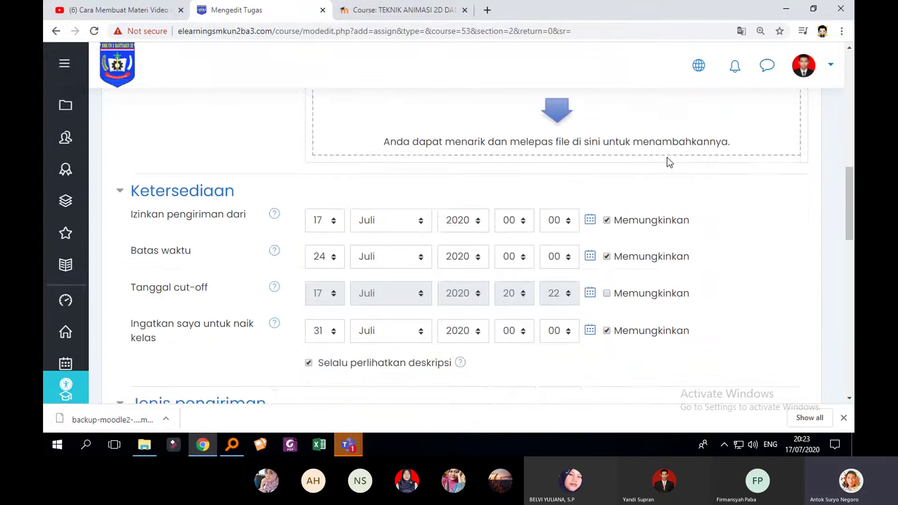
scroll(627, 181, "up", 1)
scroll(562, 211, "up", 1)
scroll(560, 234, "down", 1)
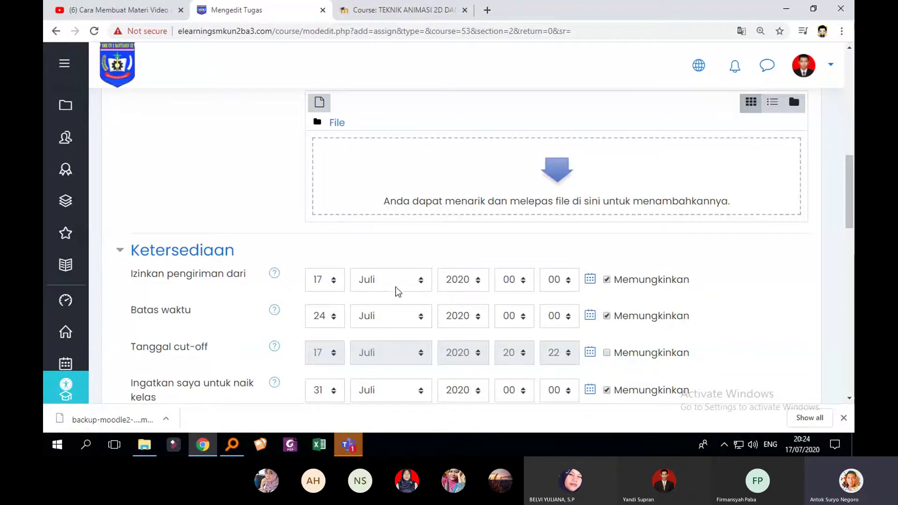
Toggle the due date off and back on, keeping the due day at 24
left_click(607, 316)
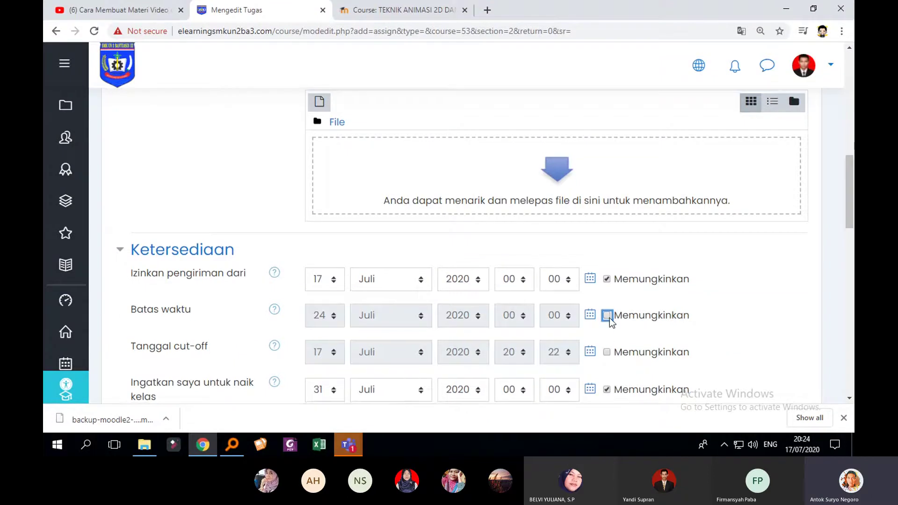
scroll(610, 318, "down", 1)
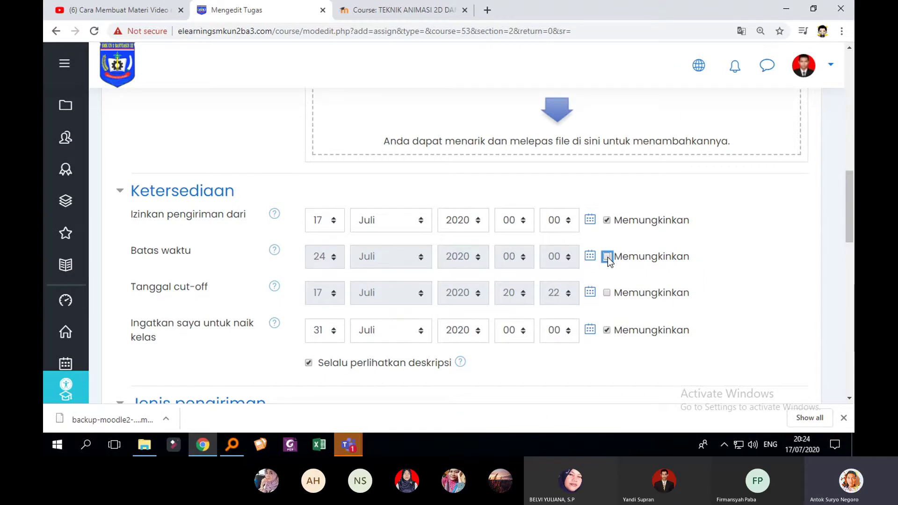
left_click(606, 257)
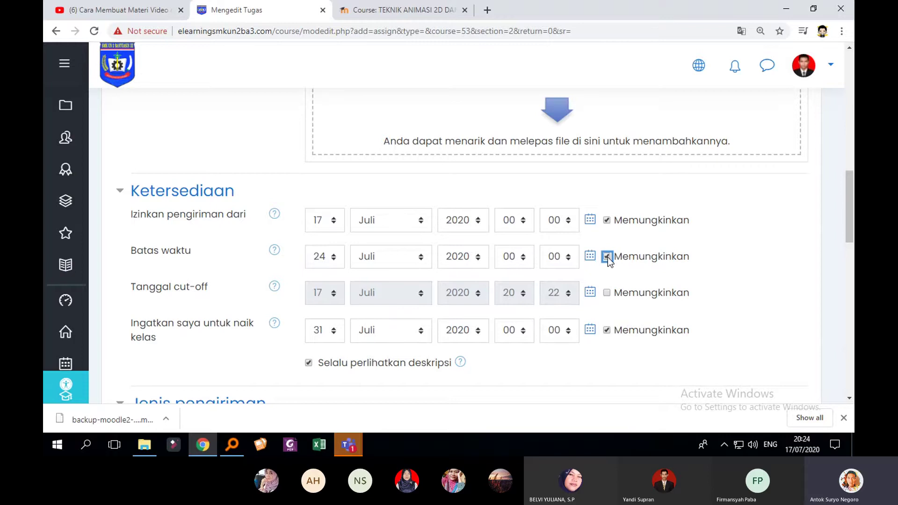
left_click(334, 260)
left_click(335, 260)
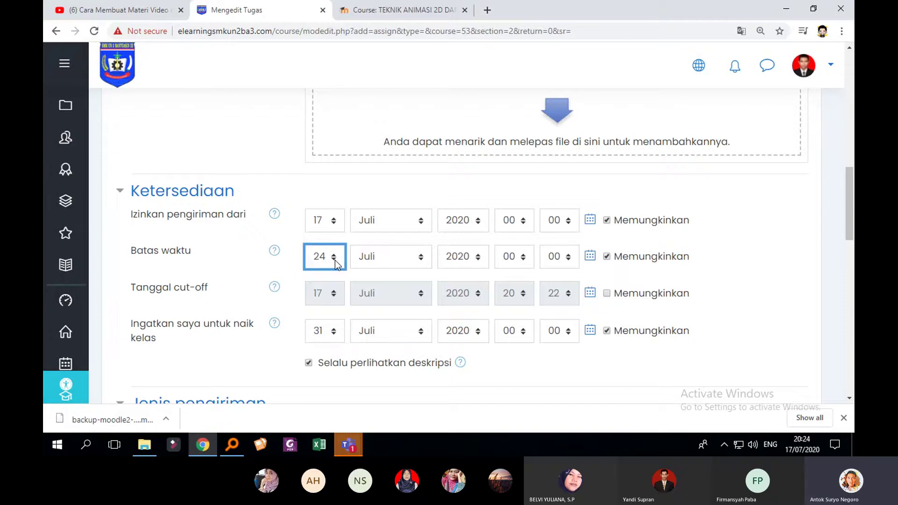
scroll(471, 275, "down", 1)
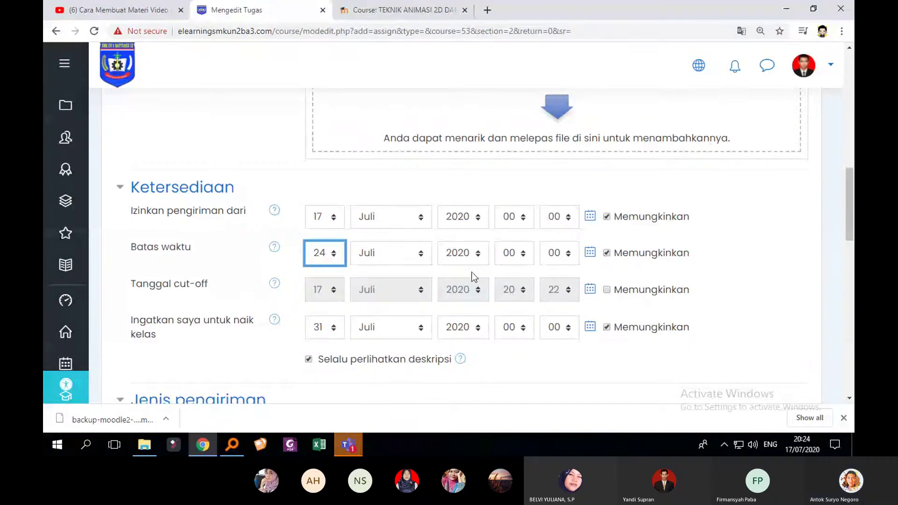
scroll(473, 276, "down", 1)
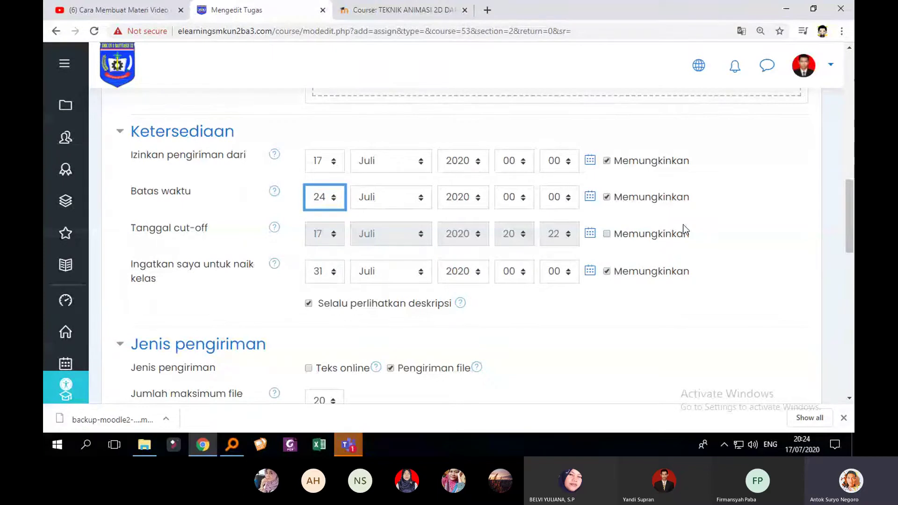
scroll(682, 215, "down", 1)
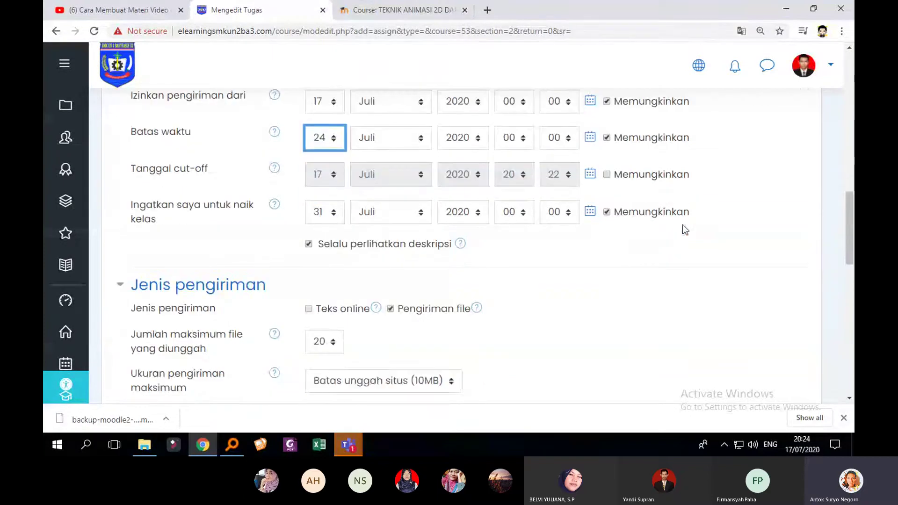
Leave the cut-off date disabled after reading its help explanation
left_click(607, 175)
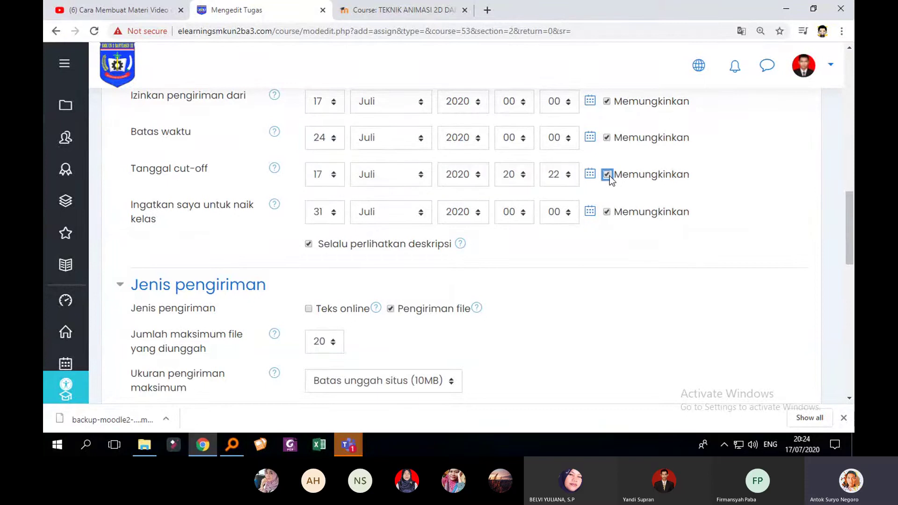
left_click(609, 176)
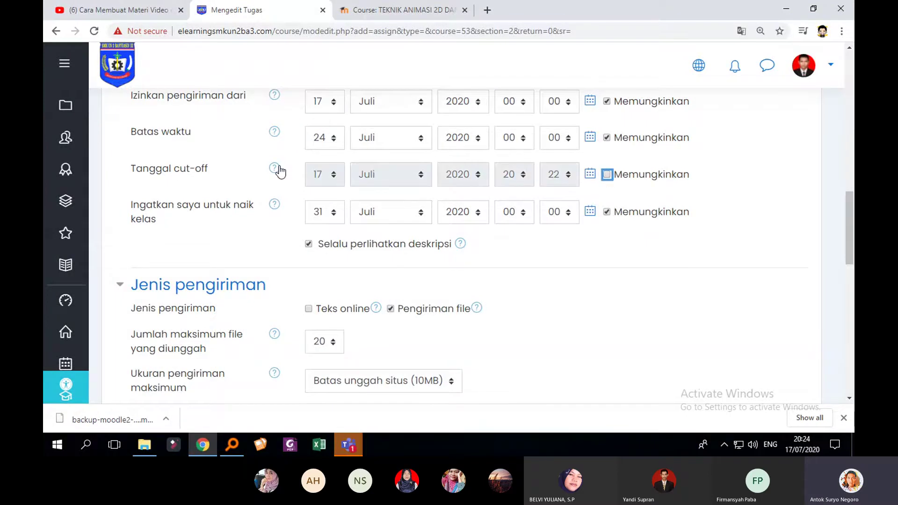
left_click(279, 169)
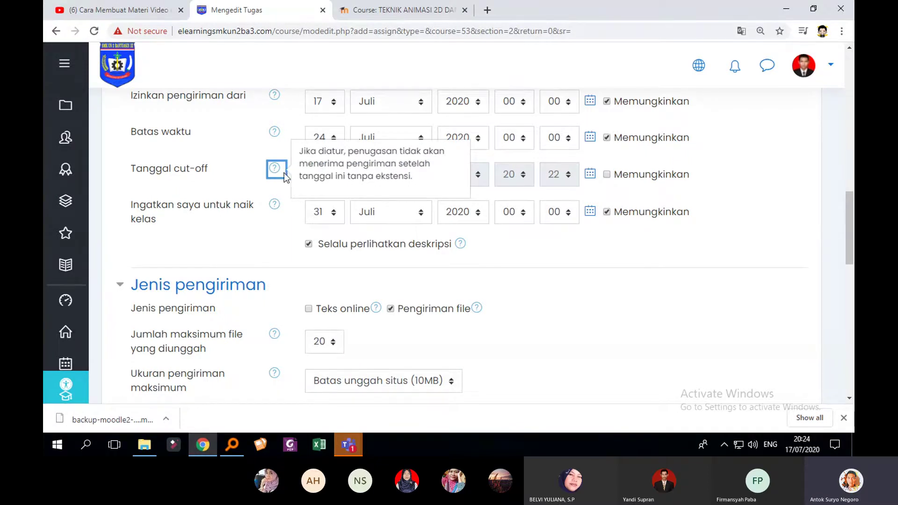
left_click(252, 175)
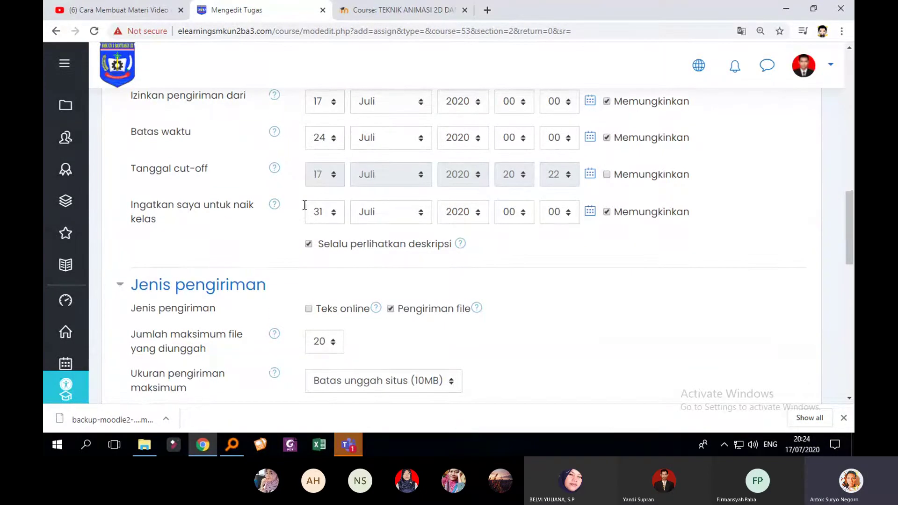
left_click_drag(132, 222, 213, 232)
left_click(212, 223)
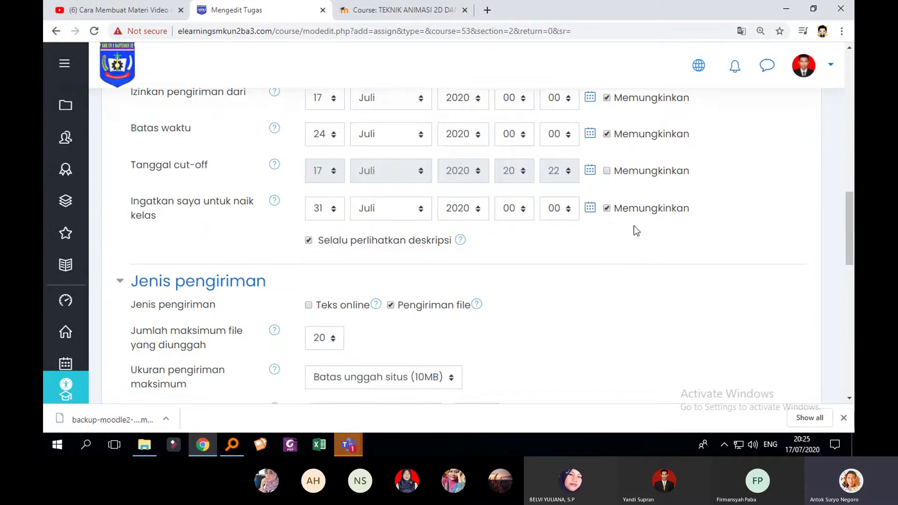
Enable Teks online submissions and disable Pengiriman file
scroll(636, 222, "down", 3)
left_click(309, 190)
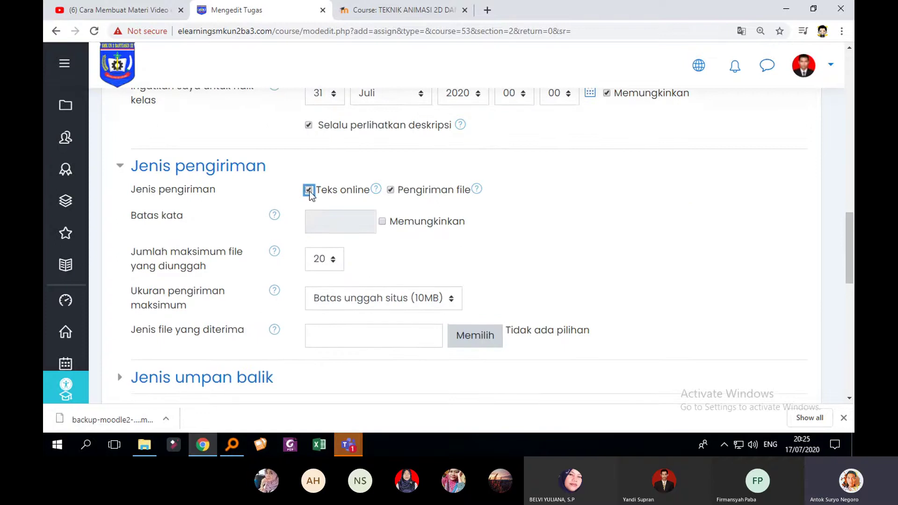
left_click(391, 191)
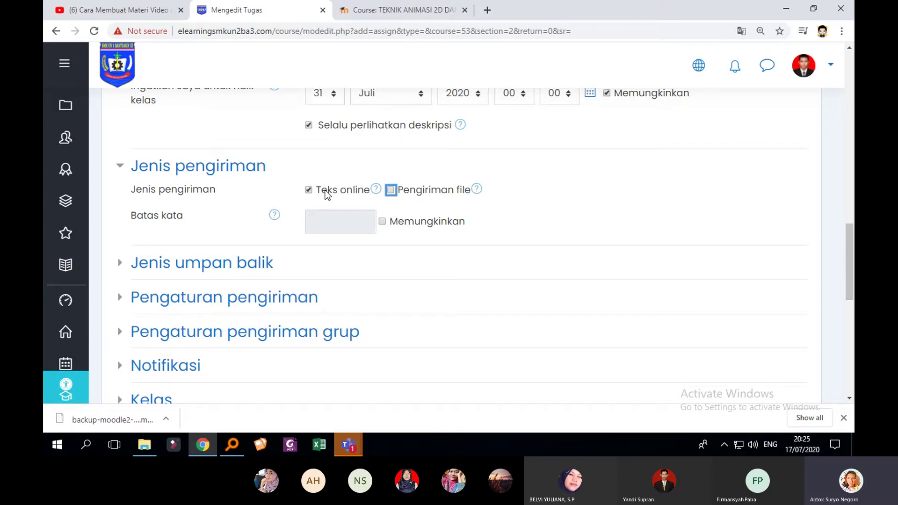
left_click(392, 10)
scroll(611, 236, "down", 6)
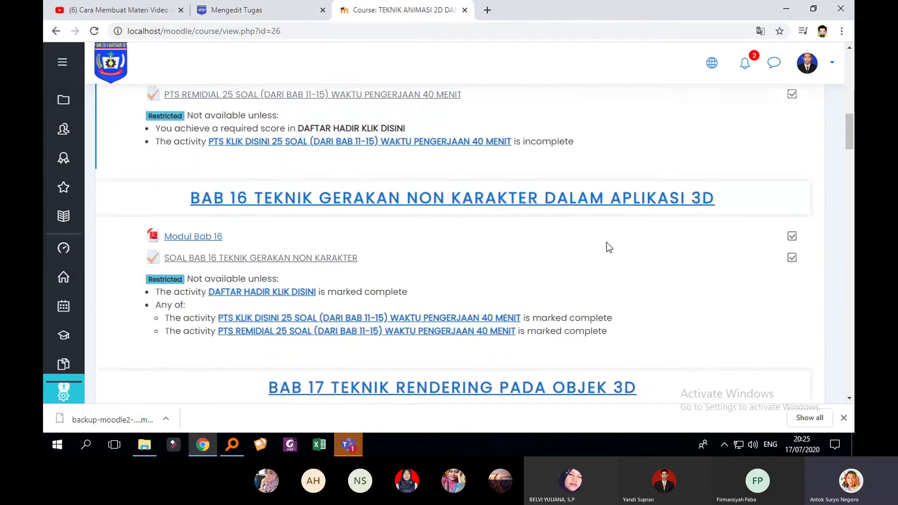
scroll(607, 239, "down", 8)
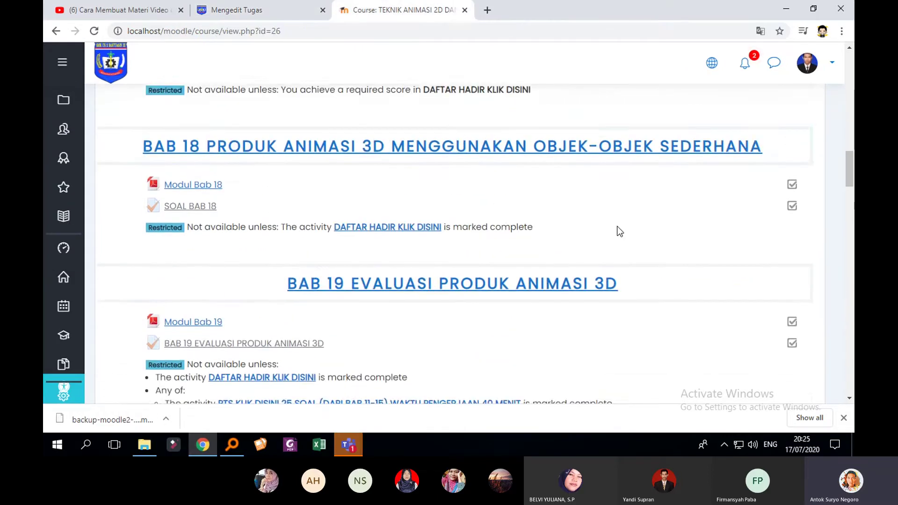
scroll(621, 234, "down", 9)
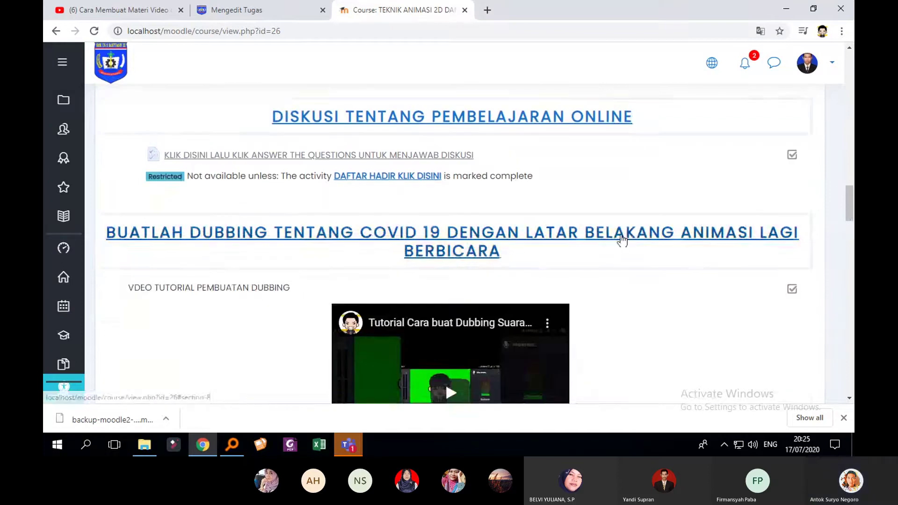
scroll(622, 232, "up", 4)
scroll(580, 234, "down", 3)
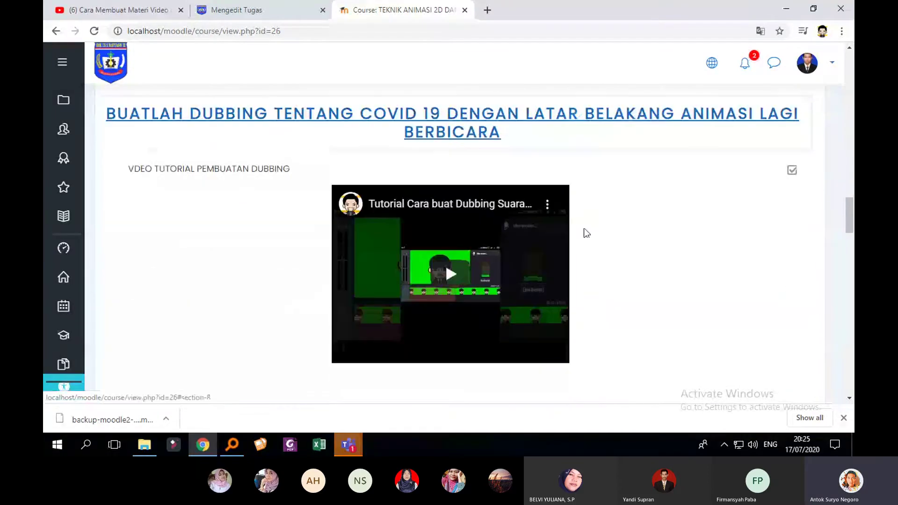
scroll(586, 233, "down", 8)
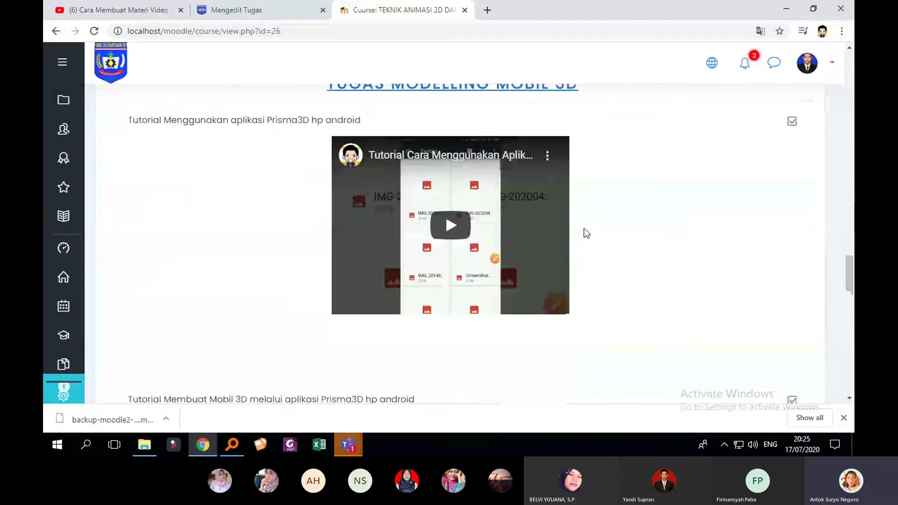
scroll(584, 228, "down", 10)
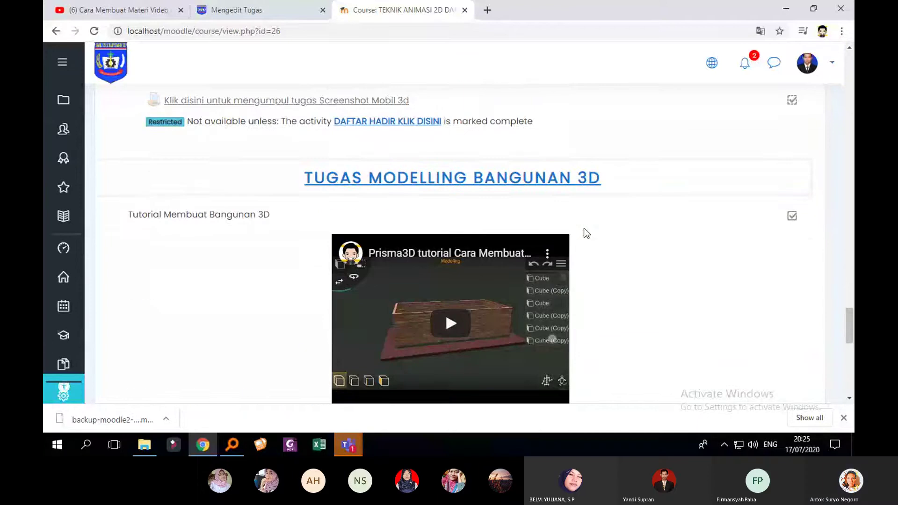
left_click(552, 189)
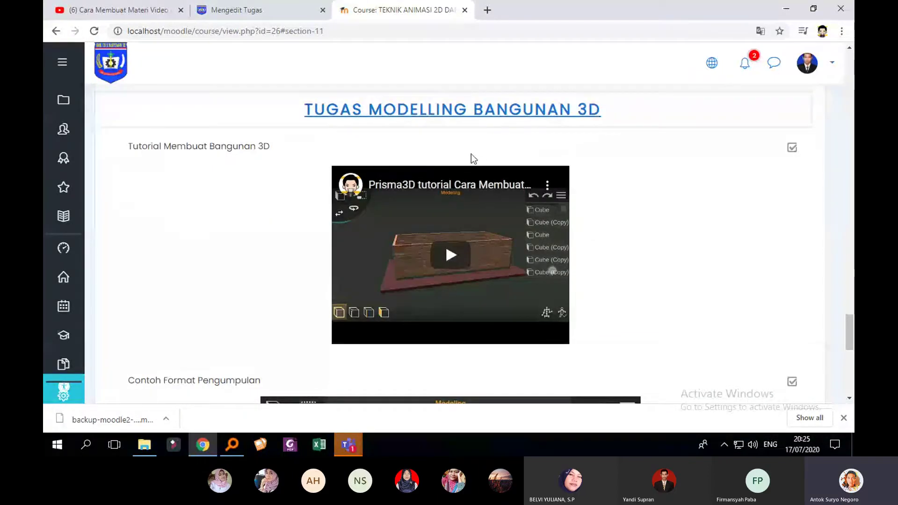
scroll(480, 193, "down", 1)
scroll(482, 194, "up", 3)
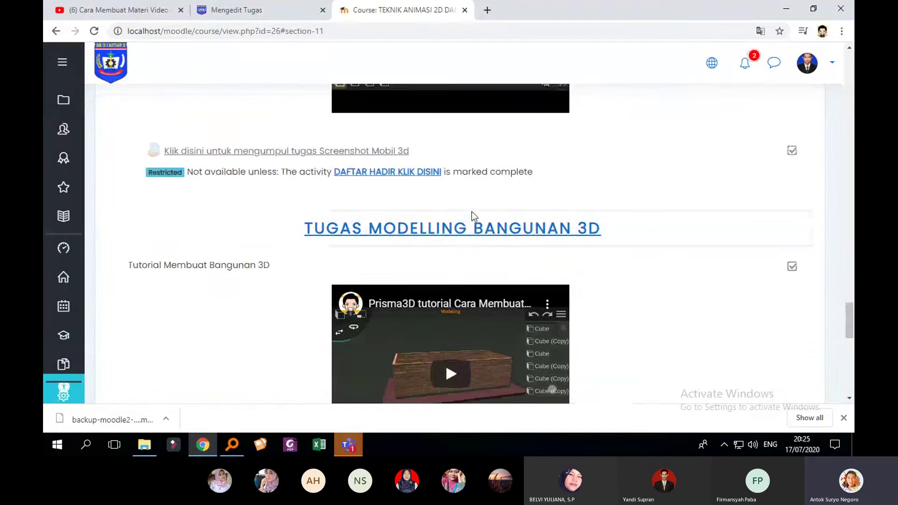
scroll(469, 236, "down", 7)
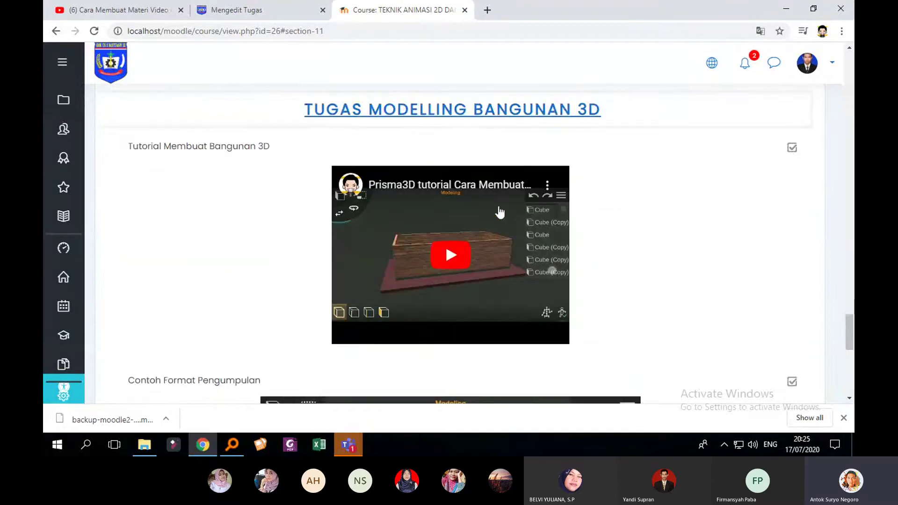
scroll(554, 219, "up", 6)
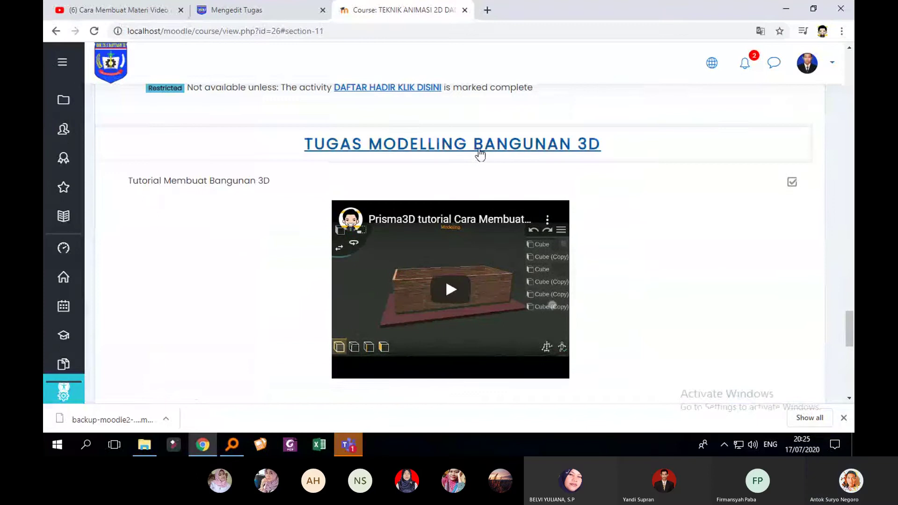
scroll(477, 155, "down", 1)
scroll(498, 156, "down", 6)
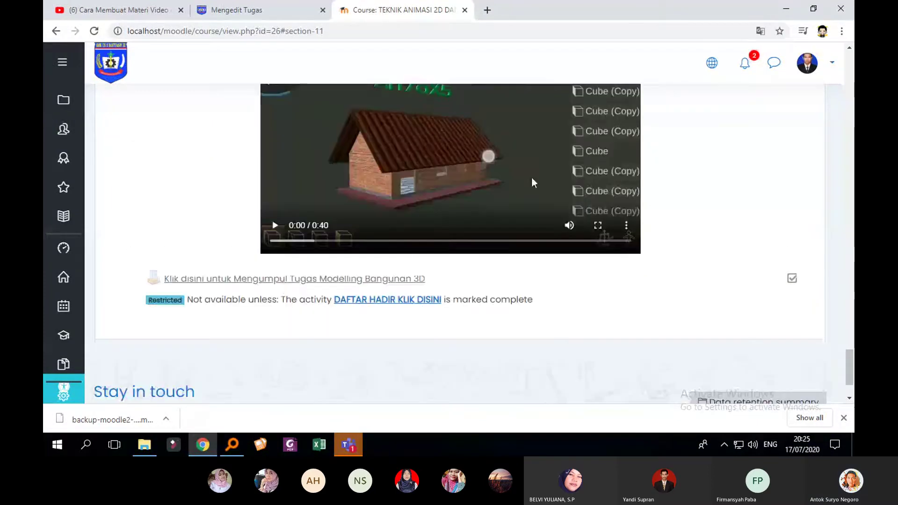
Open the Modelling Bangunan 3D assignment and view all its submissions
left_click(286, 280)
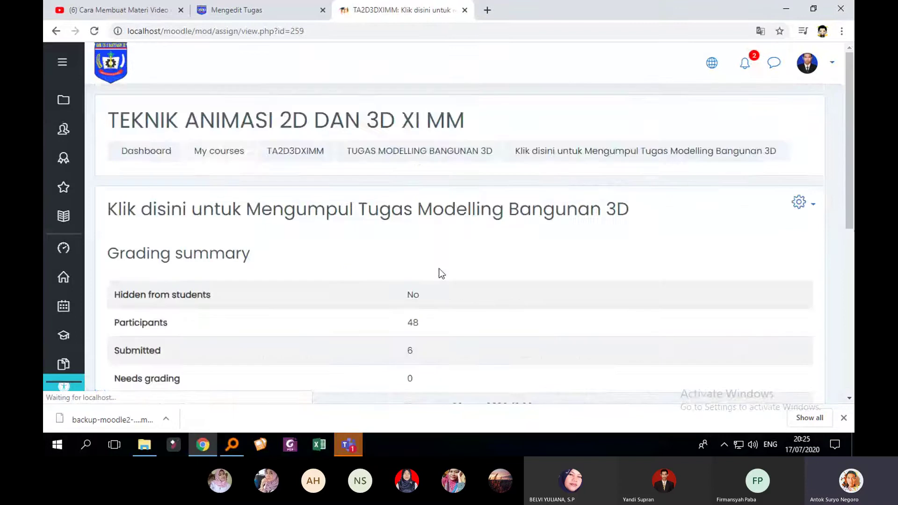
scroll(442, 274, "down", 4)
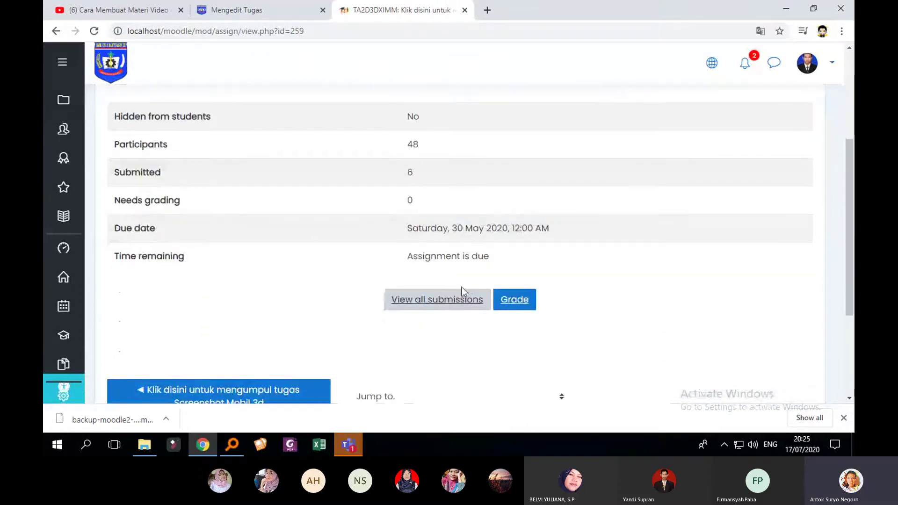
left_click(441, 299)
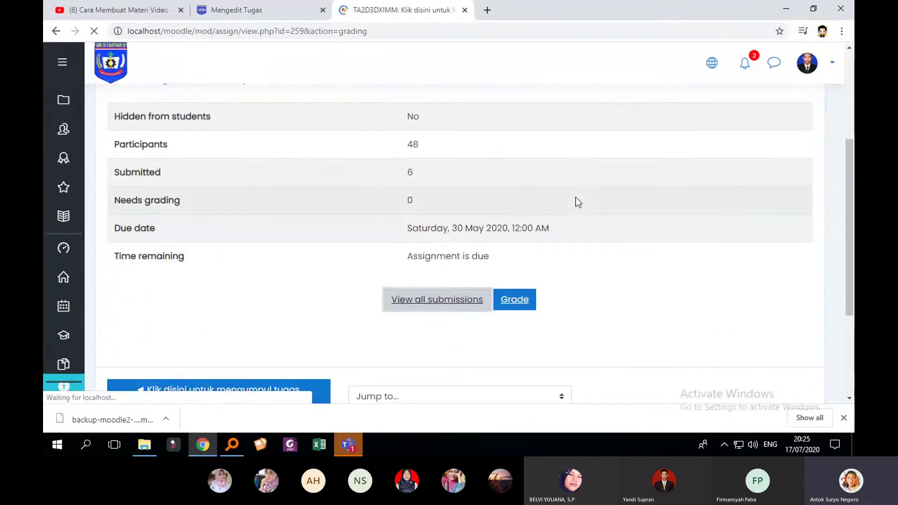
Download the first student's video 20200428_053654.mp4
scroll(585, 194, "down", 6)
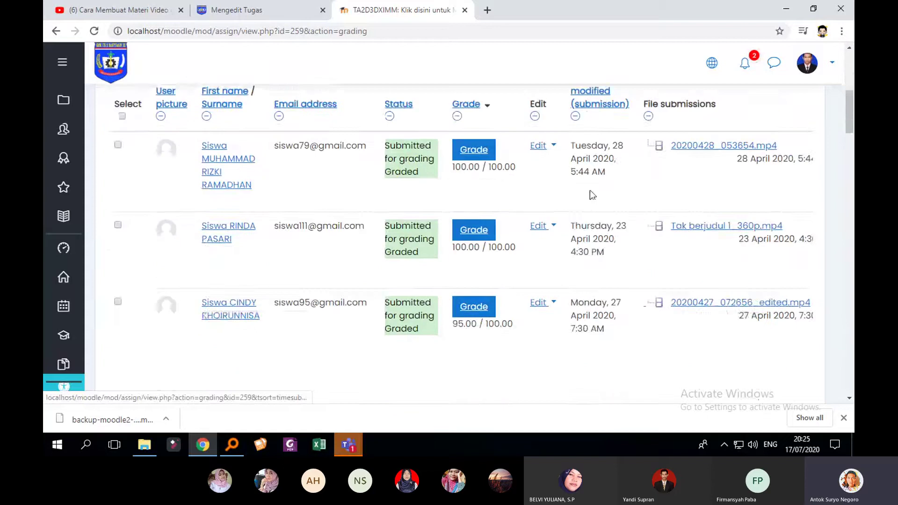
scroll(538, 248, "up", 2)
scroll(521, 372, "down", 1)
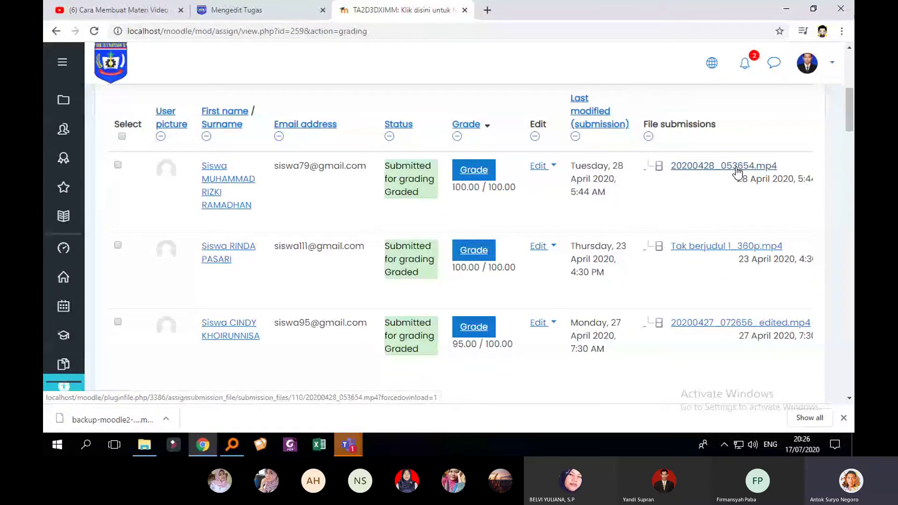
left_click(735, 167)
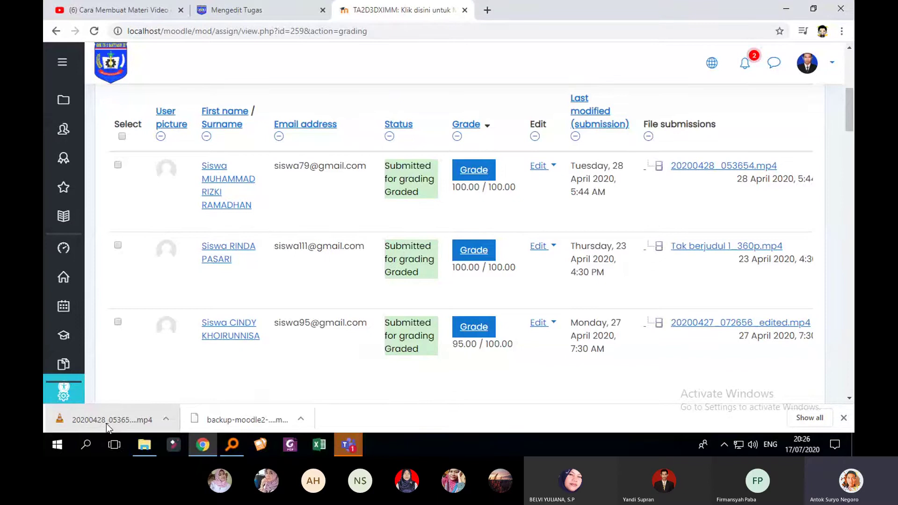
Play 20200428_053654.mp4 in VLC, decline the update offer, then close VLC
left_click(105, 424)
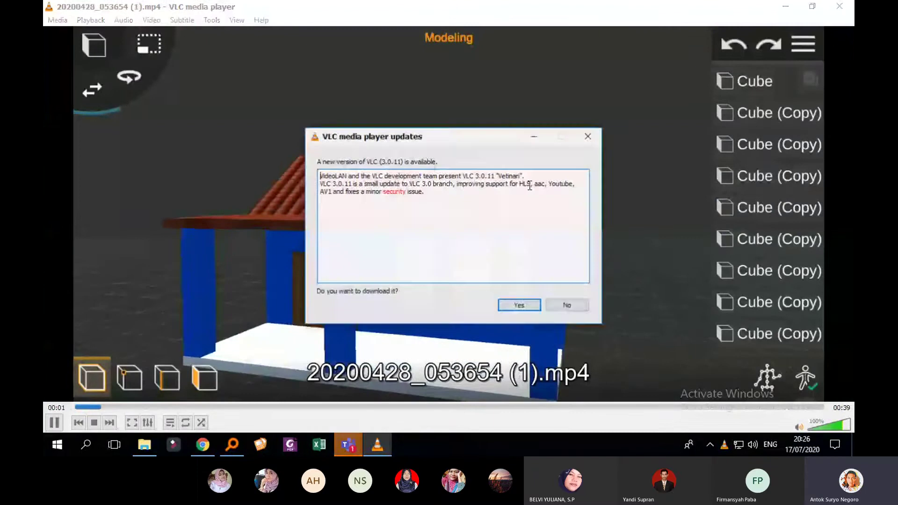
left_click(567, 304)
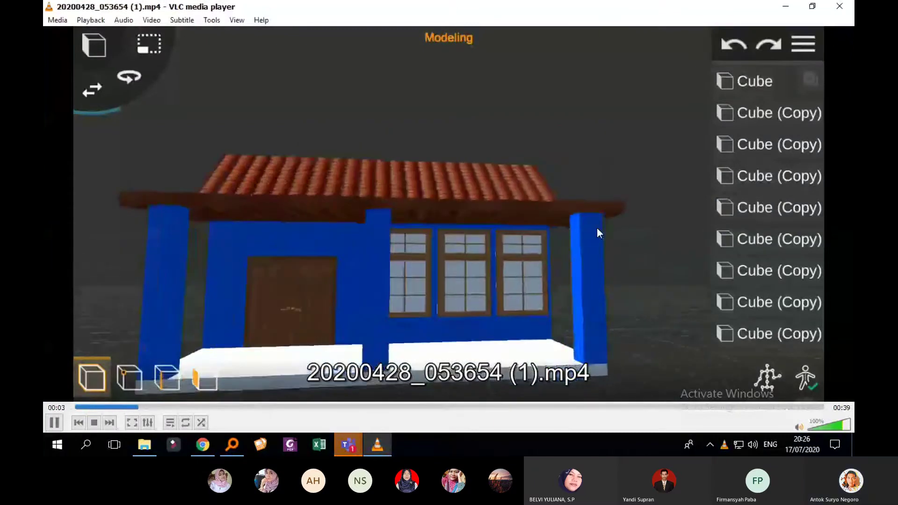
left_click(841, 9)
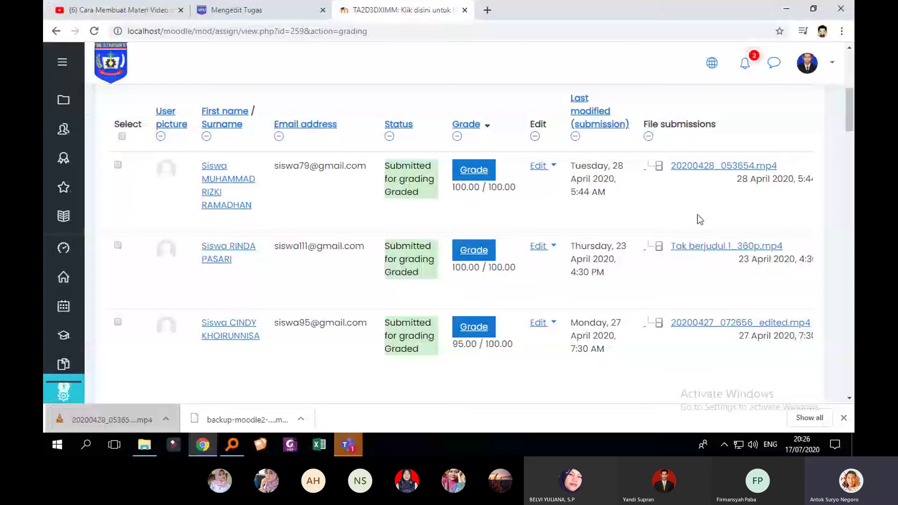
left_click(236, 10)
left_click(391, 190)
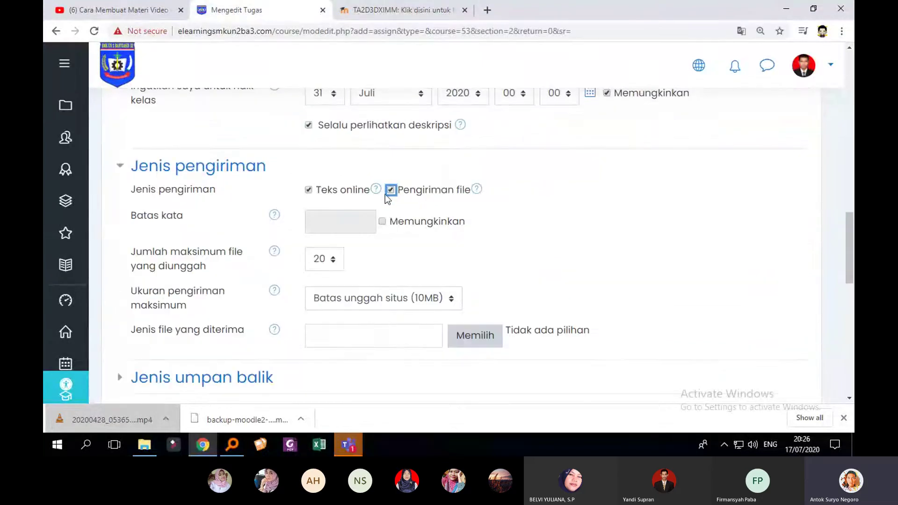
left_click(308, 190)
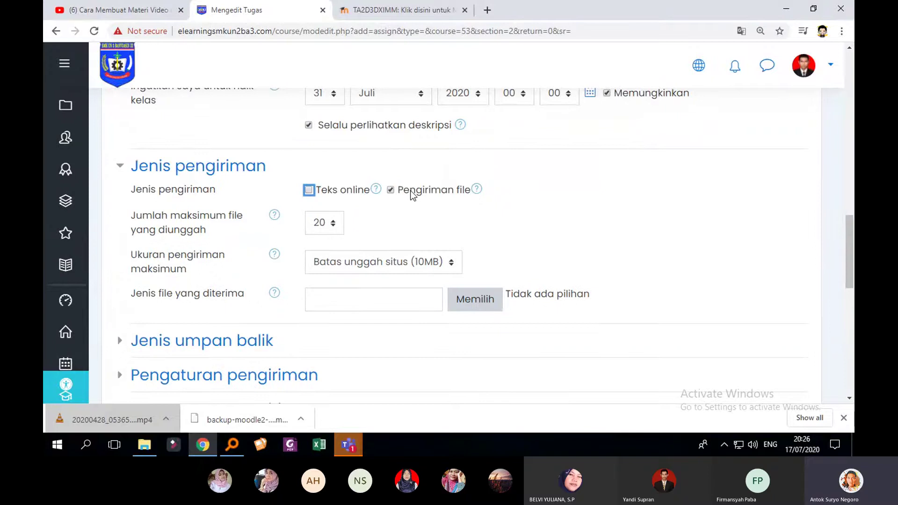
left_click(391, 190)
left_click(308, 191)
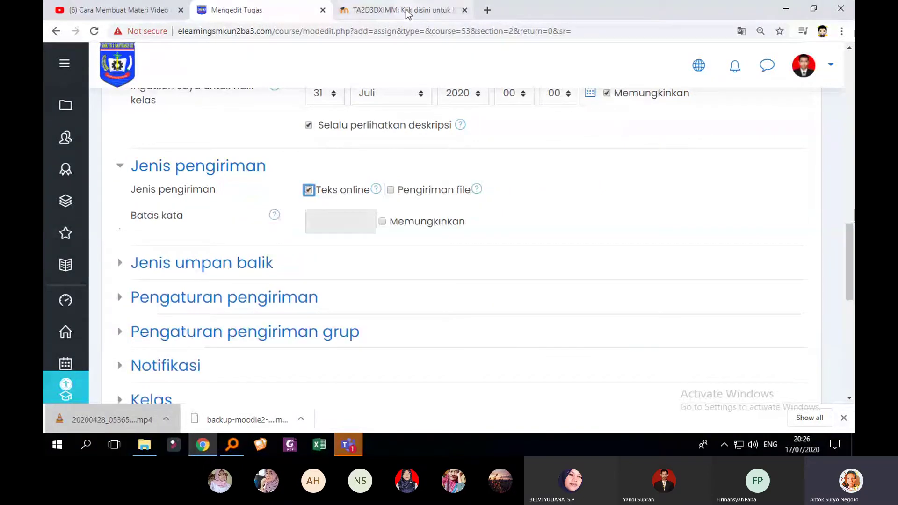
left_click(406, 14)
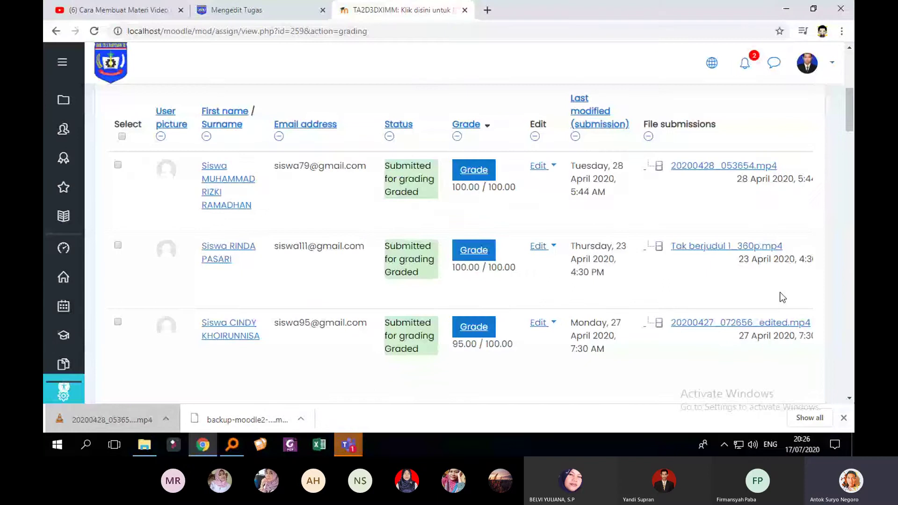
Return to the TUGAS MODELLING BANGUNAN 3D course section
scroll(777, 290, "up", 2)
scroll(762, 283, "up", 3)
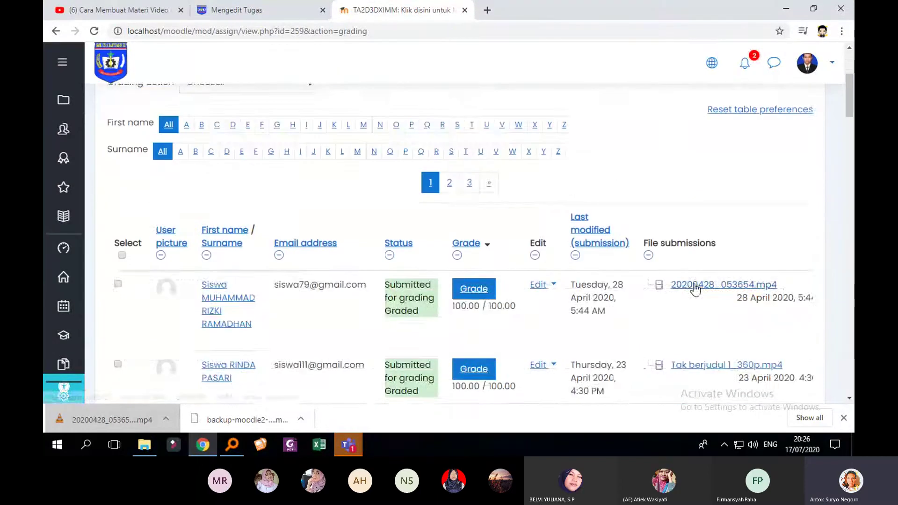
scroll(602, 269, "down", 2)
scroll(561, 224, "up", 4)
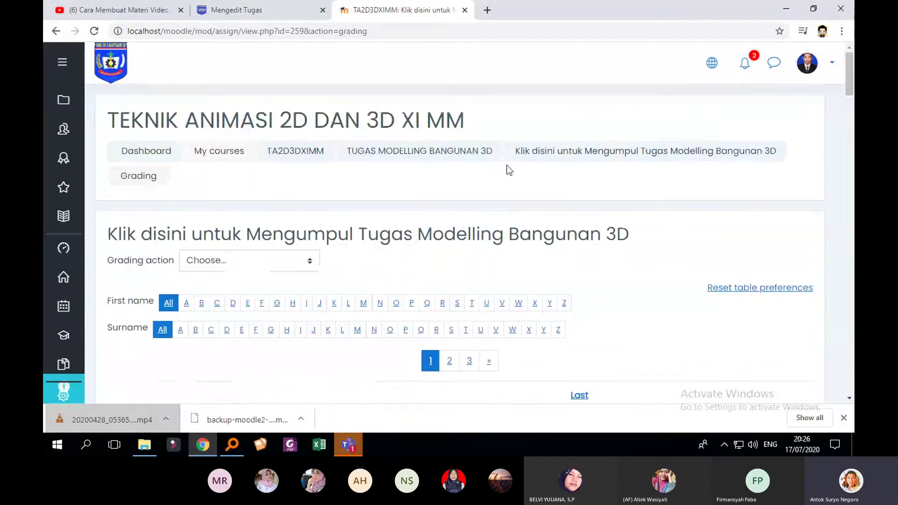
left_click(471, 160)
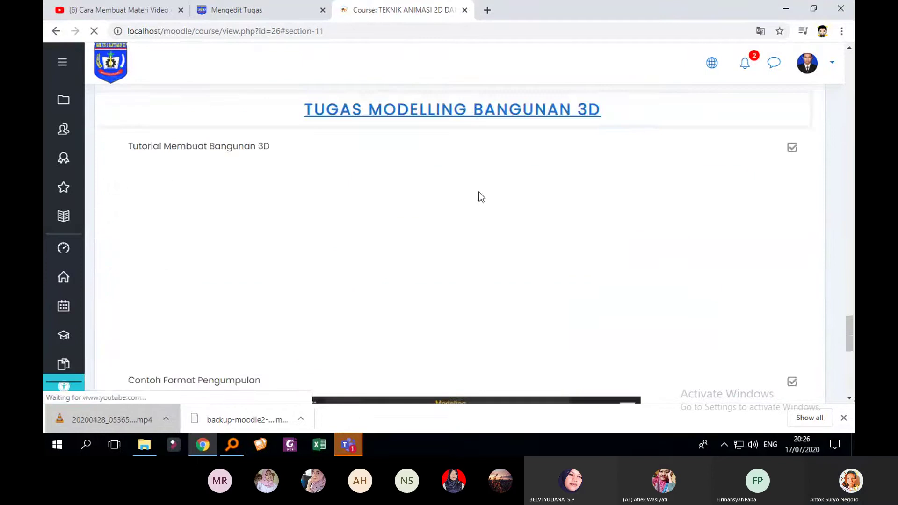
Open all submissions for the Screenshot Mobil 3d assignment
scroll(538, 231, "down", 9)
scroll(440, 278, "up", 6)
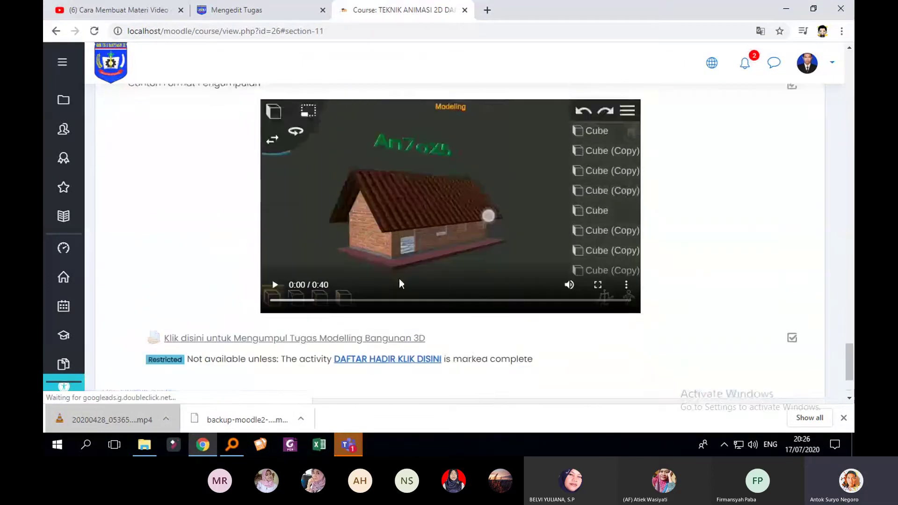
scroll(206, 231, "up", 12)
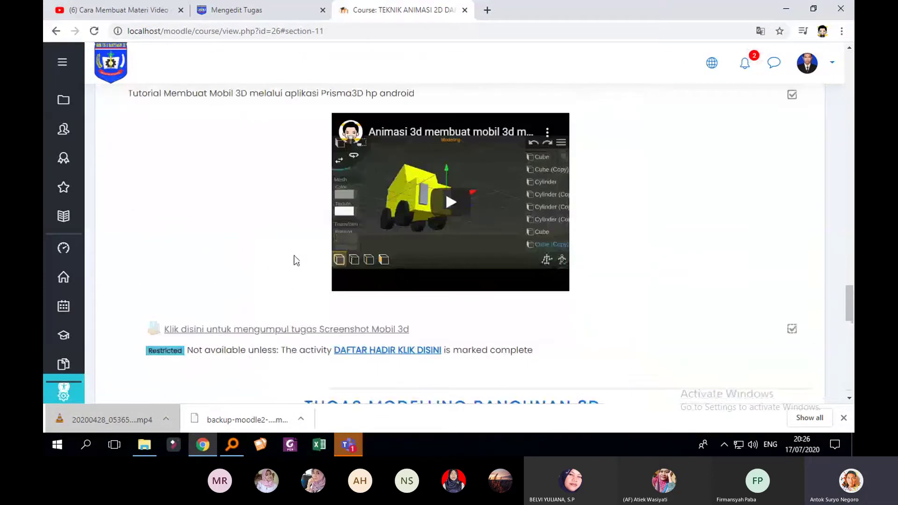
left_click(290, 330)
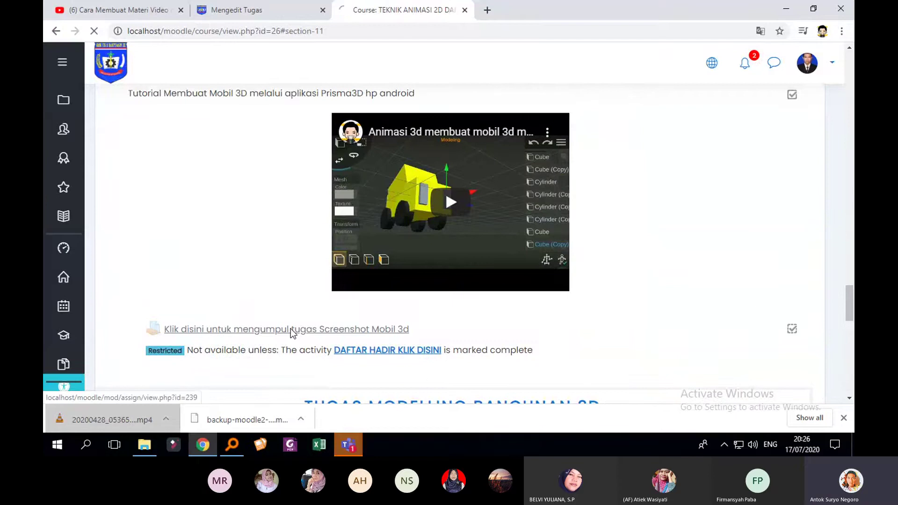
scroll(537, 239, "down", 5)
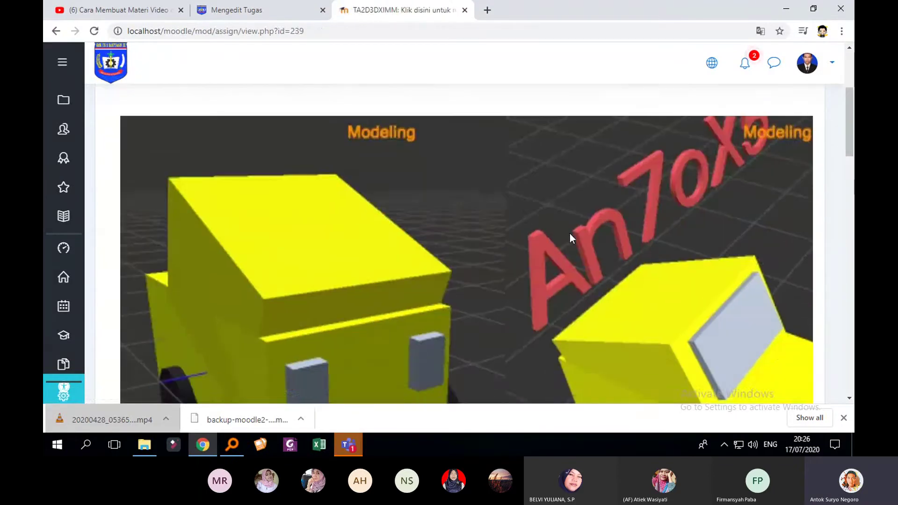
scroll(571, 242, "down", 10)
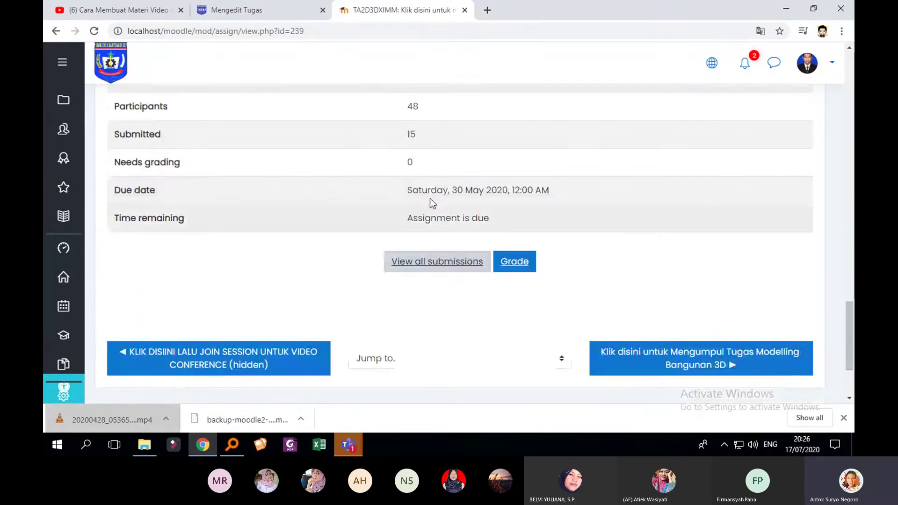
left_click(463, 261)
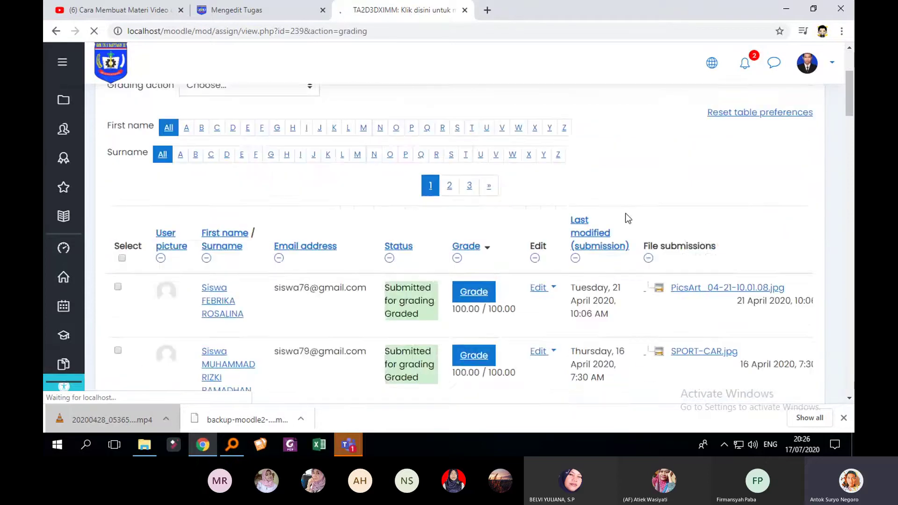
Browse the grading table and download the InShot_20200418_202037733.jpg image
scroll(632, 229, "down", 5)
scroll(636, 237, "down", 6)
scroll(636, 239, "up", 8)
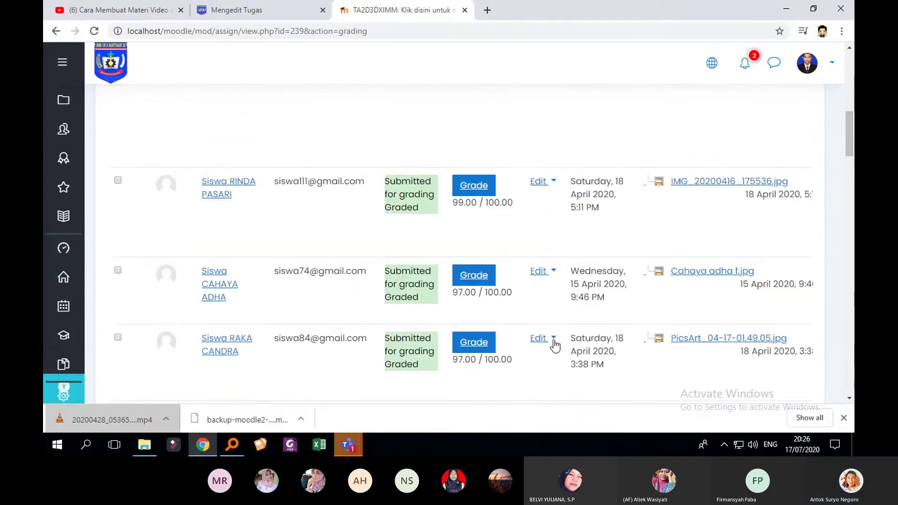
scroll(655, 395, "up", 3)
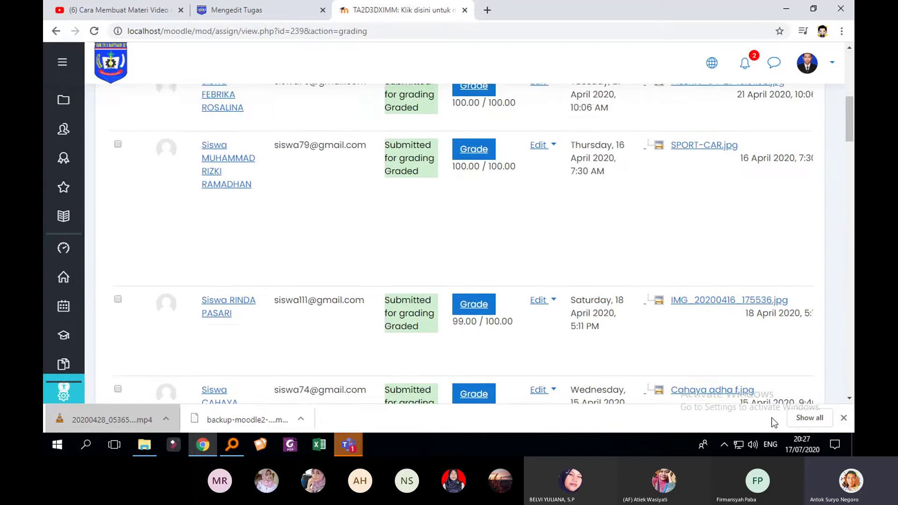
scroll(770, 376, "up", 5)
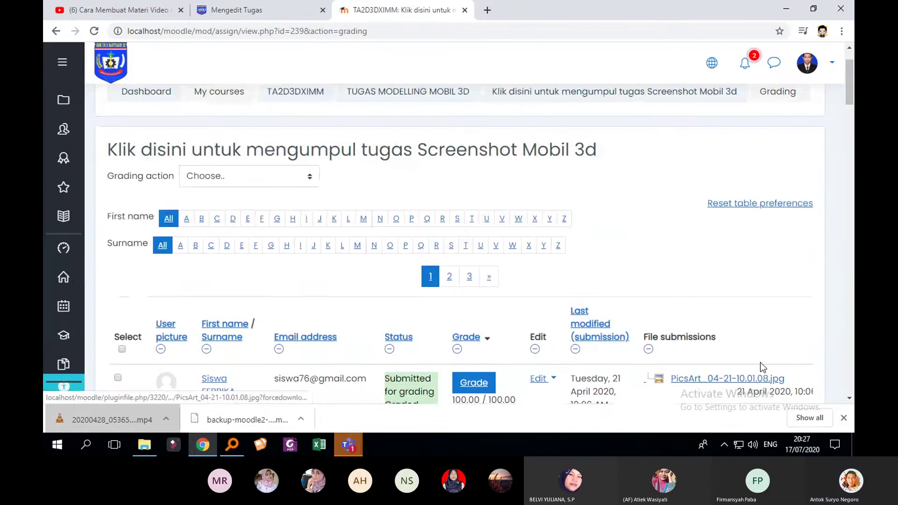
scroll(729, 318, "down", 3)
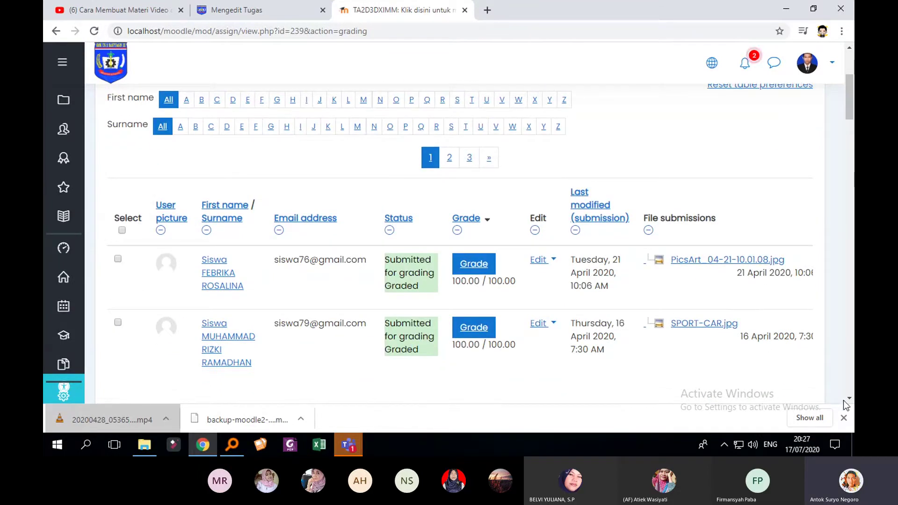
scroll(838, 237, "down", 5)
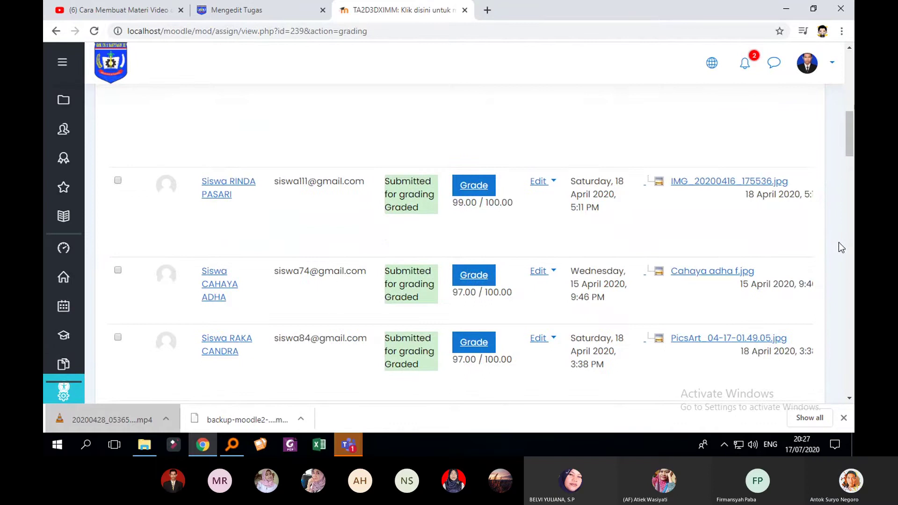
scroll(838, 242, "down", 20)
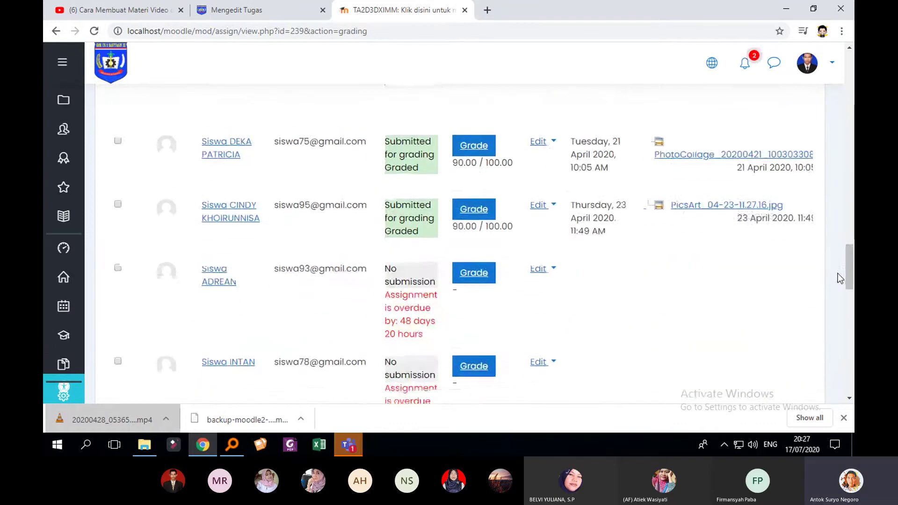
scroll(838, 276, "down", 10)
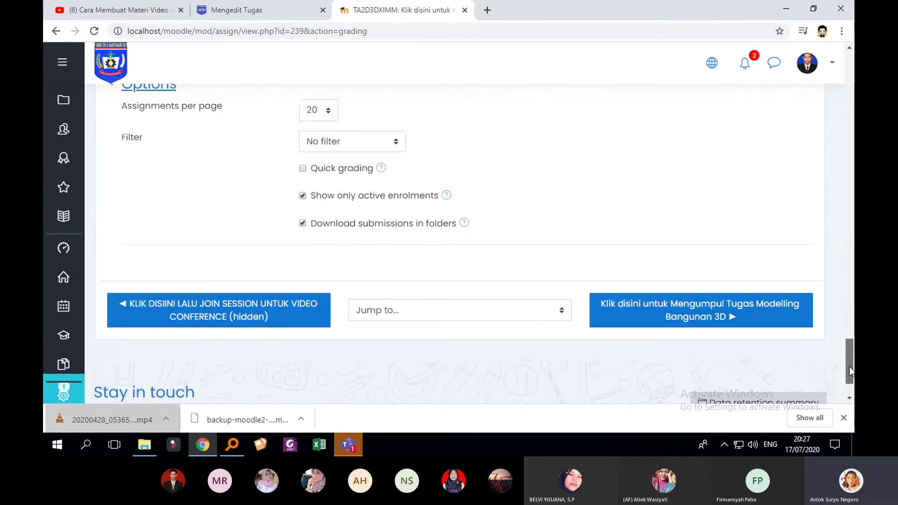
scroll(851, 359, "up", 15)
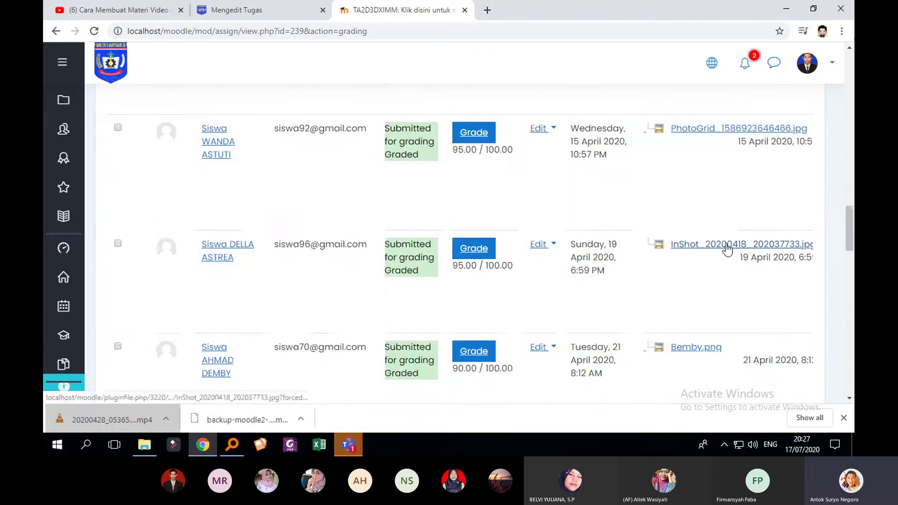
left_click(726, 244)
left_click(124, 417)
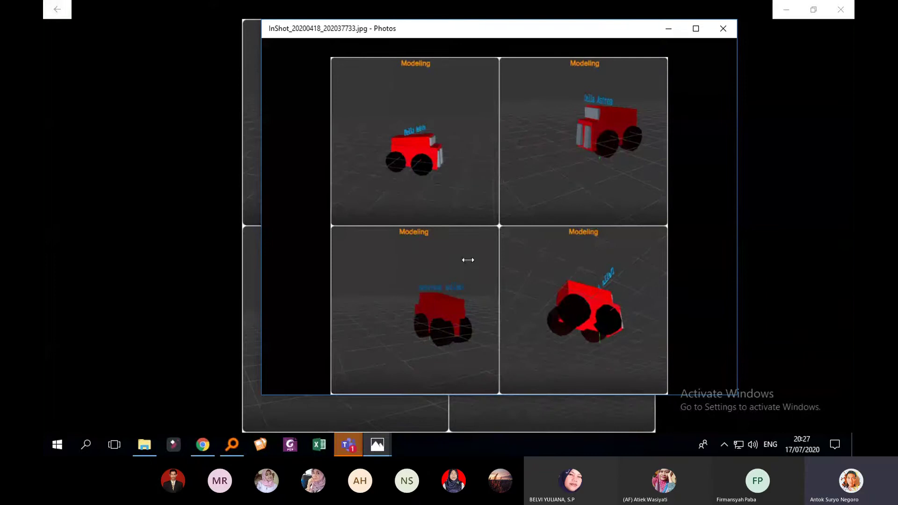
left_click(722, 29)
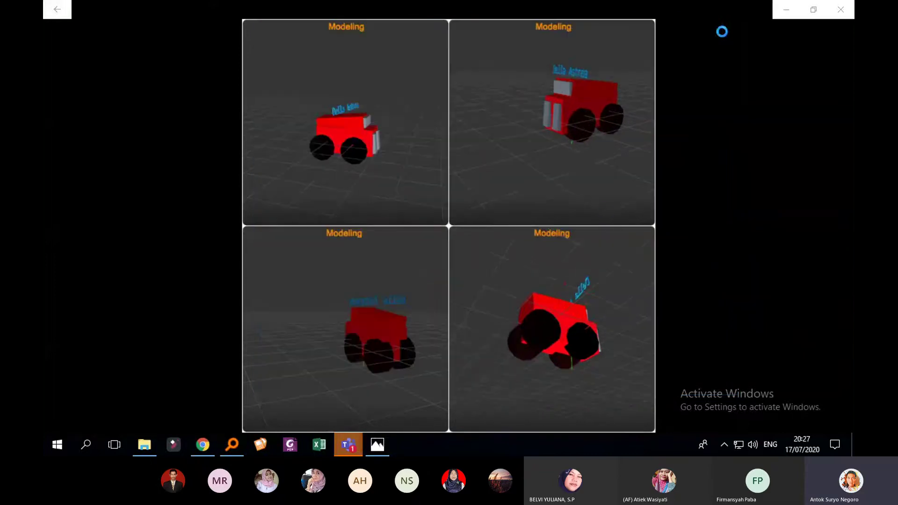
right_click(364, 448)
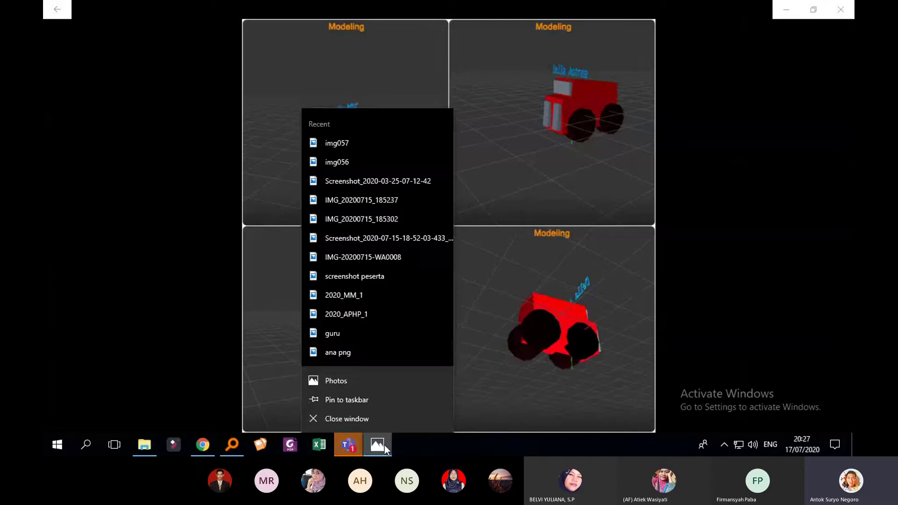
left_click(367, 422)
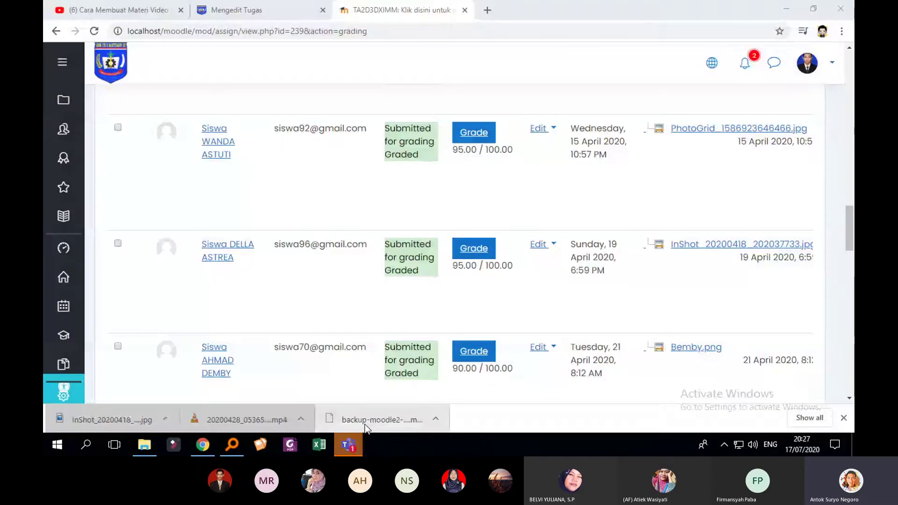
Go back to TUGAS MODELLING MOBIL 3D and open VIDEO DUBBING ANIMASI 30 DETIK / LEBIH
scroll(452, 290, "up", 15)
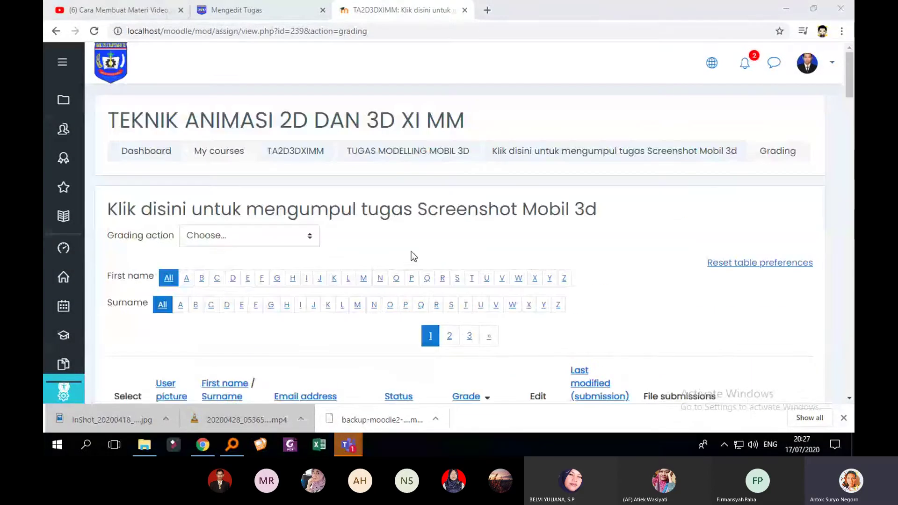
left_click(393, 150)
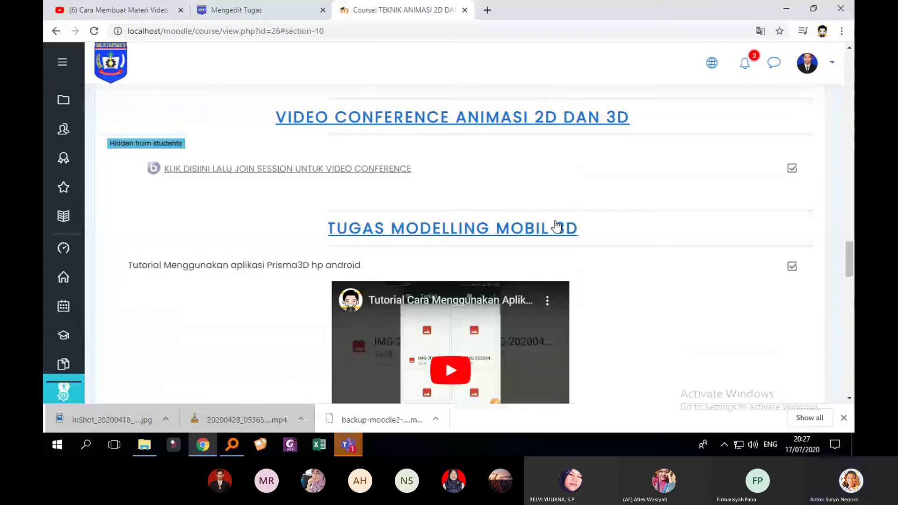
scroll(556, 227, "up", 5)
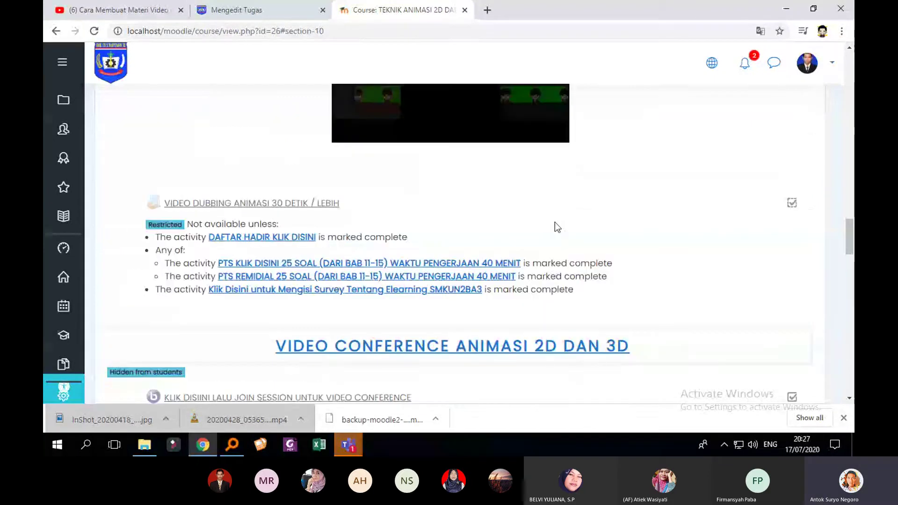
scroll(554, 223, "up", 4)
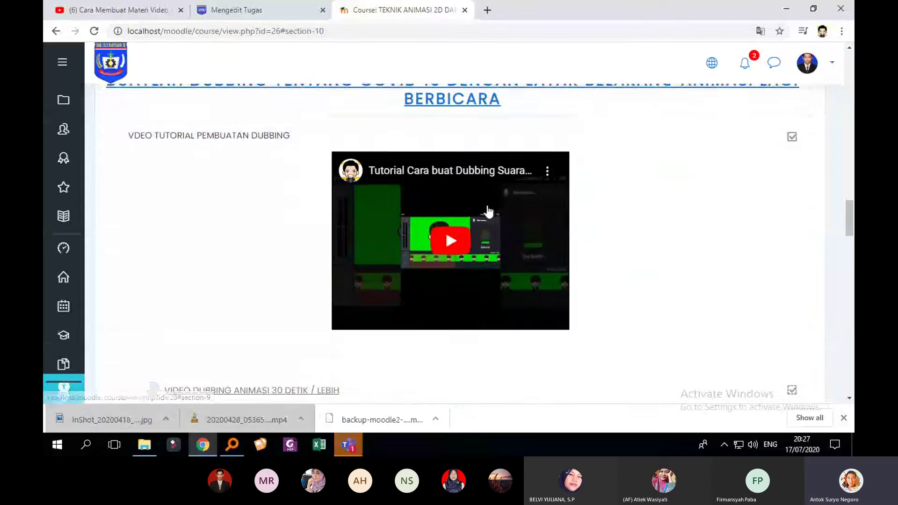
scroll(489, 211, "down", 1)
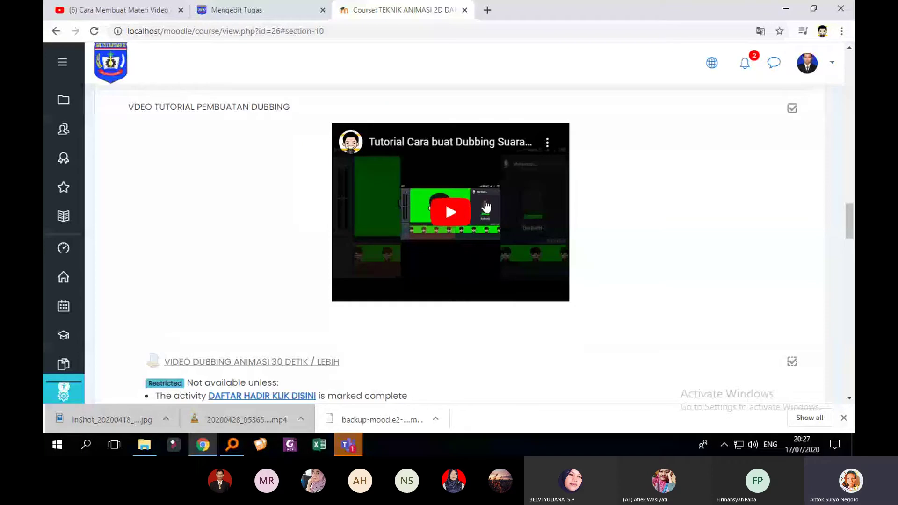
scroll(474, 234, "down", 2)
left_click(229, 269)
scroll(603, 234, "down", 2)
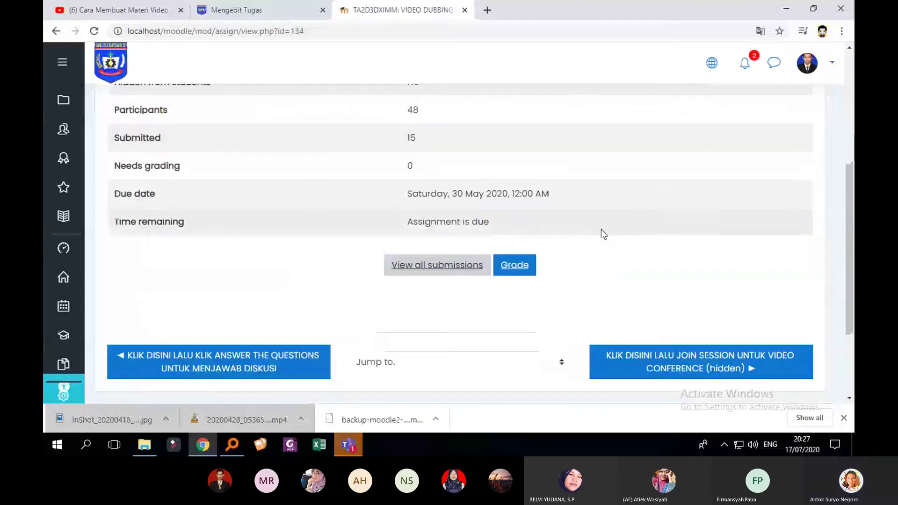
Open the VIDEO DUBBING grading table and scroll through its graded and overdue submissions
left_click(459, 265)
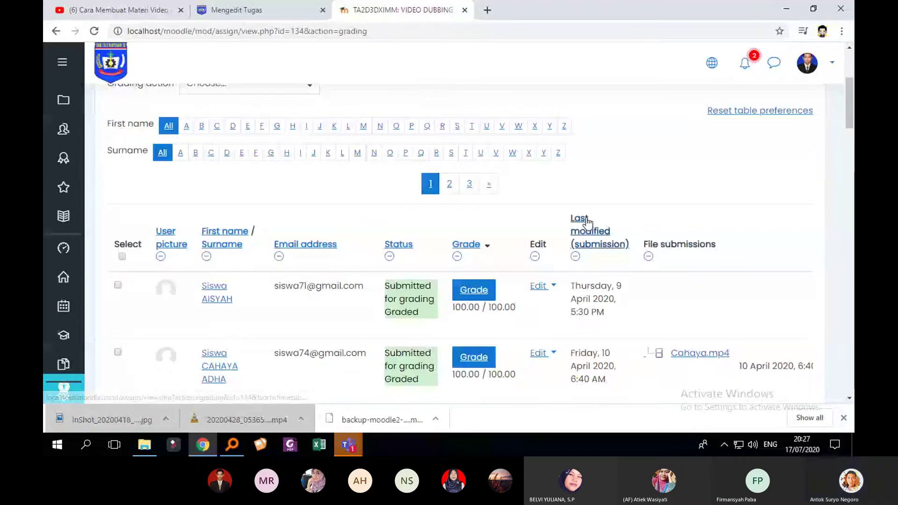
scroll(720, 366, "down", 5)
scroll(721, 366, "down", 1)
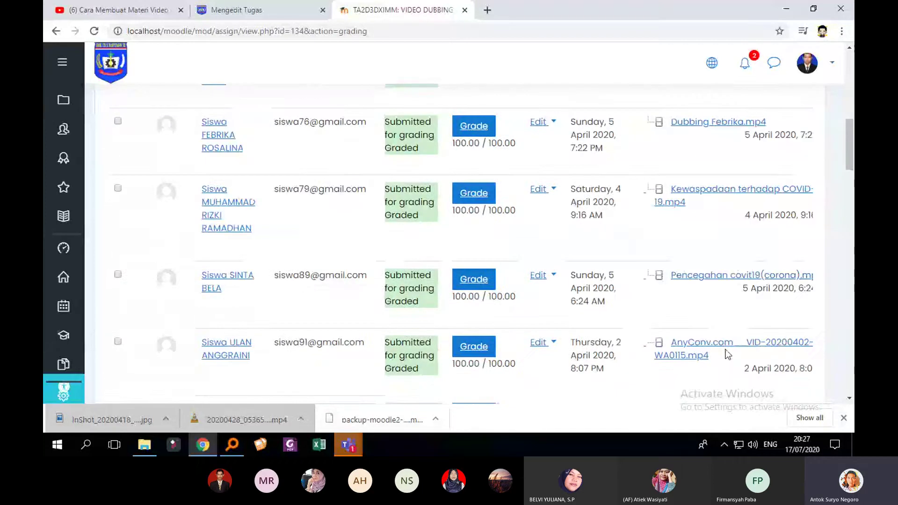
scroll(727, 354, "down", 4)
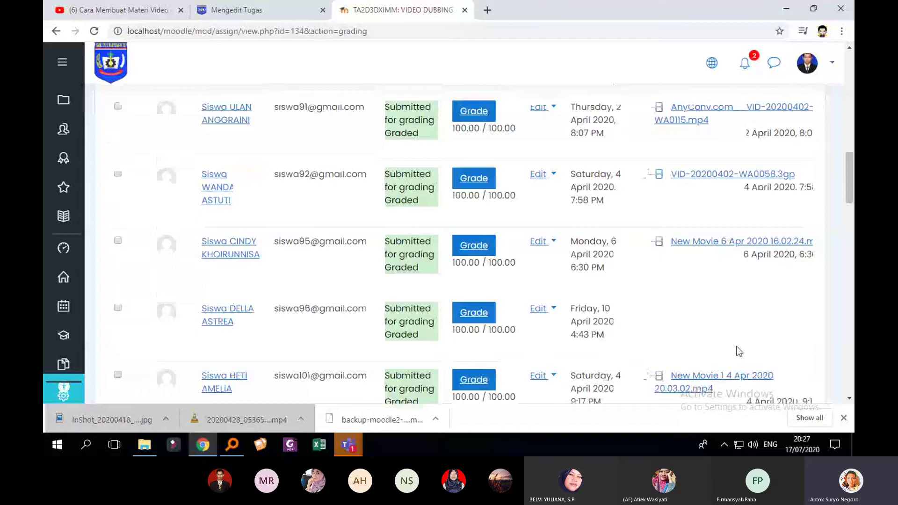
scroll(738, 350, "down", 10)
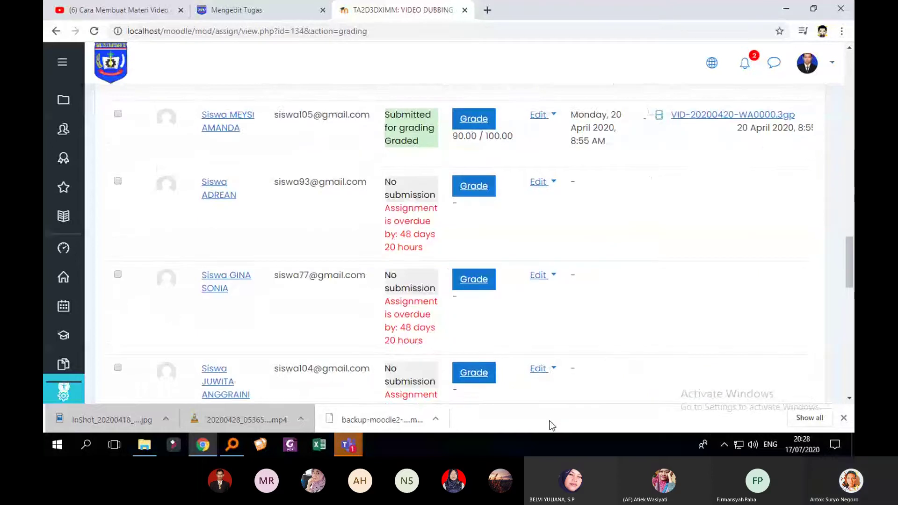
scroll(751, 344, "up", 4)
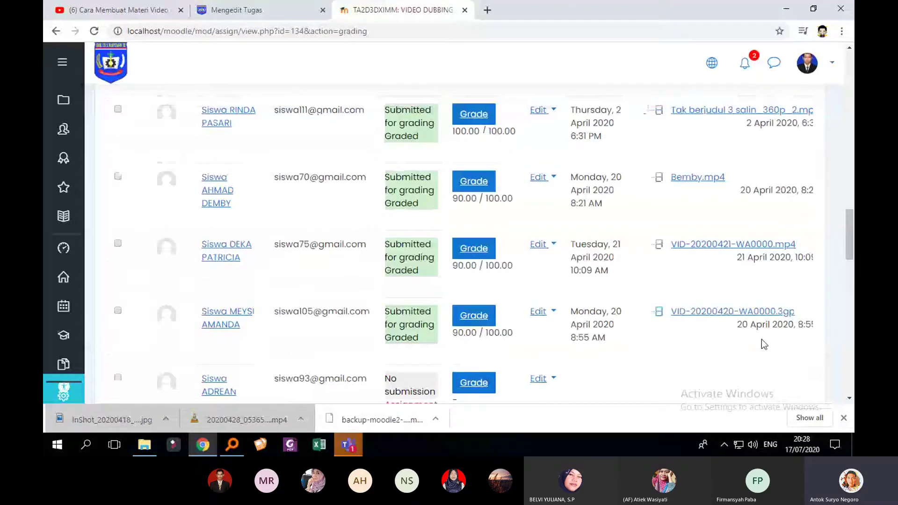
scroll(760, 330, "up", 8)
scroll(737, 261, "up", 3)
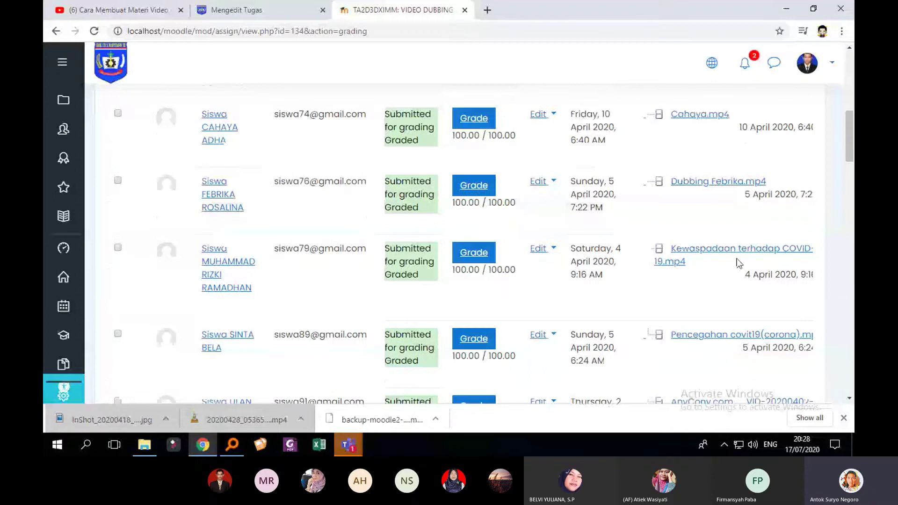
scroll(706, 210, "up", 3)
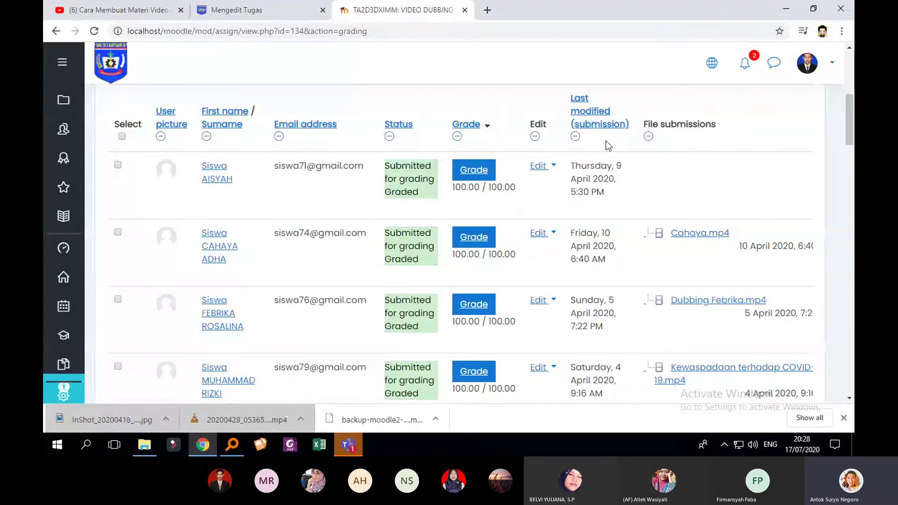
Return to the 'Mengedit Tugas' assignment form
left_click(273, 7)
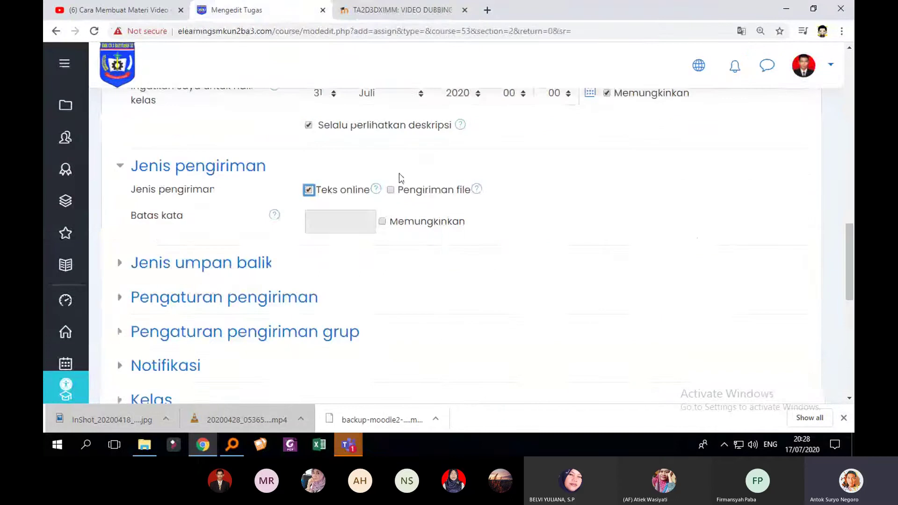
scroll(313, 308, "up", 2)
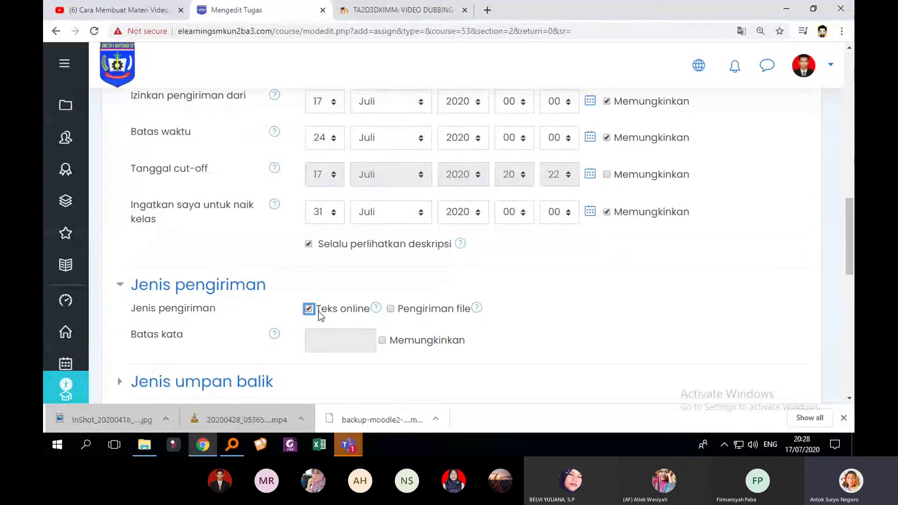
scroll(321, 316, "down", 1)
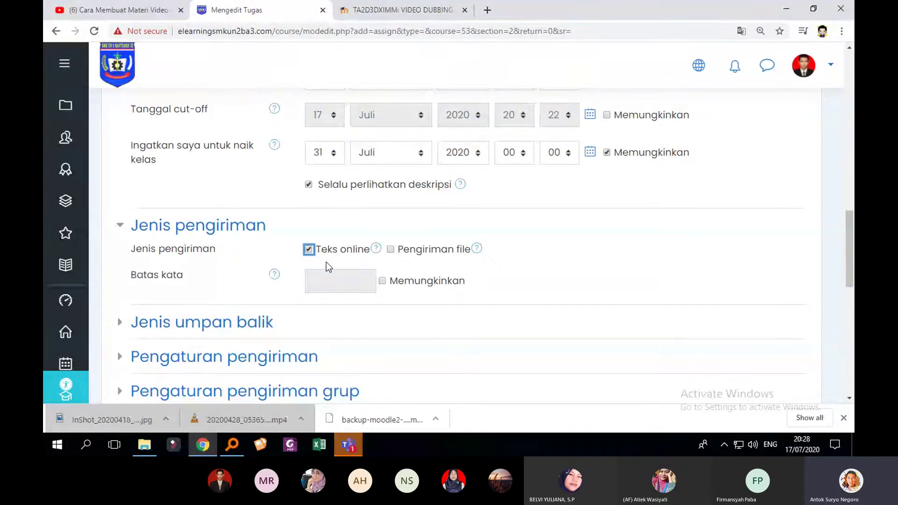
Enable both Teks online and Pengiriman file under Jenis pengiriman
left_click(391, 250)
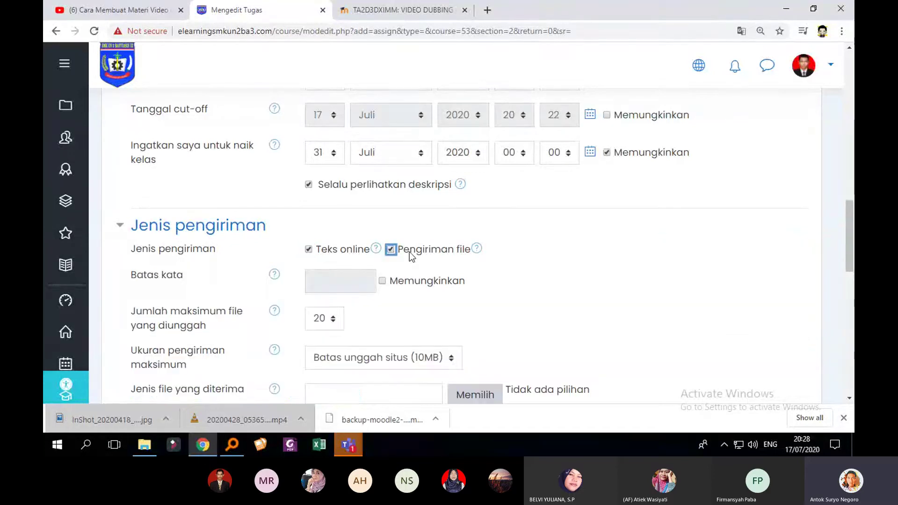
left_click(308, 250)
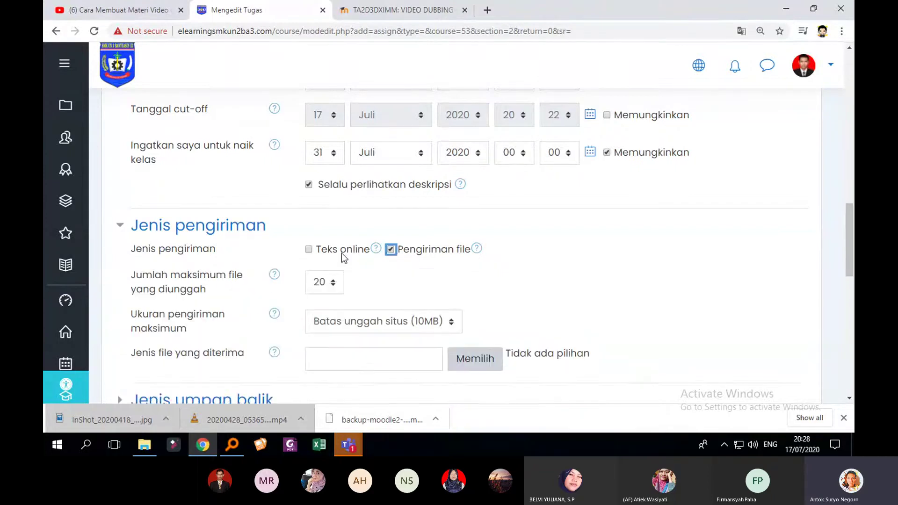
left_click(308, 250)
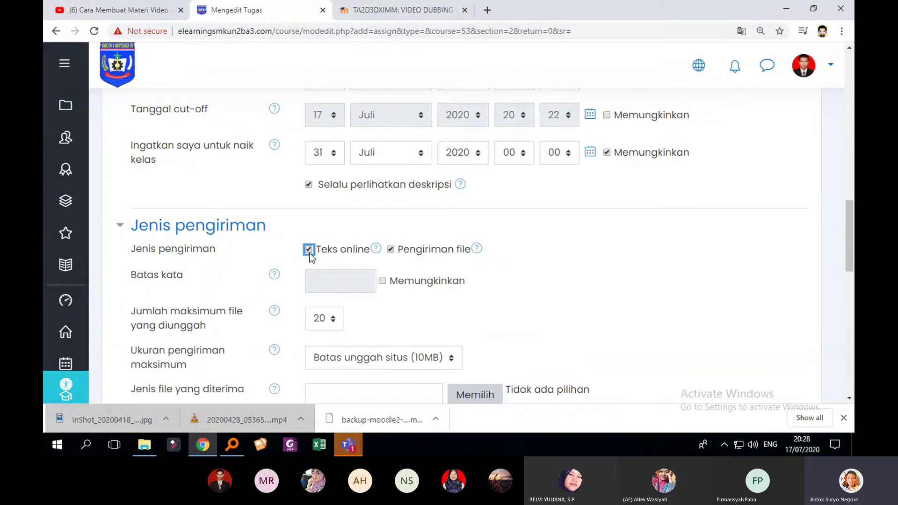
scroll(383, 252, "down", 3)
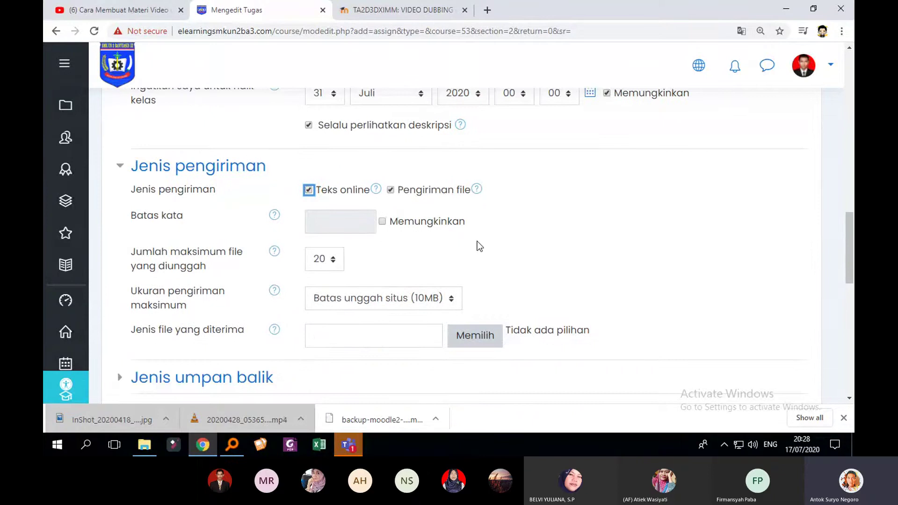
scroll(557, 203, "down", 4)
scroll(575, 200, "up", 3)
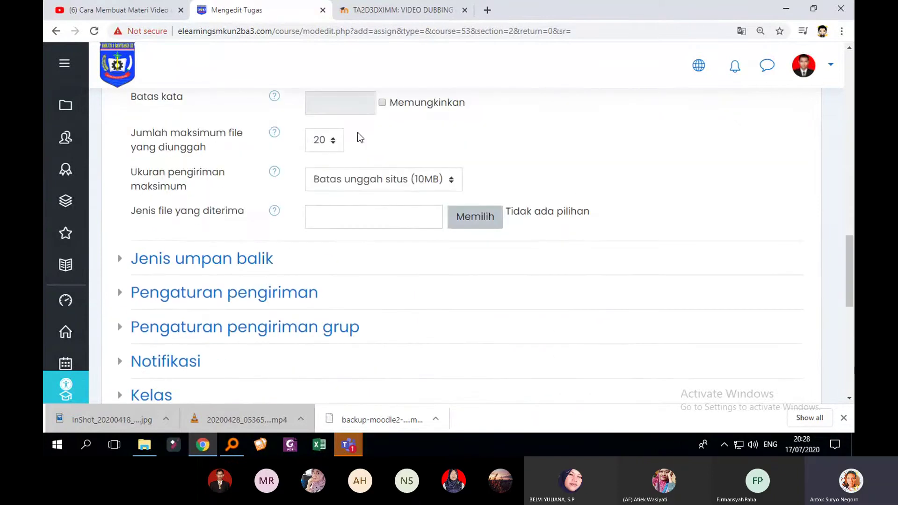
scroll(407, 181, "up", 1)
scroll(407, 181, "up", 1)
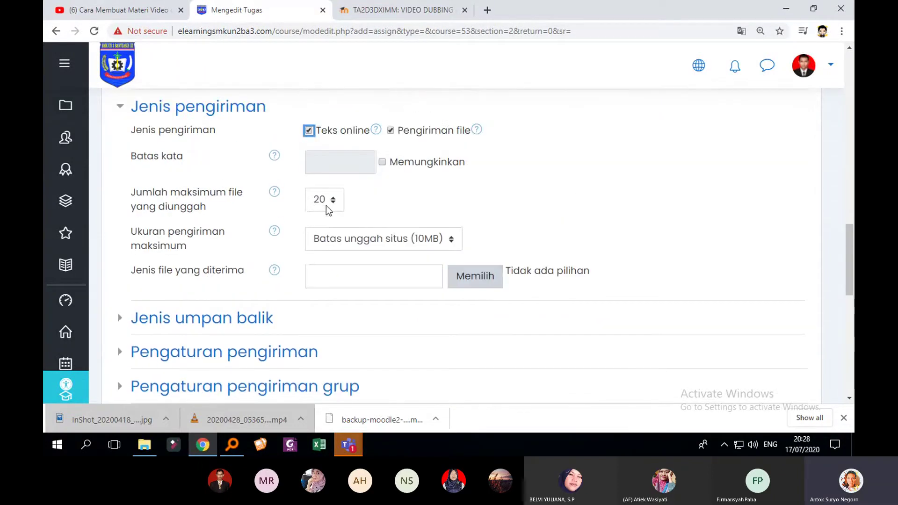
Set Jumlah maksimum file yang diunggah to 1
left_click(327, 204)
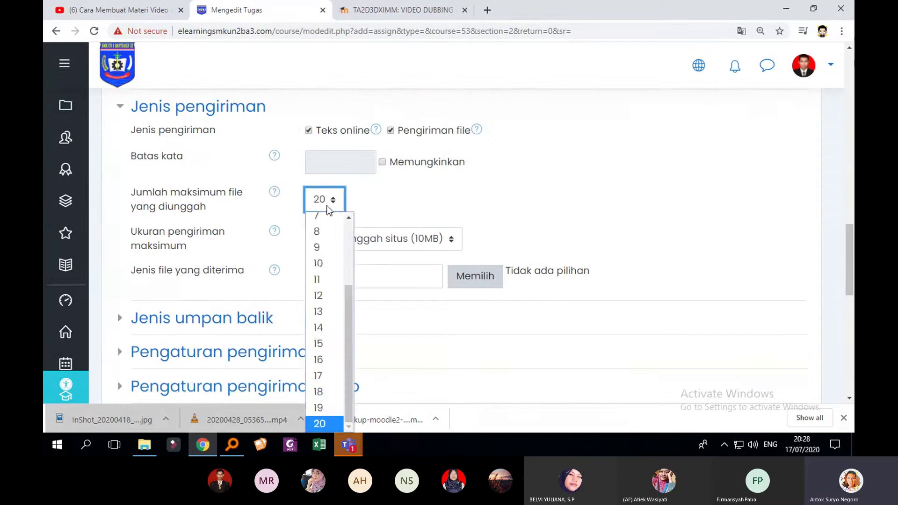
scroll(338, 288, "up", 2)
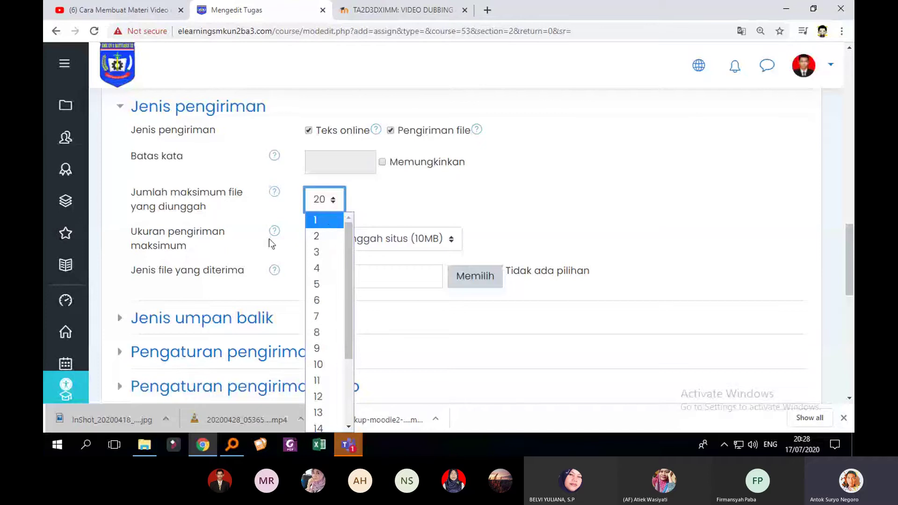
left_click(327, 222)
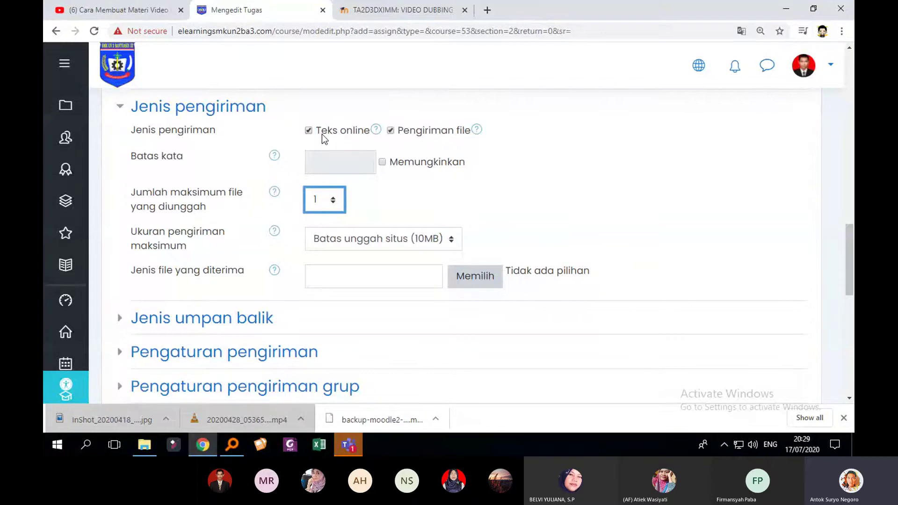
Try a 30-word Batas kata, then clear it and leave the word limit off
left_click(383, 162)
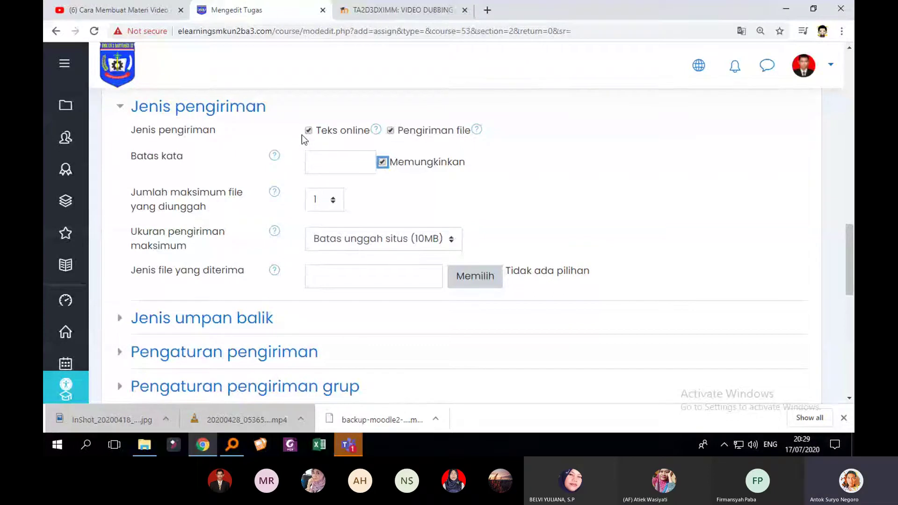
left_click(335, 160)
type("30")
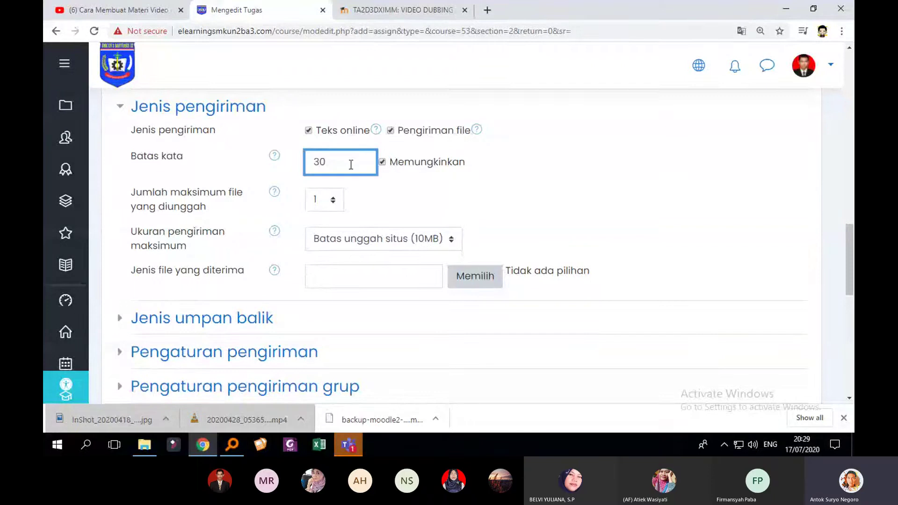
left_click_drag(351, 162, 277, 169)
key("BackSpace")
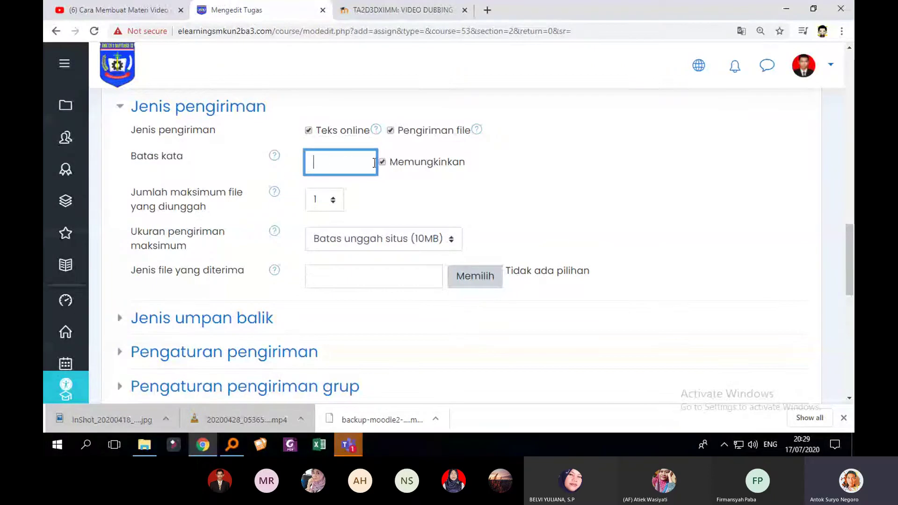
left_click(382, 163)
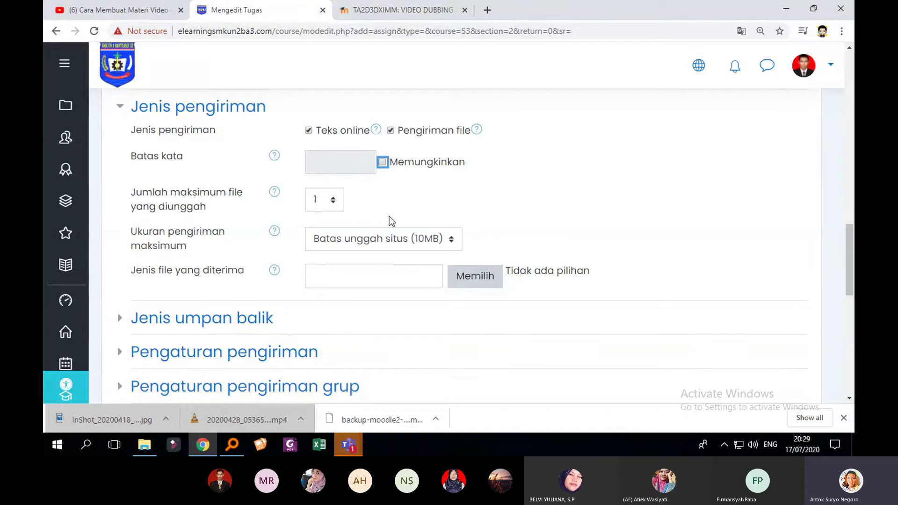
scroll(389, 216, "down", 1)
Set Ukuran pengiriman maksimum to 10MB and expand the Jenis umpan balik section
left_click(431, 184)
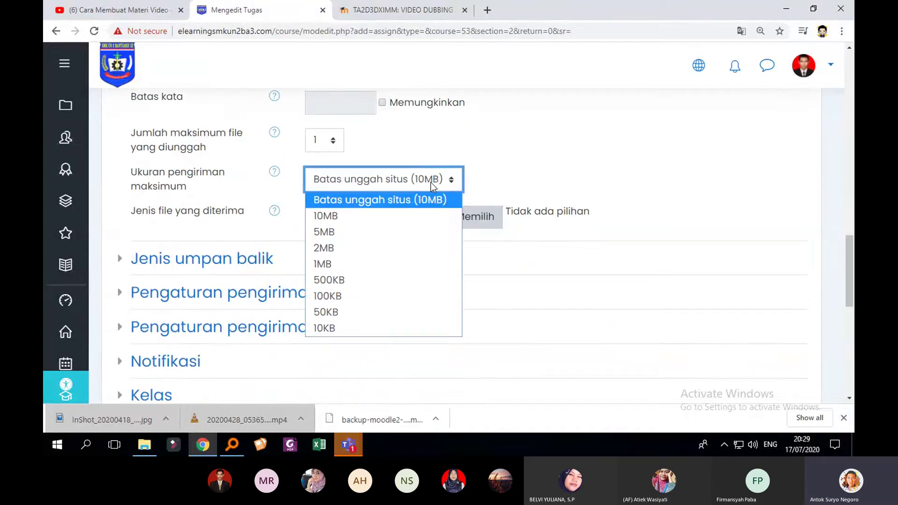
left_click(383, 264)
left_click(397, 187)
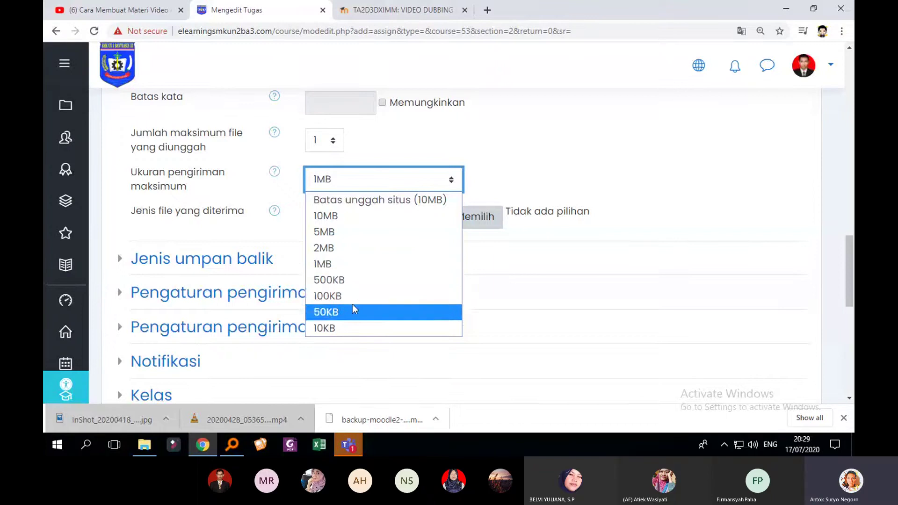
left_click(369, 220)
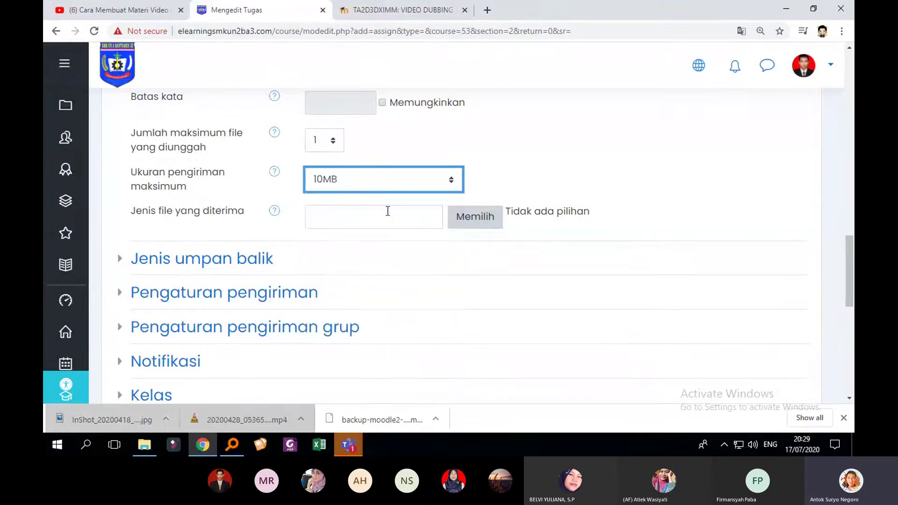
left_click(428, 183)
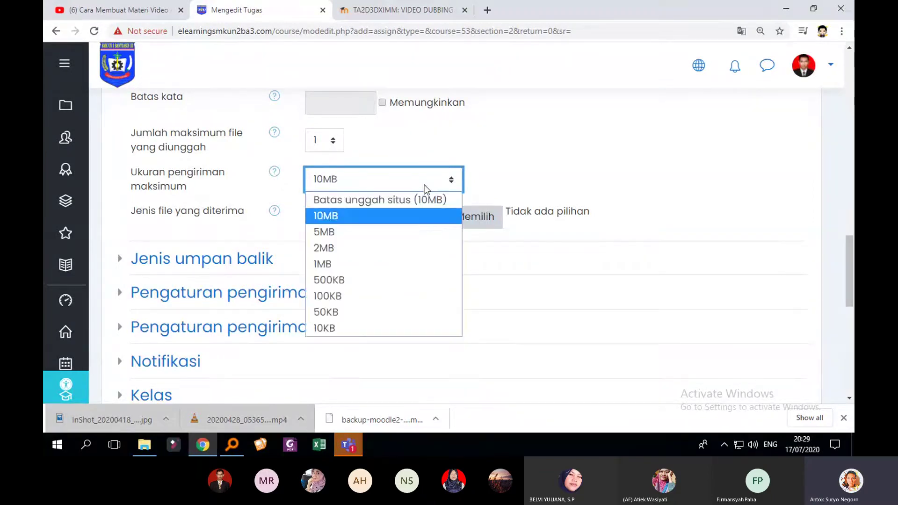
left_click(404, 222)
scroll(495, 215, "down", 3)
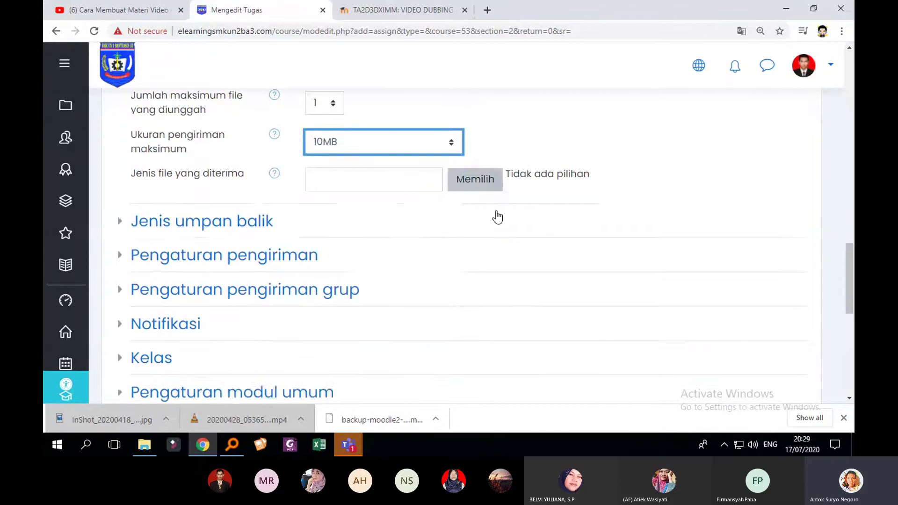
scroll(431, 235, "down", 3)
scroll(429, 239, "up", 4)
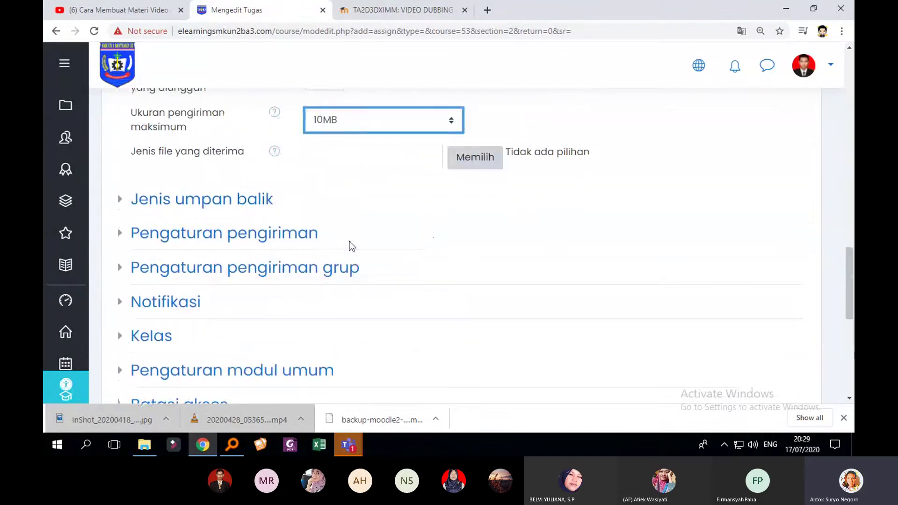
left_click(125, 202)
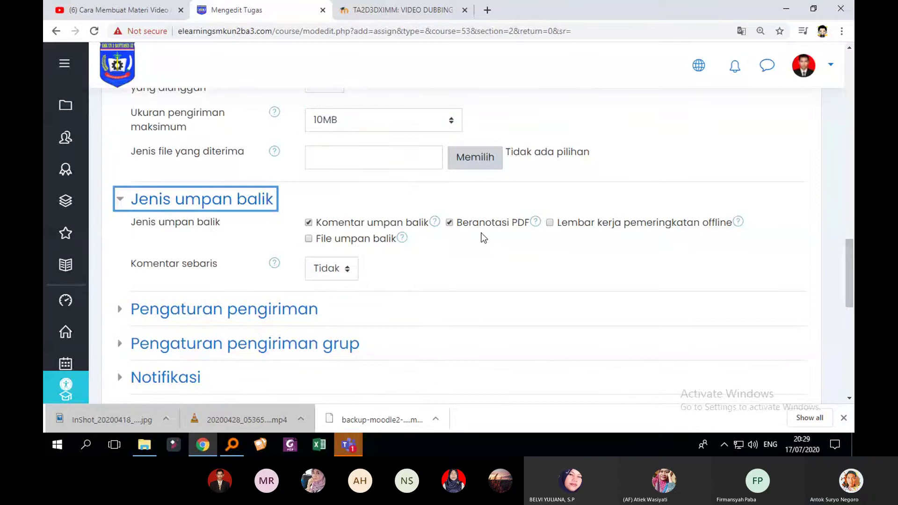
Expand Pengaturan pengiriman and keep Upaya dibuka kembali on Tidak pernah
left_click(124, 311)
scroll(238, 289, "down", 1)
scroll(279, 285, "down", 2)
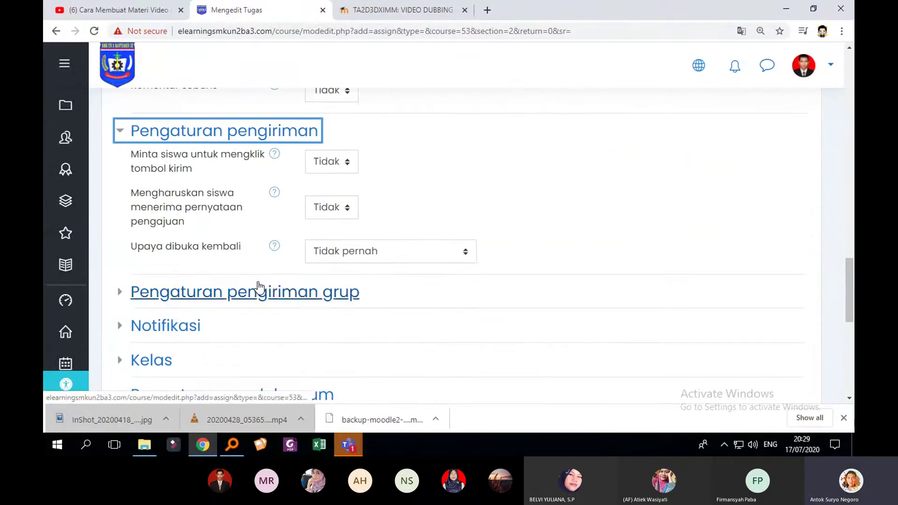
left_click(416, 250)
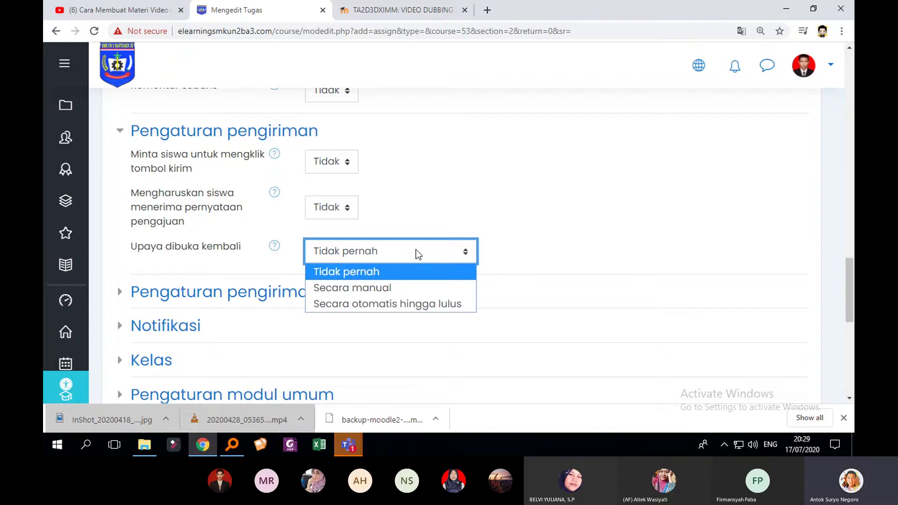
left_click(416, 251)
left_click(411, 253)
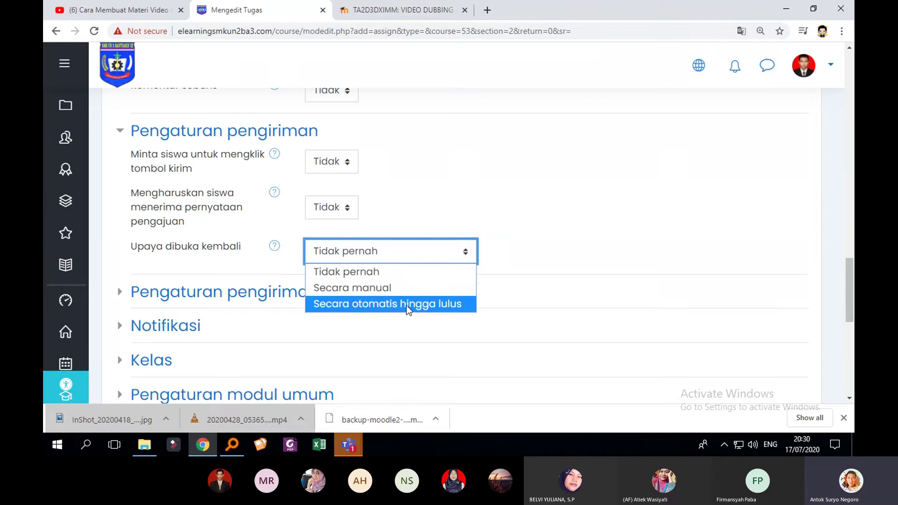
left_click(380, 270)
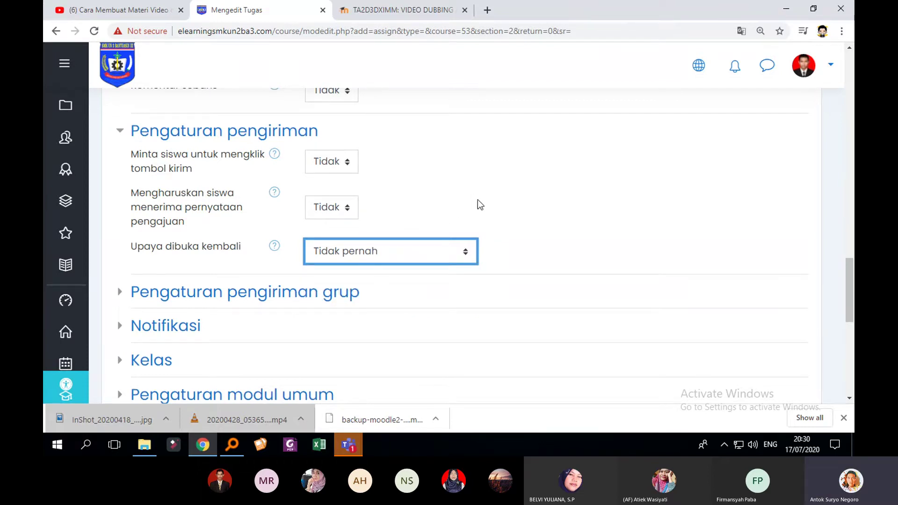
scroll(561, 194, "up", 3)
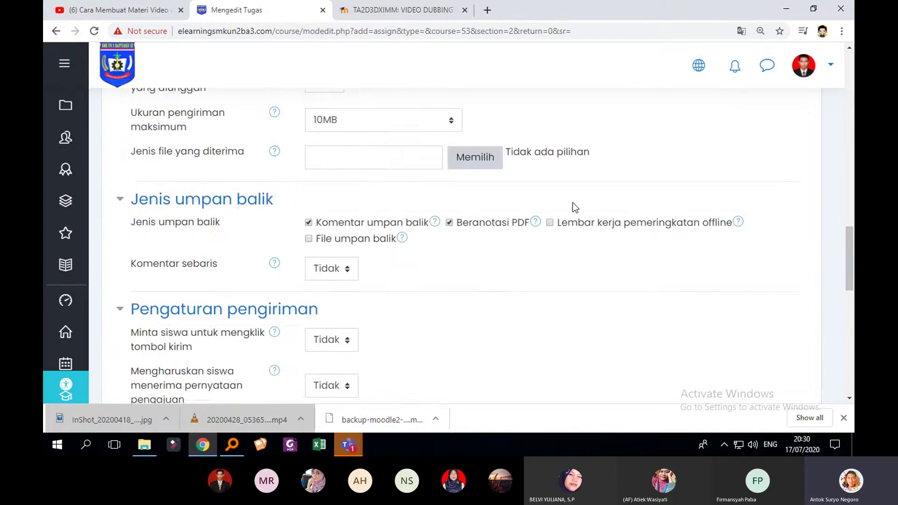
scroll(572, 203, "down", 2)
scroll(576, 209, "down", 4)
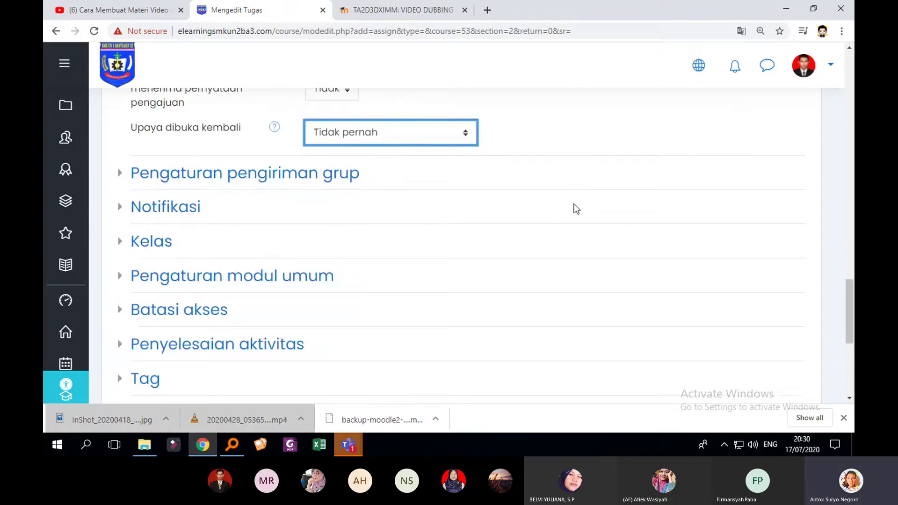
scroll(576, 208, "up", 6)
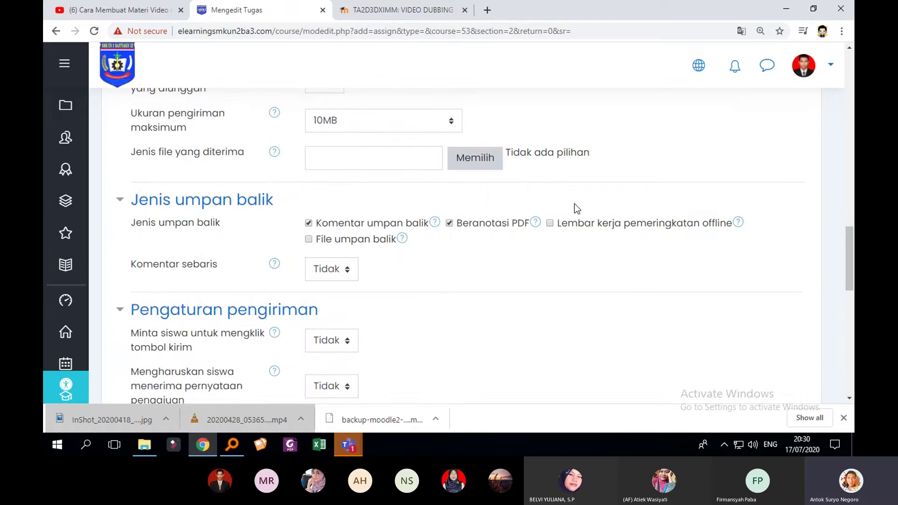
scroll(574, 204, "up", 1)
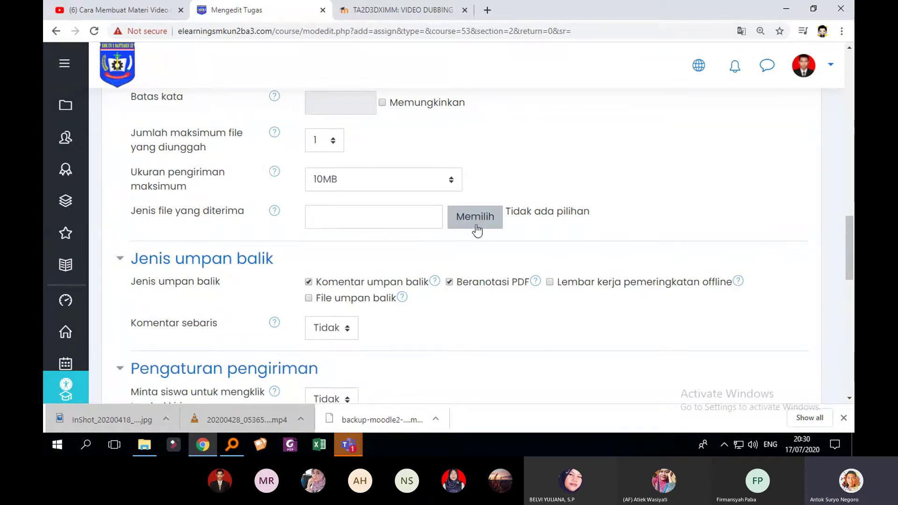
Open the accepted file types chooser and try the audio types before clearing them
left_click(489, 228)
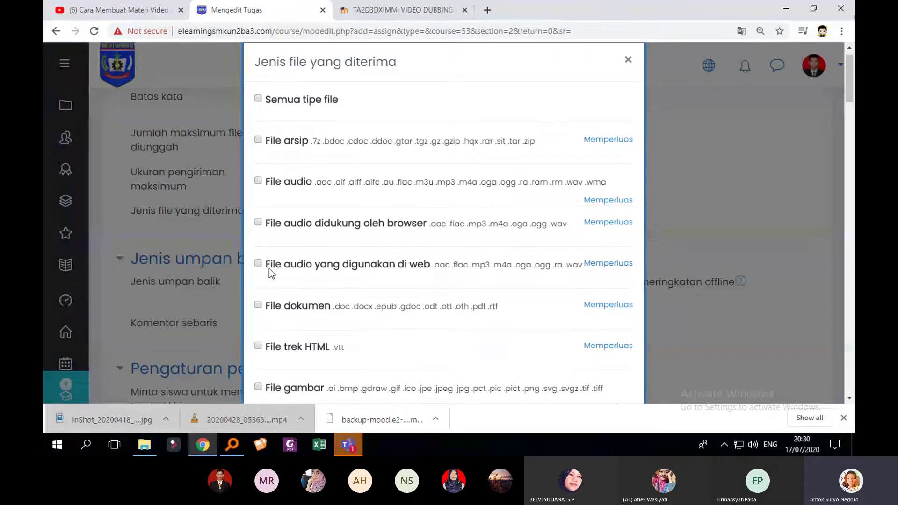
scroll(310, 268, "down", 5)
scroll(343, 271, "down", 8)
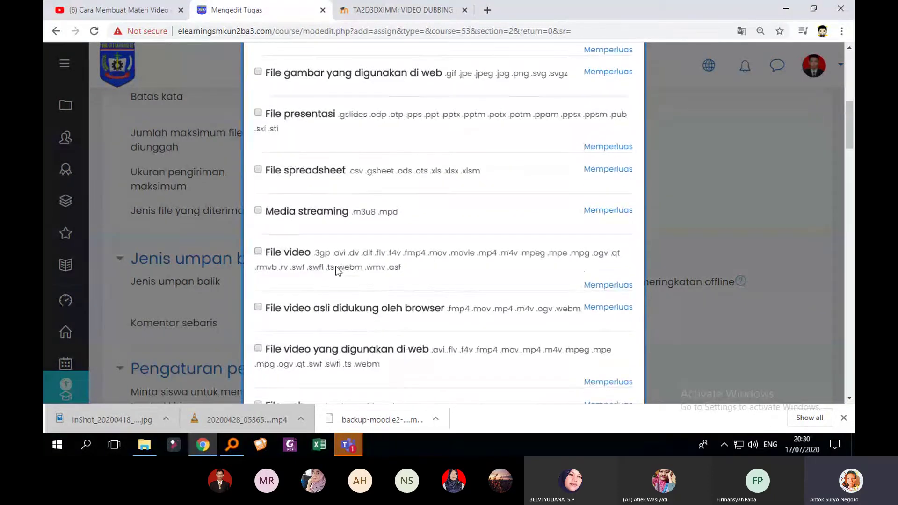
scroll(370, 248, "down", 18)
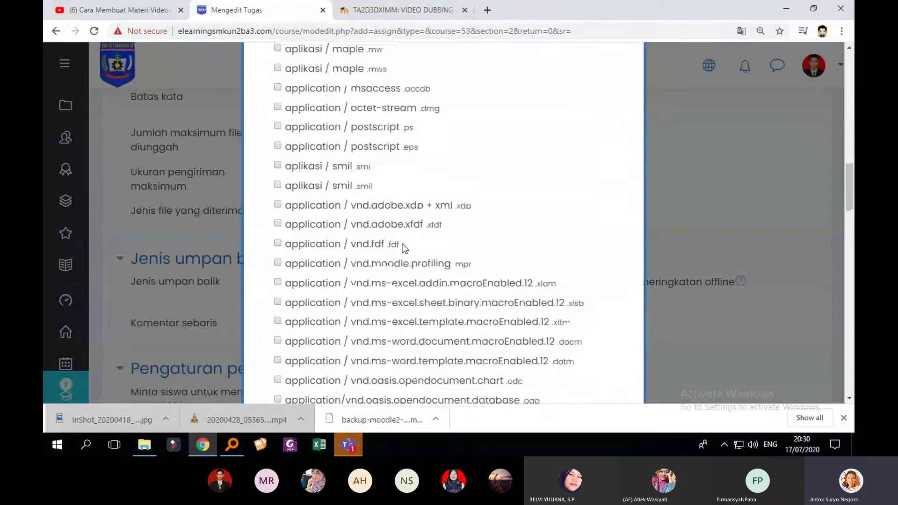
scroll(403, 247, "down", 10)
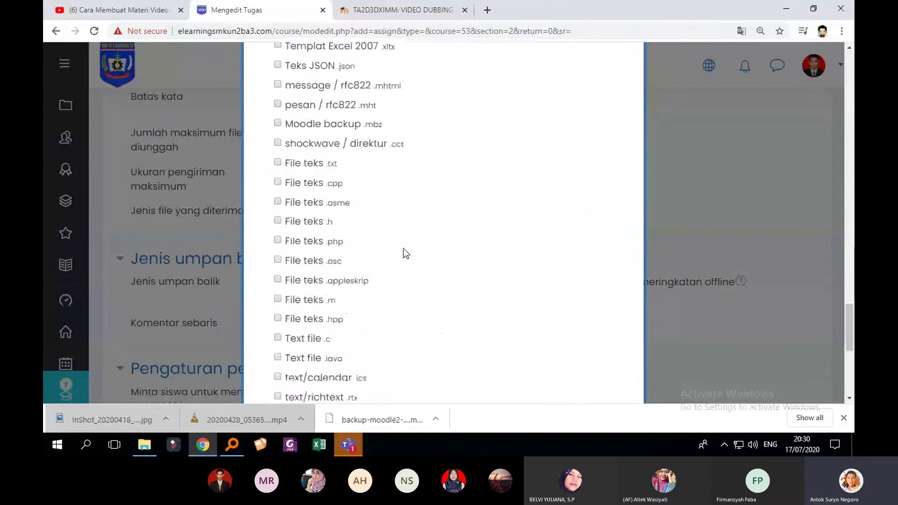
scroll(404, 249, "down", 1)
scroll(405, 252, "up", 1)
scroll(405, 253, "up", 20)
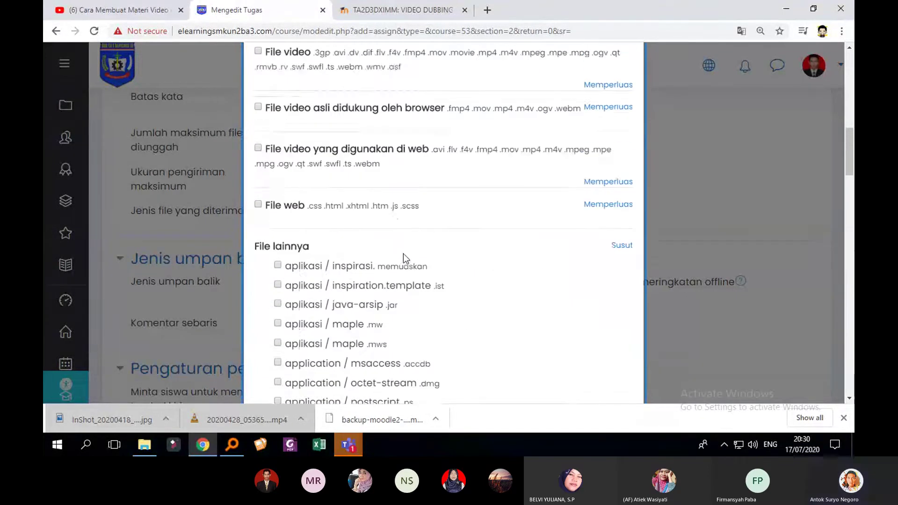
scroll(280, 232, "up", 3)
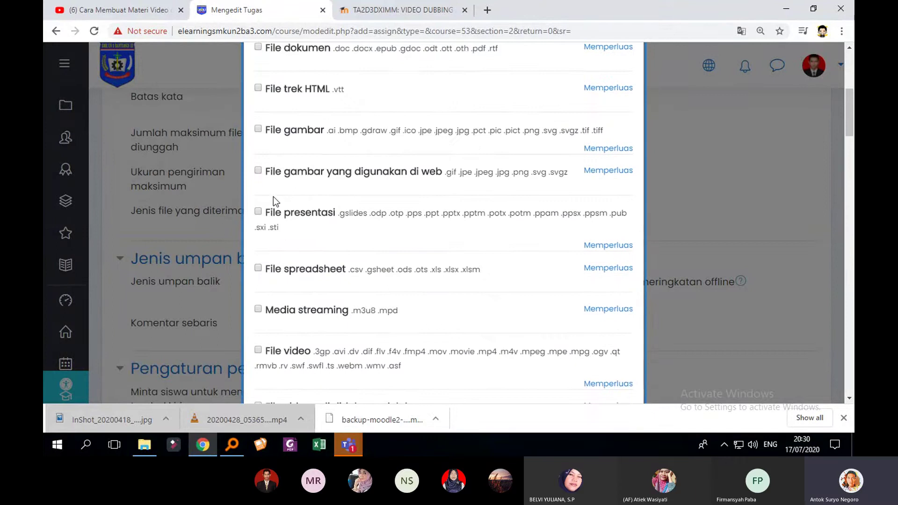
scroll(282, 204, "up", 4)
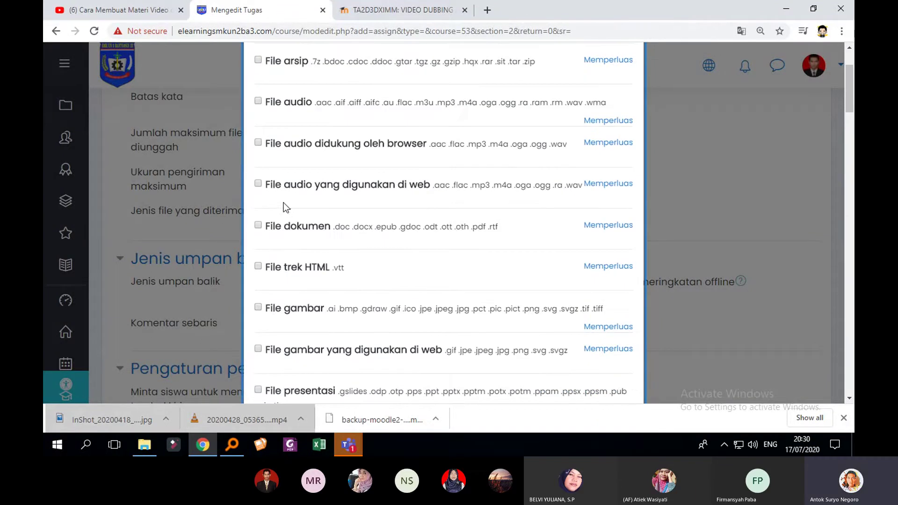
left_click(258, 146)
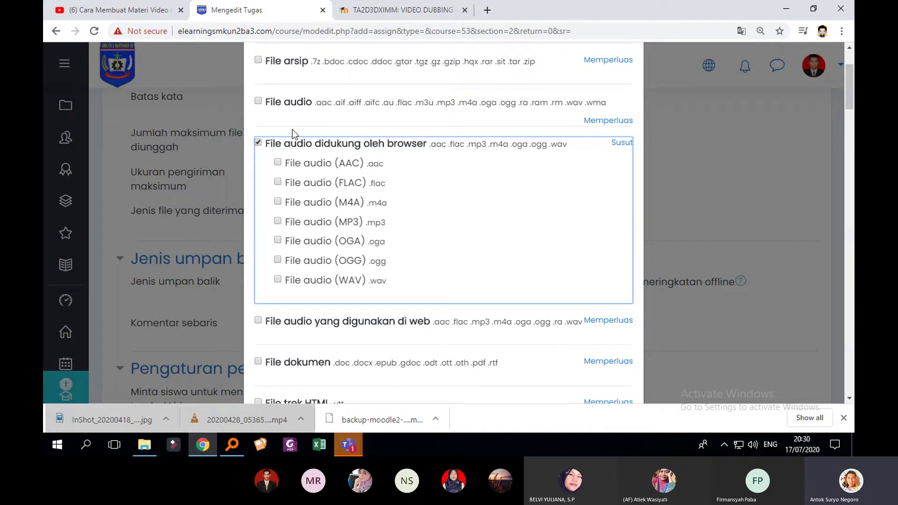
left_click(260, 102)
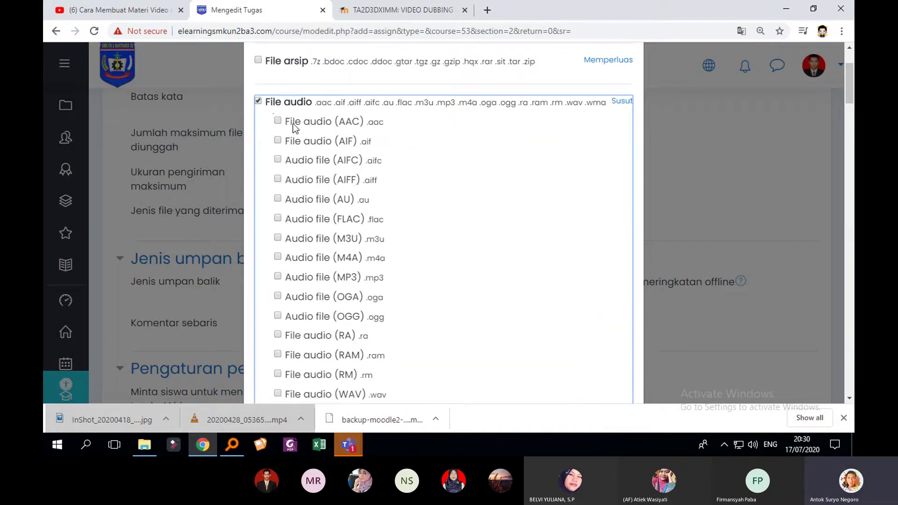
left_click(258, 100)
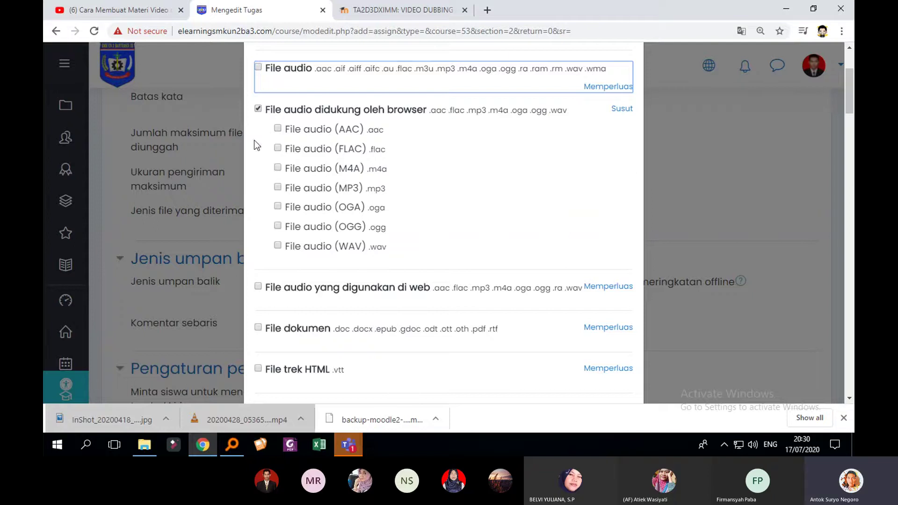
left_click(257, 109)
scroll(311, 255, "down", 3)
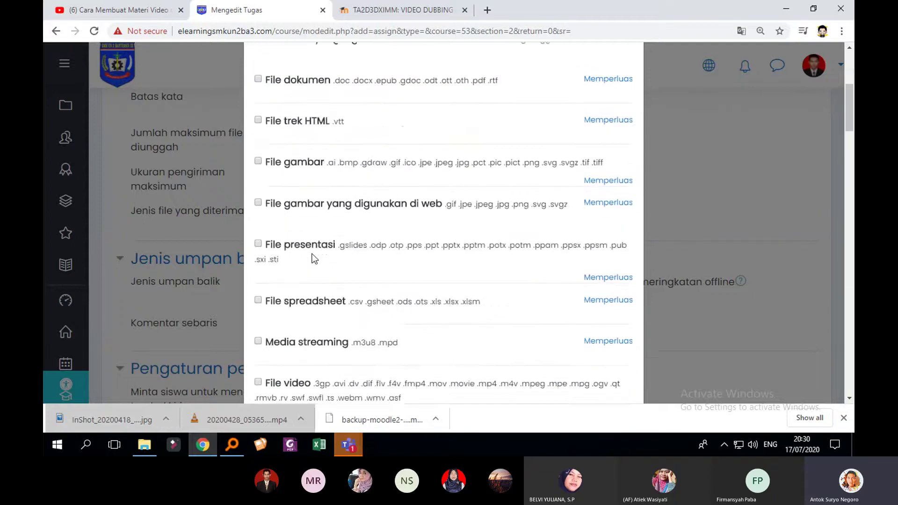
scroll(314, 259, "up", 3)
Choose 'Semua tipe file' as the accepted file types and save the choice
left_click(259, 333)
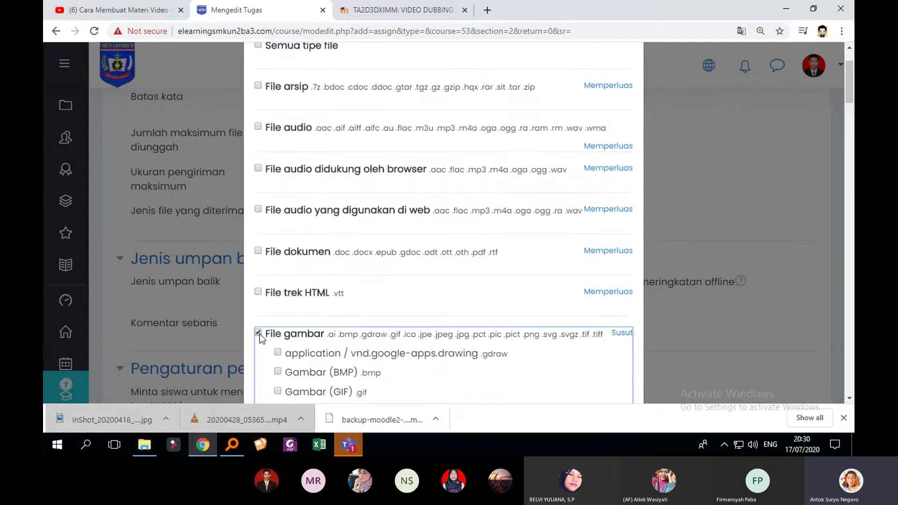
left_click(258, 333)
scroll(259, 334, "down", 5)
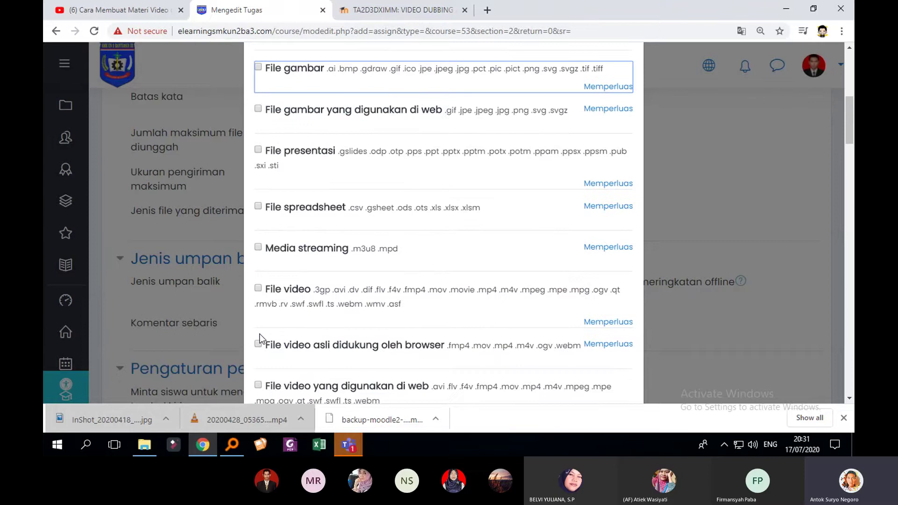
scroll(259, 334, "up", 5)
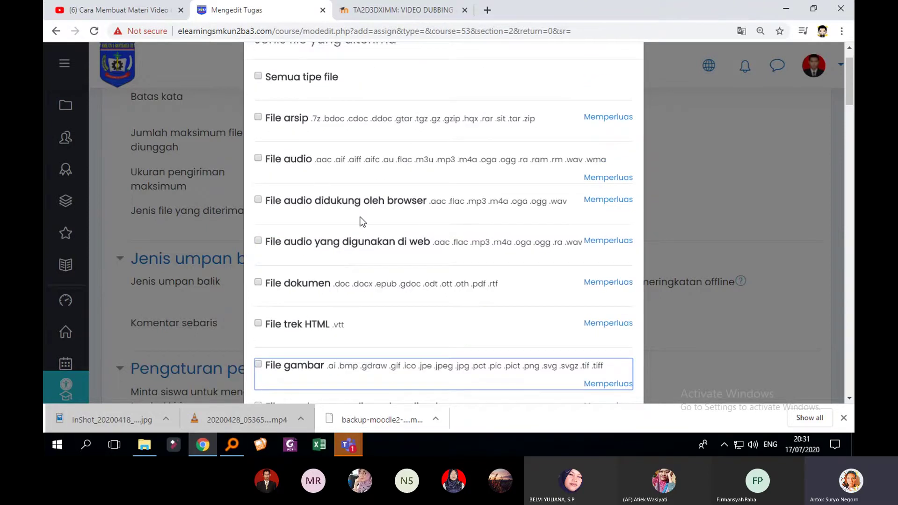
scroll(280, 131, "up", 1)
left_click(259, 117)
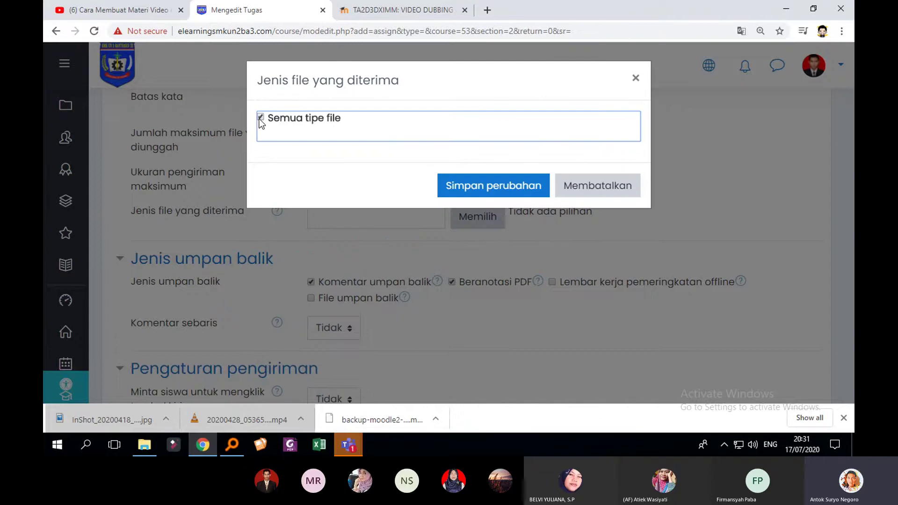
left_click(491, 188)
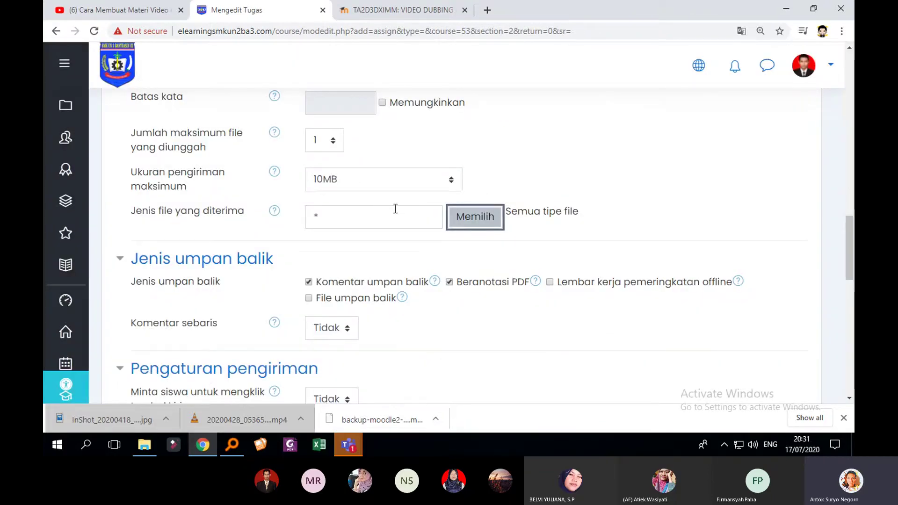
Save the assignment with 'Simpan dan tampilkan'
scroll(395, 208, "up", 3)
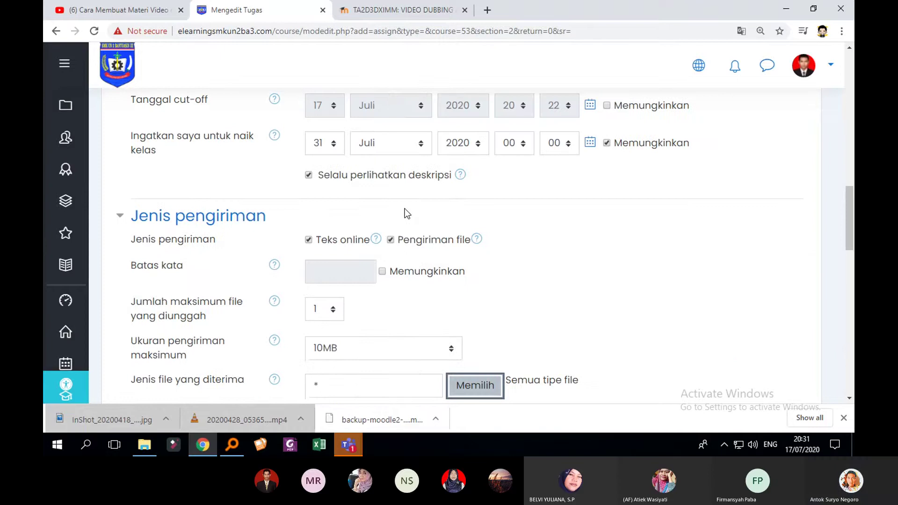
scroll(405, 209, "down", 3)
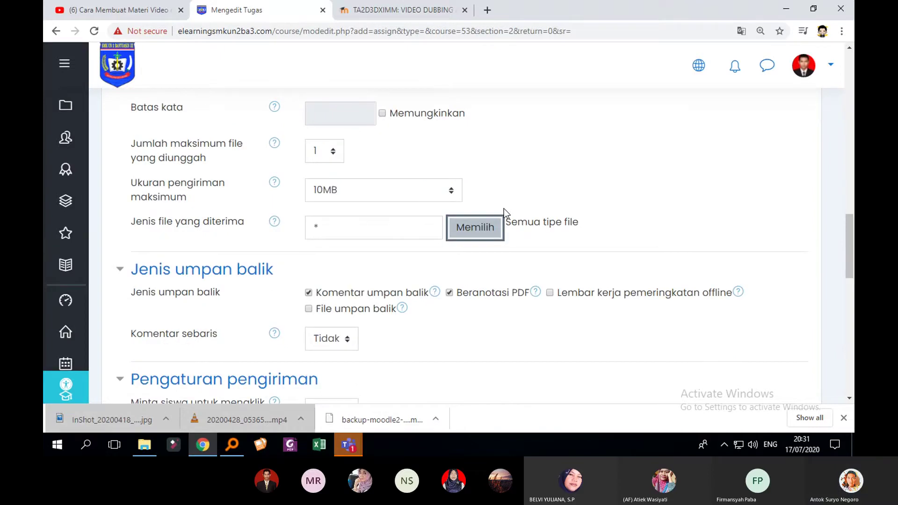
scroll(504, 209, "down", 15)
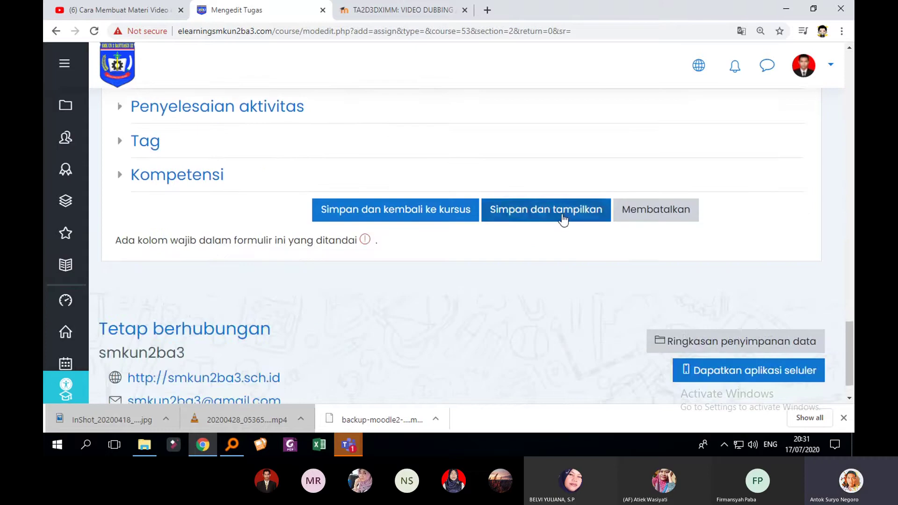
left_click(563, 219)
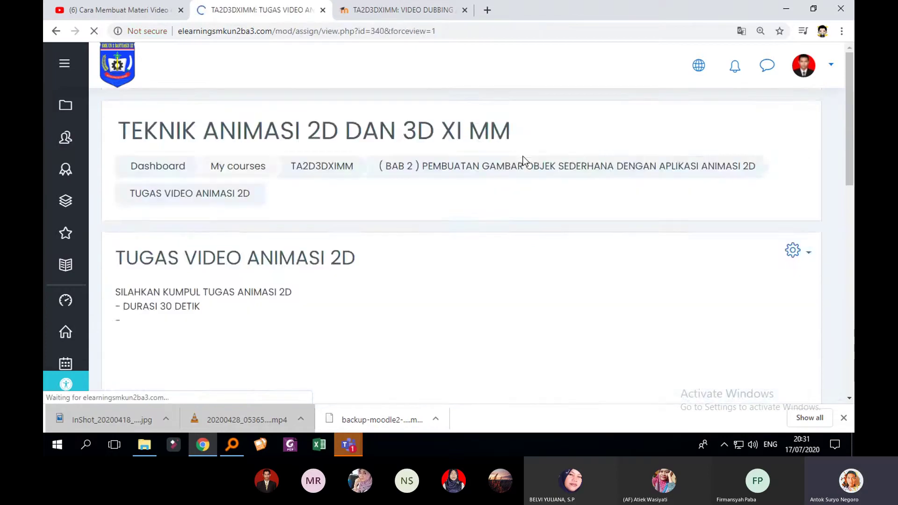
Review the Grading summary, then return to the TA2D3DXIMM course page
scroll(441, 253, "down", 4)
scroll(472, 251, "down", 3)
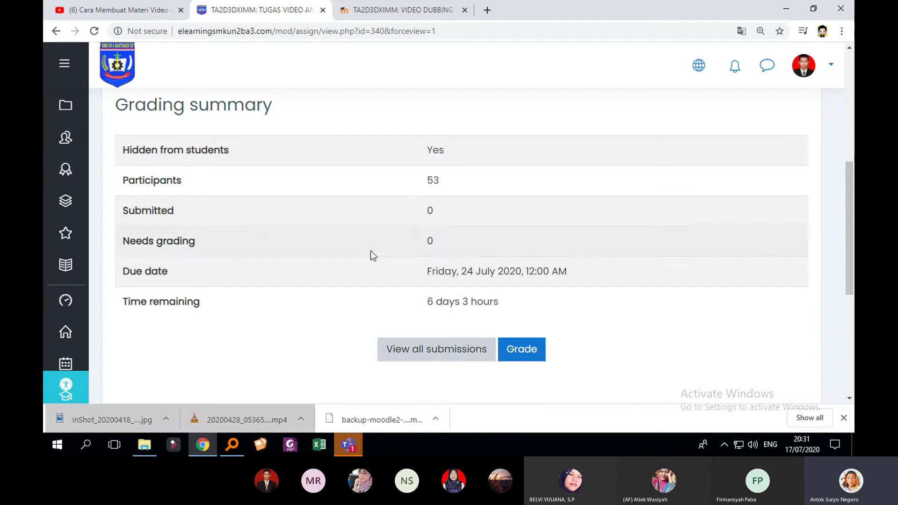
scroll(391, 212, "up", 6)
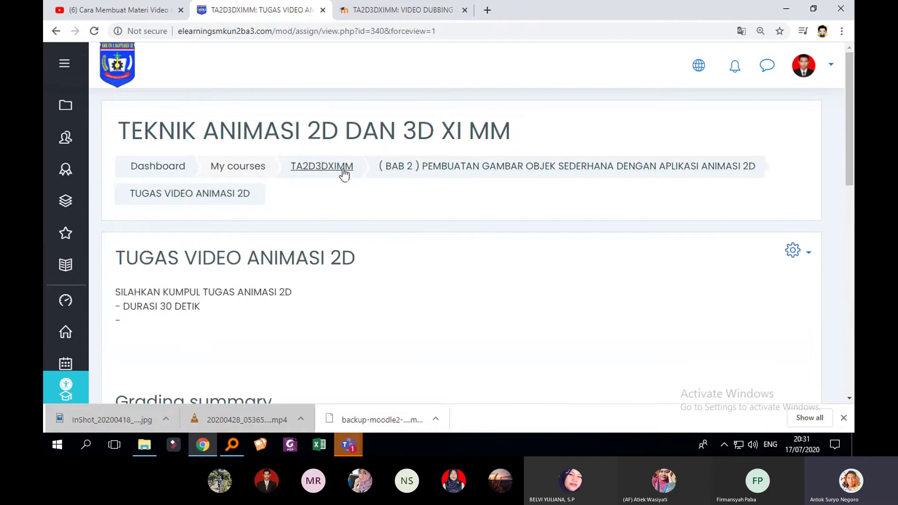
left_click(346, 173)
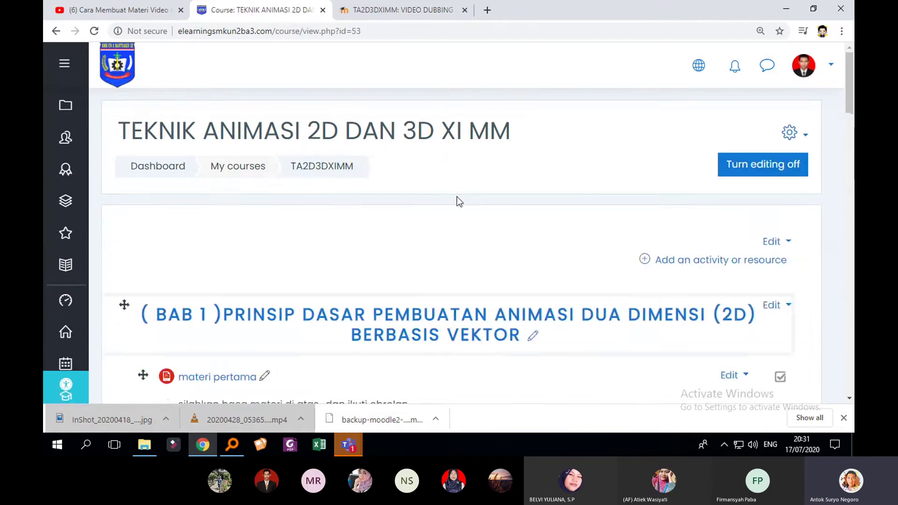
Scroll the course page to locate the hidden BAB 2 section with the new assignment
scroll(449, 211, "down", 5)
scroll(434, 229, "down", 4)
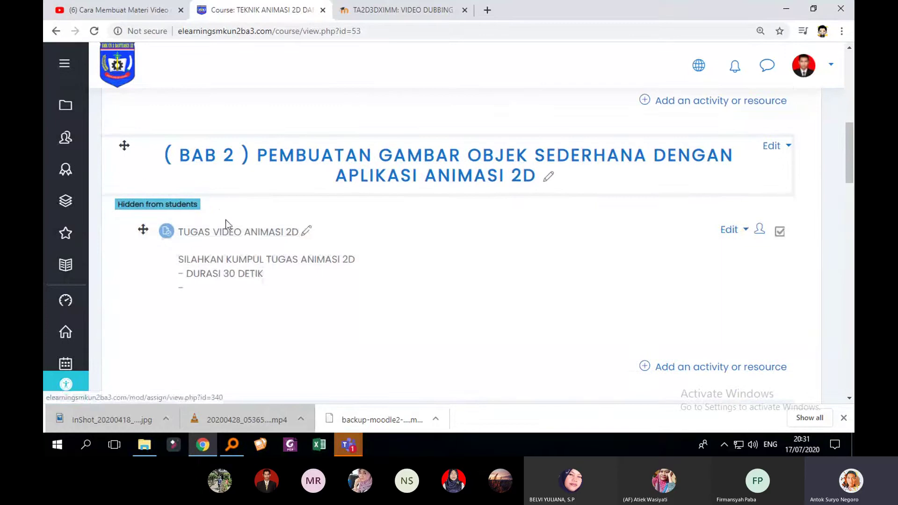
scroll(287, 250, "up", 1)
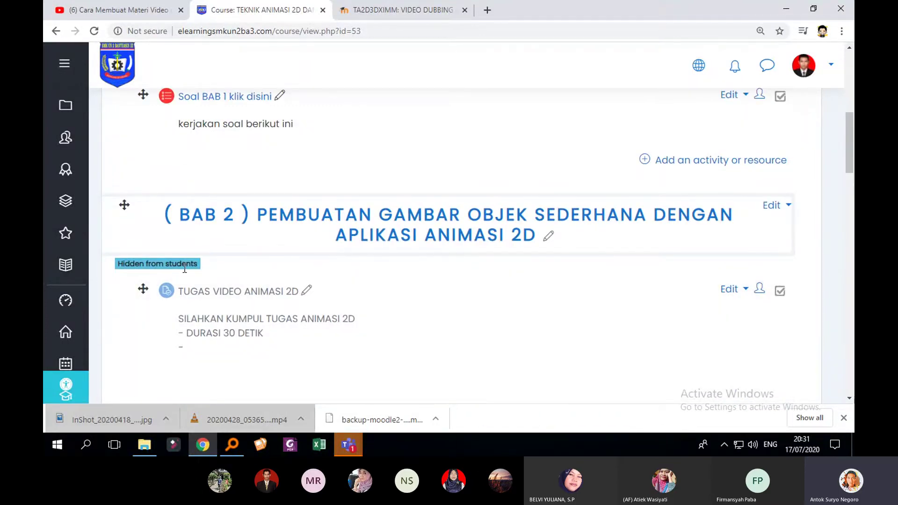
scroll(394, 257, "up", 3)
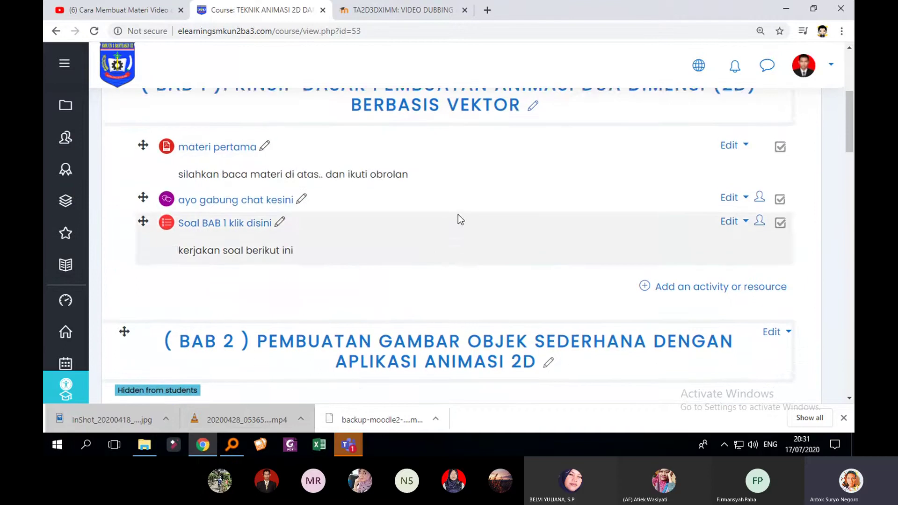
scroll(643, 267, "down", 6)
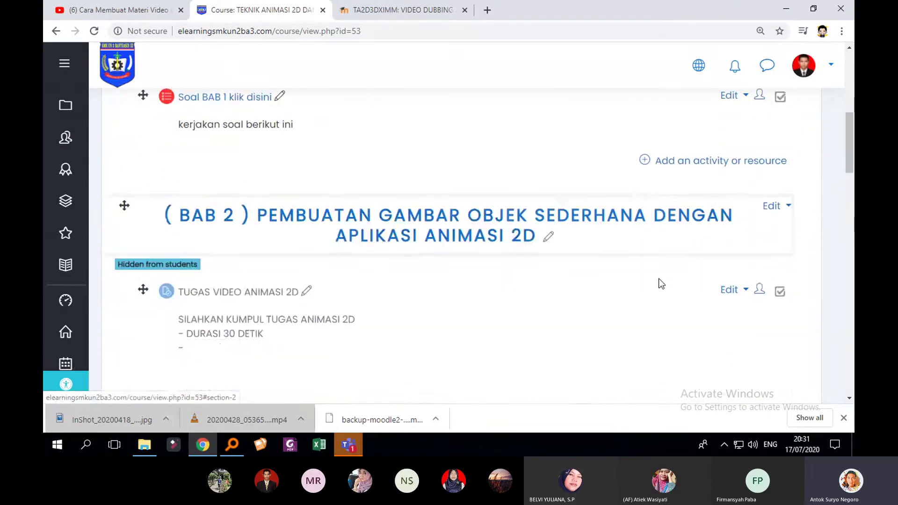
scroll(648, 268, "up", 5)
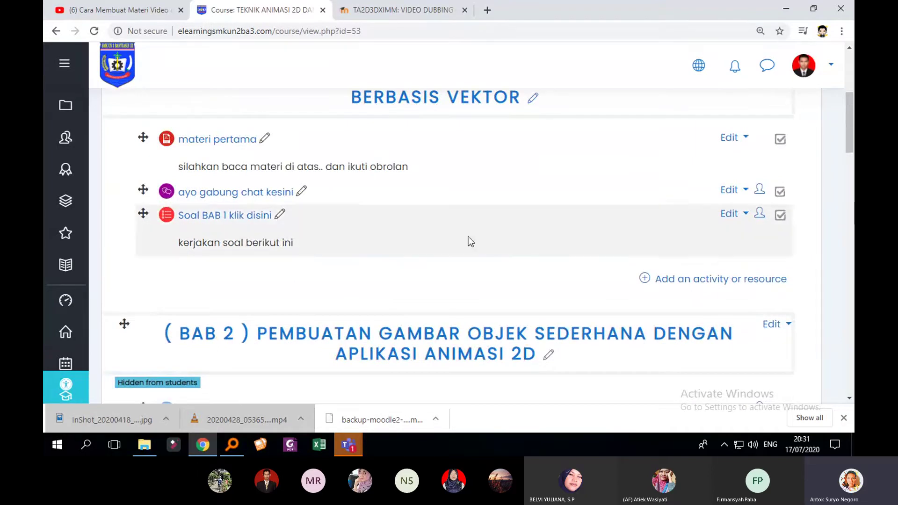
scroll(472, 238, "up", 3)
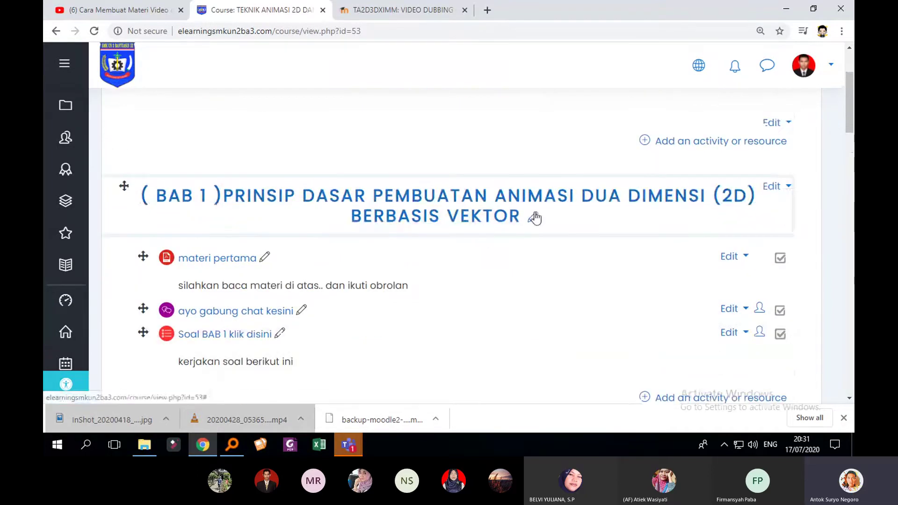
scroll(536, 217, "down", 1)
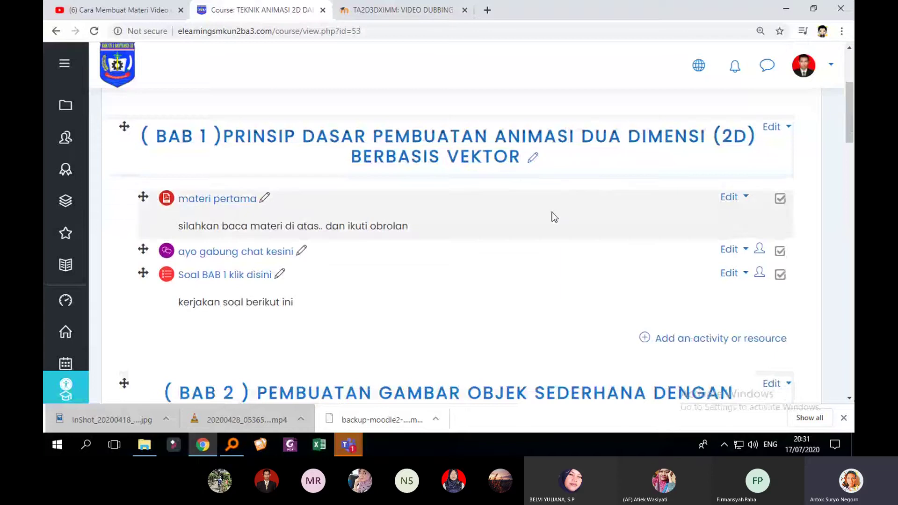
scroll(600, 238, "down", 4)
scroll(601, 237, "down", 4)
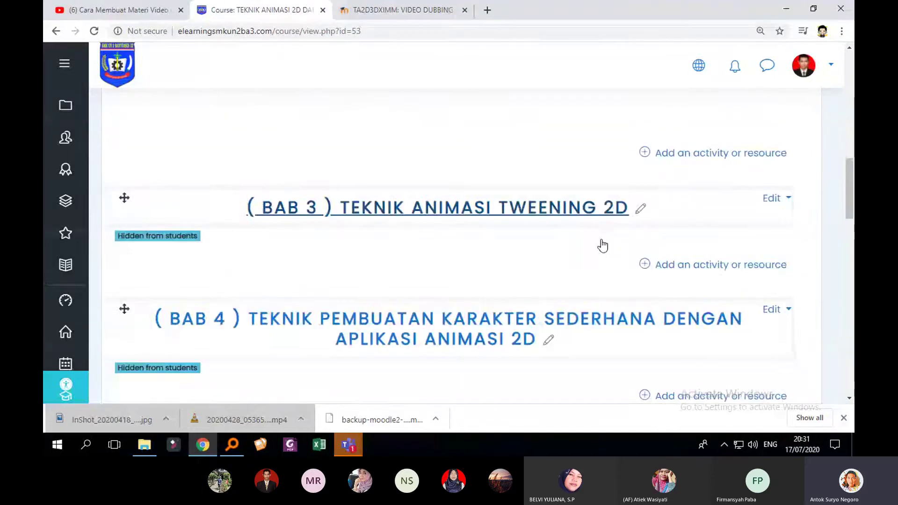
scroll(605, 243, "up", 6)
scroll(701, 261, "down", 2)
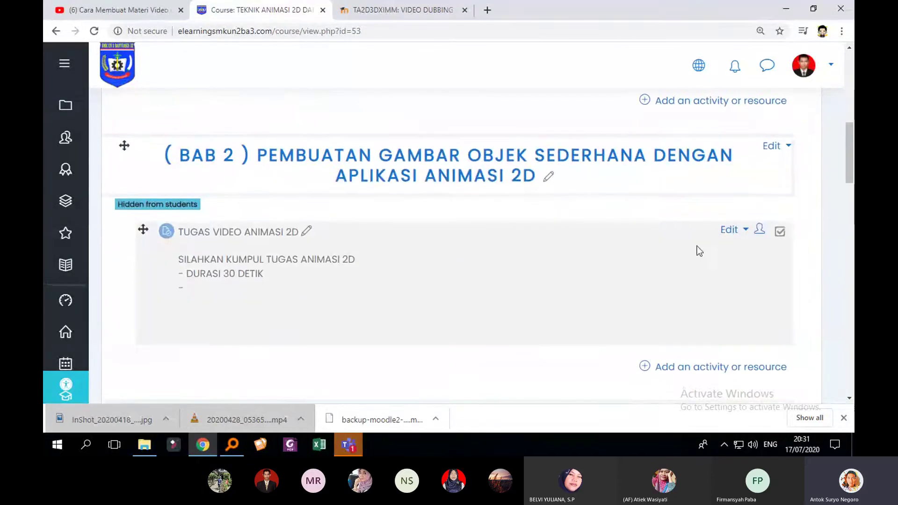
Make the BAB 2 section visible to students
left_click(786, 148)
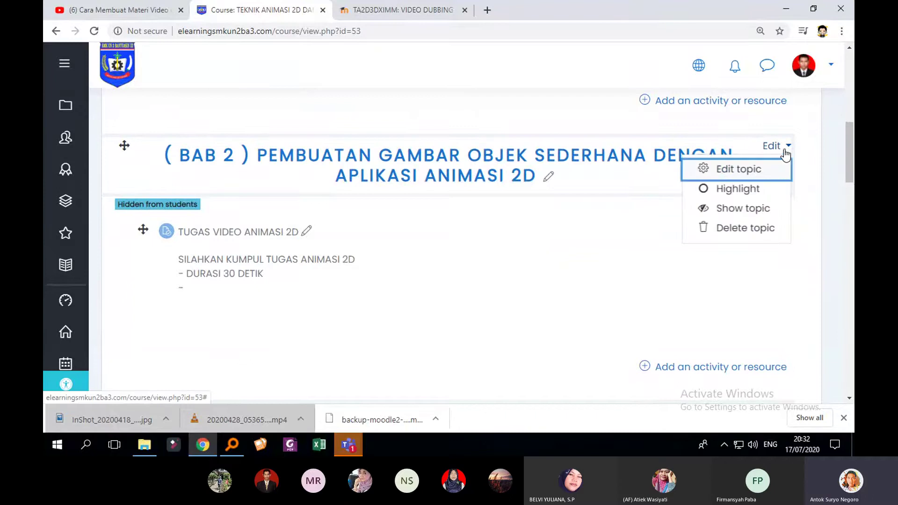
left_click(747, 209)
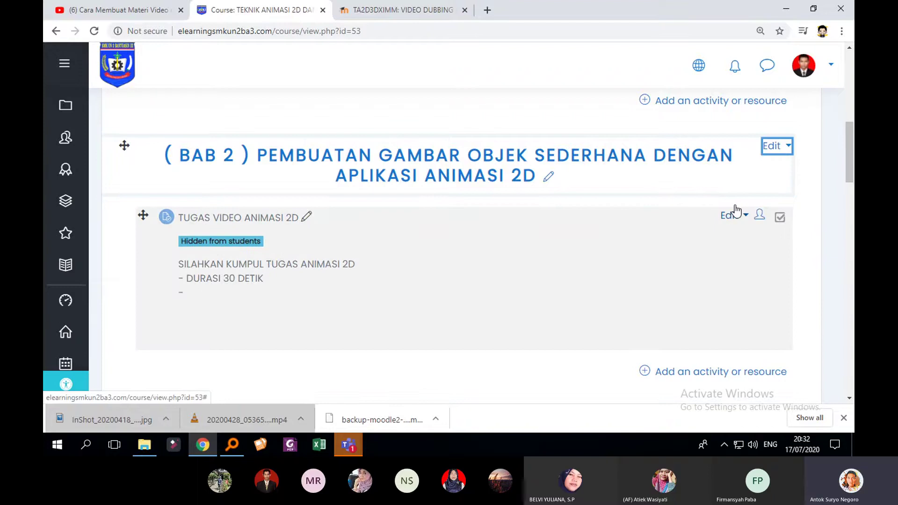
left_click(776, 148)
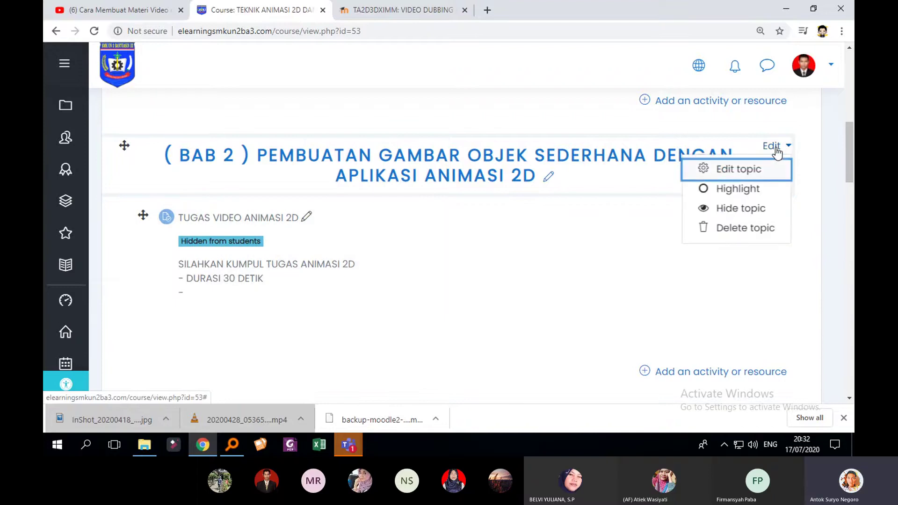
left_click(751, 213)
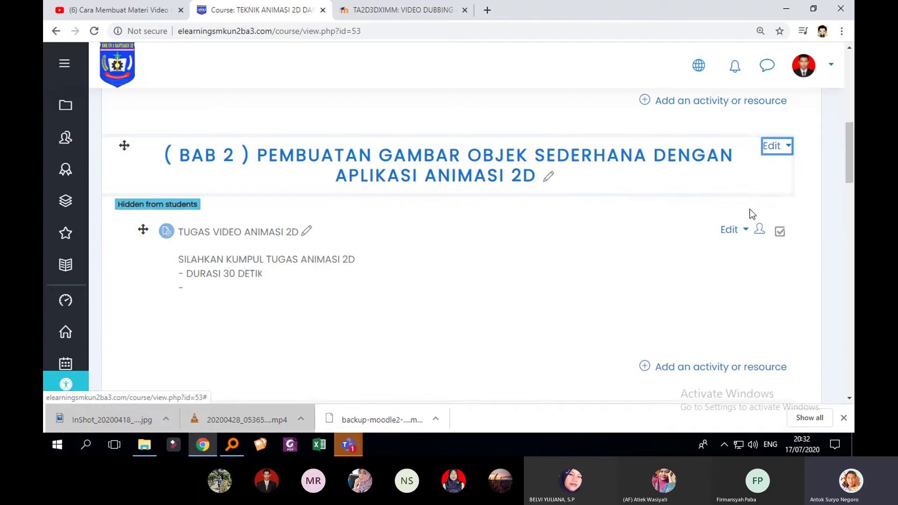
left_click(778, 146)
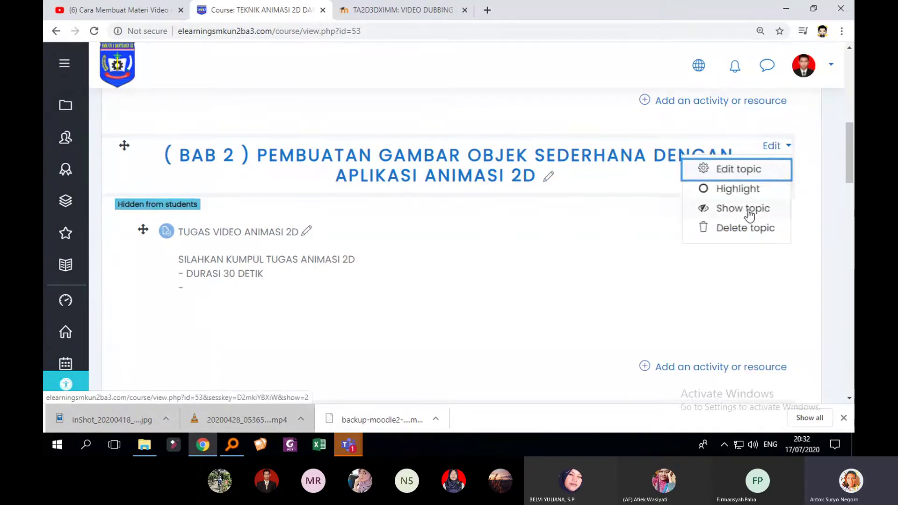
left_click(750, 215)
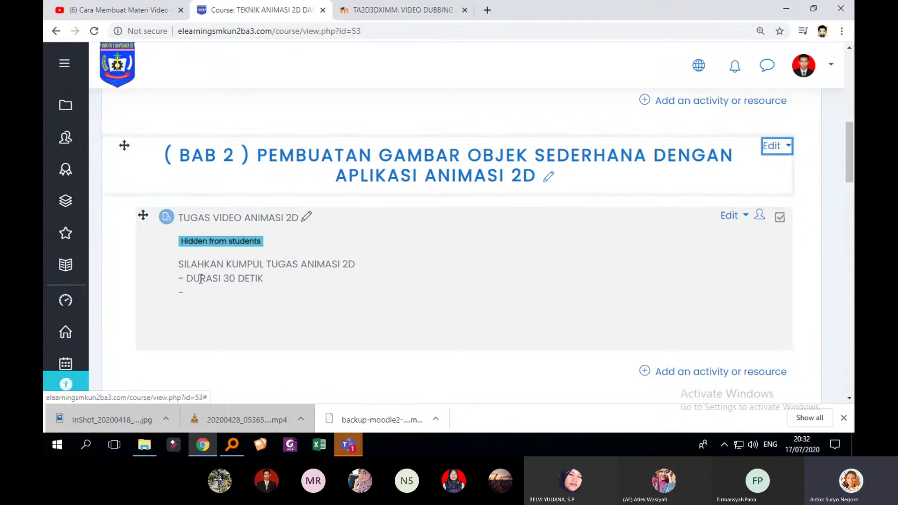
Show the TUGAS VIDEO ANIMASI 2D assignment to students and turn editing off
left_click(732, 215)
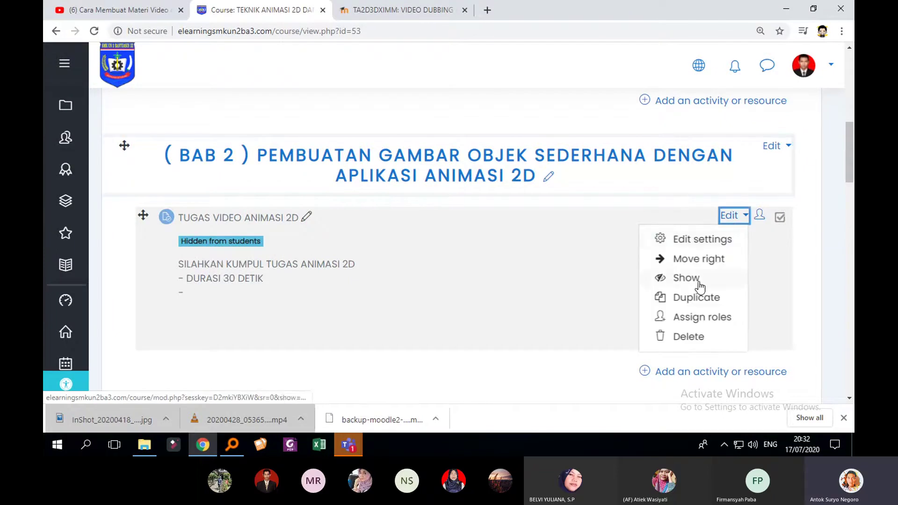
left_click(693, 281)
scroll(418, 321, "down", 3)
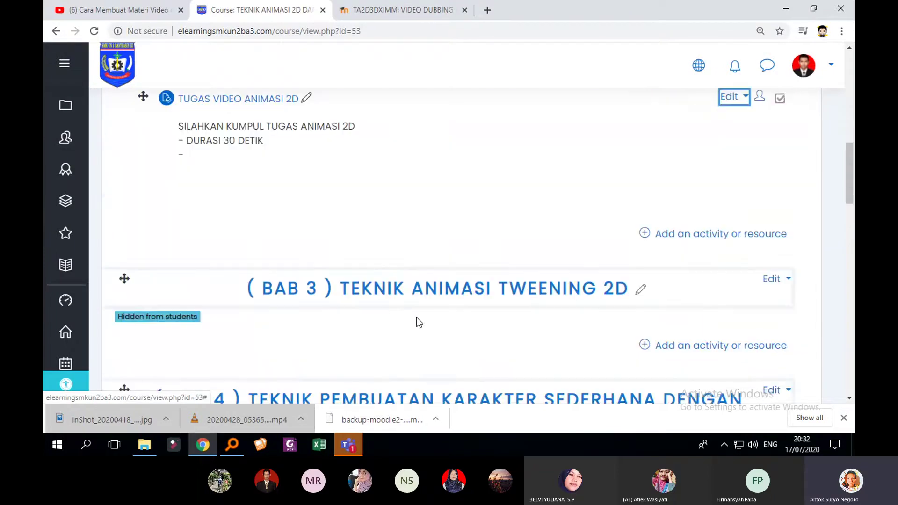
scroll(807, 264, "down", 7)
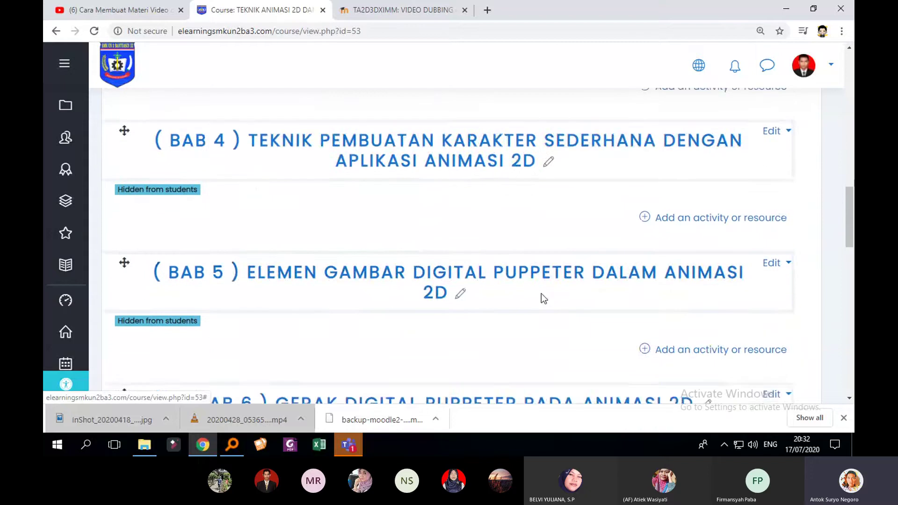
scroll(580, 298, "up", 10)
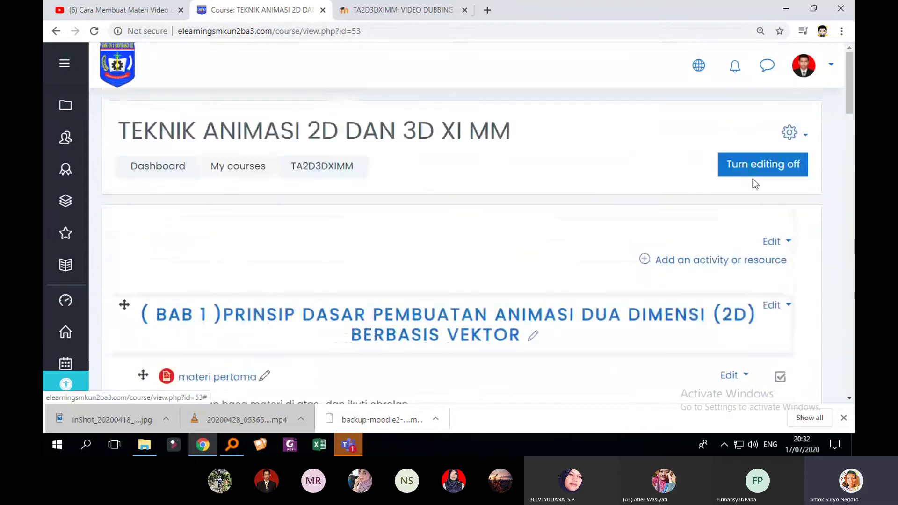
left_click(759, 173)
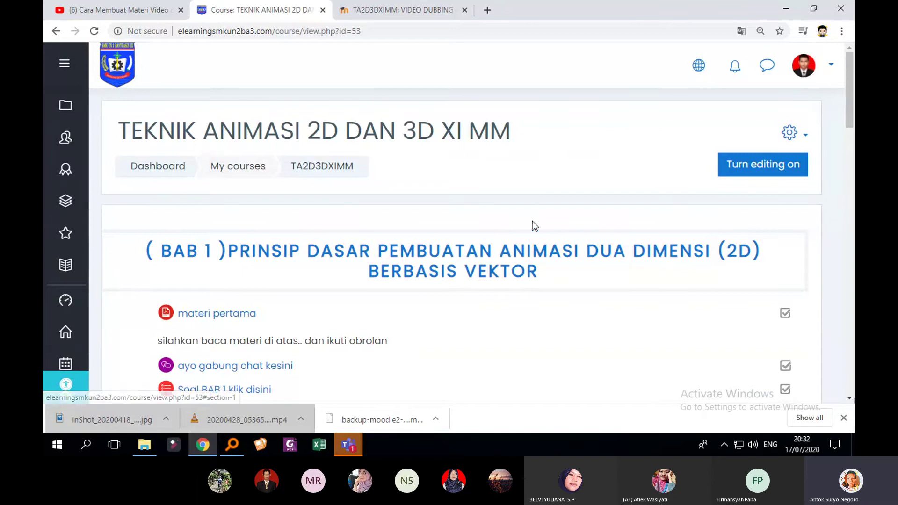
Search 'FIREFO' from the taskbar, launch Firefox Developer Edition, and decline the default-browser prompt
left_click(90, 448)
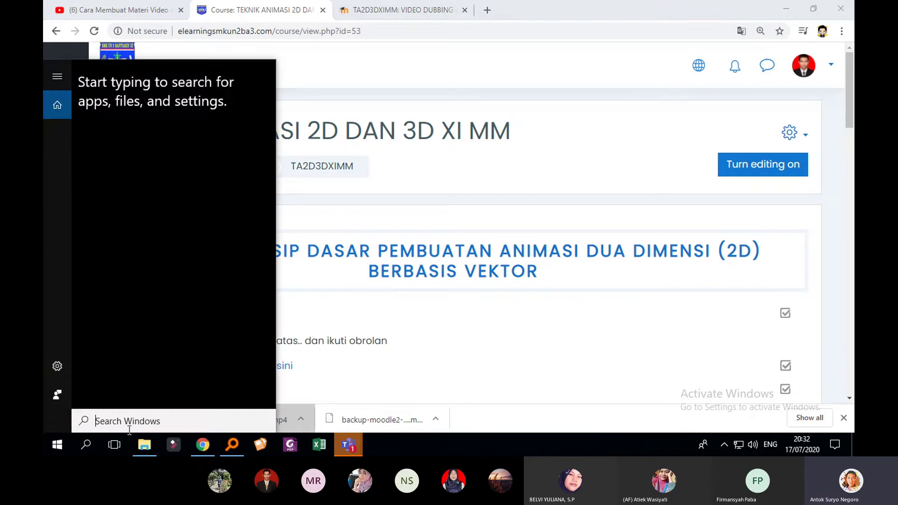
type("FI")
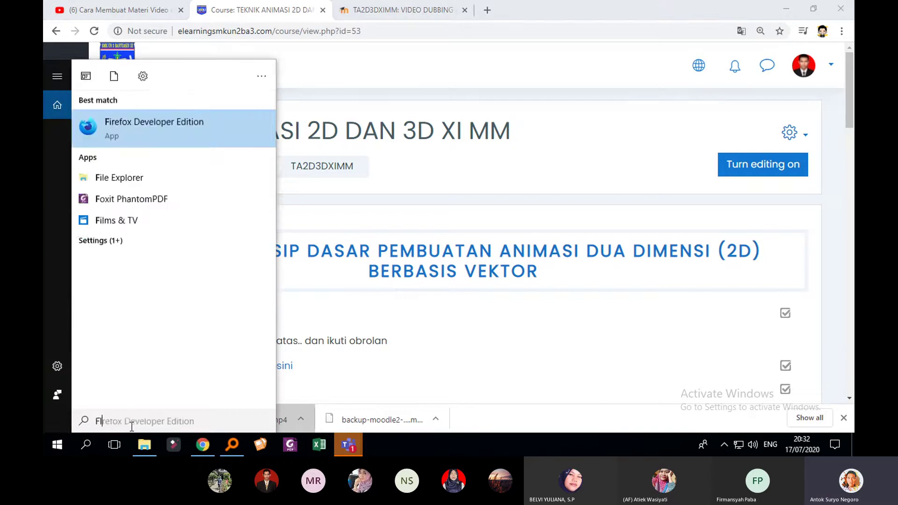
type("REFO")
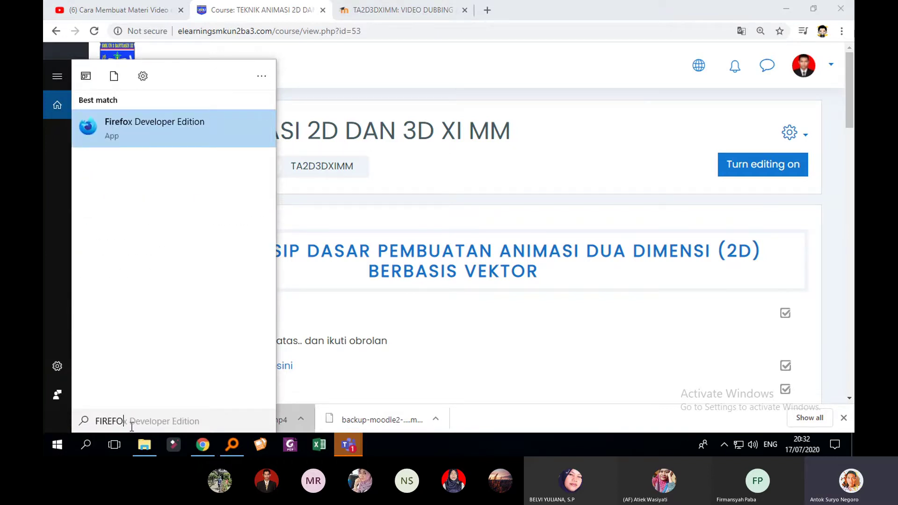
left_click(178, 130)
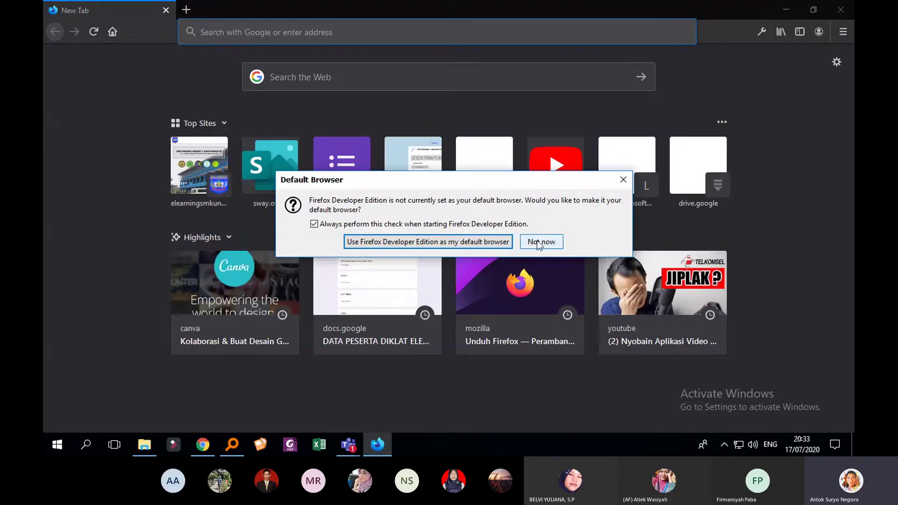
left_click(540, 242)
left_click(215, 150)
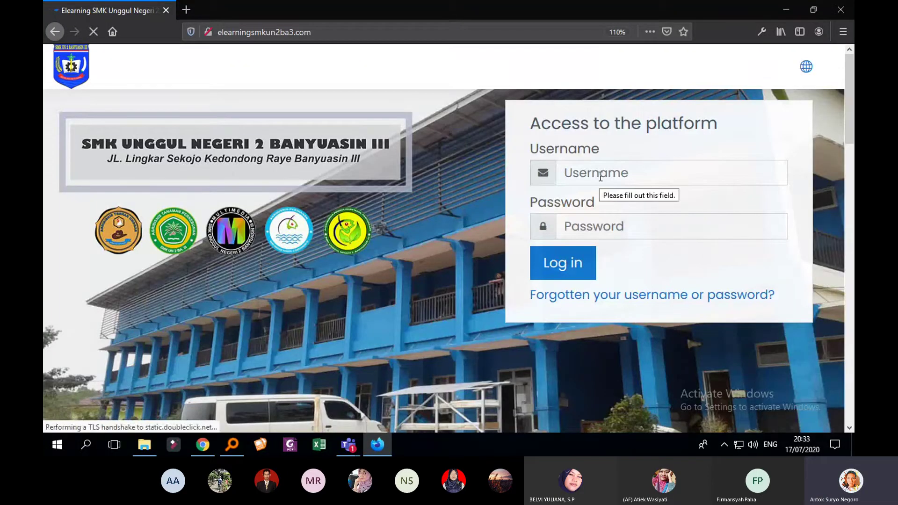
left_click(601, 176)
left_click(186, 10)
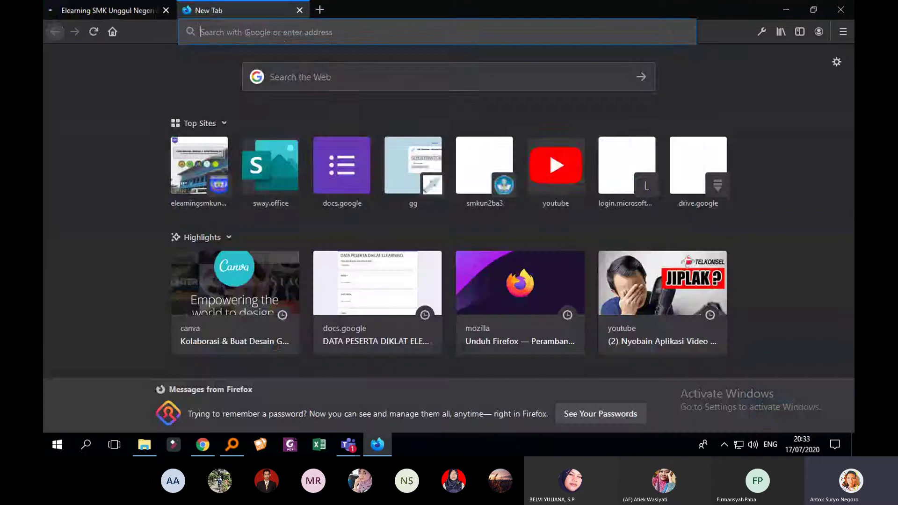
left_click(283, 37)
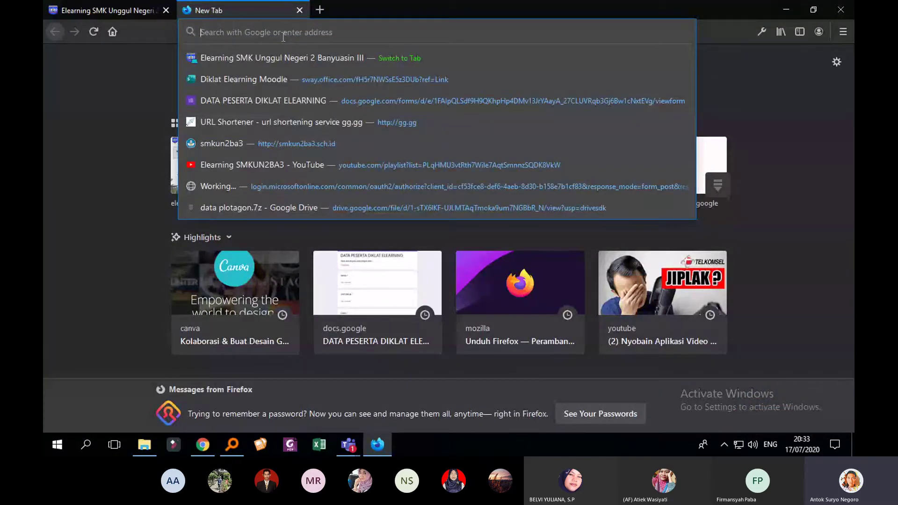
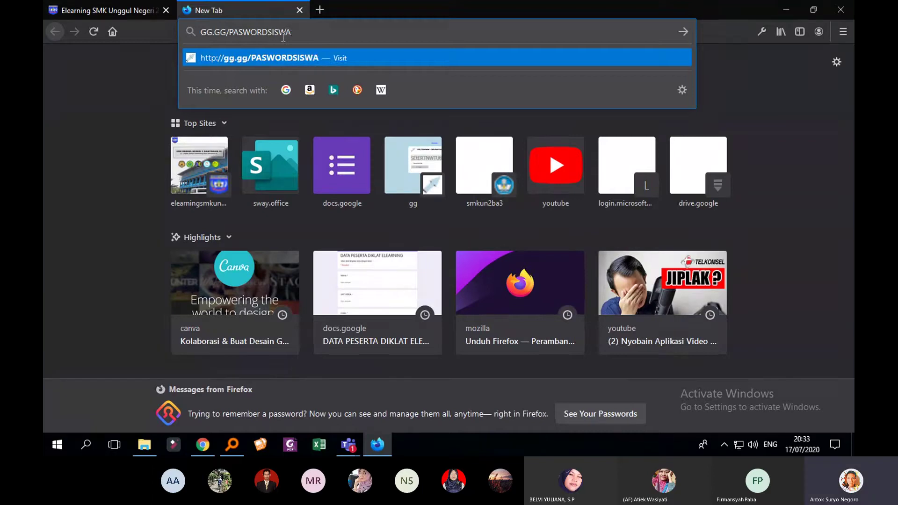
key("Return")
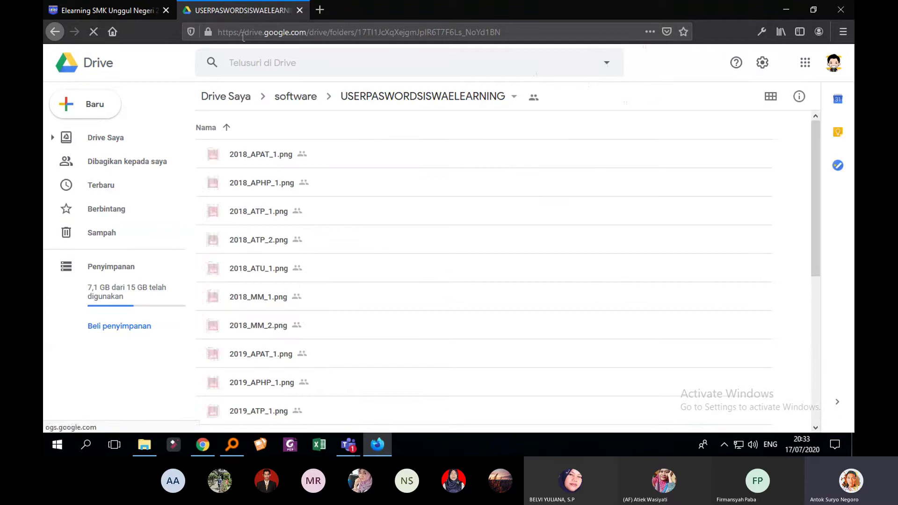
Preview the 2019_APAT_1.png and 2019_MM_1.png login lists, then go back to the e-learning login page
scroll(339, 249, "down", 5)
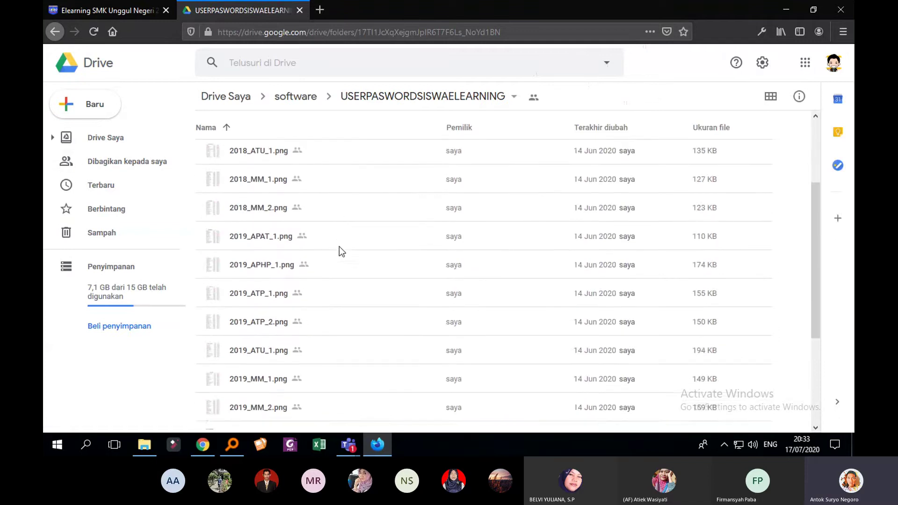
scroll(295, 285, "up", 5)
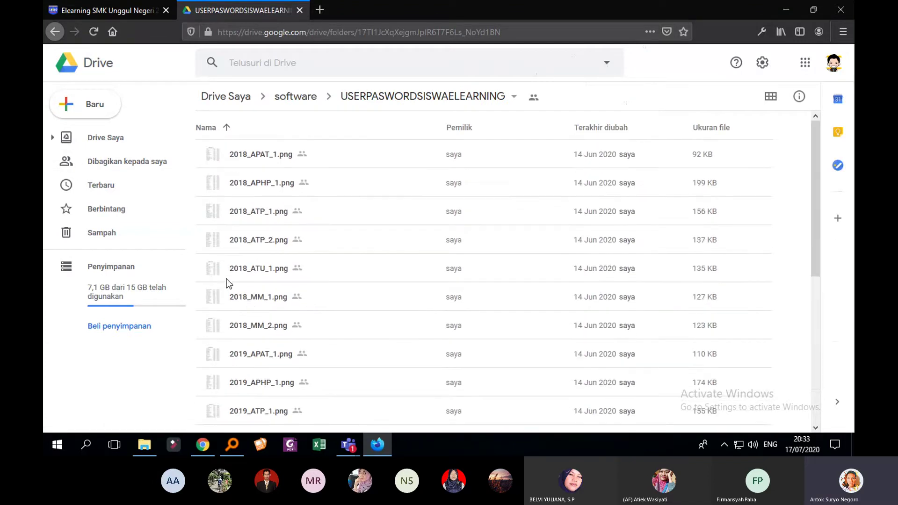
double_click(216, 360)
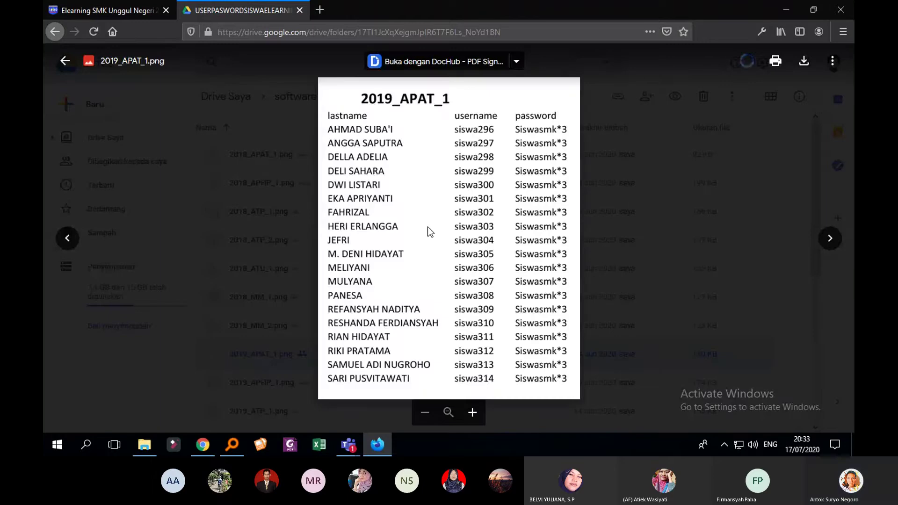
left_click(254, 223)
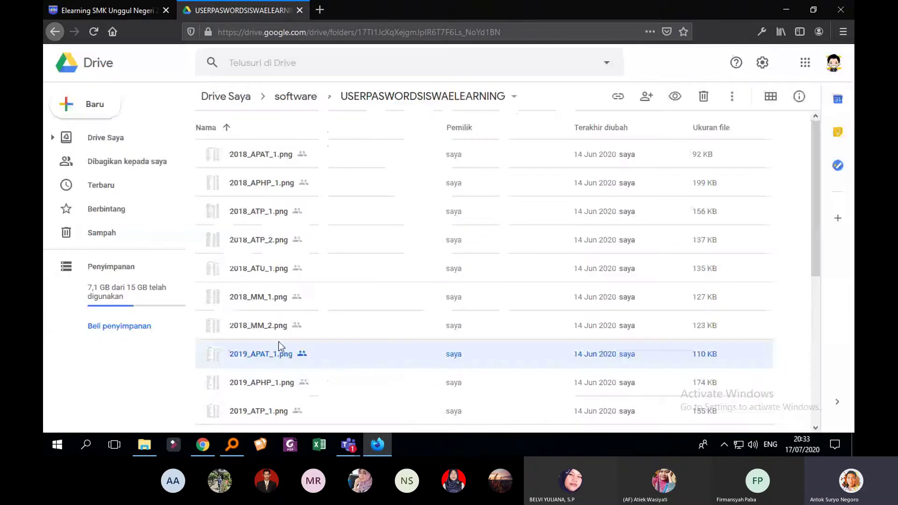
scroll(280, 326, "down", 3)
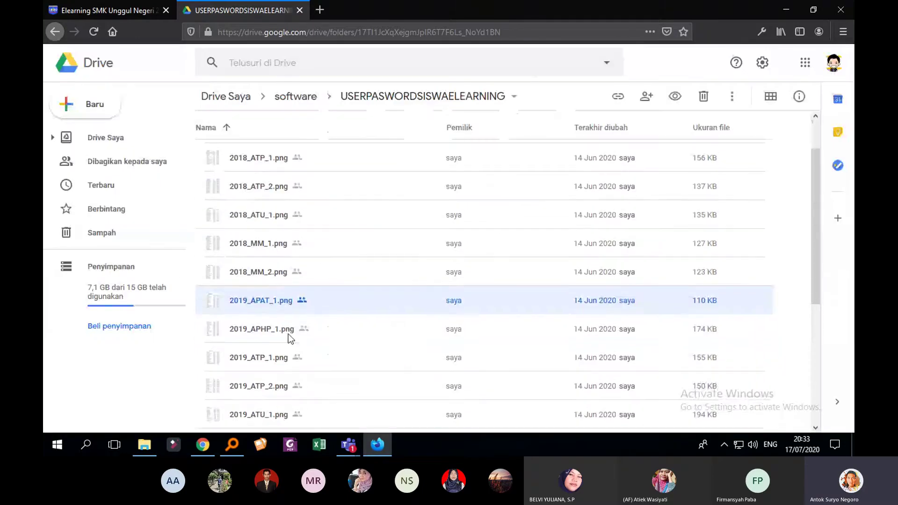
double_click(254, 342)
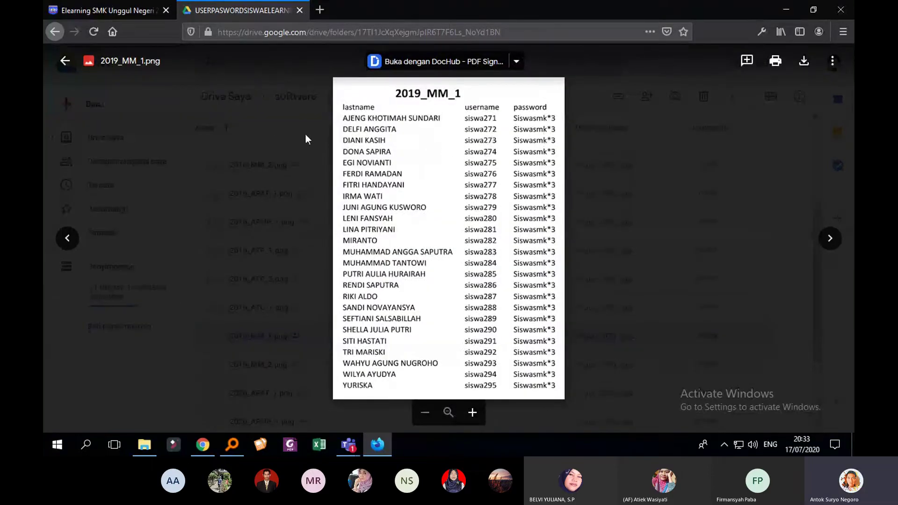
left_click(305, 134)
left_click(130, 10)
left_click(594, 183)
Log in with the student's username and password, declining Firefox's offer to save the login
left_click(616, 173)
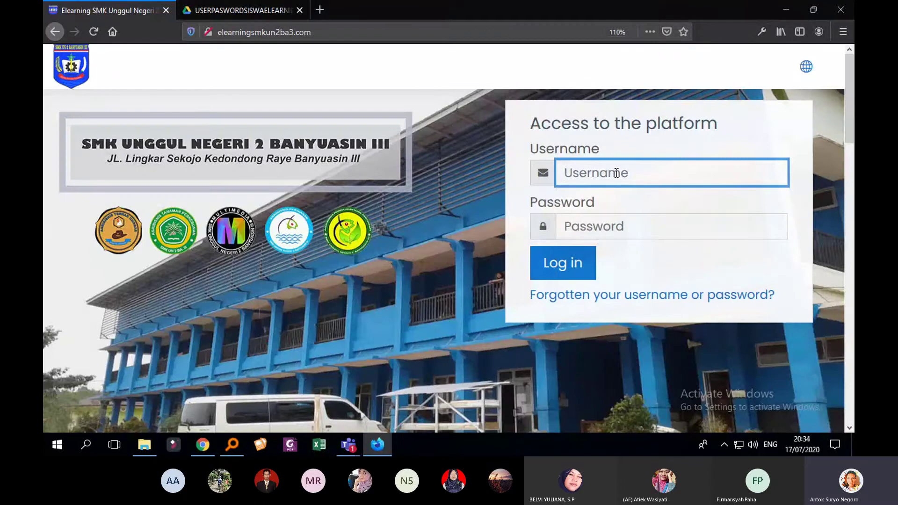
type("s")
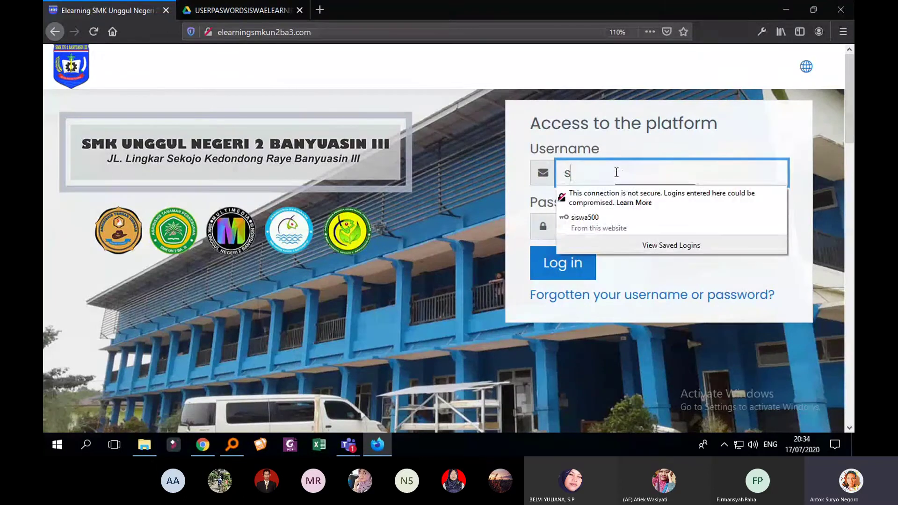
type("iswa273")
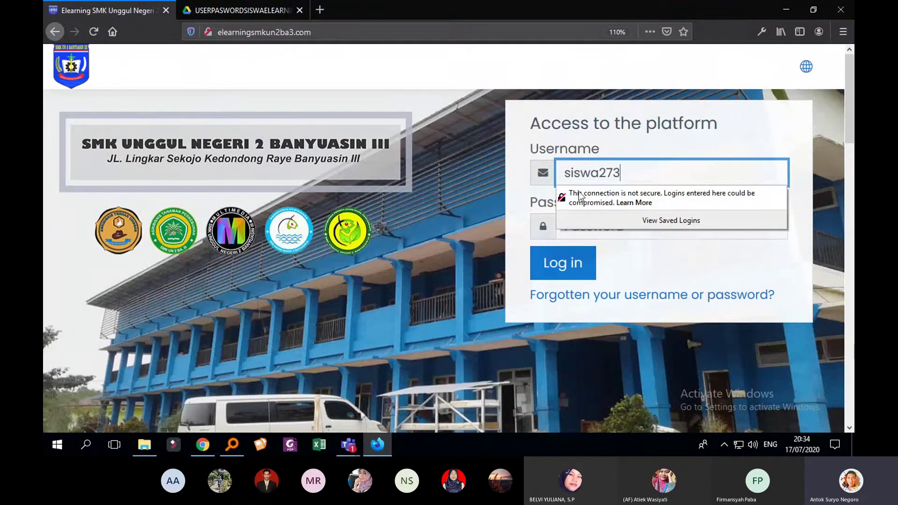
left_click(631, 249)
left_click(630, 227)
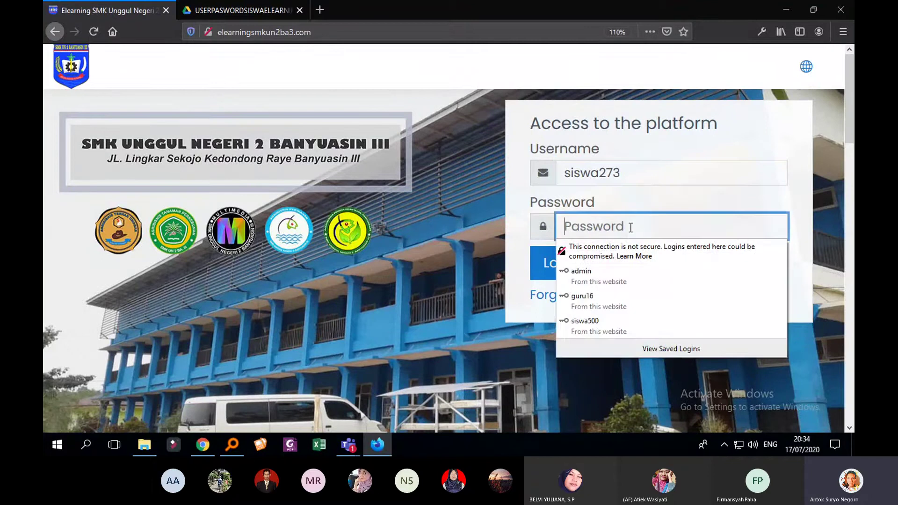
type("******")
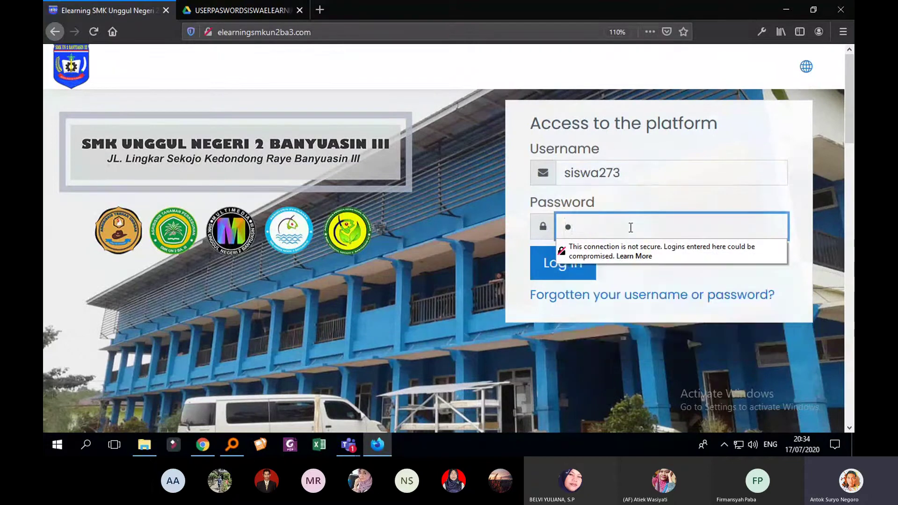
type("***")
left_click(561, 269)
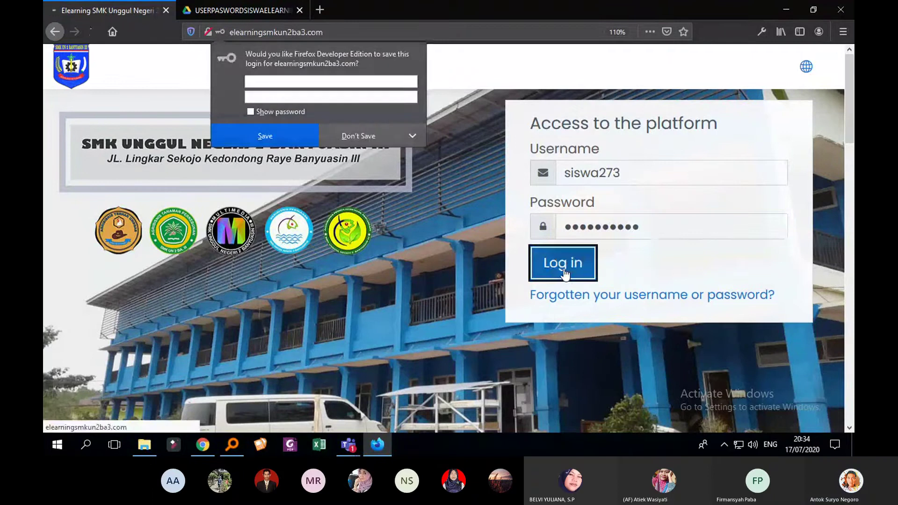
left_click(360, 135)
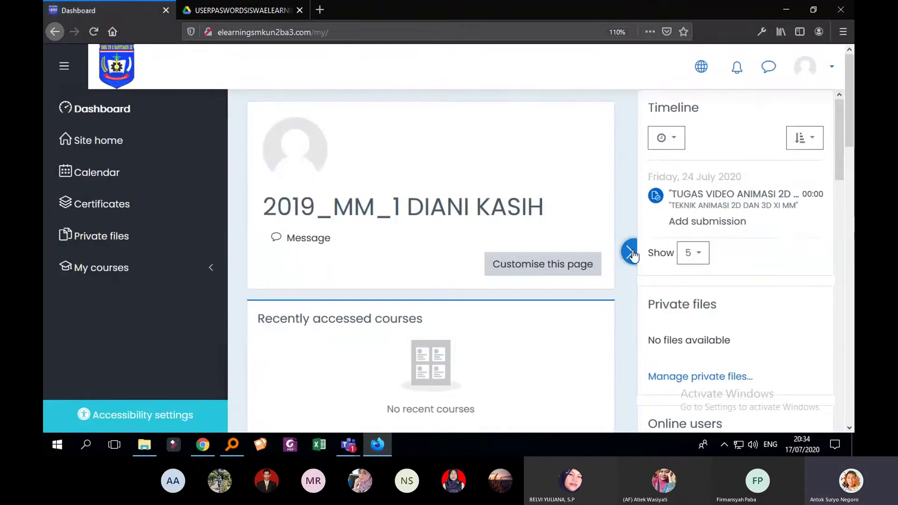
Collapse the timeline panel and navigation sidebar, then open the TEKNIK ANIMASI 2D DAN 3D XI MM course
left_click(629, 252)
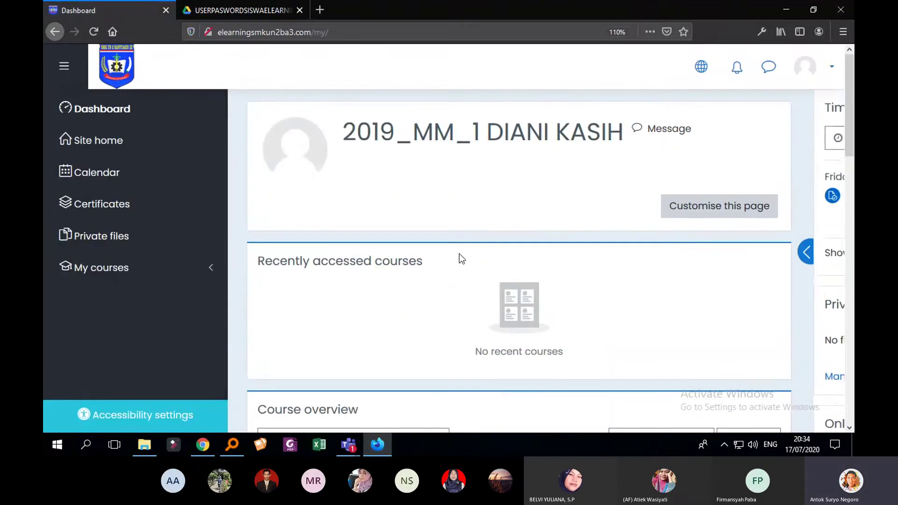
left_click(213, 270)
left_click(213, 270)
left_click(64, 66)
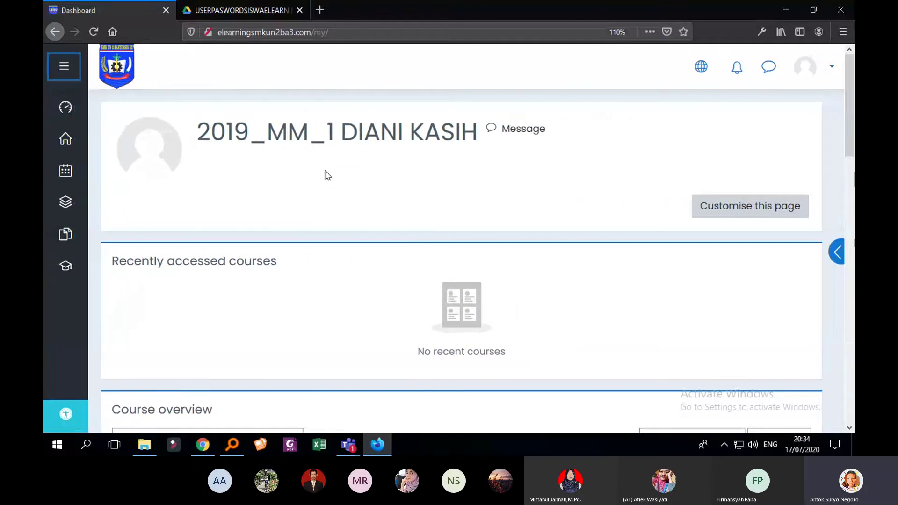
scroll(408, 197, "down", 10)
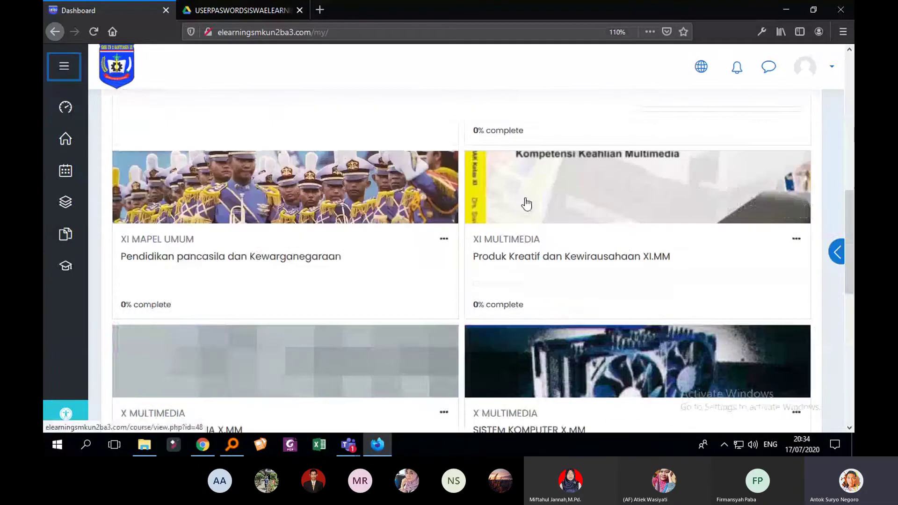
scroll(561, 208, "down", 1)
scroll(640, 215, "up", 5)
scroll(655, 217, "down", 3)
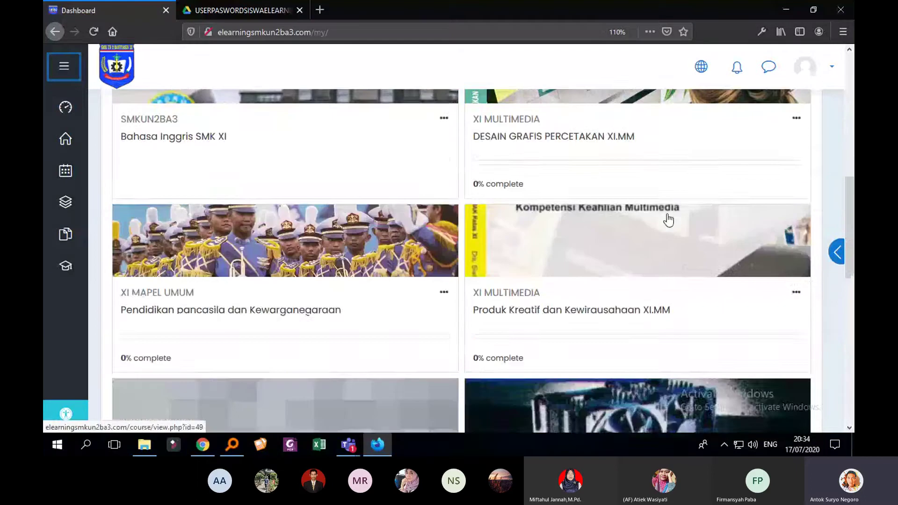
scroll(664, 218, "down", 3)
scroll(592, 232, "up", 8)
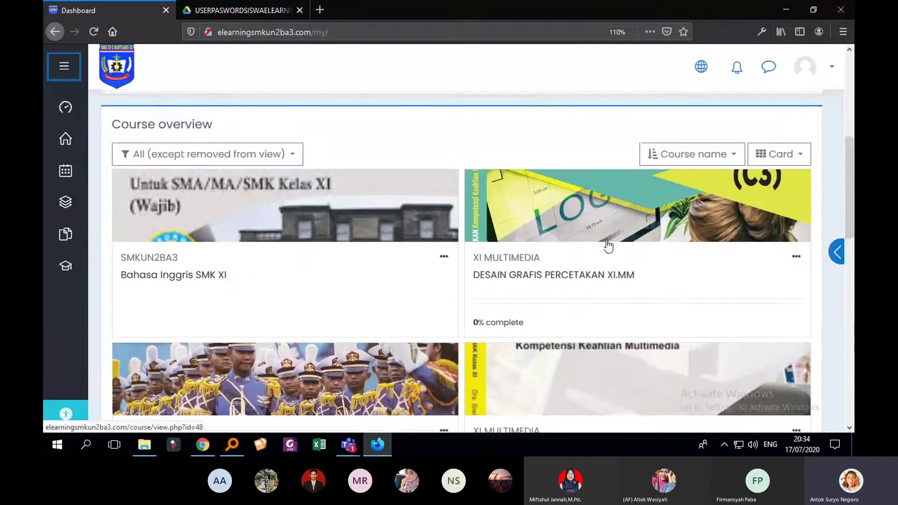
scroll(608, 246, "down", 10)
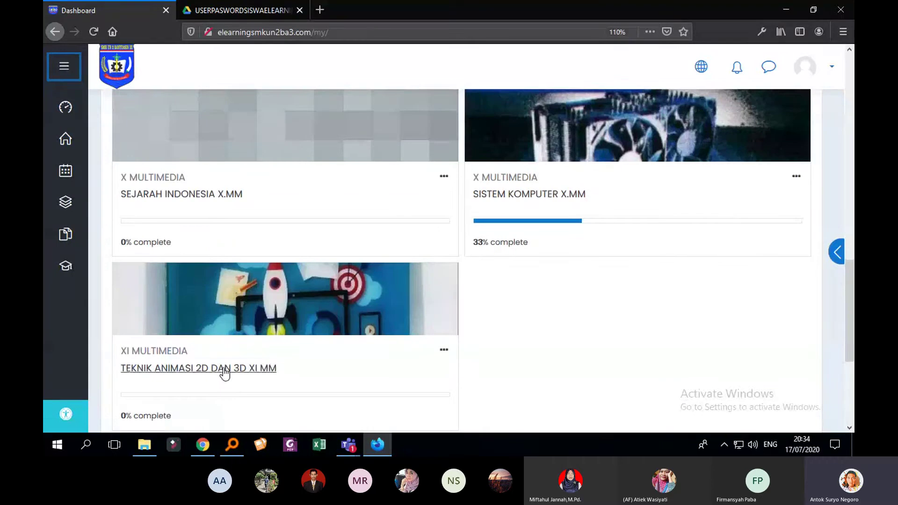
left_click(224, 371)
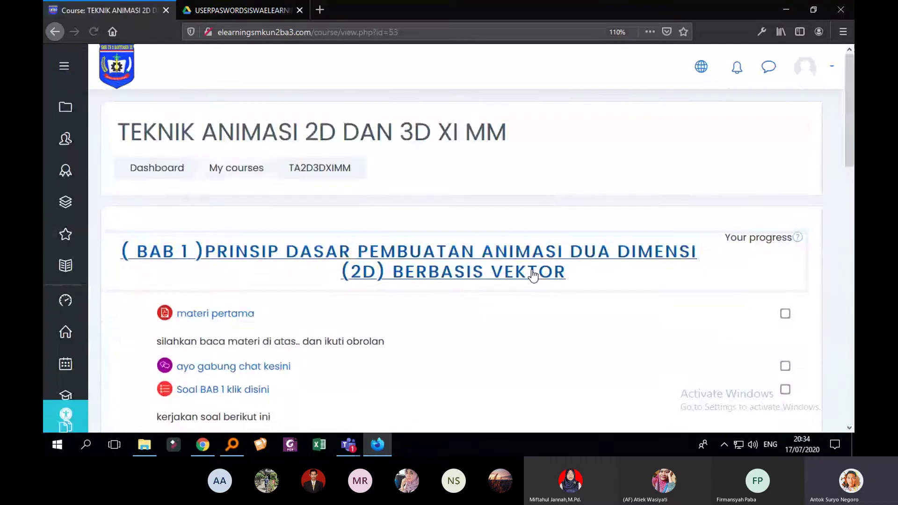
Open the TUGAS VIDEO ANIMASI 2D assignment and review its submission status
scroll(533, 276, "down", 7)
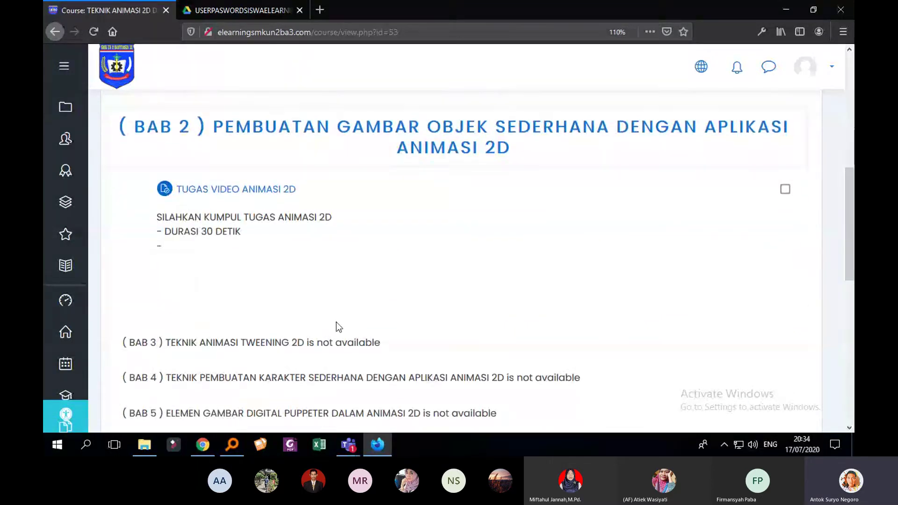
scroll(339, 326, "down", 7)
scroll(412, 321, "up", 4)
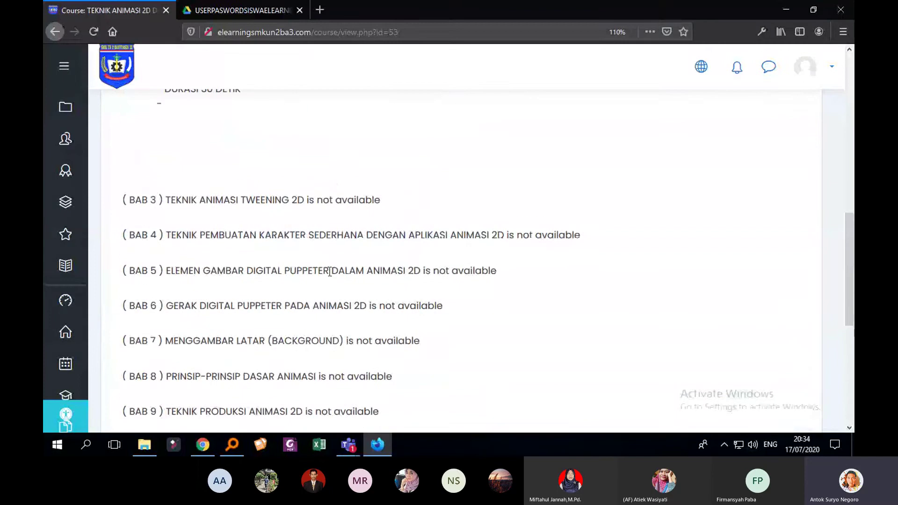
scroll(322, 291, "down", 3)
scroll(437, 335, "up", 8)
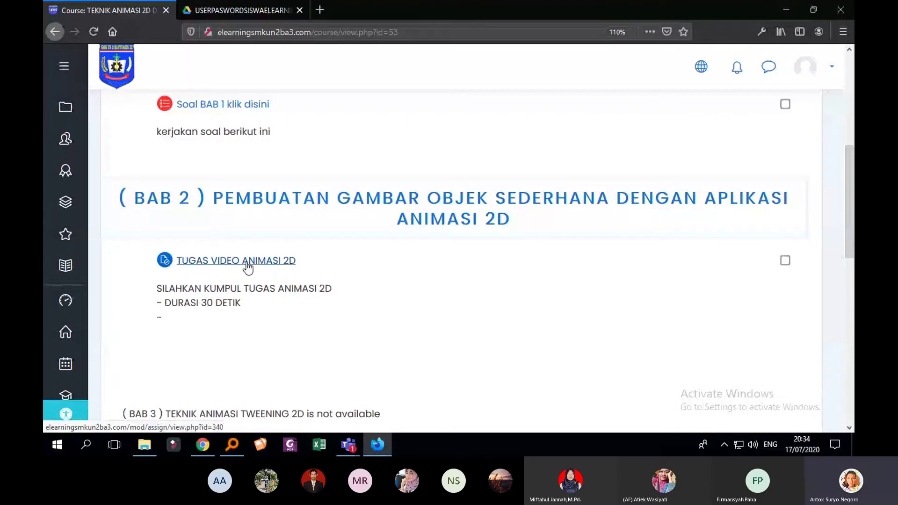
left_click(250, 264)
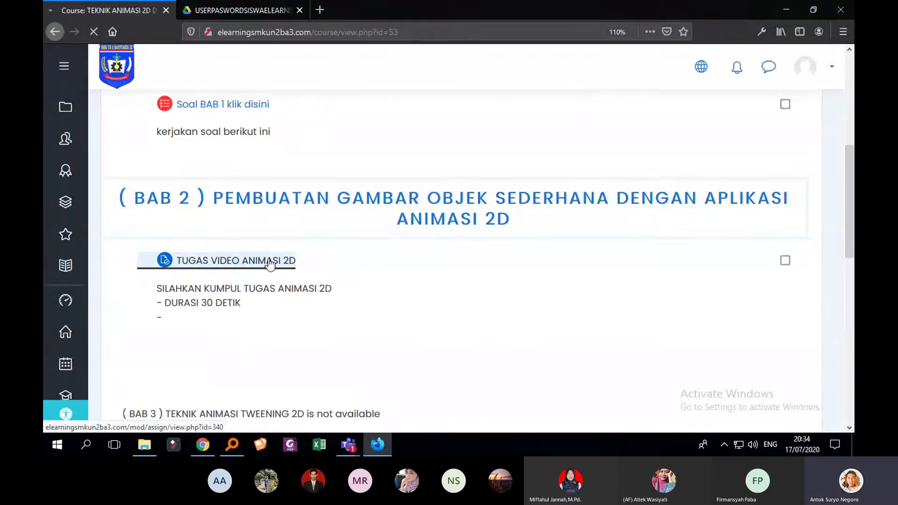
scroll(471, 241, "down", 10)
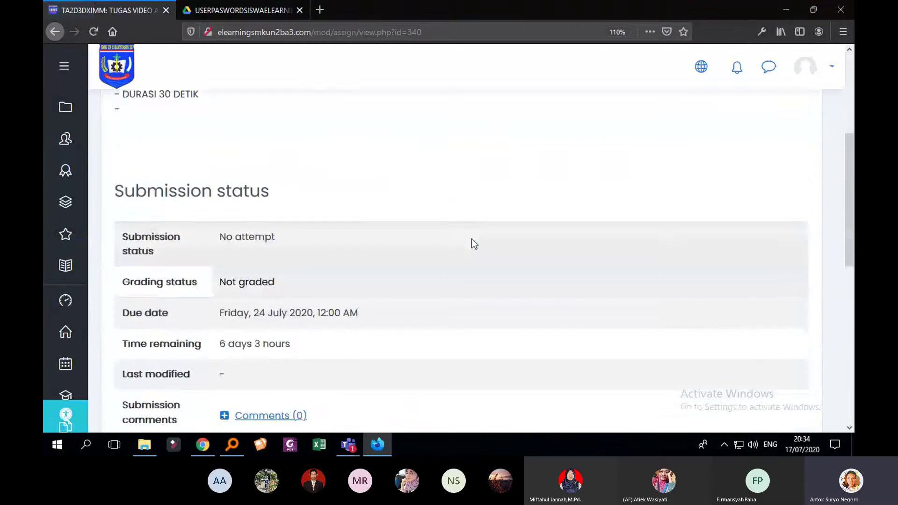
scroll(474, 242, "up", 3)
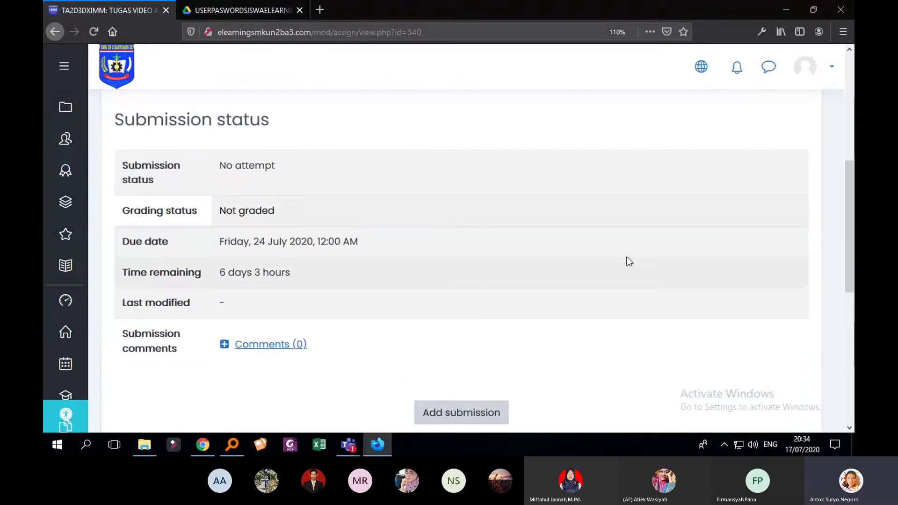
right_click(654, 135)
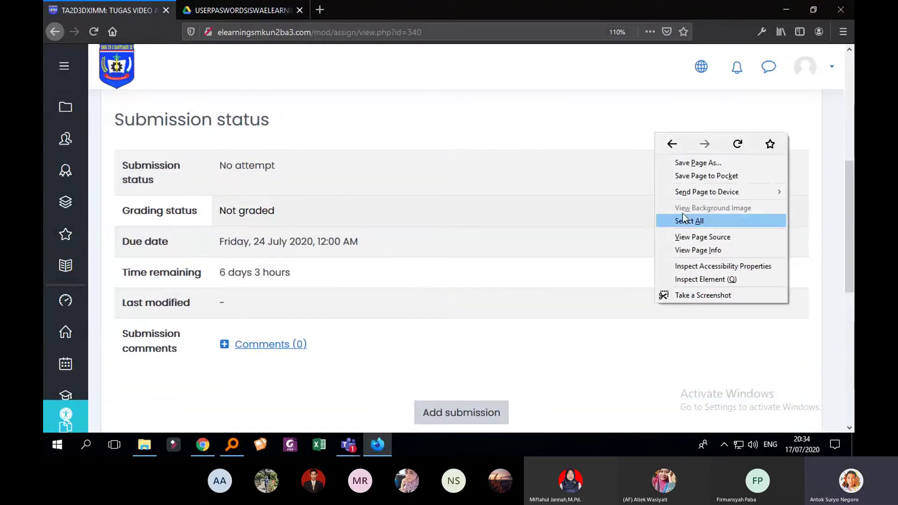
left_click(694, 360)
right_click(694, 361)
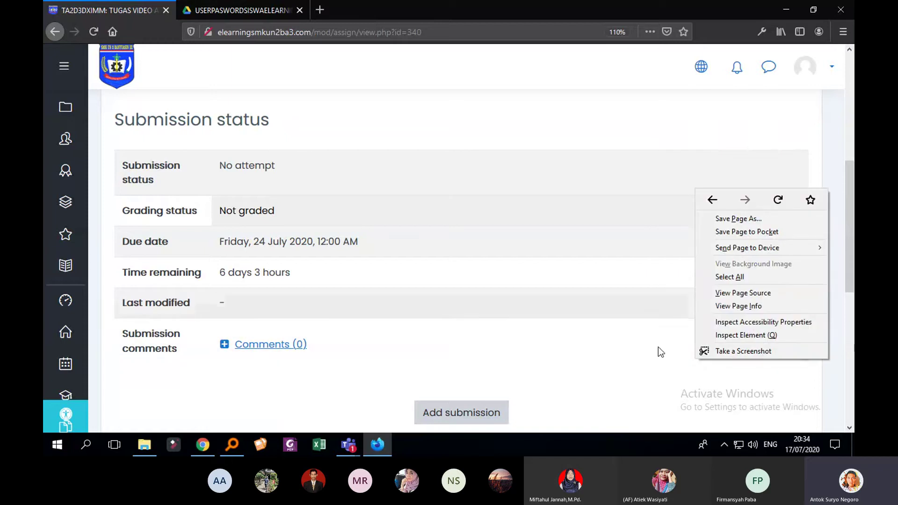
scroll(597, 161, "down", 1)
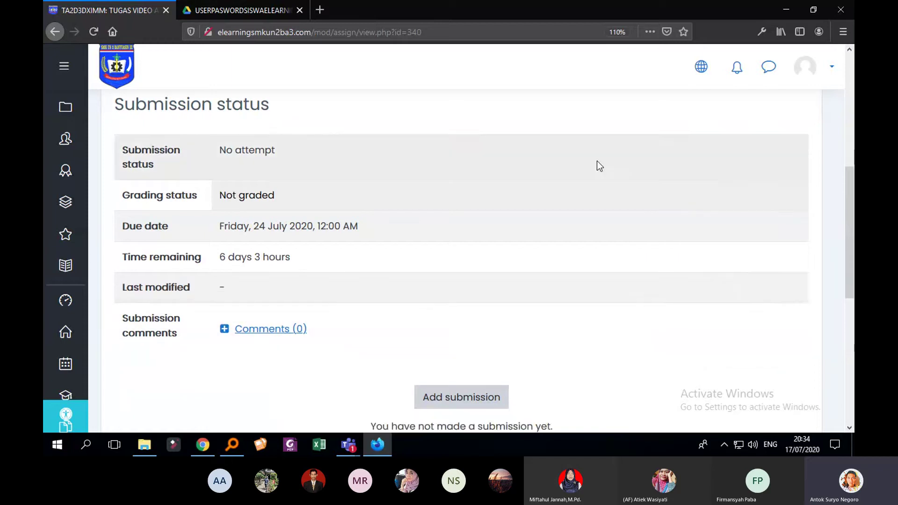
scroll(597, 161, "down", 1)
Start a new submission for the assignment and place the cursor in the online text box
left_click(475, 346)
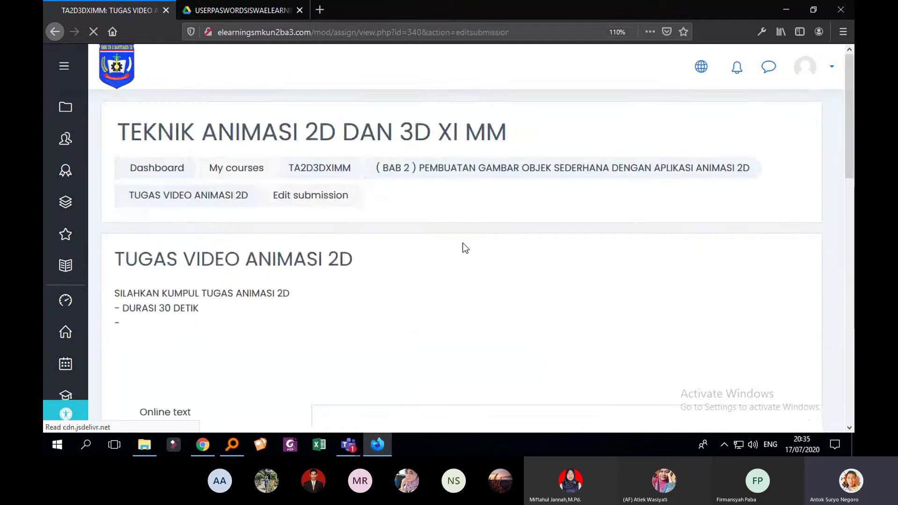
scroll(463, 243, "down", 3)
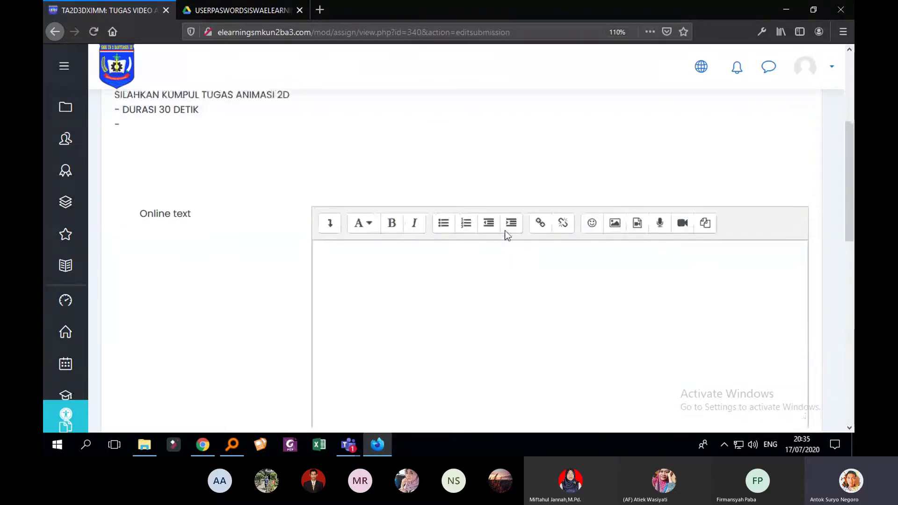
scroll(549, 254, "down", 4)
scroll(552, 260, "up", 3)
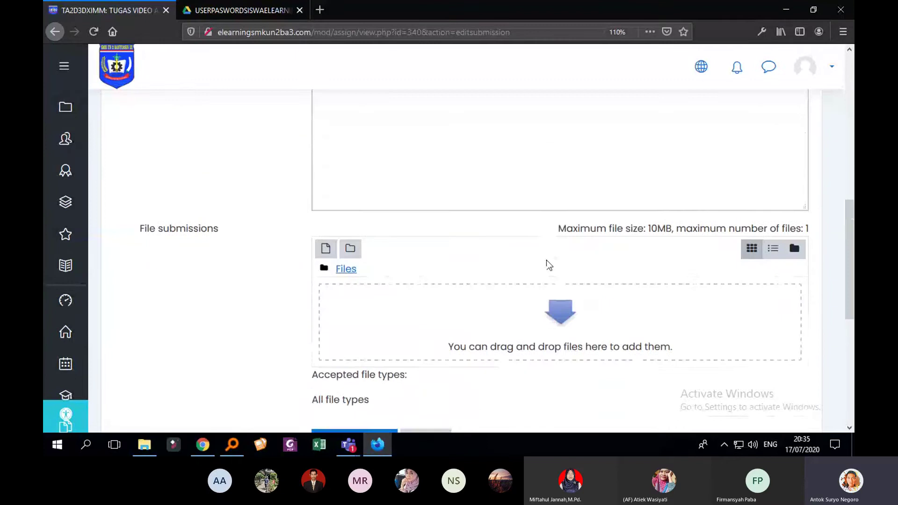
left_click(515, 234)
scroll(514, 234, "down", 2)
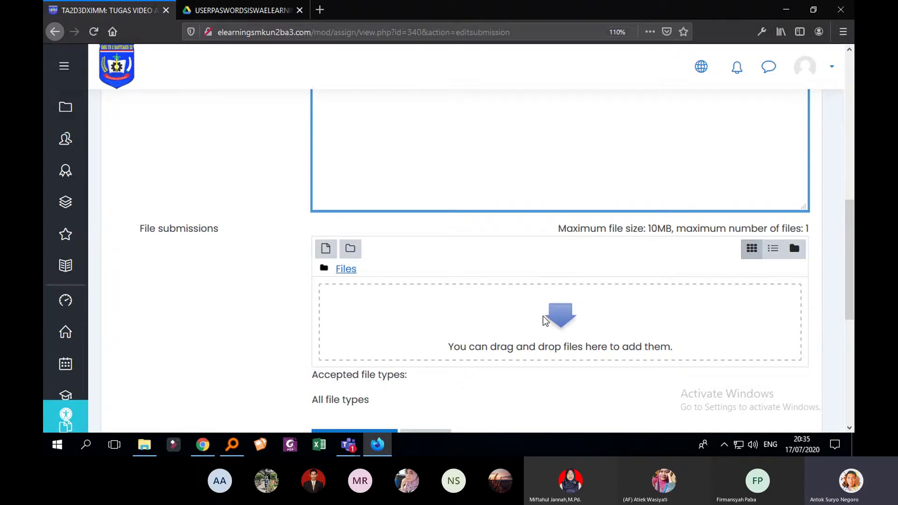
Upload InShot_20200418_202037733.jpg from the computer into the file submissions area
left_click(544, 321)
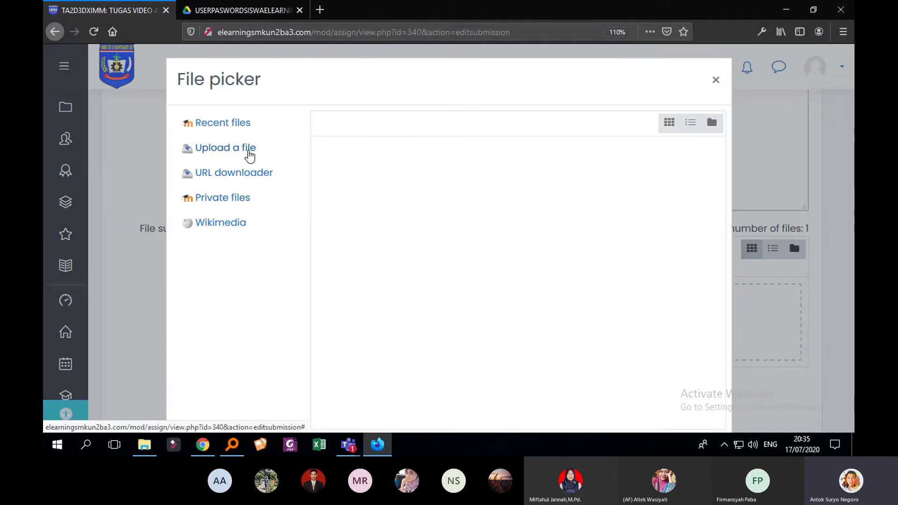
left_click(249, 149)
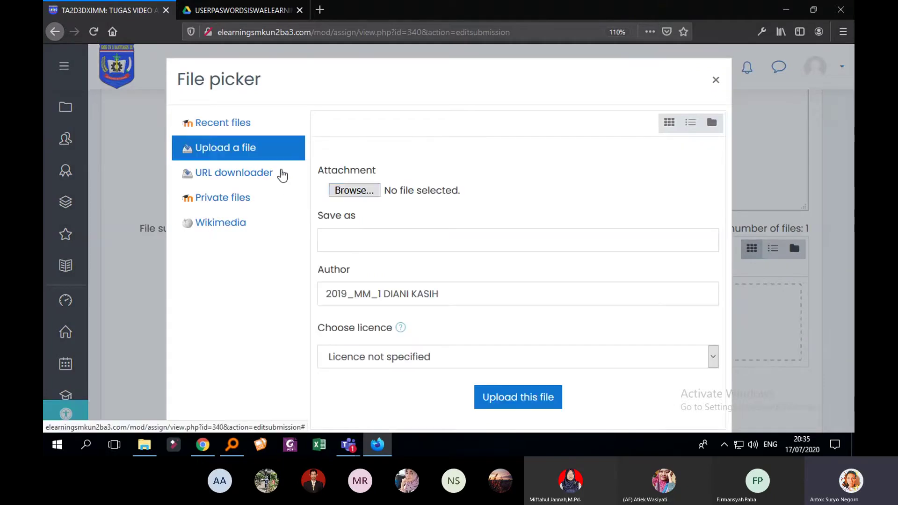
left_click(354, 190)
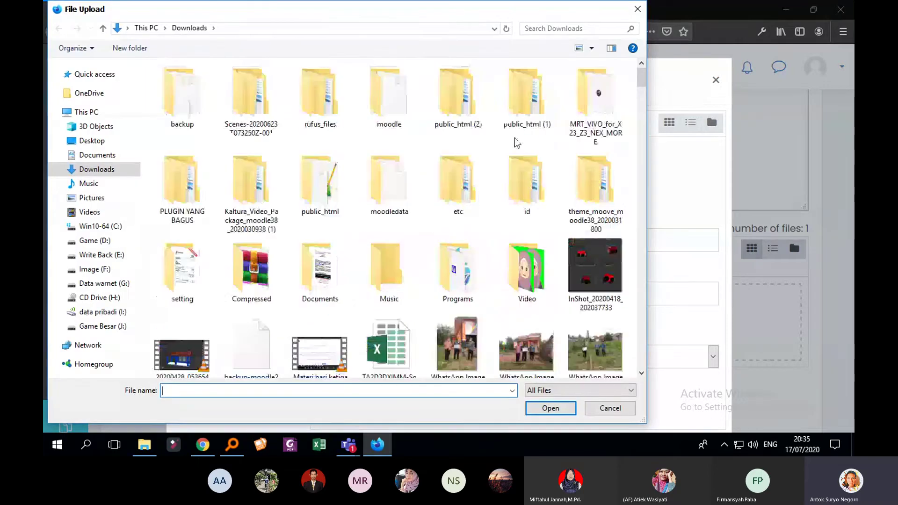
scroll(551, 251, "down", 3)
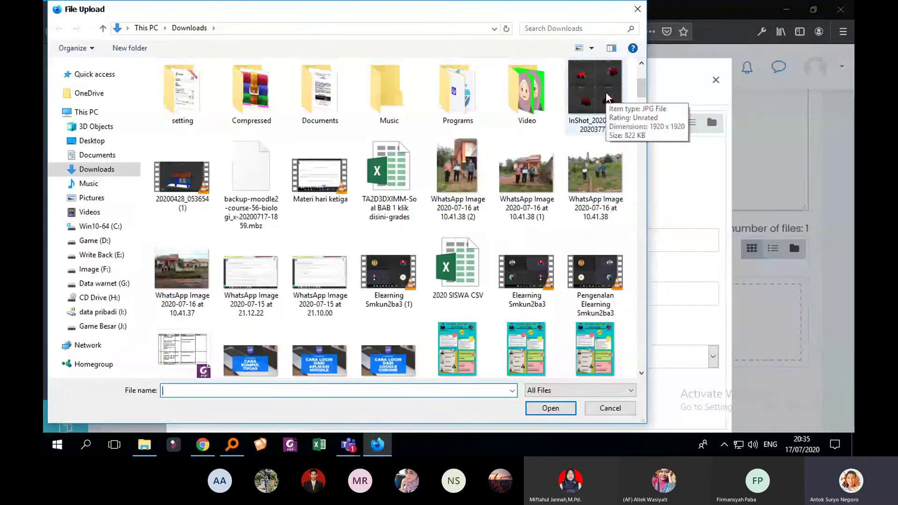
left_click(606, 97)
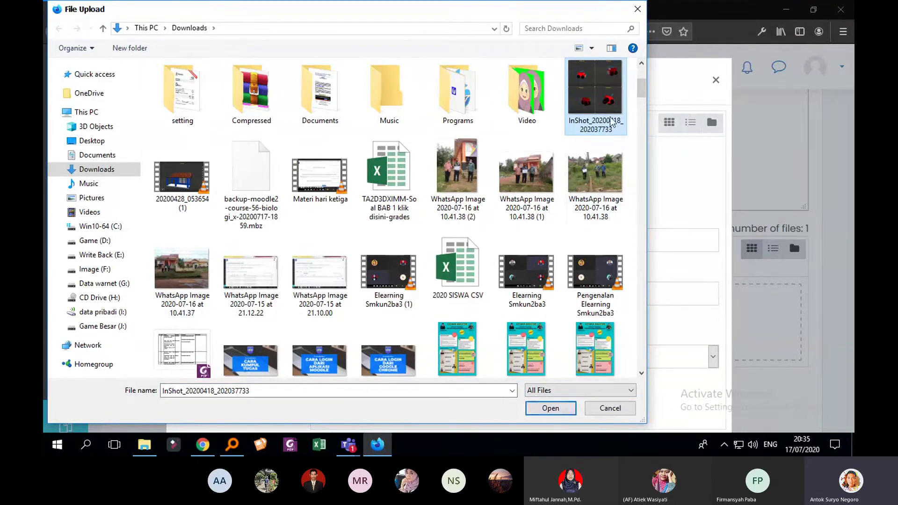
left_click(556, 410)
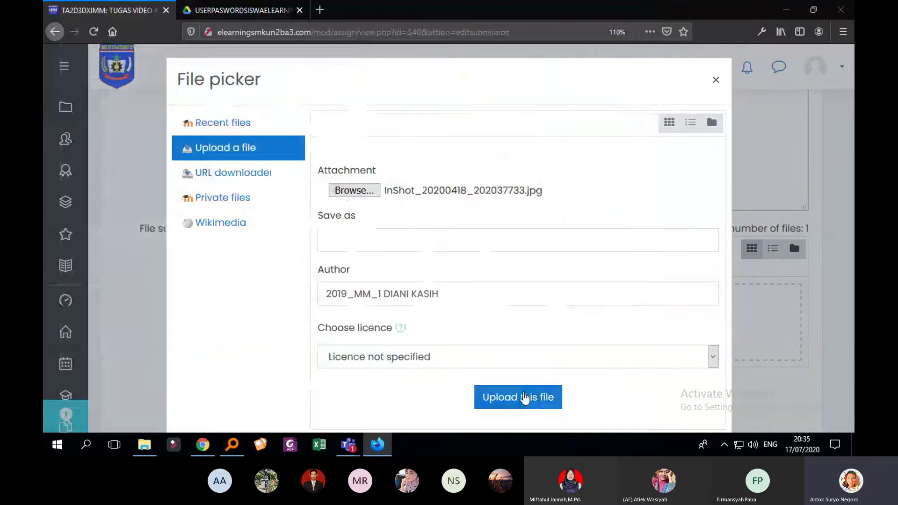
left_click(526, 398)
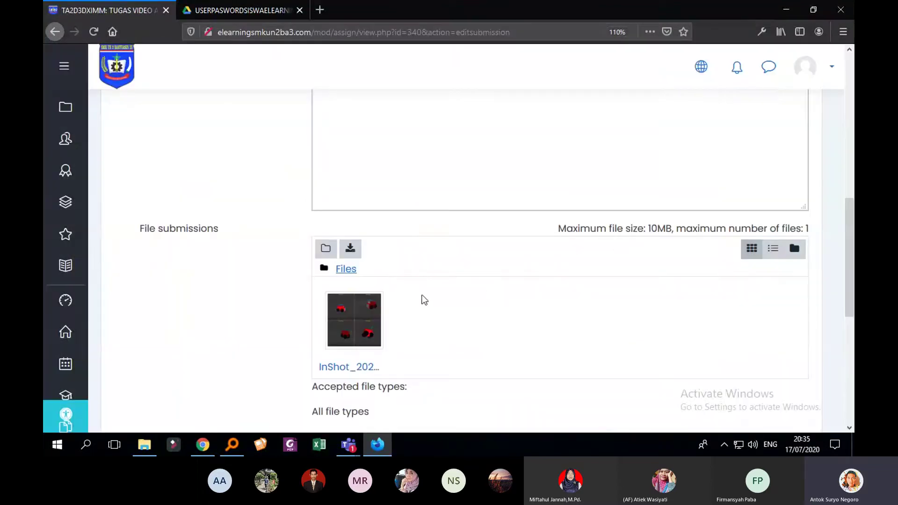
scroll(407, 285, "up", 5)
scroll(400, 275, "down", 1)
scroll(412, 278, "down", 1)
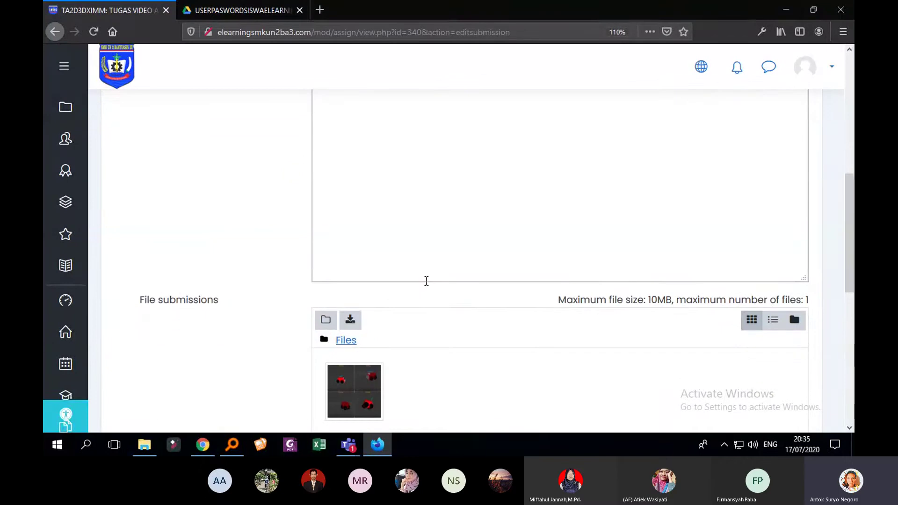
scroll(457, 267, "up", 2)
scroll(367, 333, "down", 3)
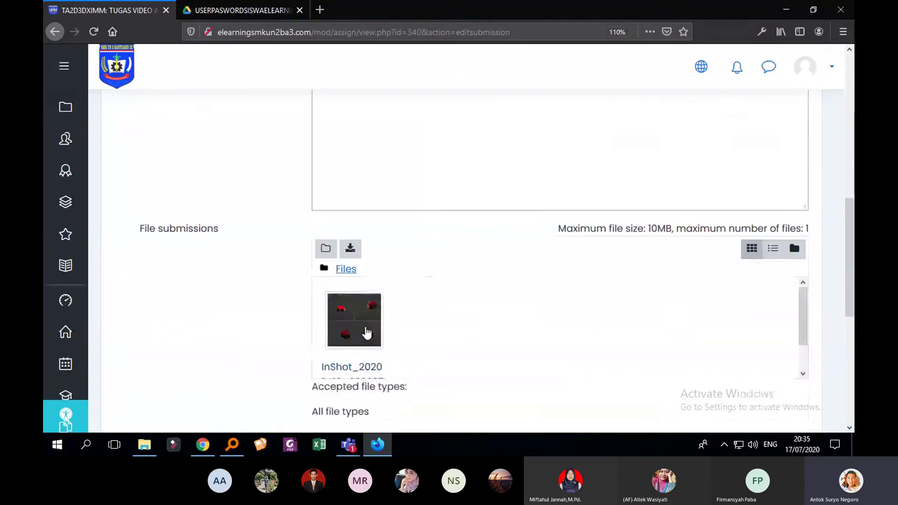
scroll(451, 311, "up", 3)
Upload the InShot jpg from Downloads through the Insert image dialog so its URL fills the image source
left_click(531, 192)
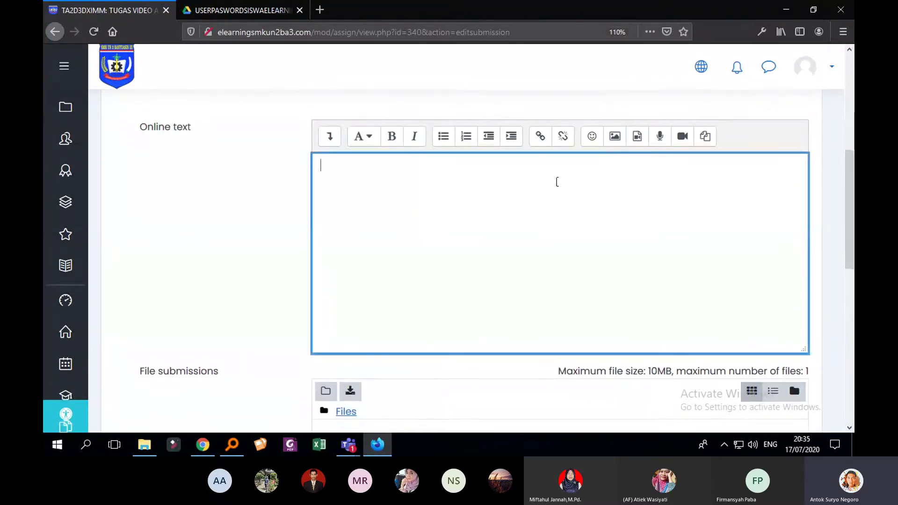
left_click(616, 138)
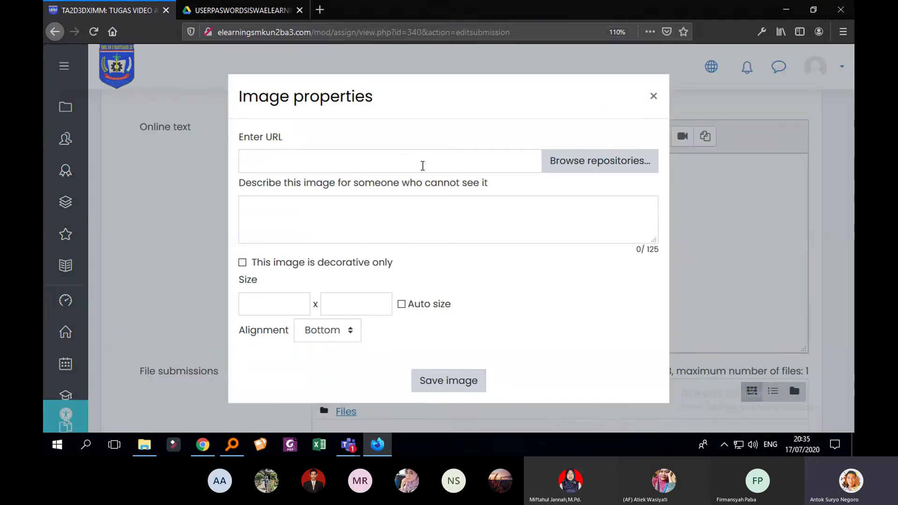
left_click(582, 171)
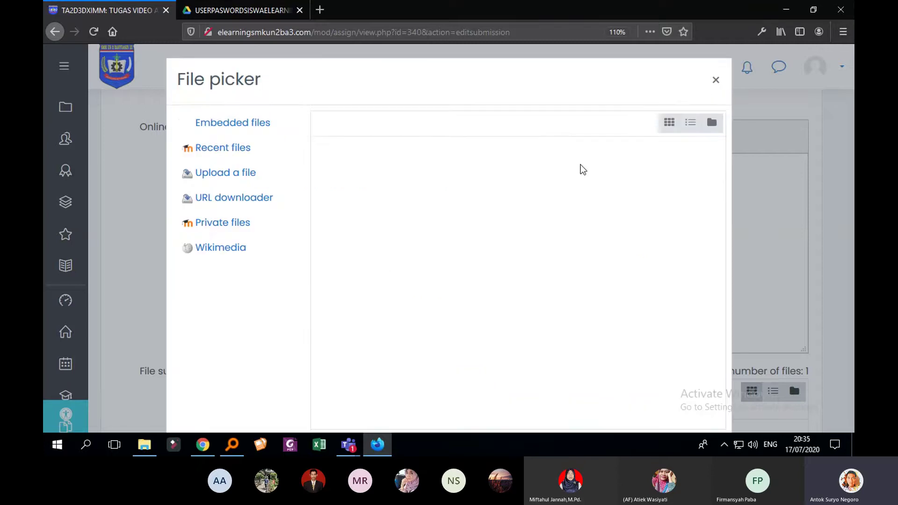
left_click(247, 174)
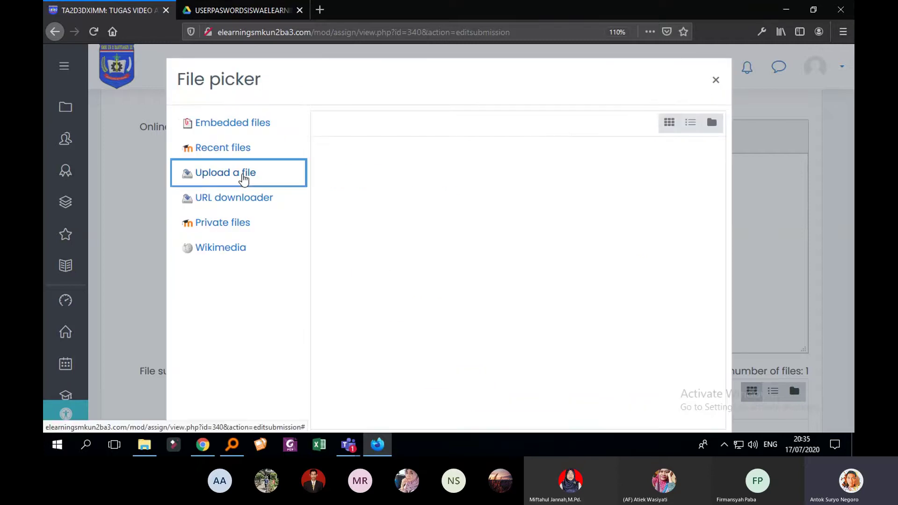
left_click(361, 189)
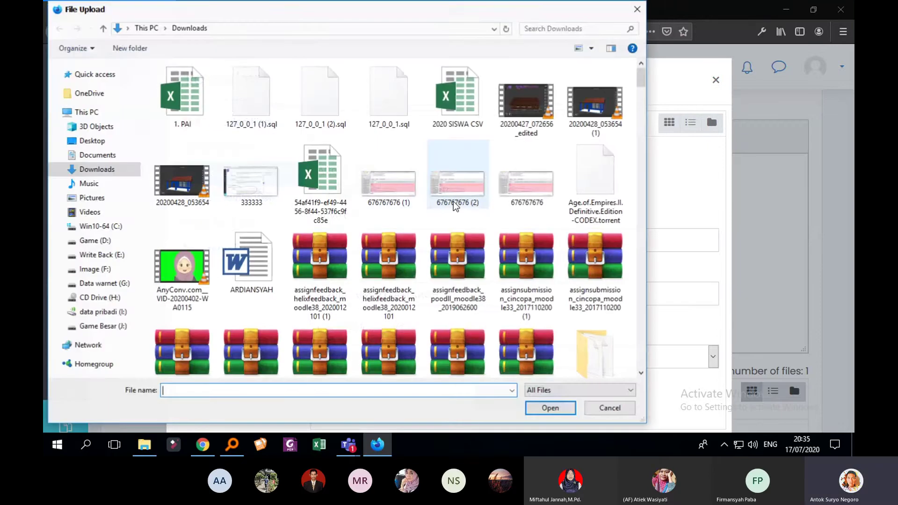
scroll(455, 205, "down", 5)
left_click(459, 197)
left_click(550, 408)
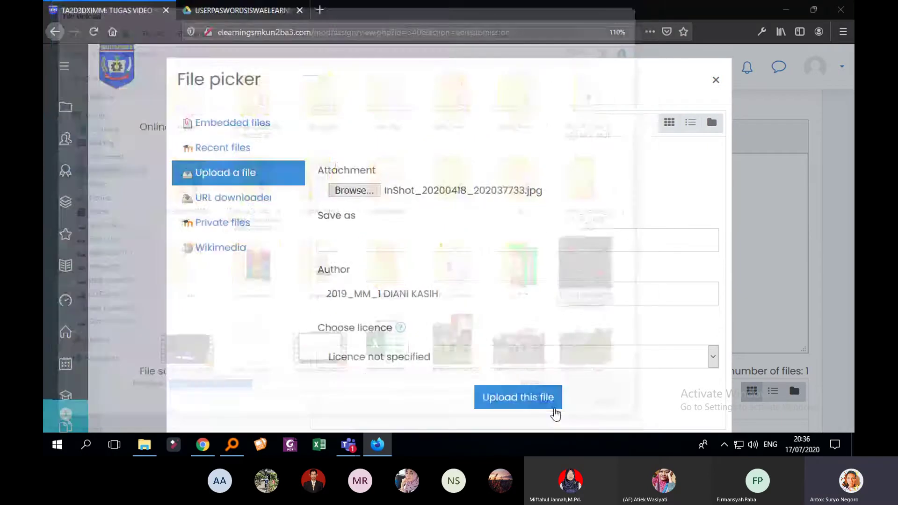
left_click(536, 406)
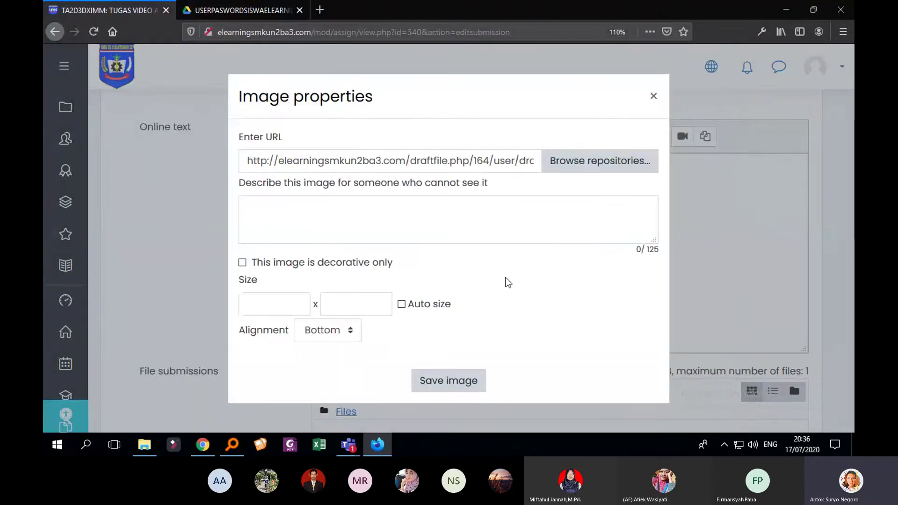
Resize the image from 1920 wide to 400 × 400
left_click(422, 309)
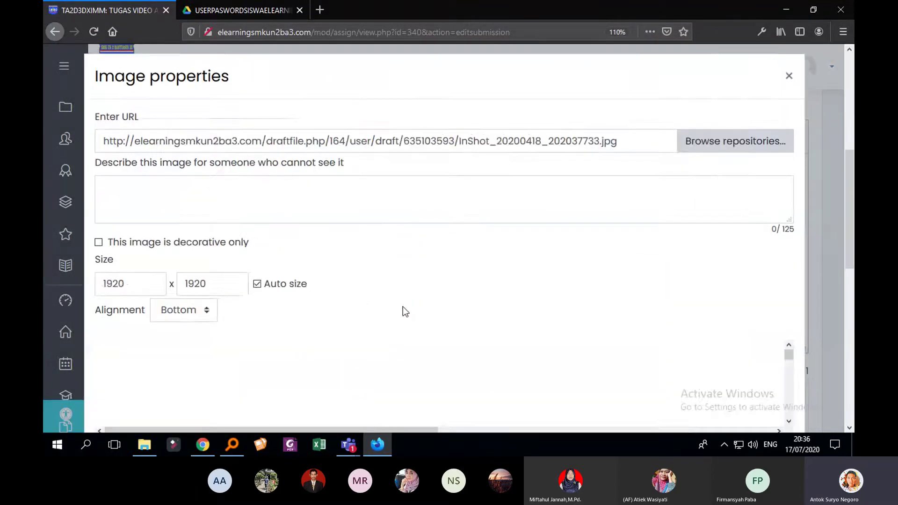
scroll(462, 285, "down", 5)
scroll(385, 284, "up", 2)
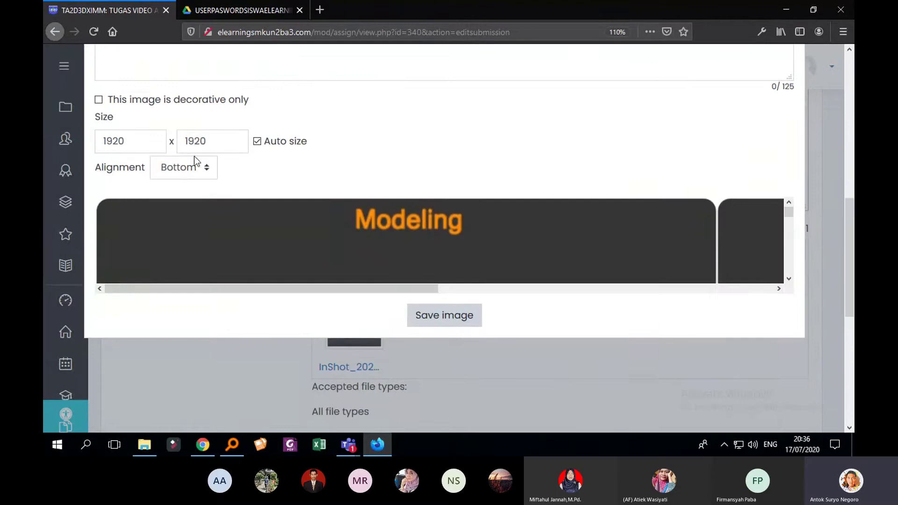
scroll(327, 285, "up", 2)
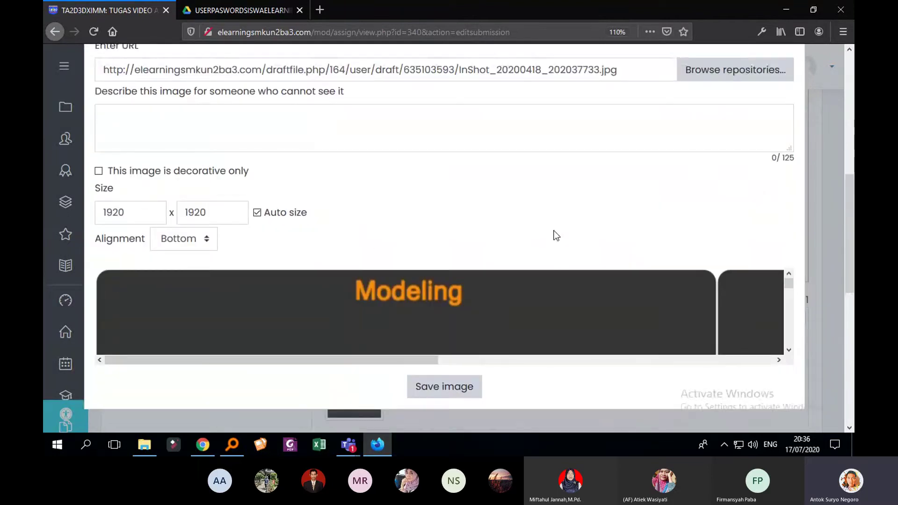
scroll(556, 234, "down", 2)
scroll(525, 237, "up", 4)
left_click(150, 282)
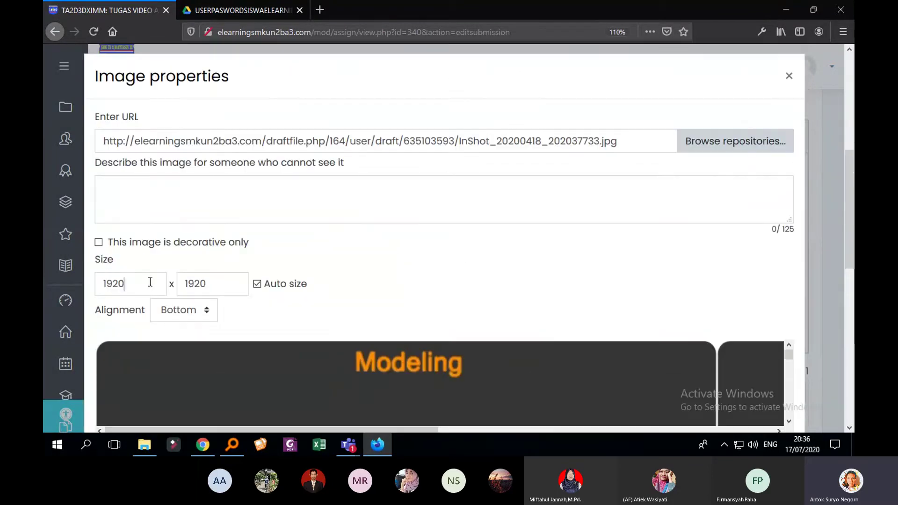
left_click_drag(151, 281, 80, 284)
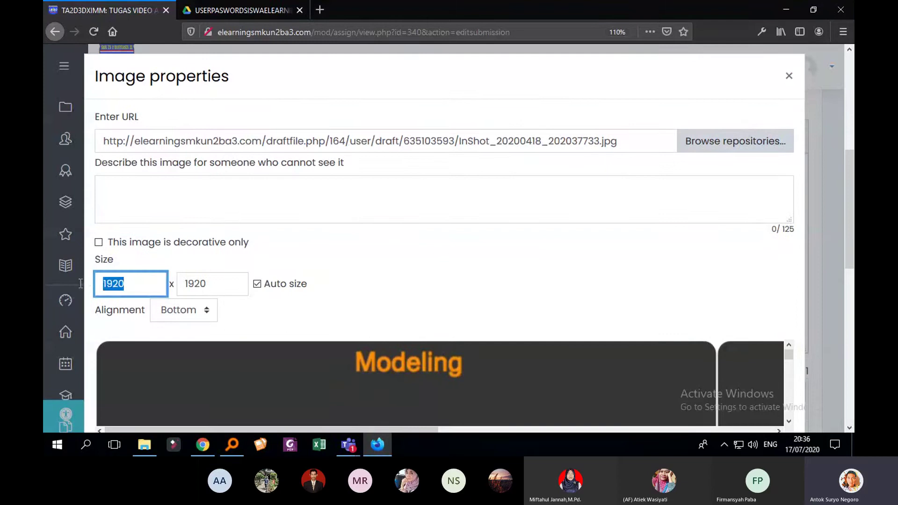
type("400")
key("Tab")
scroll(296, 301, "down", 3)
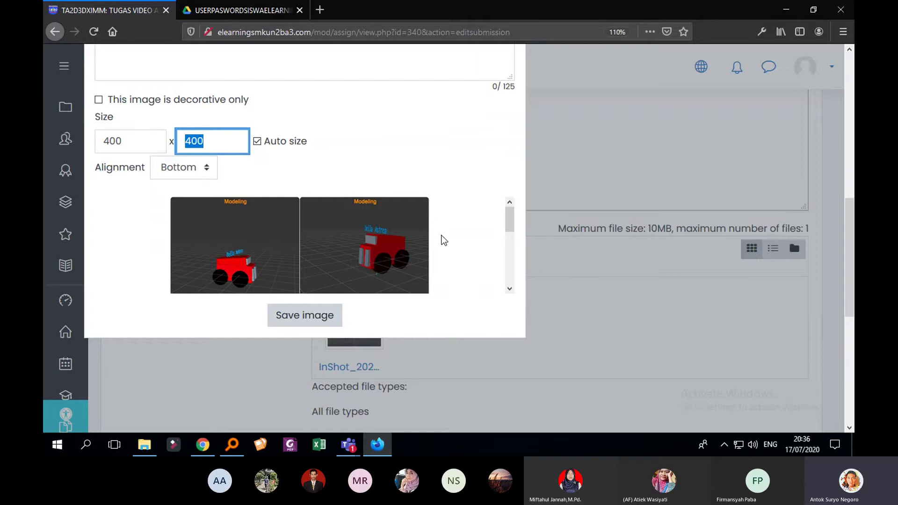
scroll(457, 234, "down", 2)
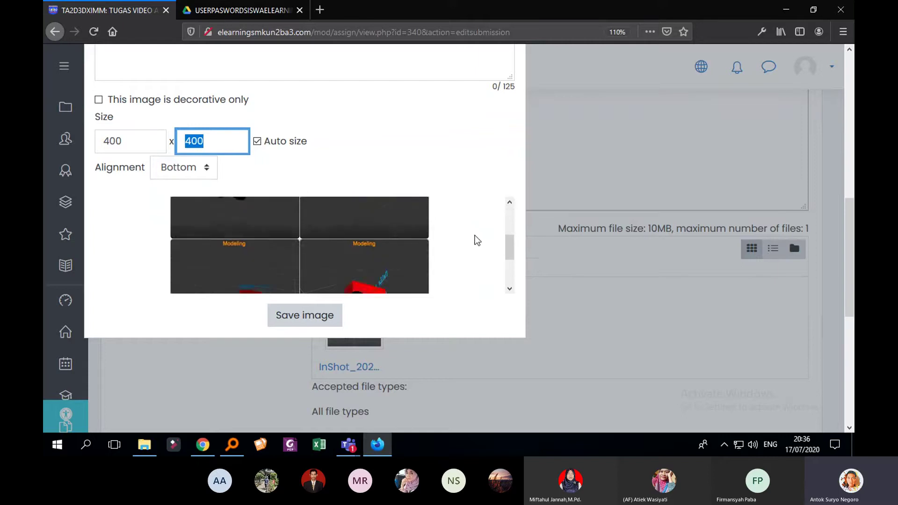
left_click(307, 318)
scroll(481, 284, "down", 5)
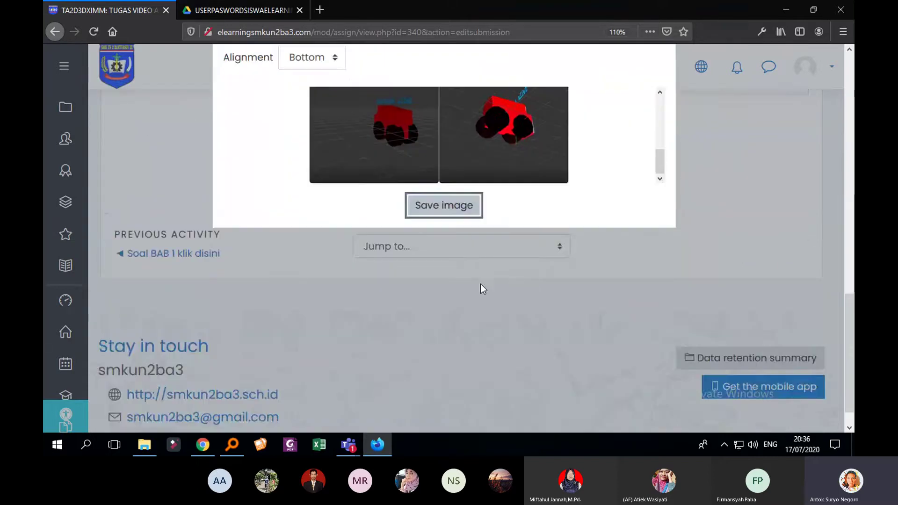
left_click(461, 211)
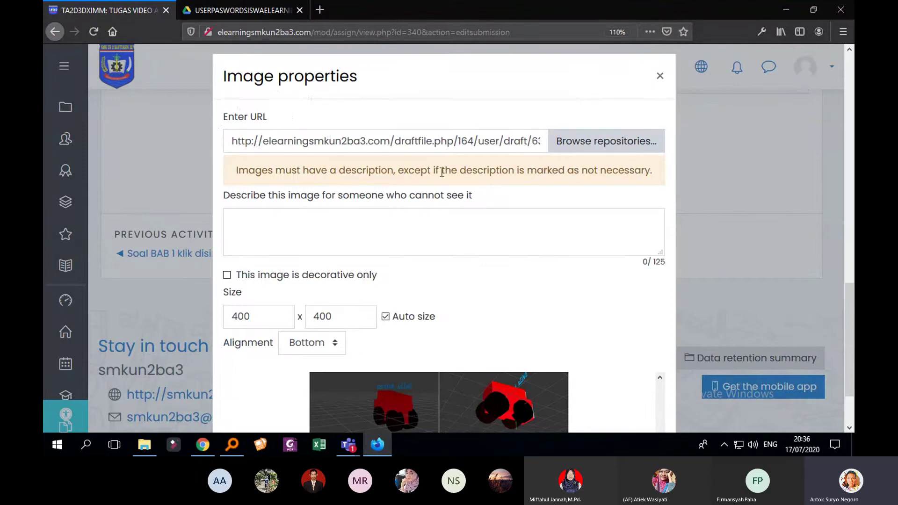
Add the description 'mobil 3d' and save the image into the online text
left_click(411, 221)
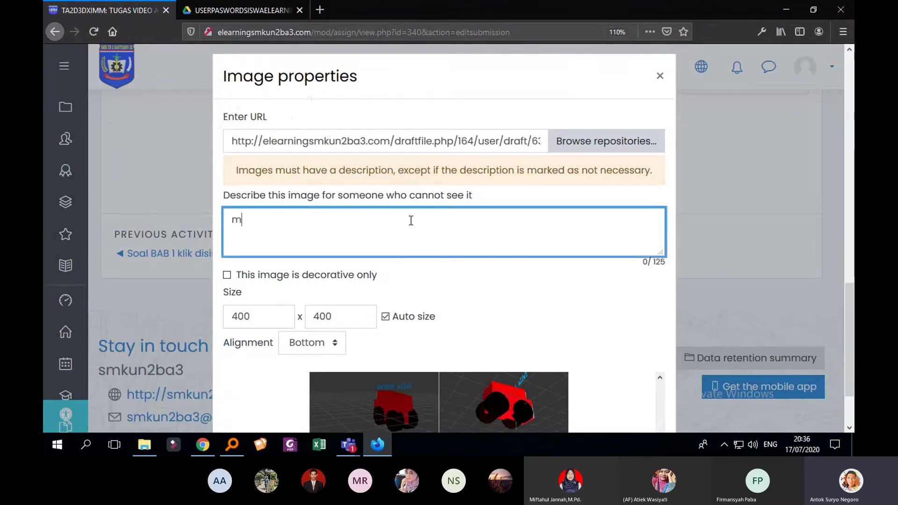
type("mobil 3d")
scroll(447, 223, "down", 3)
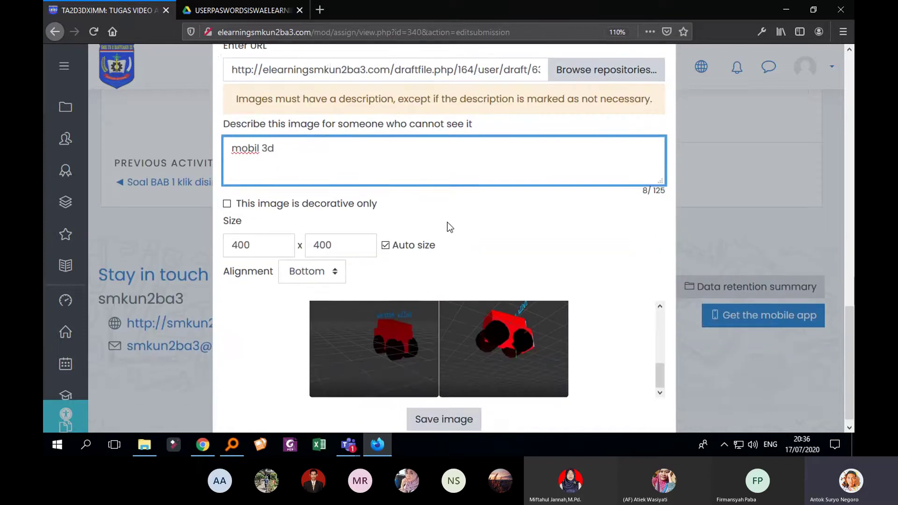
left_click(430, 412)
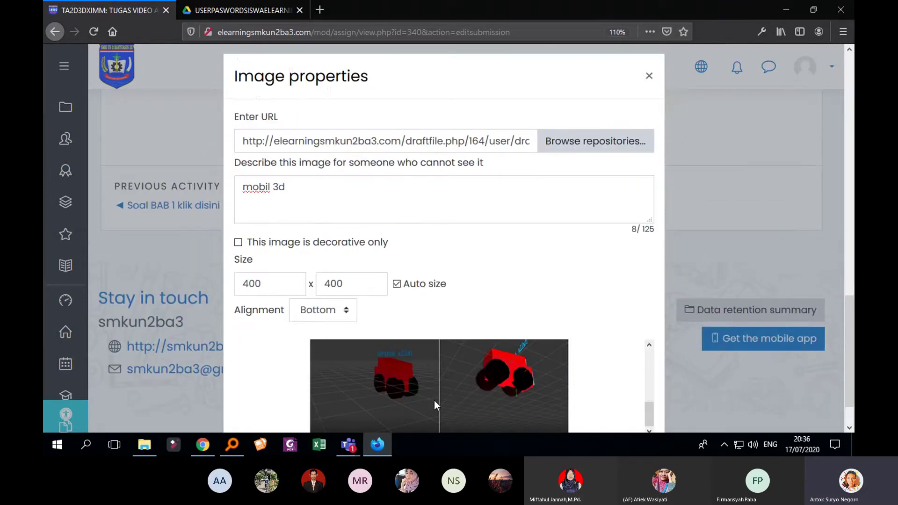
scroll(449, 379, "down", 2)
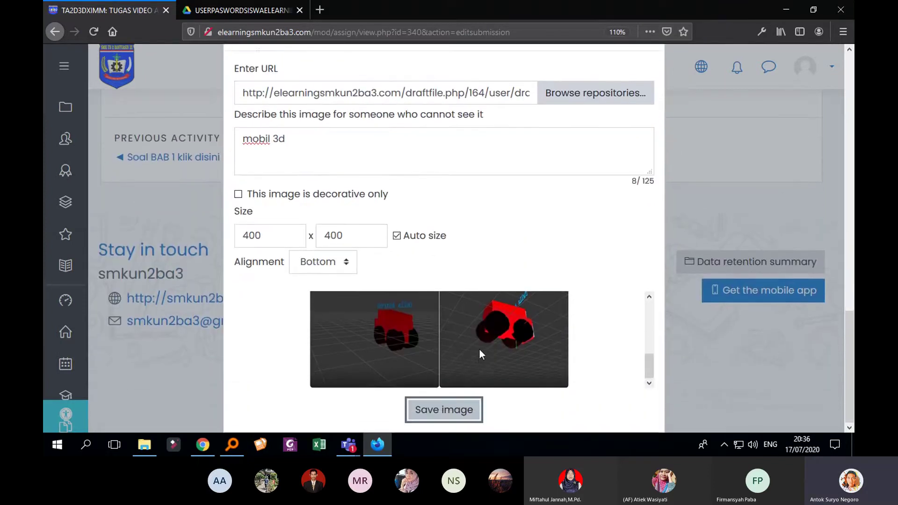
left_click(456, 412)
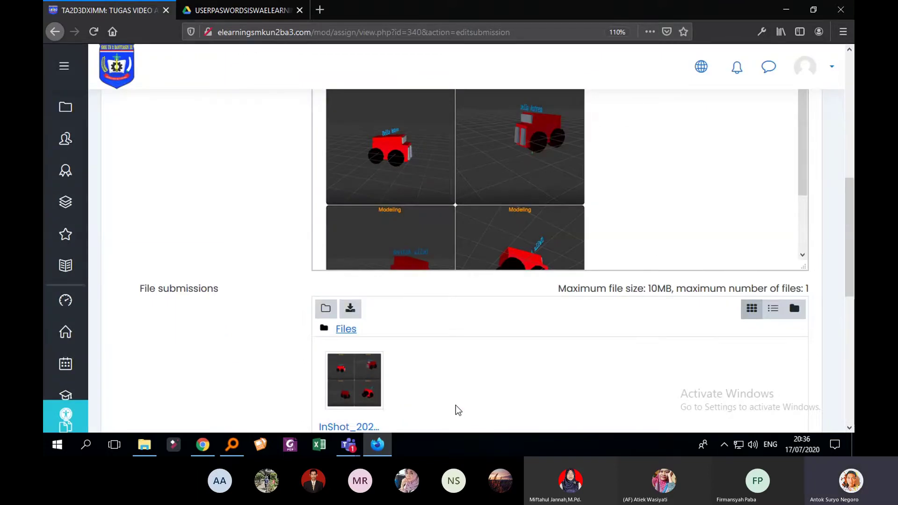
Show the editor's second toolbar row and try the Record audio button
scroll(503, 316, "up", 3)
scroll(563, 253, "down", 8)
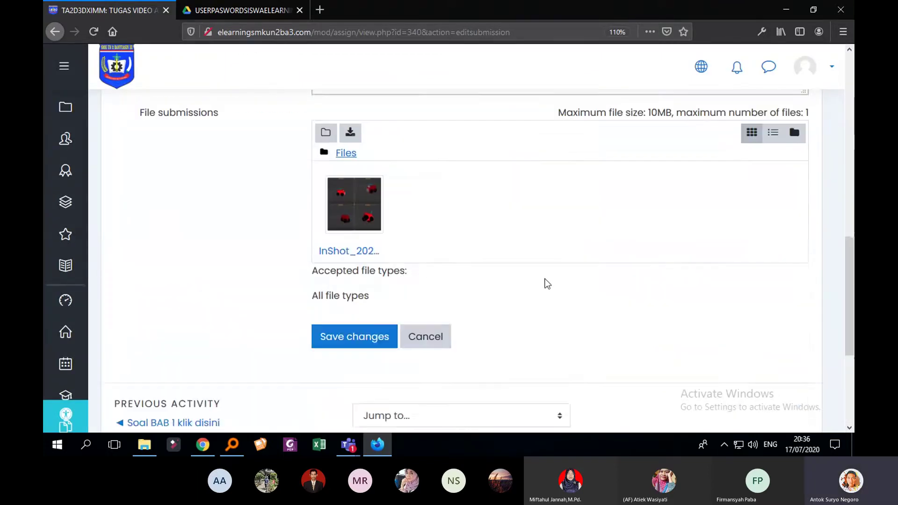
scroll(544, 281, "up", 7)
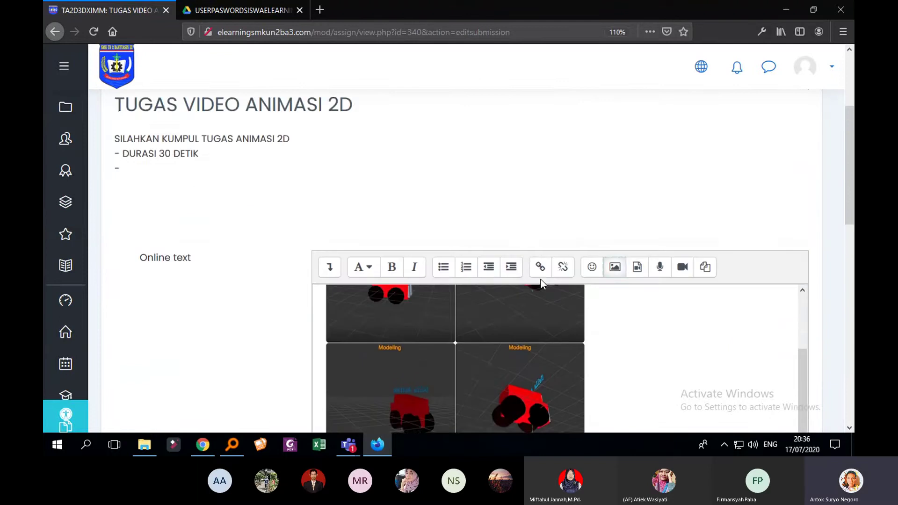
scroll(540, 279, "down", 3)
left_click(330, 124)
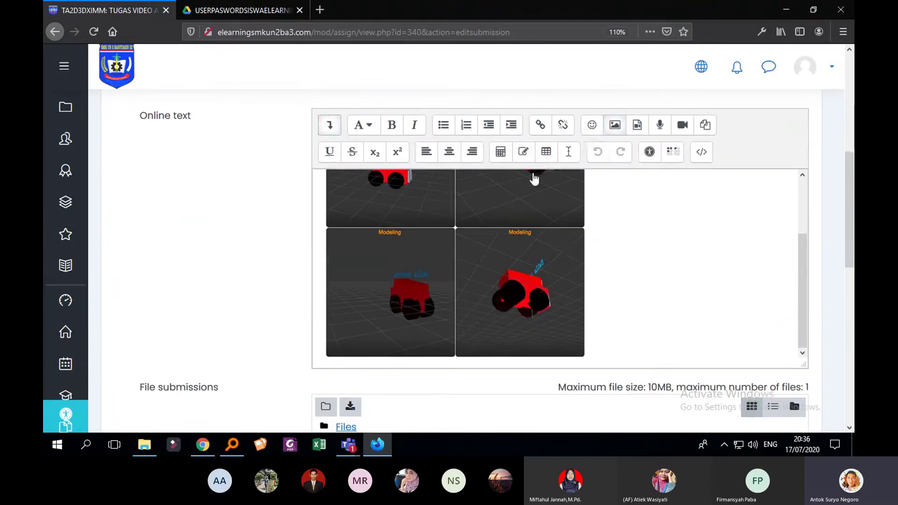
left_click(659, 127)
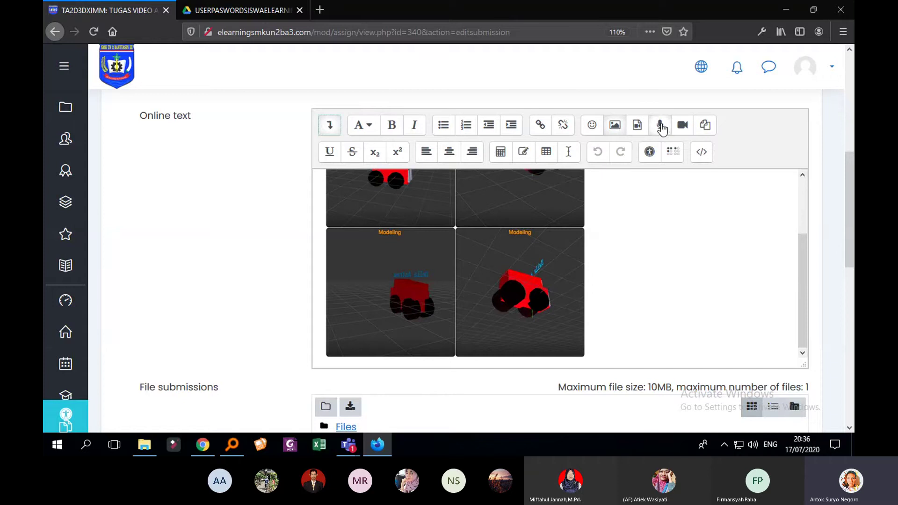
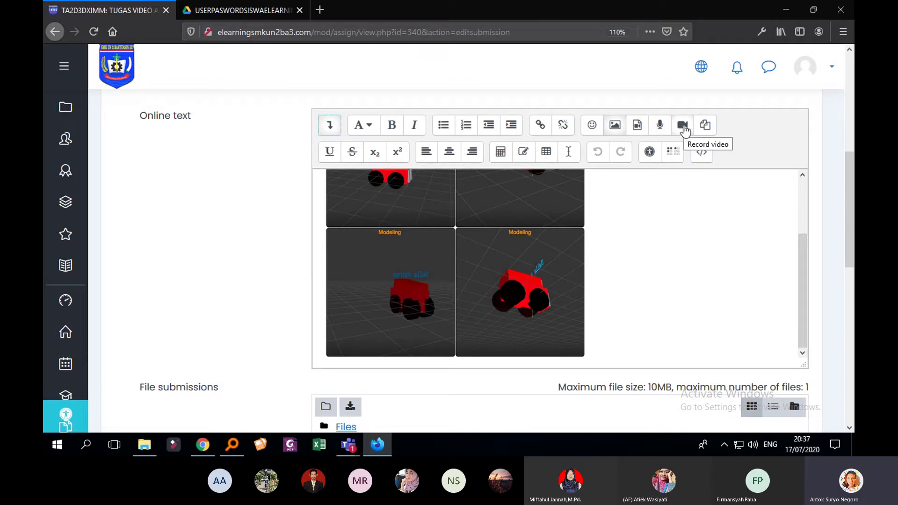
From Insert media's Video tab, browse repositories, choose Upload a file and open the computer's file browser
left_click(643, 127)
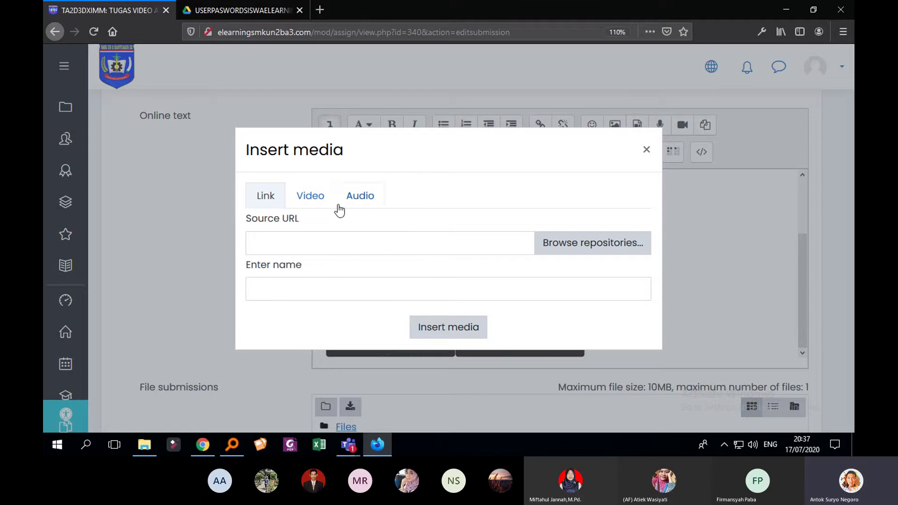
left_click(322, 201)
left_click(365, 200)
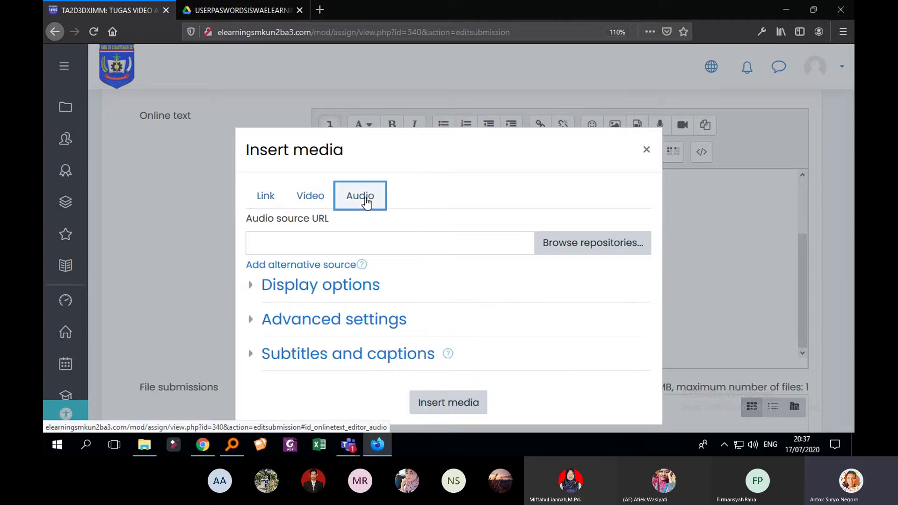
left_click(318, 197)
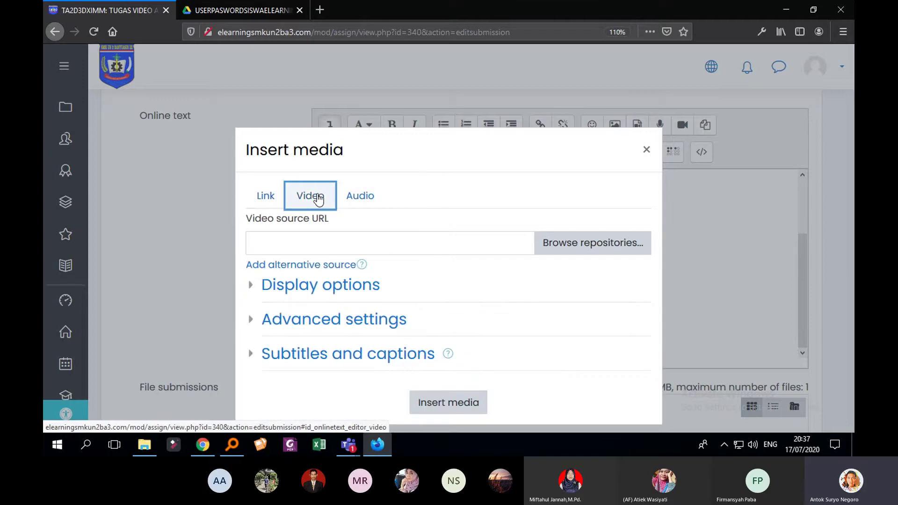
left_click(583, 253)
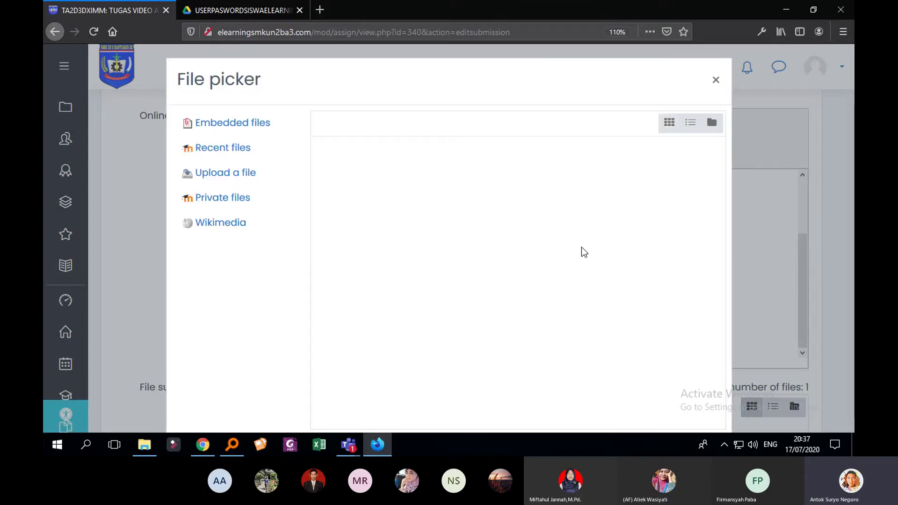
left_click(270, 181)
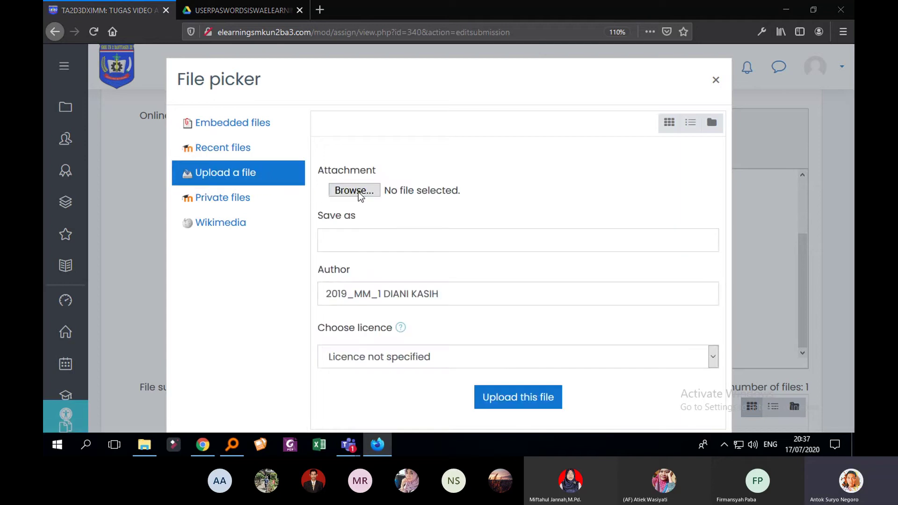
left_click(358, 191)
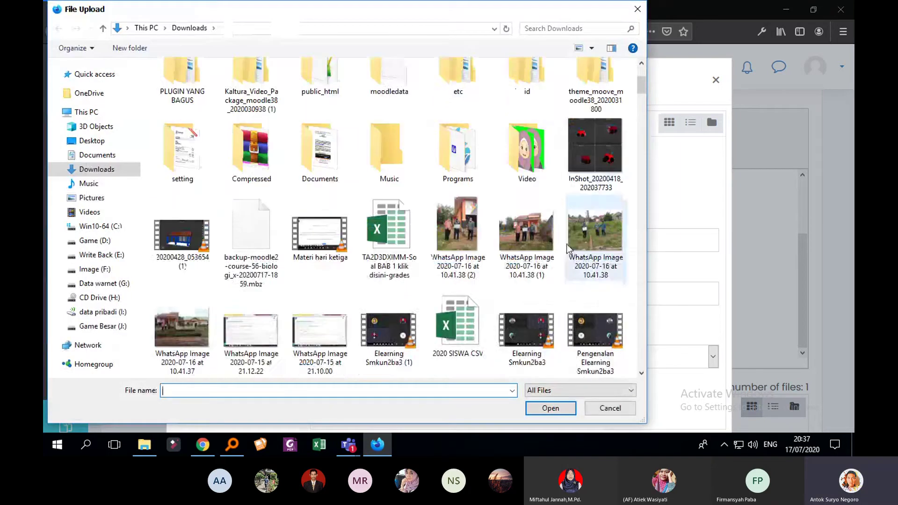
Pick the 20200428_053654 (1) video from Downloads and upload it to Moodle
scroll(567, 248, "down", 3)
scroll(180, 182, "up", 2)
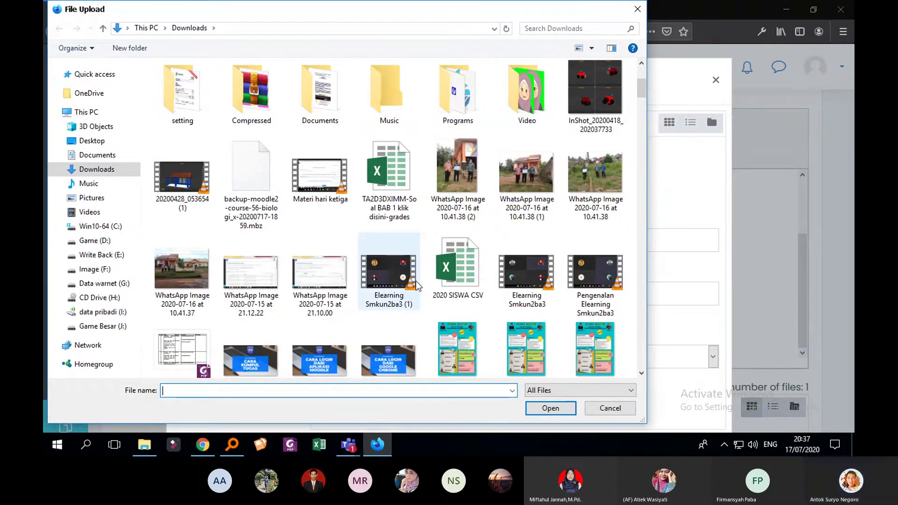
scroll(548, 178, "up", 3)
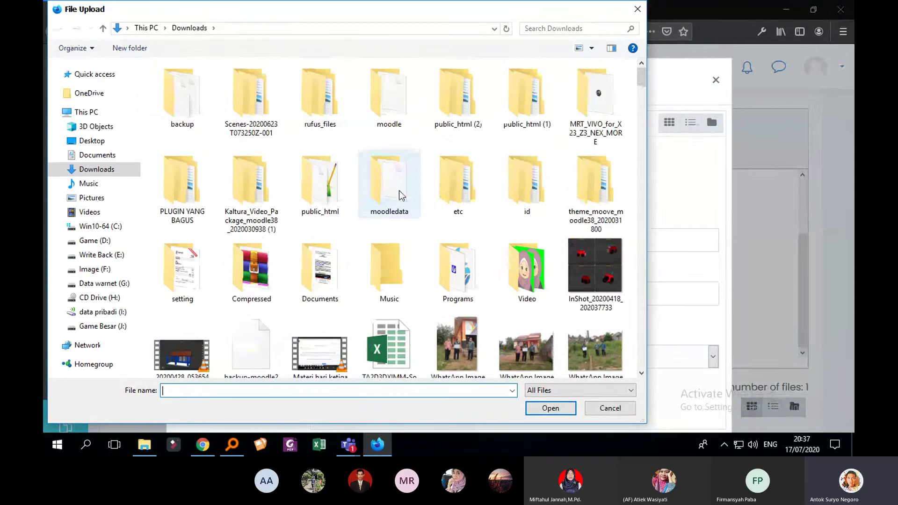
scroll(402, 197, "down", 3)
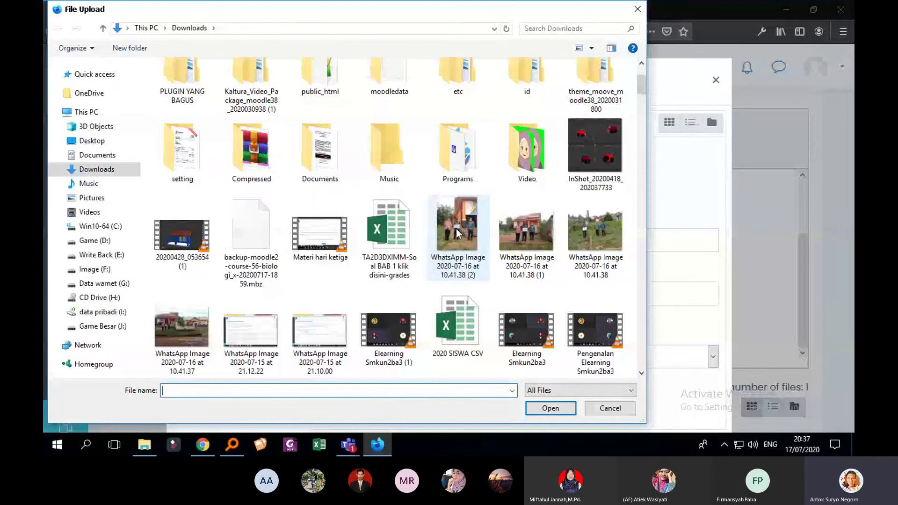
left_click(182, 234)
left_click(550, 408)
left_click(498, 393)
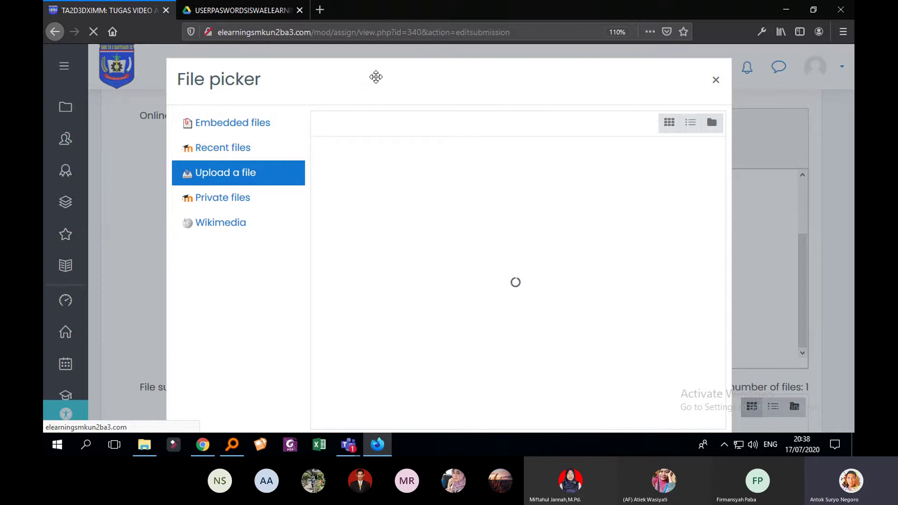
In a new YouTube tab, copy the Elearning SMKUN2BA3 playlist share link, then return to Moodle
left_click(324, 9)
left_click(549, 153)
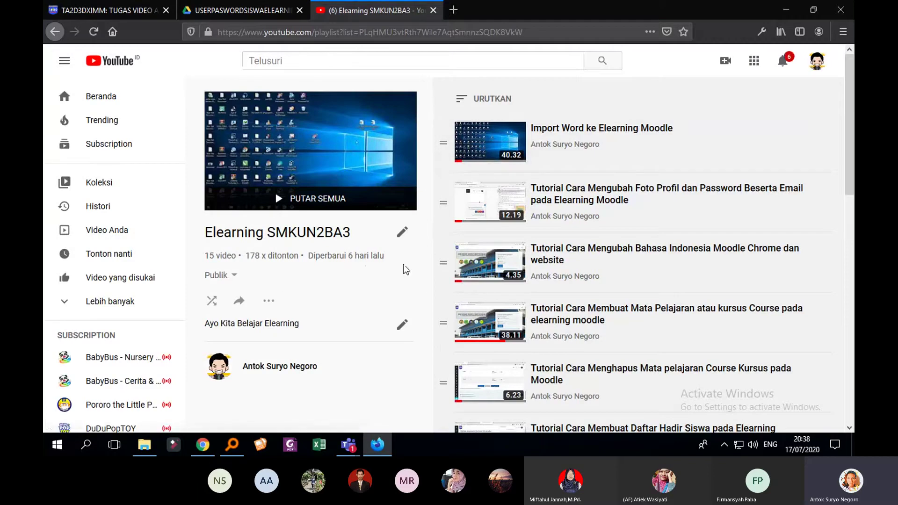
left_click(241, 304)
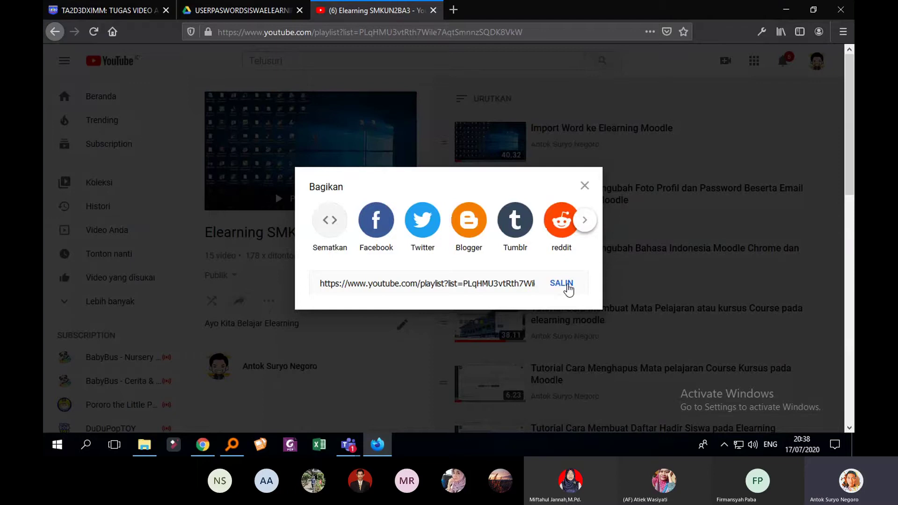
left_click(566, 284)
key("ctrl+c")
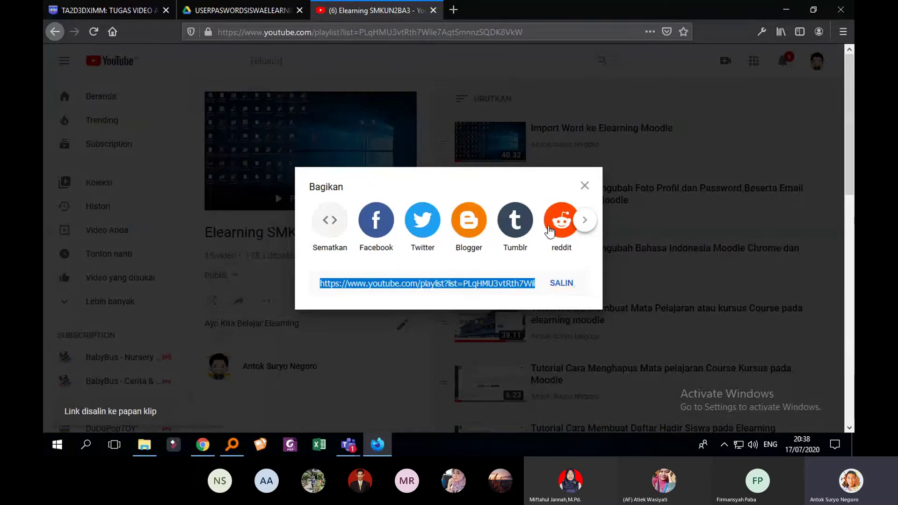
key("Escape")
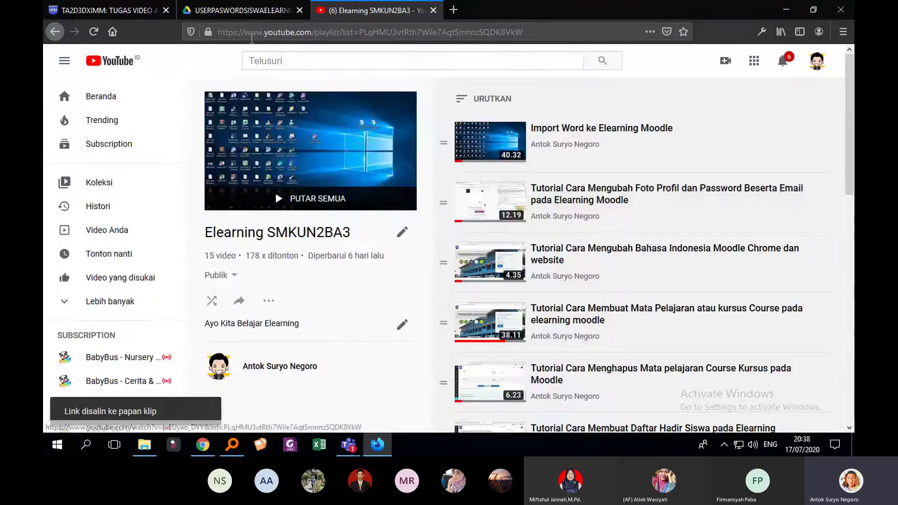
left_click(241, 10)
left_click(117, 12)
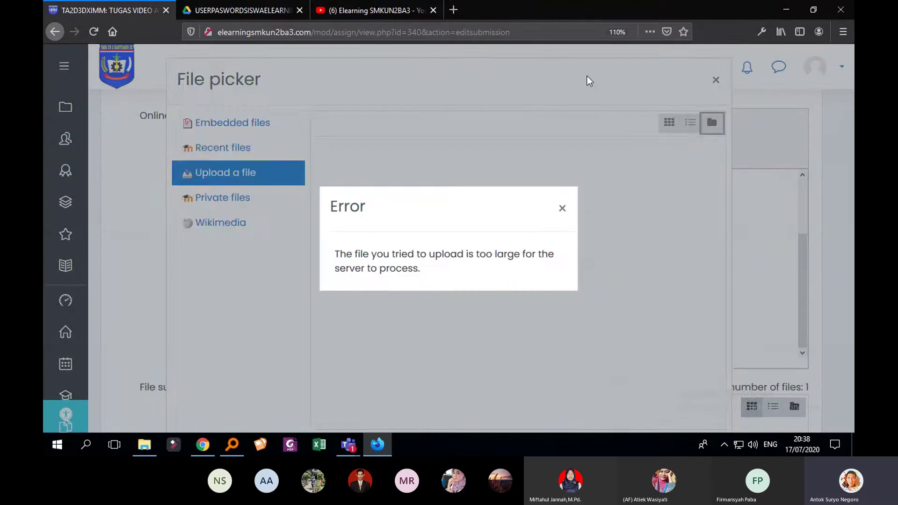
Dismiss the file-too-large error, close both dialogs, and paste the playlist URL below the images
left_click(525, 133)
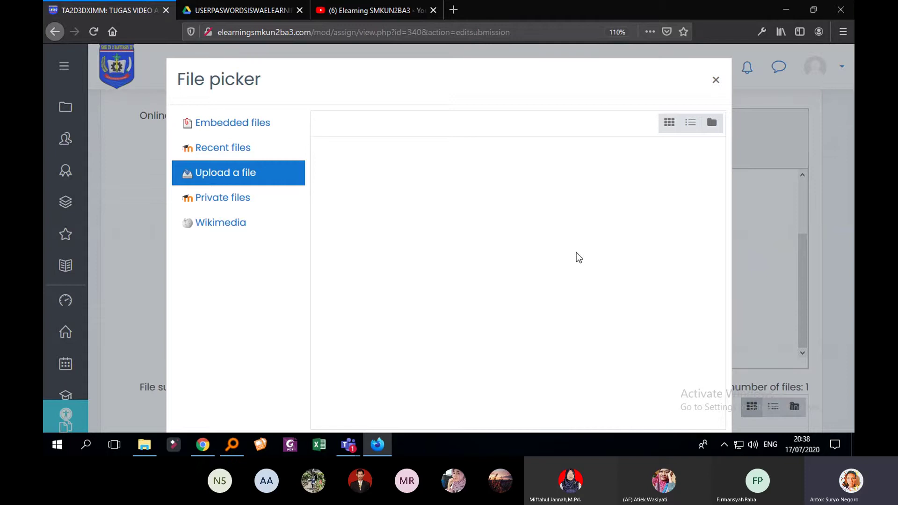
left_click(716, 80)
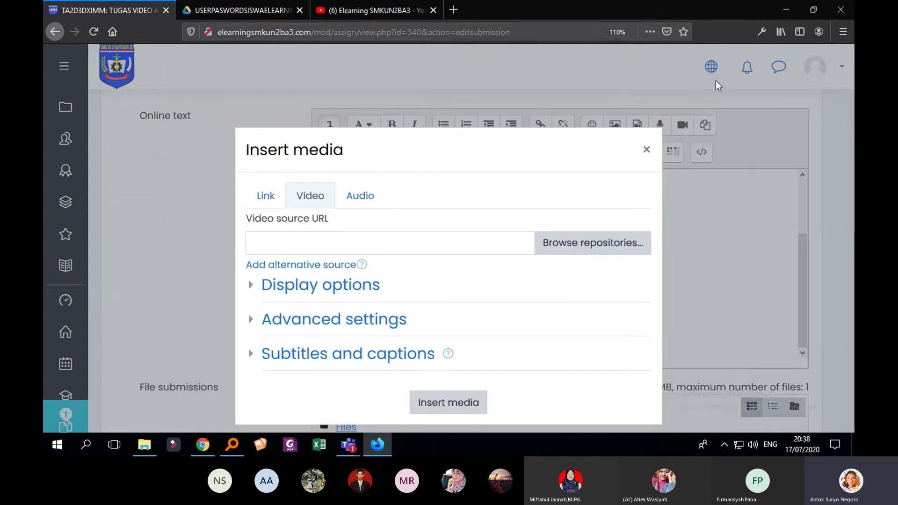
left_click(647, 152)
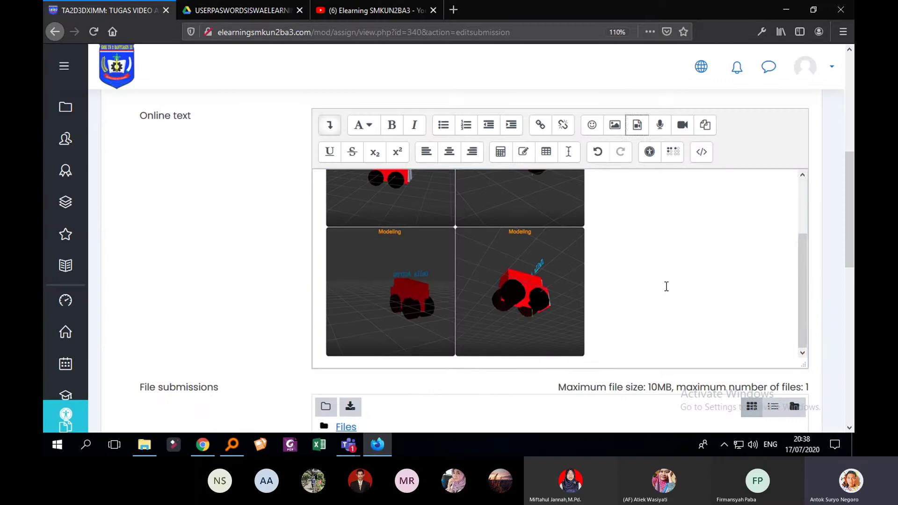
scroll(667, 291, "down", 4)
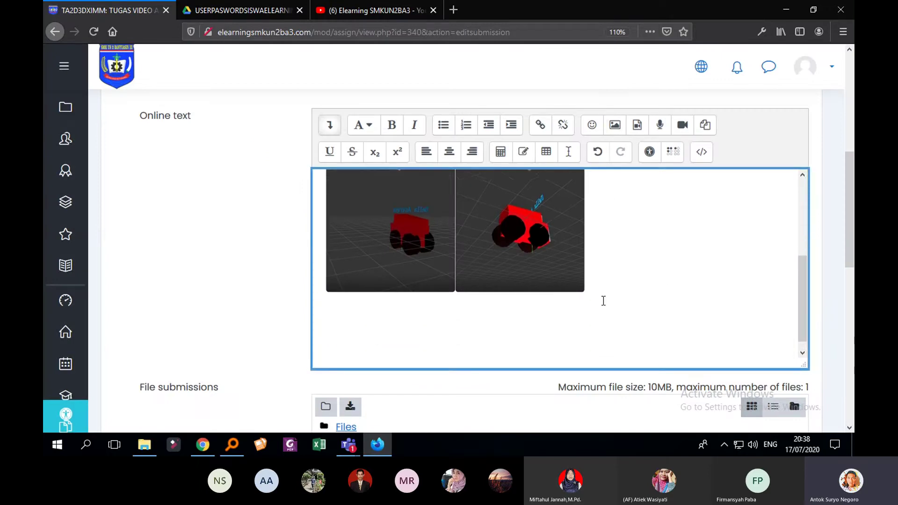
right_click(407, 307)
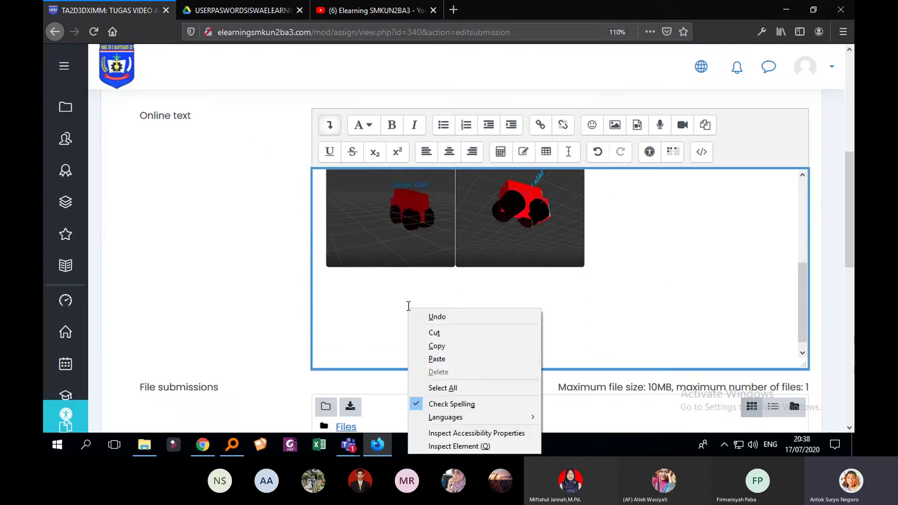
left_click(468, 361)
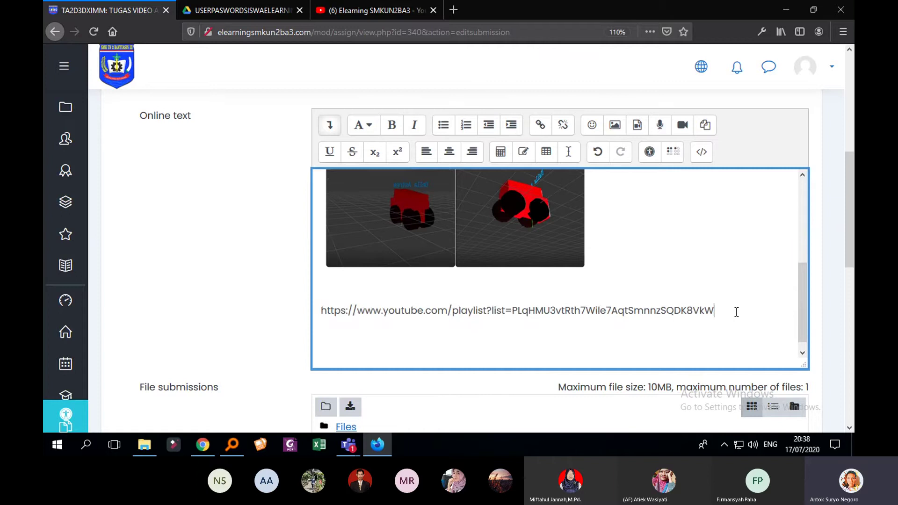
key("Return")
Turn the pasted playlist URL into a hyperlink pointing to that same address
left_click_drag(724, 310, 320, 315)
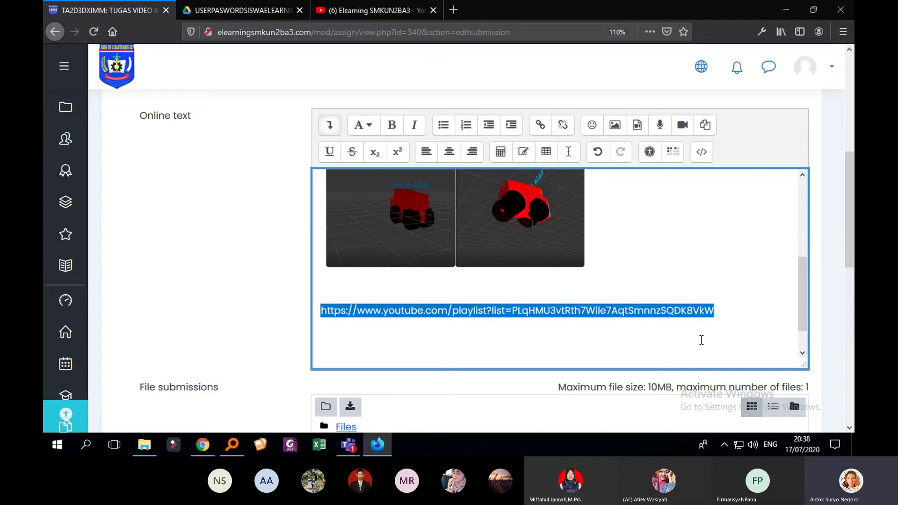
left_click(718, 311)
left_click_drag(717, 311, 317, 313)
left_click(541, 125)
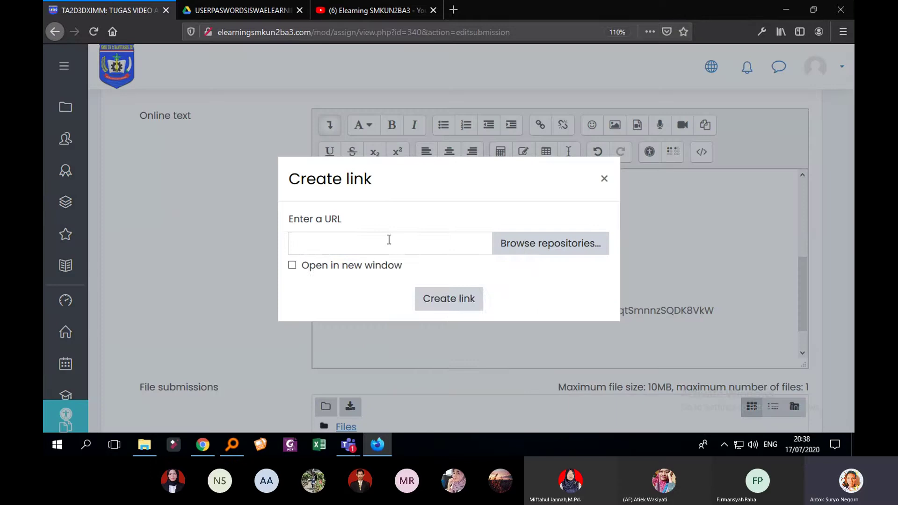
right_click(388, 240)
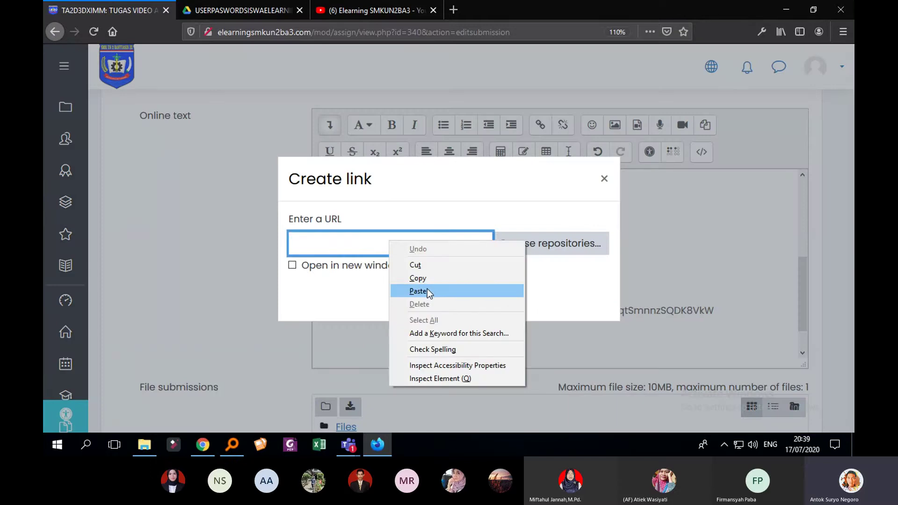
left_click(429, 291)
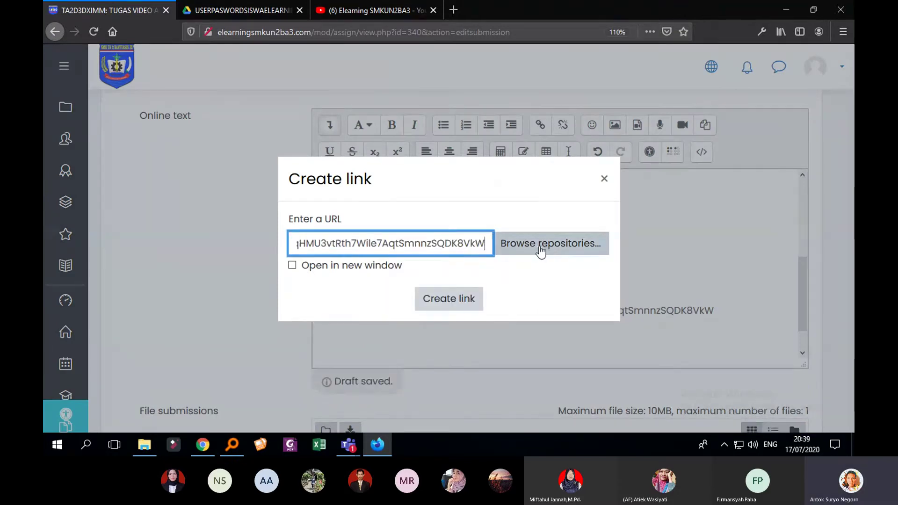
left_click(460, 299)
left_click(587, 289)
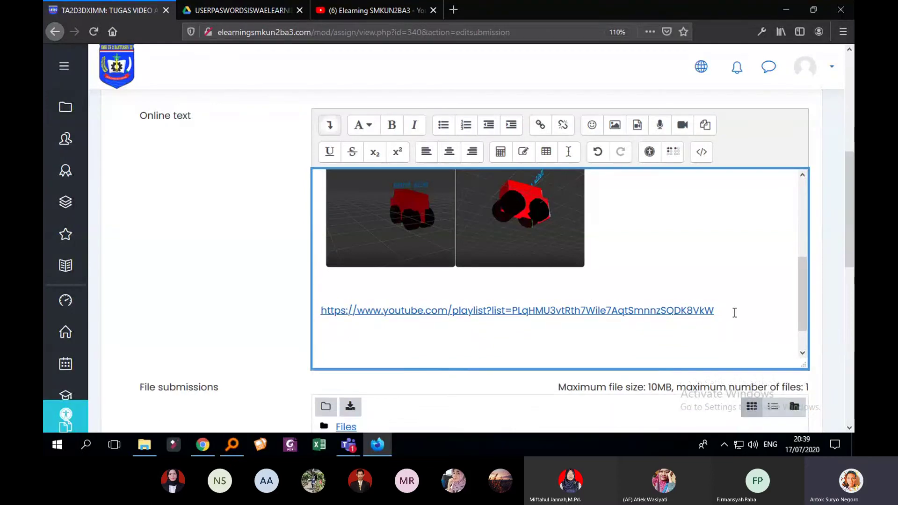
scroll(725, 310, "up", 3)
scroll(683, 265, "down", 10)
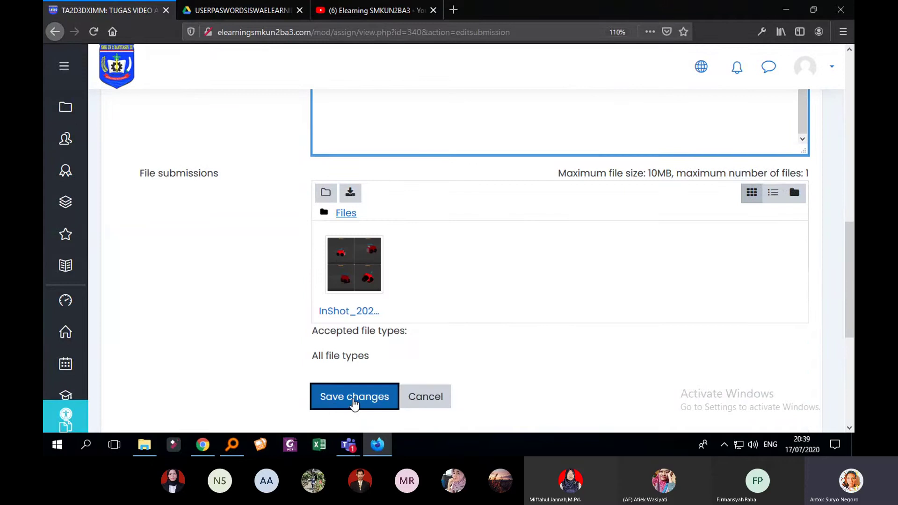
Save the assignment submission and review its status and file submissions
left_click(355, 405)
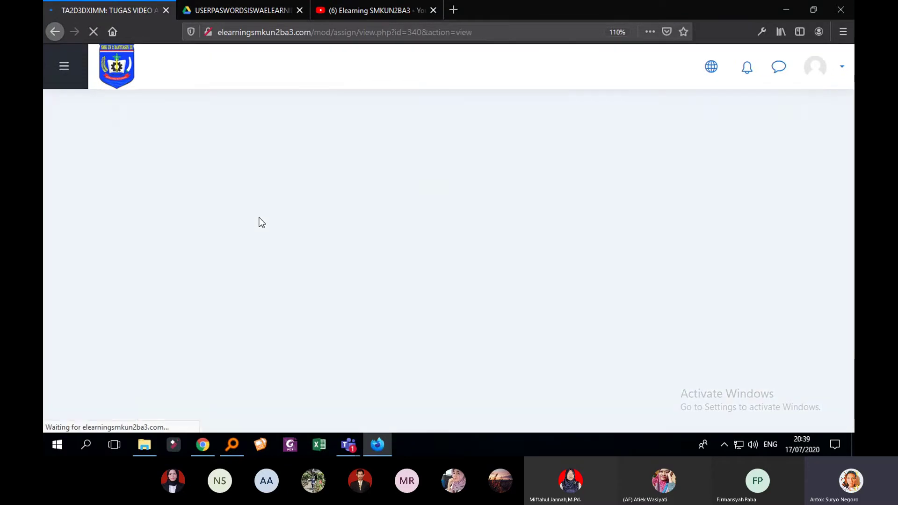
scroll(281, 222, "down", 3)
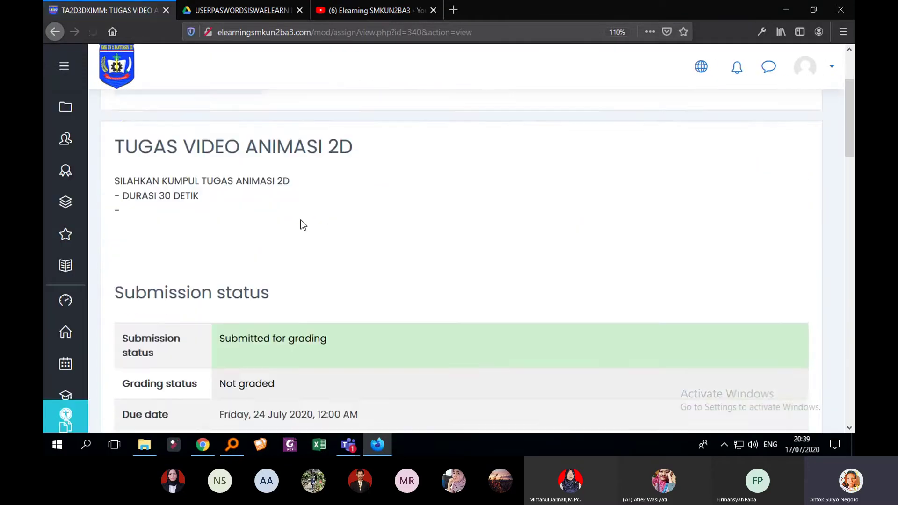
scroll(369, 229, "down", 15)
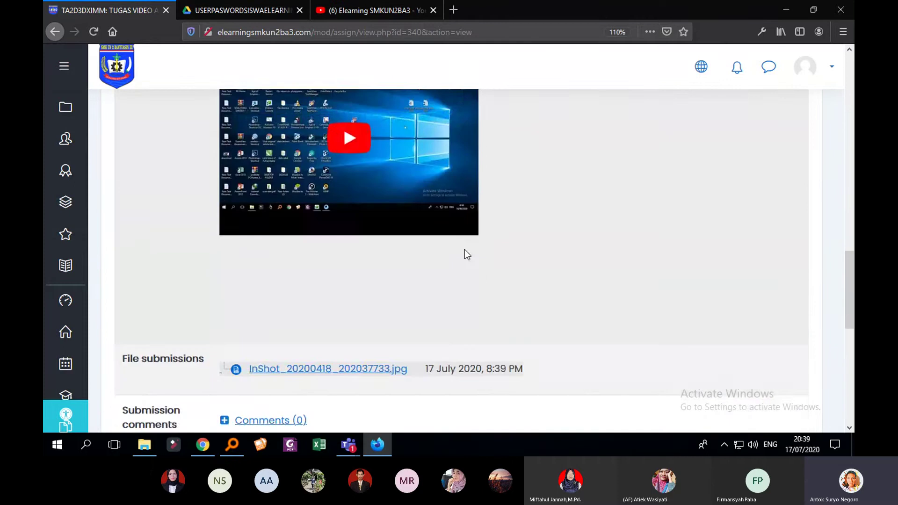
scroll(449, 252, "down", 3)
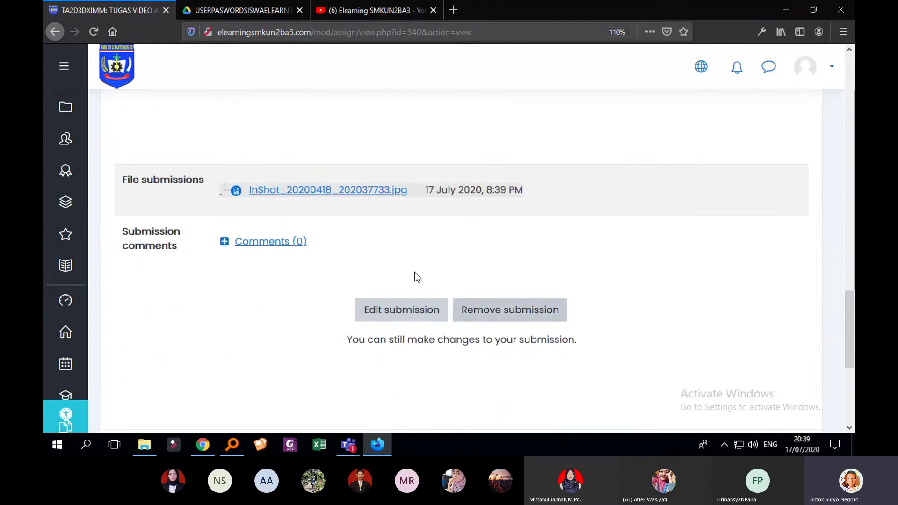
scroll(358, 249, "up", 15)
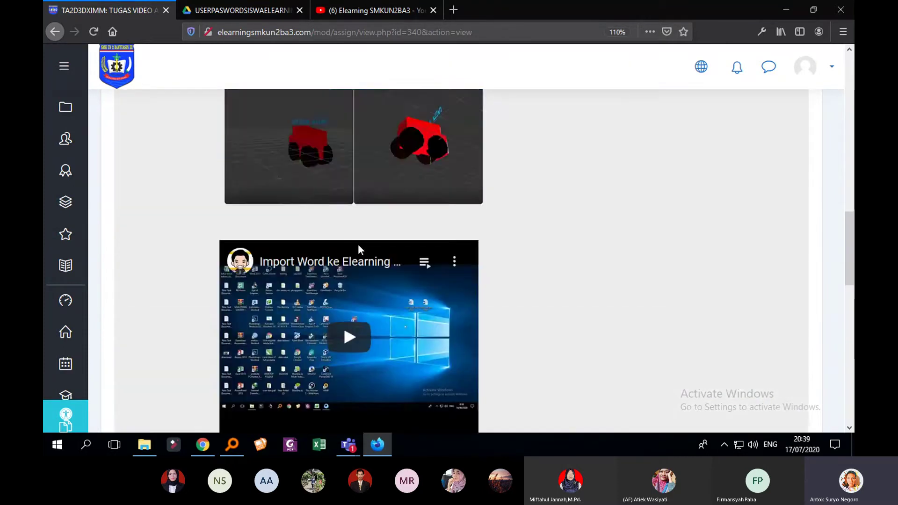
scroll(489, 258, "down", 15)
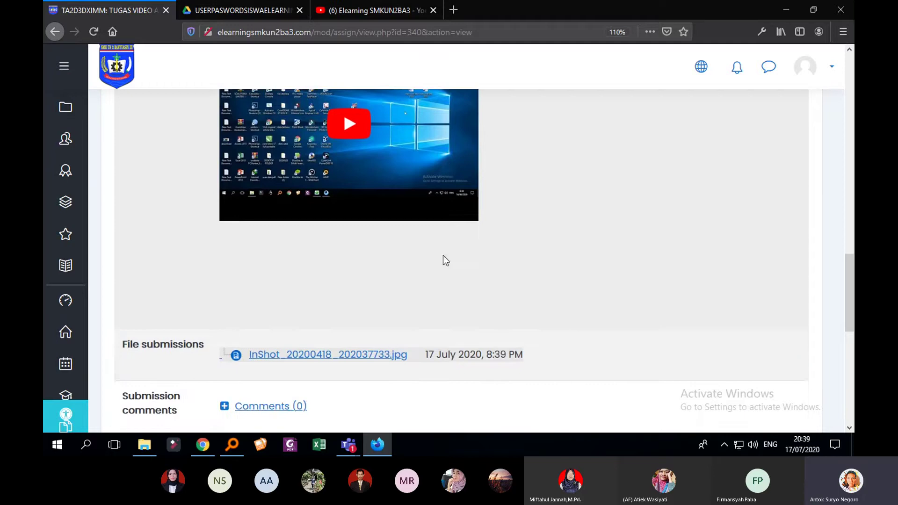
scroll(348, 283, "down", 3)
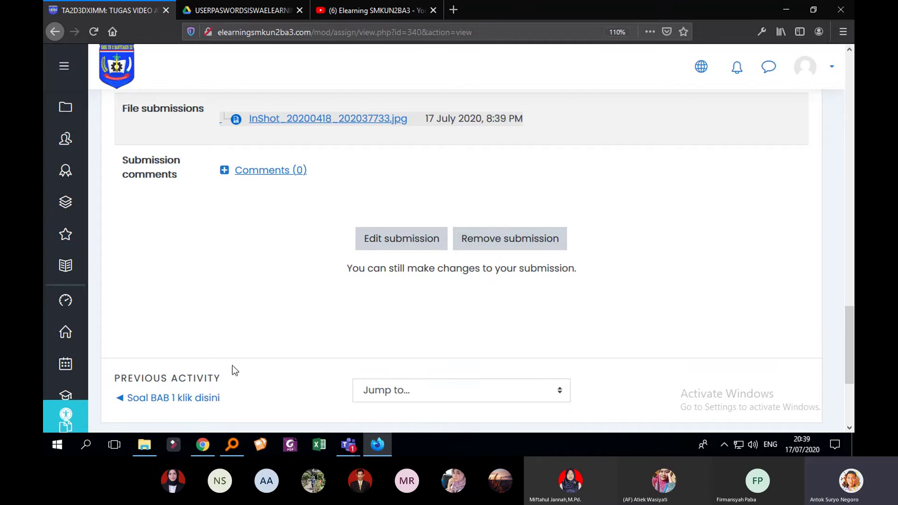
Switch to the course browser and open the TUGAS VIDEO ANIMASI 2D assignment
left_click(205, 447)
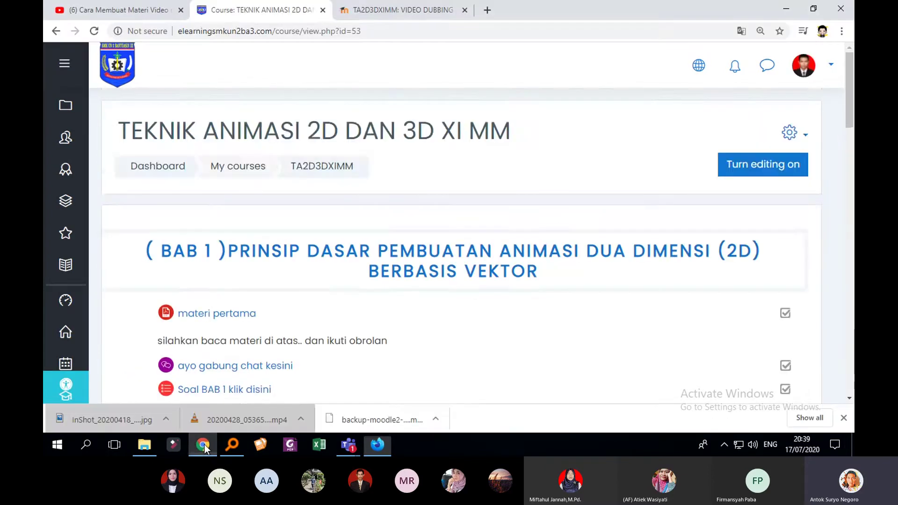
scroll(518, 258, "down", 6)
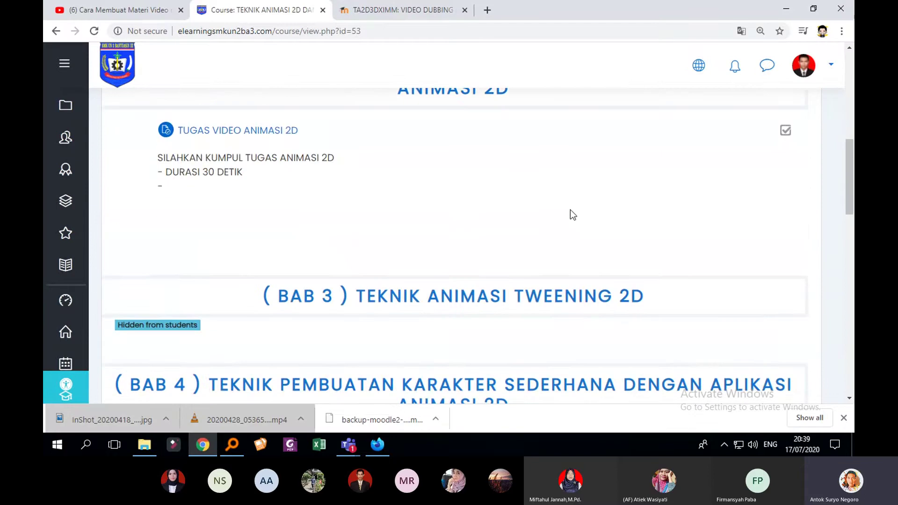
left_click(256, 132)
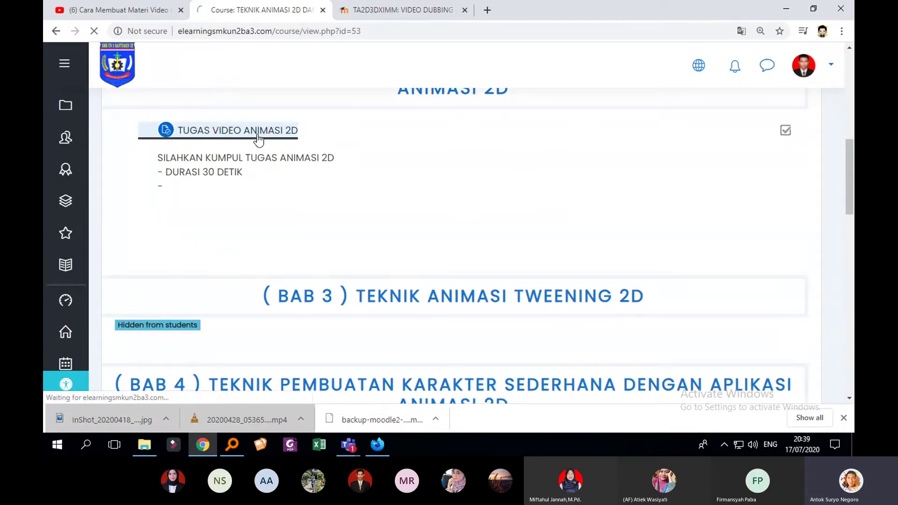
scroll(394, 169, "down", 5)
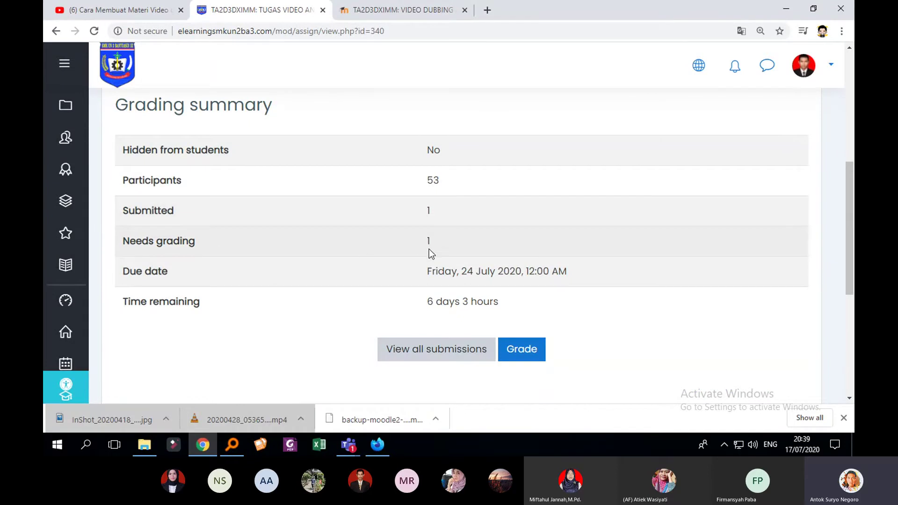
scroll(377, 271, "down", 2)
scroll(284, 182, "up", 1)
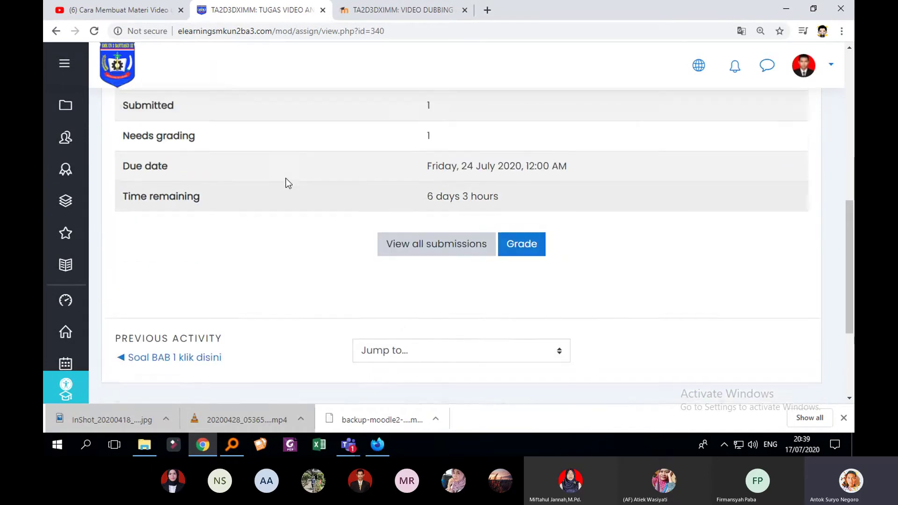
scroll(538, 295, "down", 3)
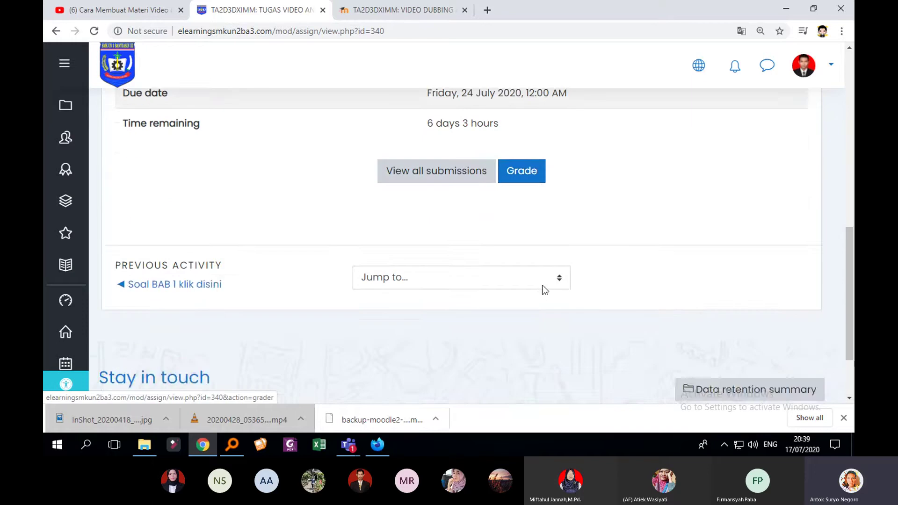
scroll(540, 271, "up", 3)
Open the assignment's Grade screen, then go back to its grading summary
left_click(532, 293)
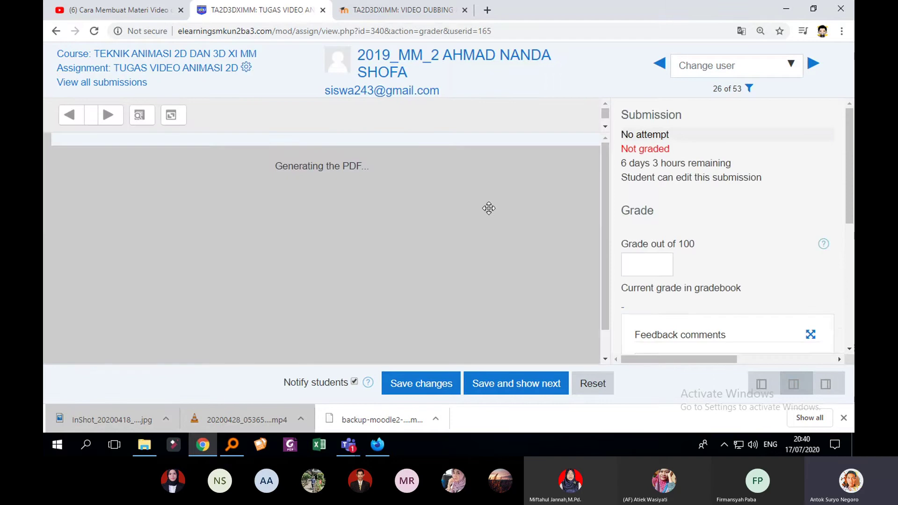
scroll(712, 230, "down", 3)
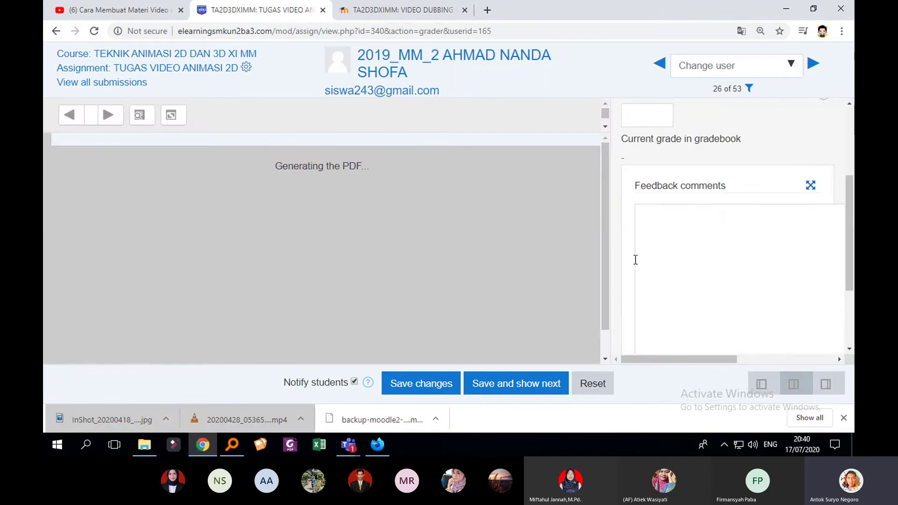
scroll(633, 259, "up", 2)
scroll(613, 259, "up", 2)
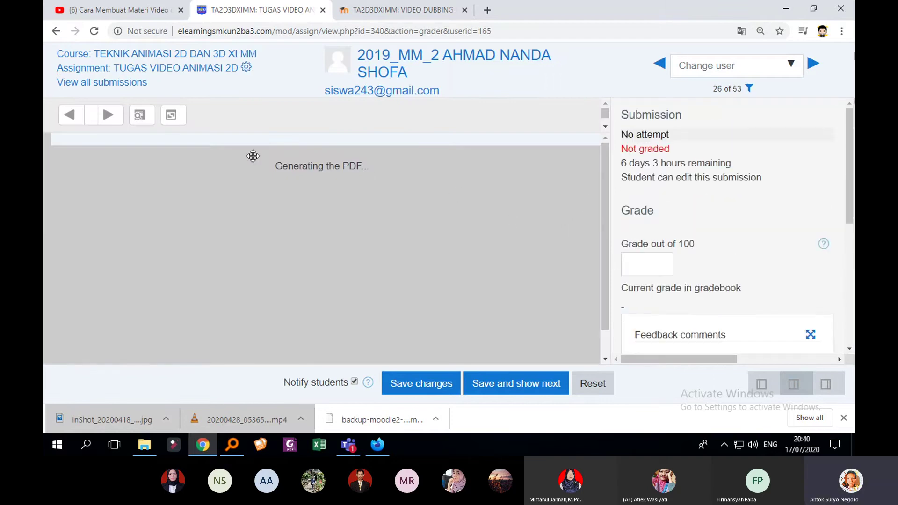
left_click(56, 32)
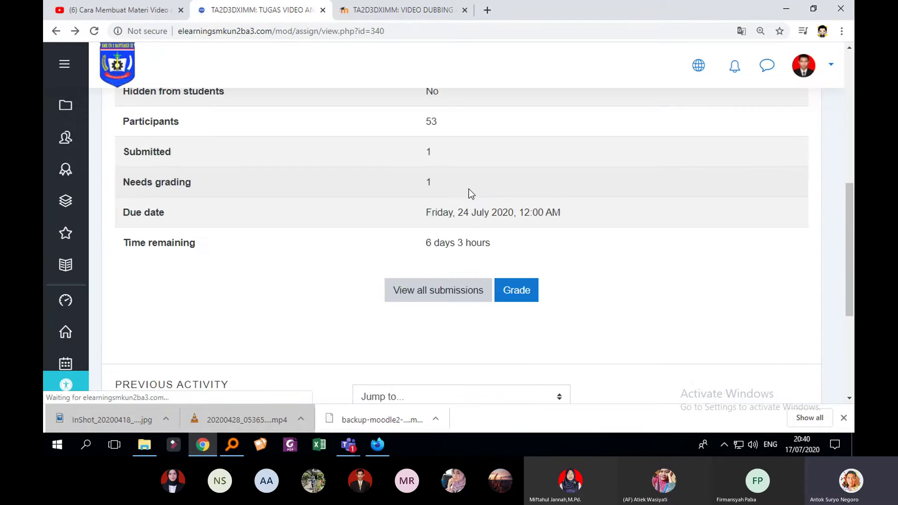
View all submissions and scroll through the submissions table
left_click(444, 299)
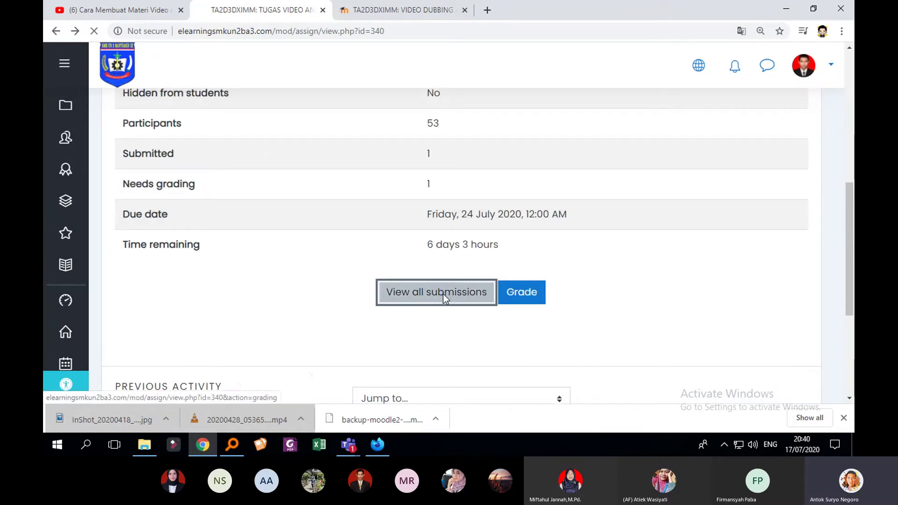
scroll(444, 300, "down", 5)
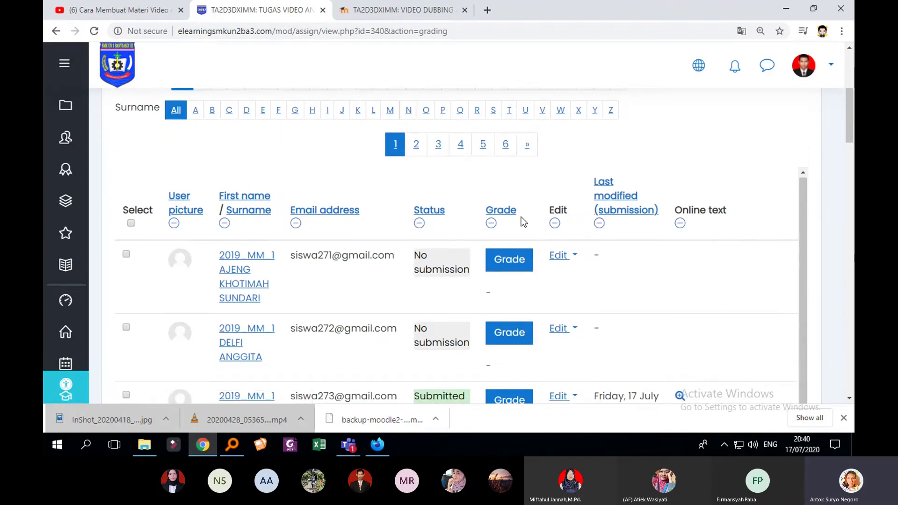
scroll(538, 224, "down", 3)
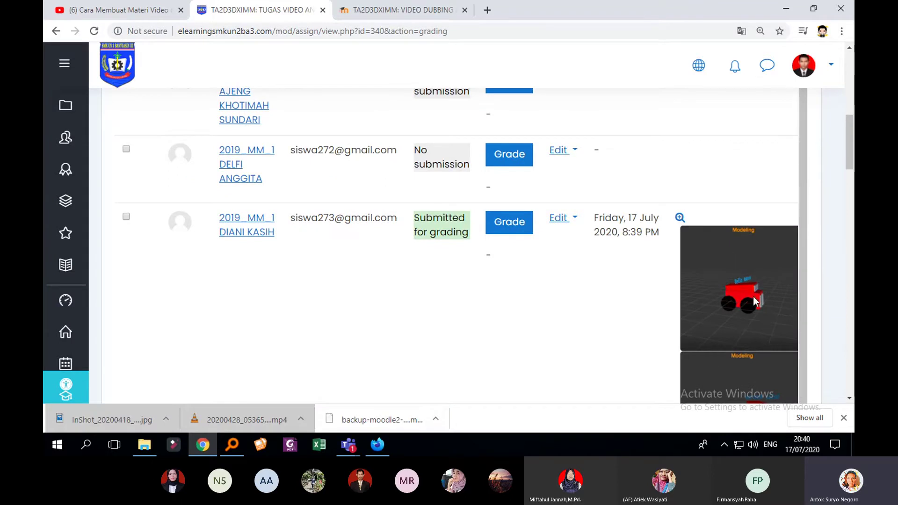
scroll(748, 299, "down", 5)
scroll(762, 302, "up", 3)
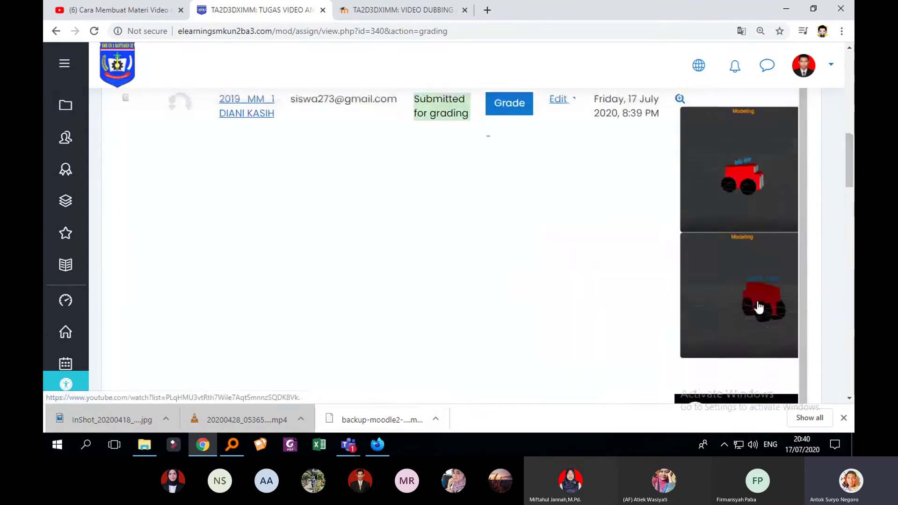
scroll(769, 217, "down", 9)
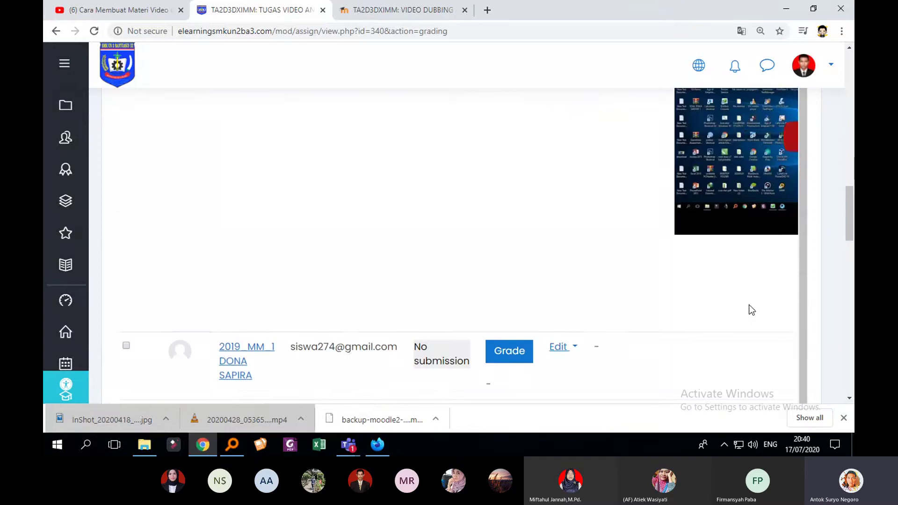
scroll(748, 310, "down", 3)
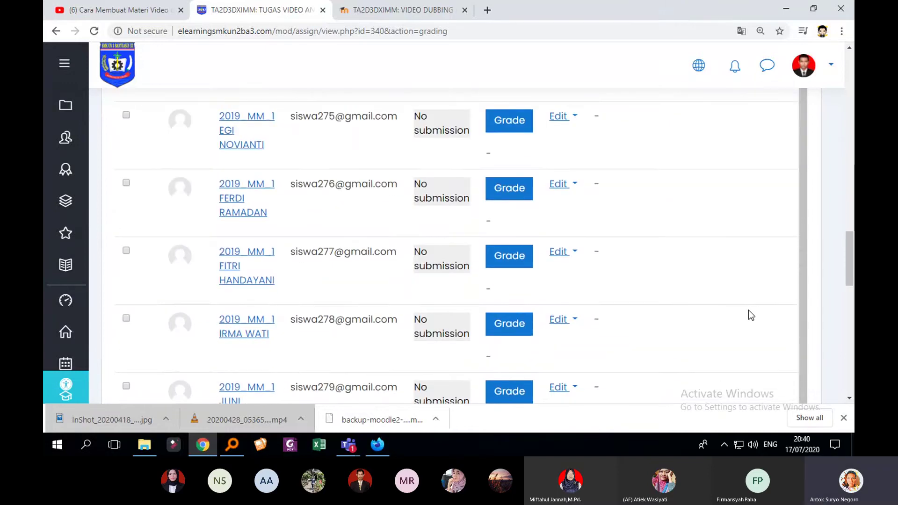
Zoom the page out to 75% to see the whole submissions table
key("ctrl+minus")
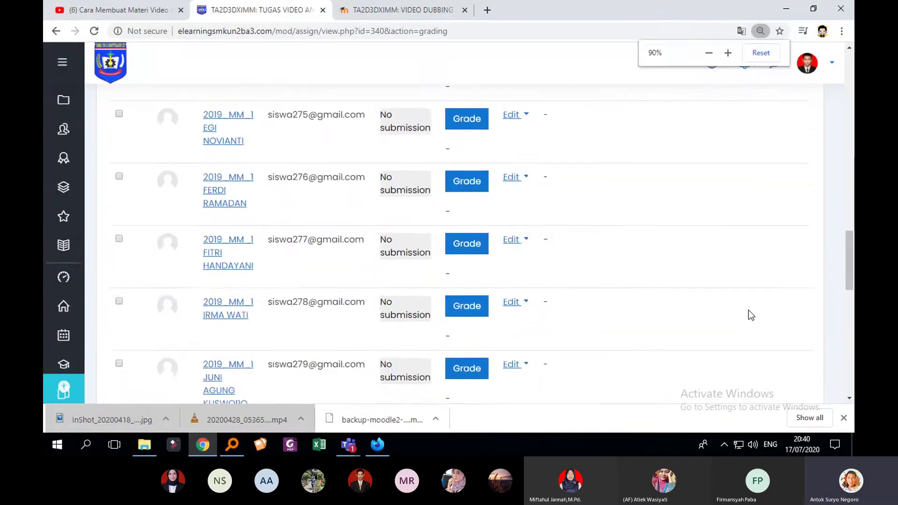
scroll(748, 310, "up", 12)
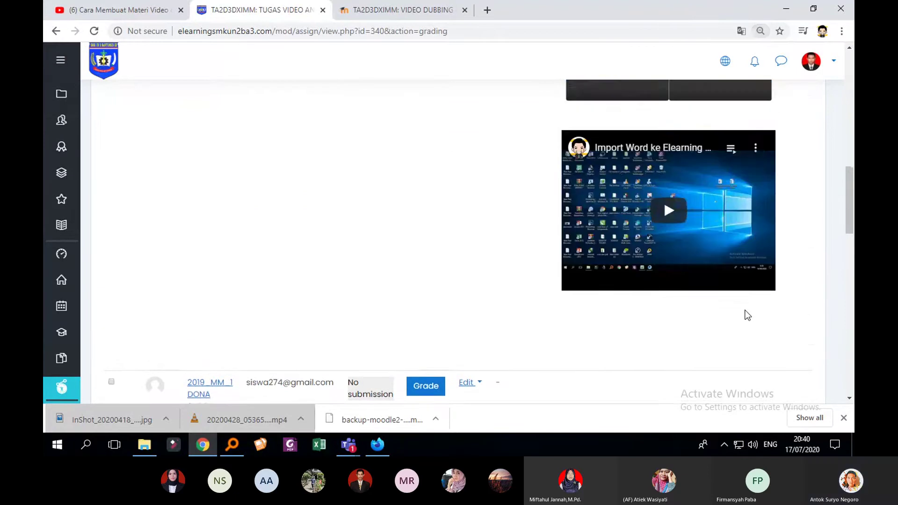
scroll(744, 317, "up", 1)
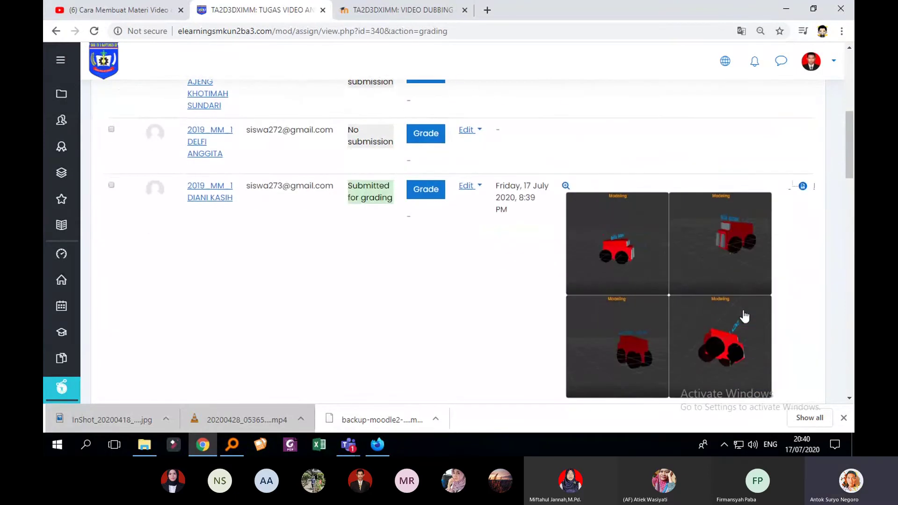
key("ctrl+minus")
key("ctrl+minus")
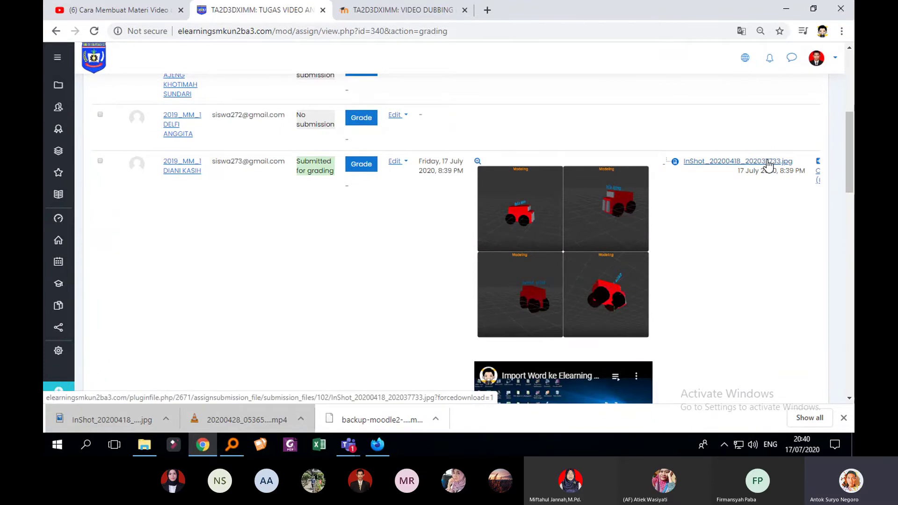
scroll(765, 187, "up", 2)
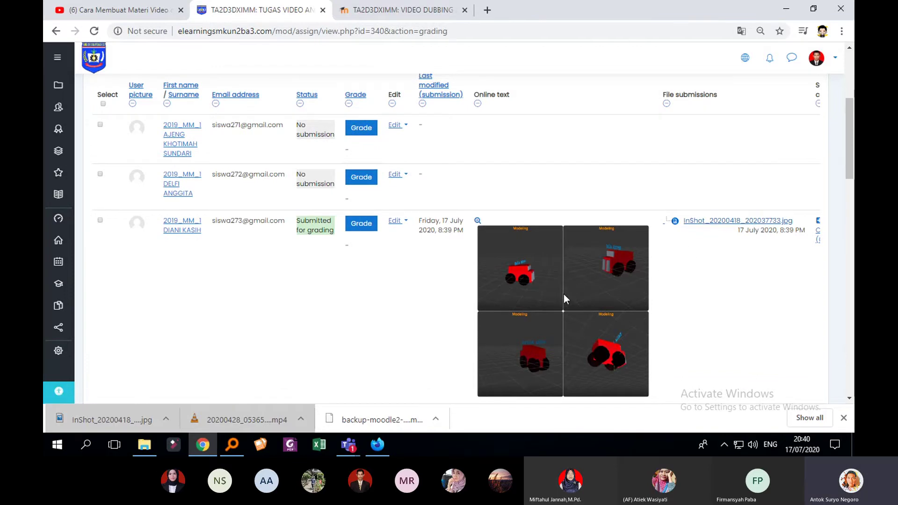
scroll(566, 297, "down", 3)
scroll(568, 278, "up", 1)
scroll(570, 295, "down", 1)
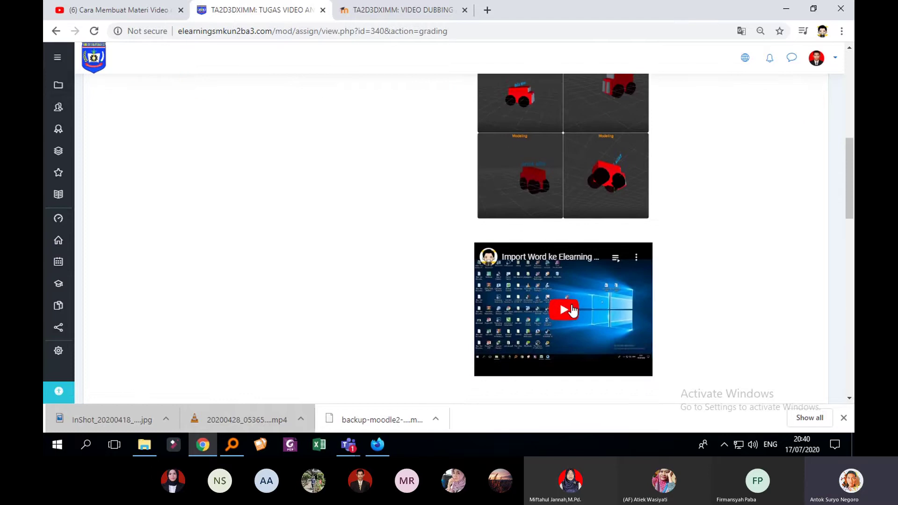
left_click(572, 311)
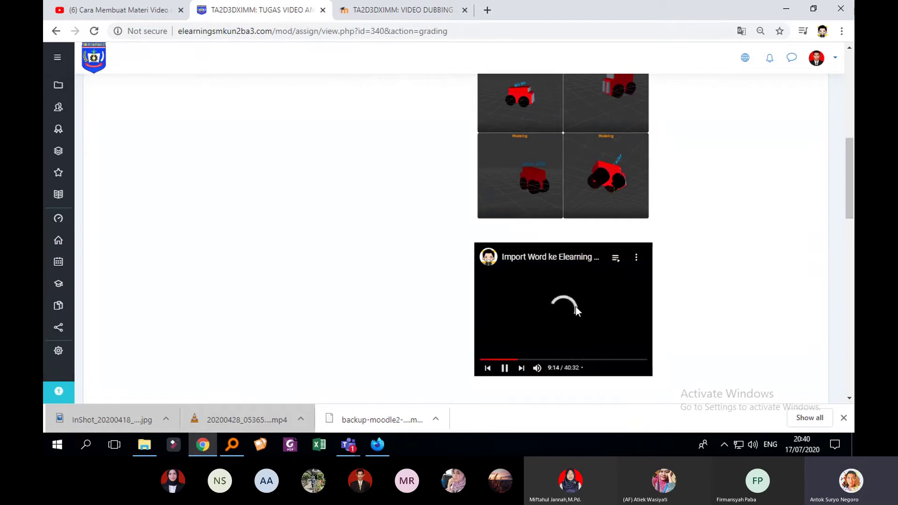
left_click(562, 308)
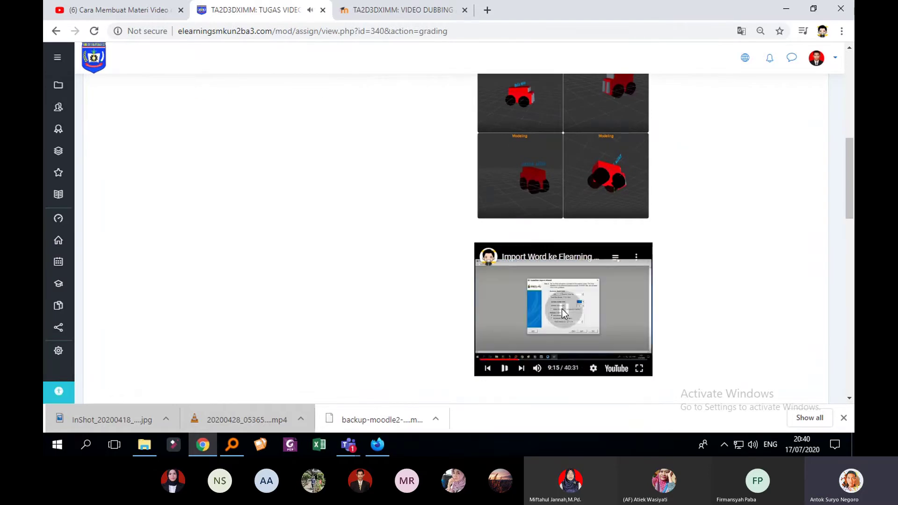
scroll(584, 304, "up", 2)
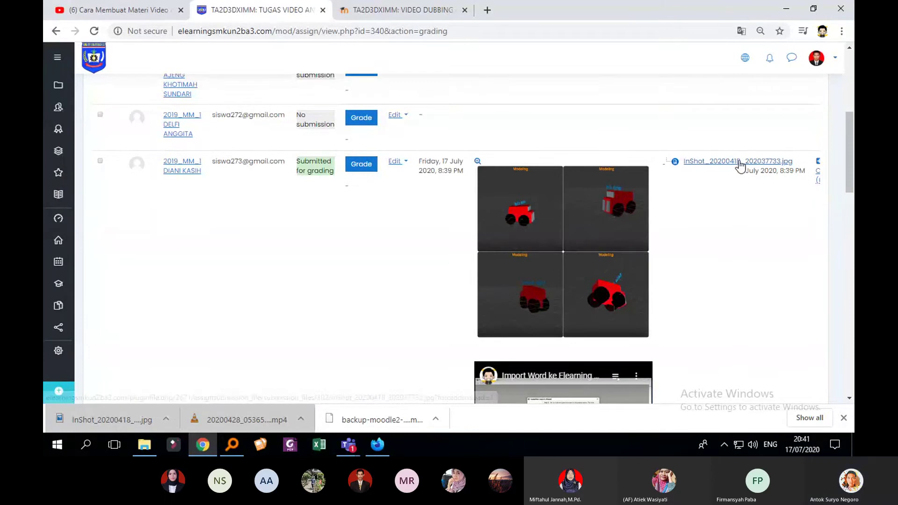
scroll(568, 212, "up", 2)
scroll(421, 244, "down", 4)
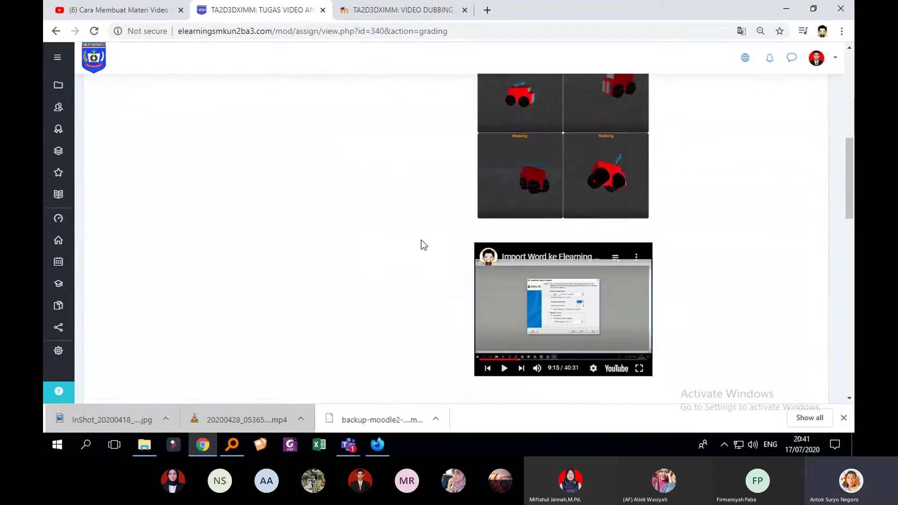
scroll(565, 250, "down", 2)
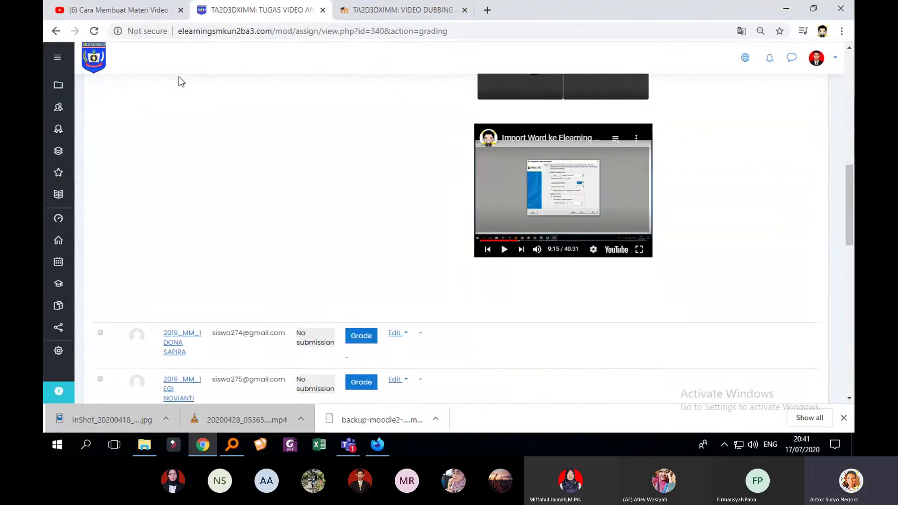
left_click(141, 9)
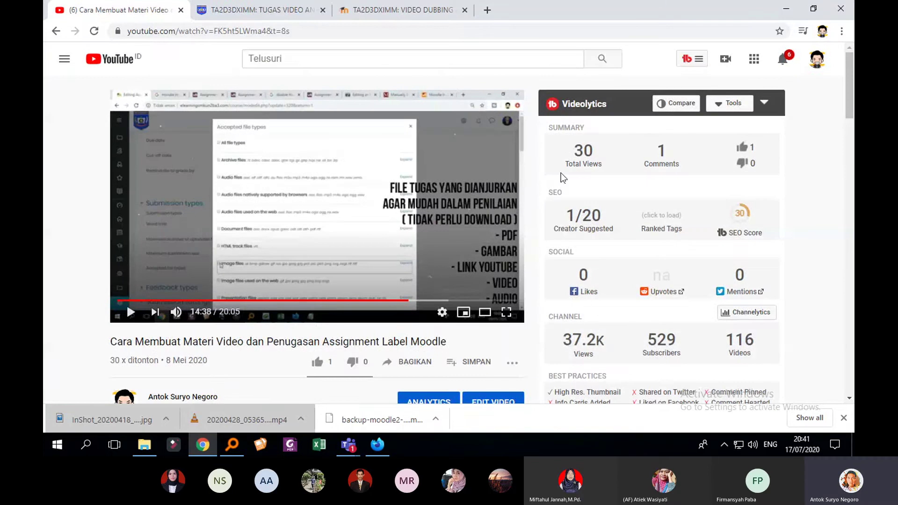
left_click(257, 10)
scroll(590, 218, "up", 5)
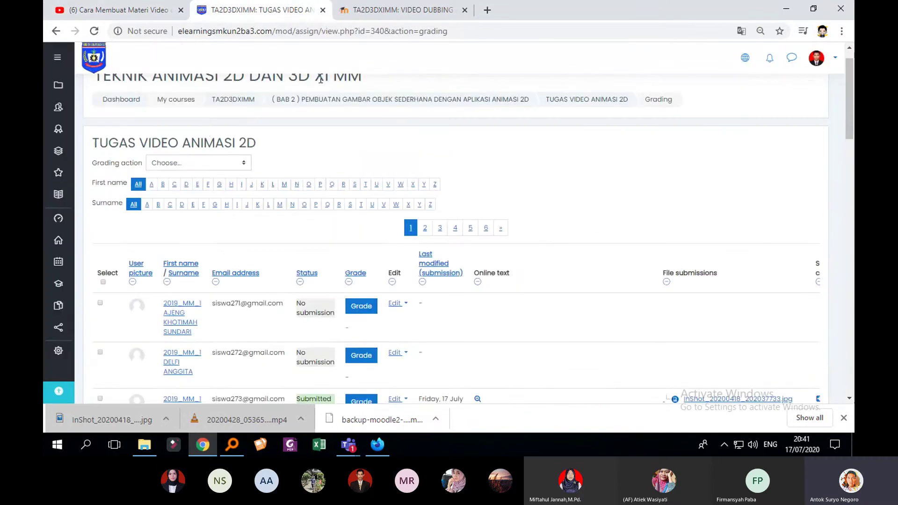
scroll(515, 197, "down", 7)
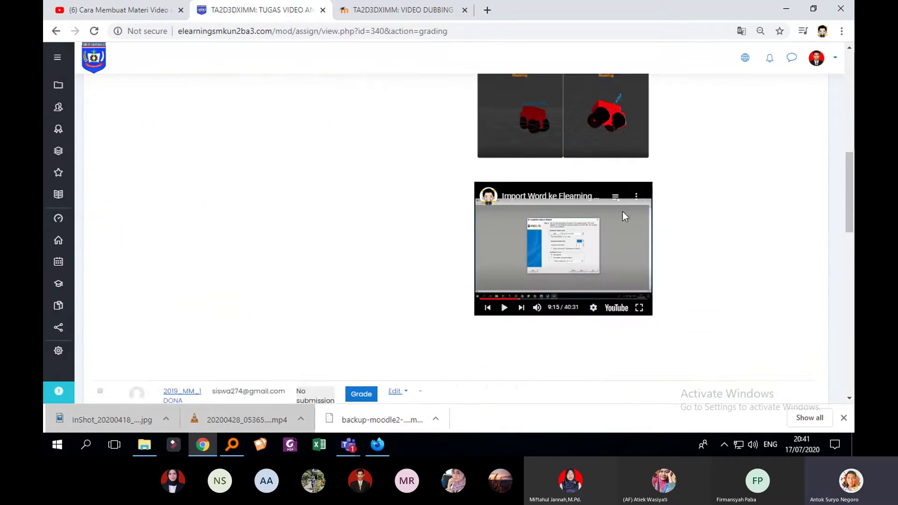
scroll(622, 211, "up", 1)
scroll(715, 194, "up", 3)
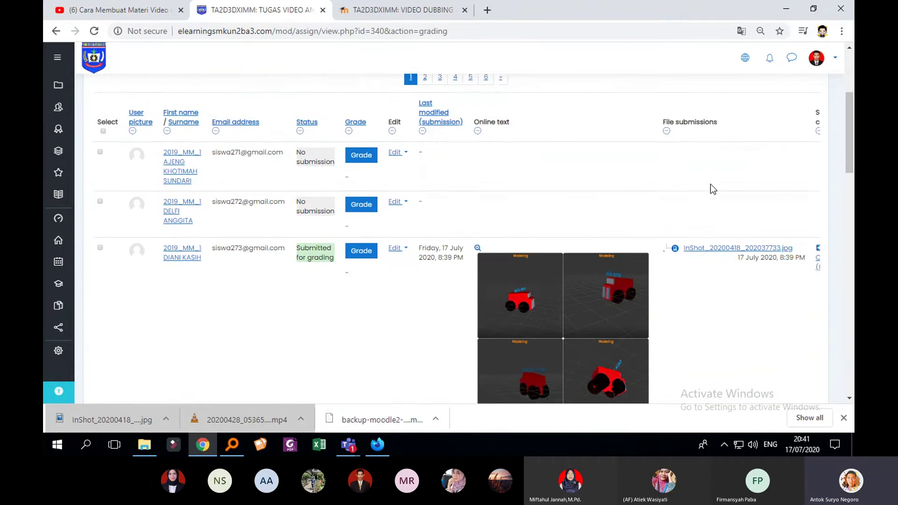
scroll(650, 187, "up", 3)
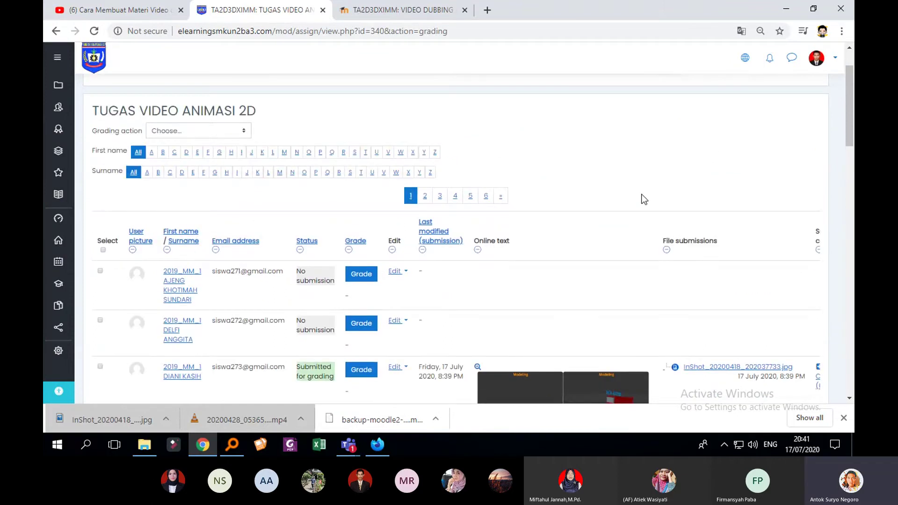
scroll(644, 199, "down", 6)
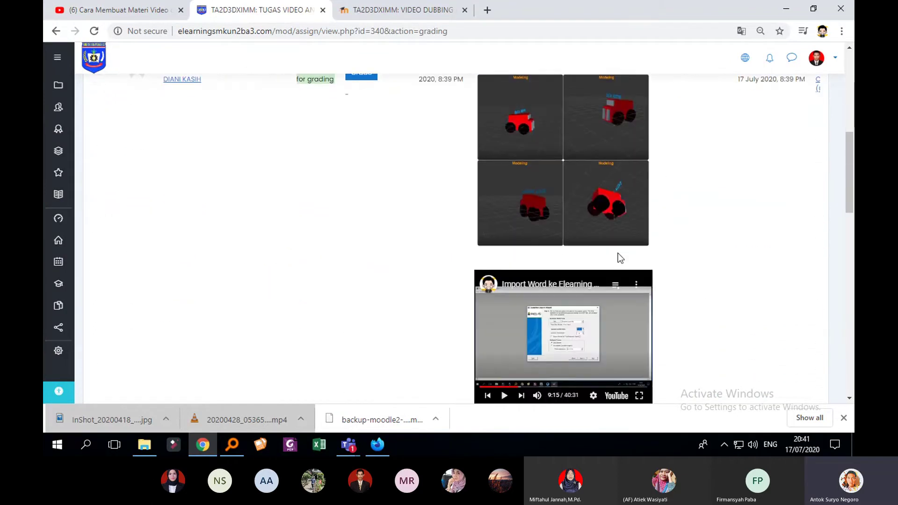
scroll(629, 254, "down", 6)
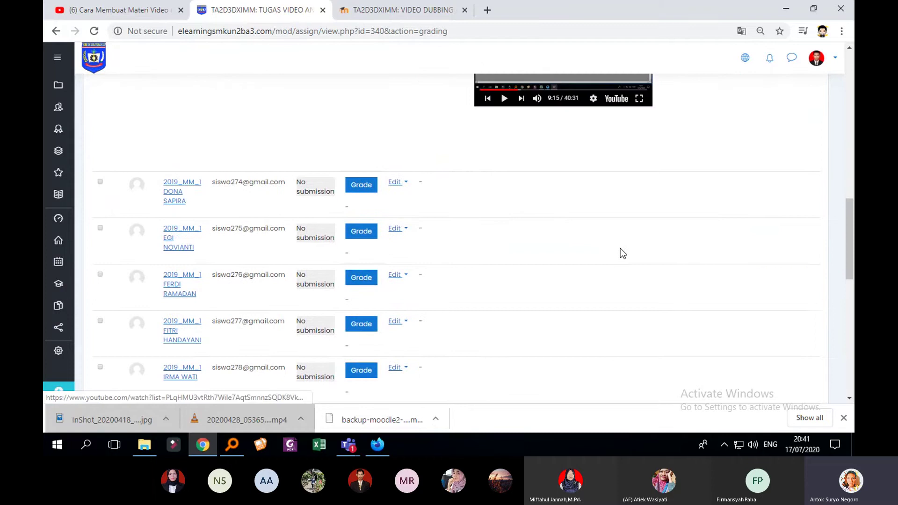
scroll(621, 249, "down", 3)
scroll(622, 249, "down", 3)
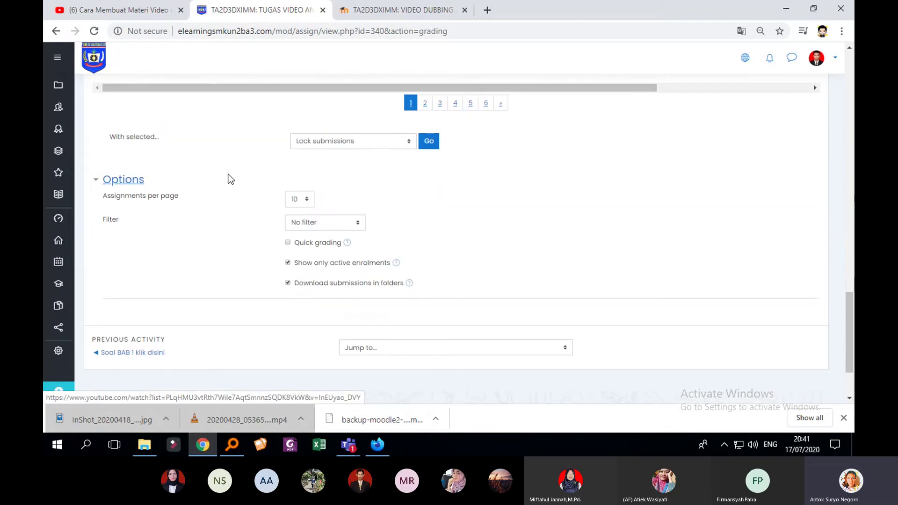
Enable Quick grading and enter 80 as the grade for the submitted entry
left_click(288, 243)
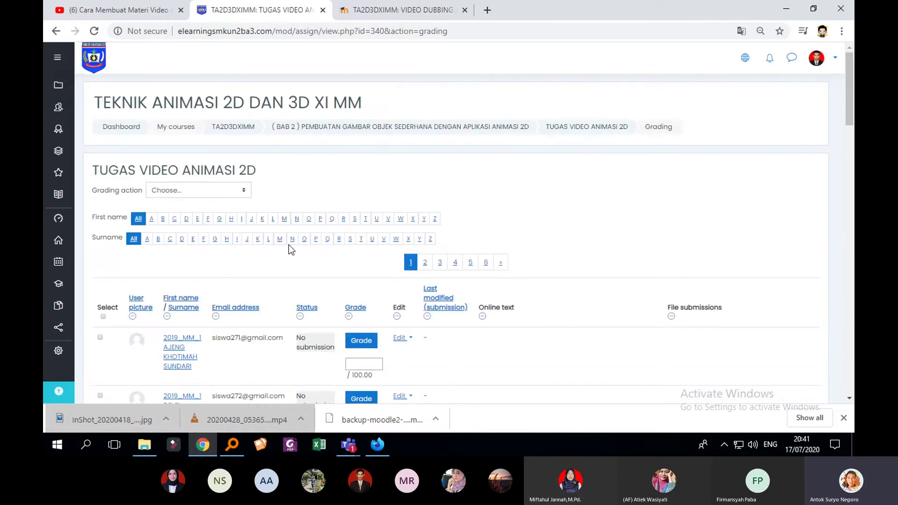
scroll(344, 261, "down", 6)
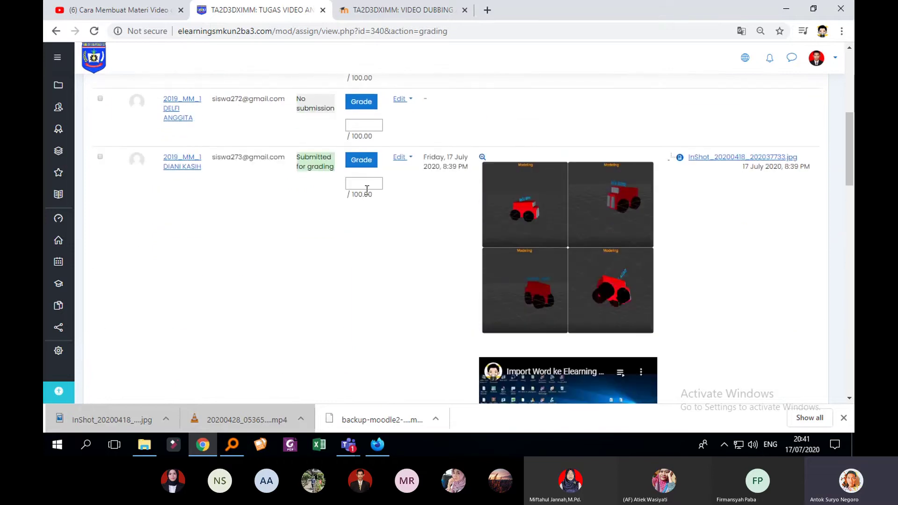
scroll(518, 234, "down", 1)
scroll(535, 280, "up", 1)
scroll(671, 235, "down", 1)
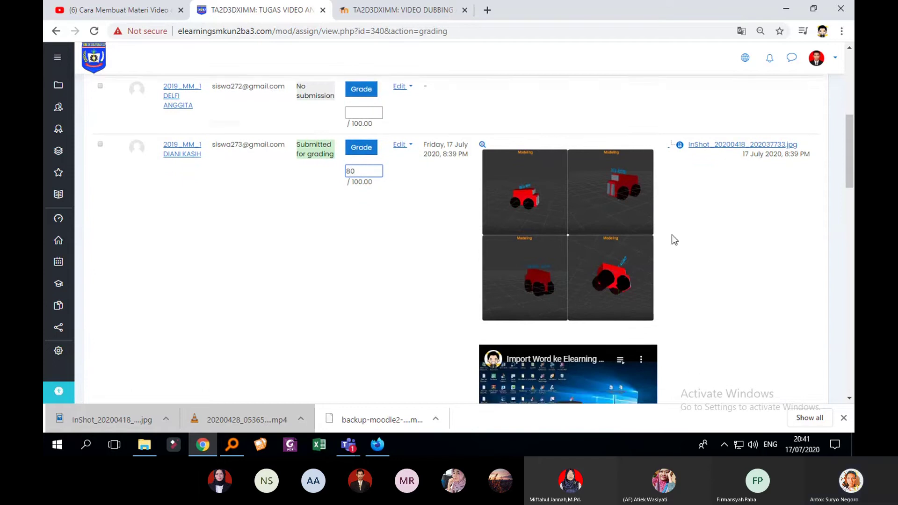
scroll(738, 267, "down", 3)
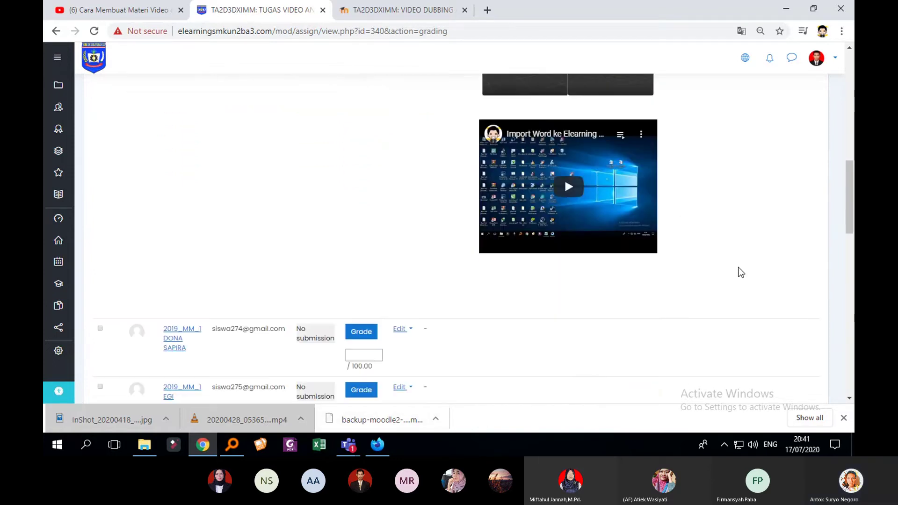
scroll(729, 270, "up", 4)
scroll(701, 272, "down", 4)
scroll(608, 262, "up", 4)
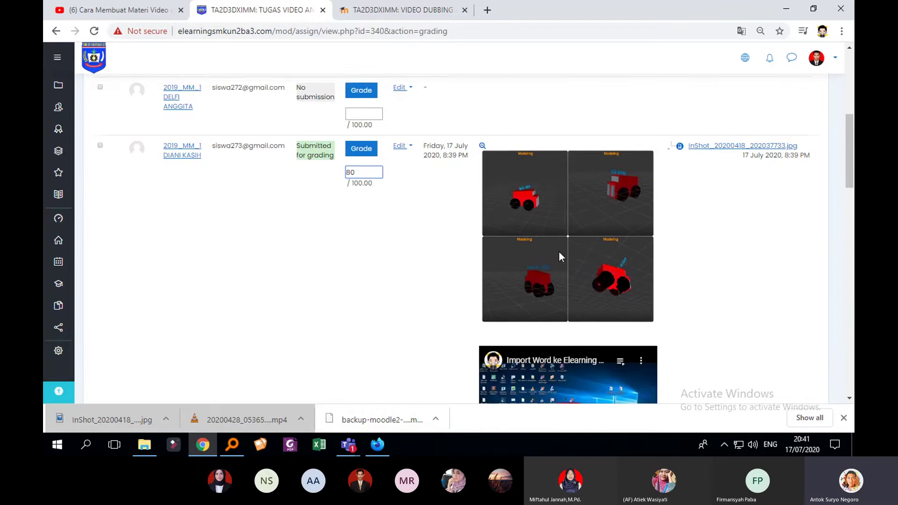
scroll(674, 202, "down", 12)
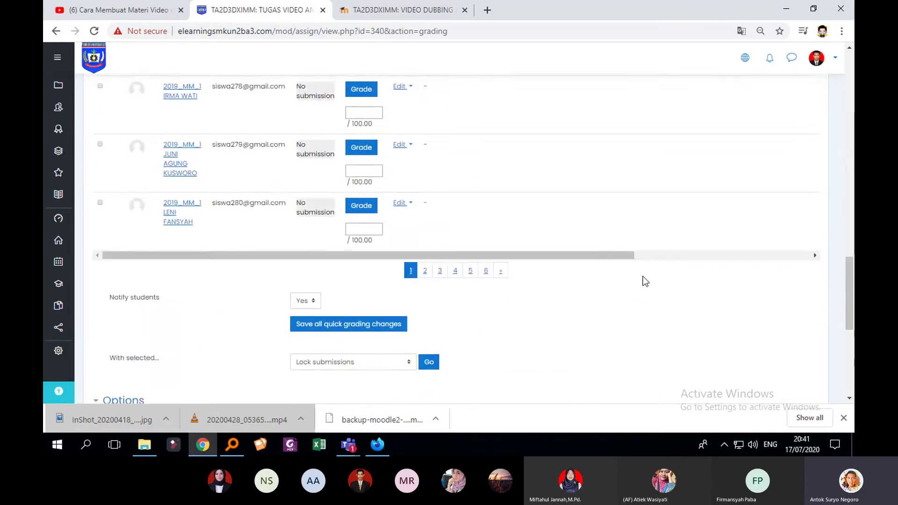
scroll(526, 280, "down", 1)
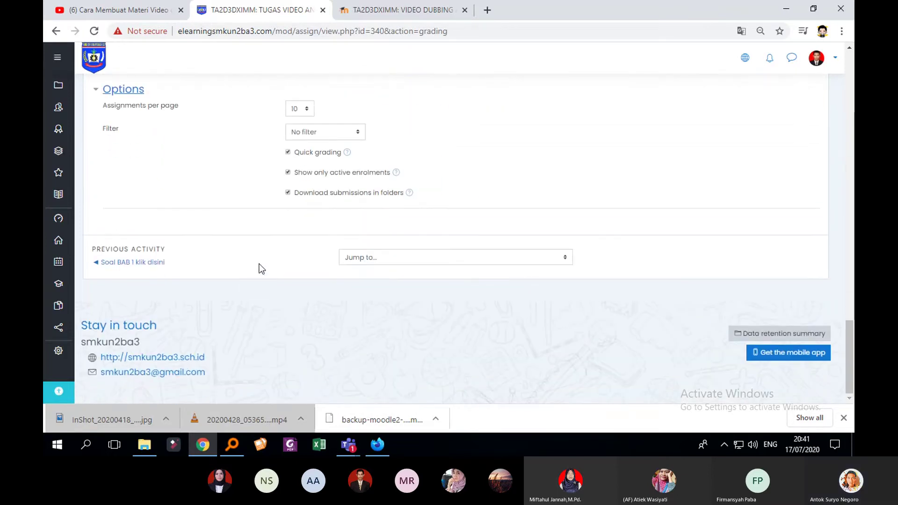
scroll(579, 300, "up", 5)
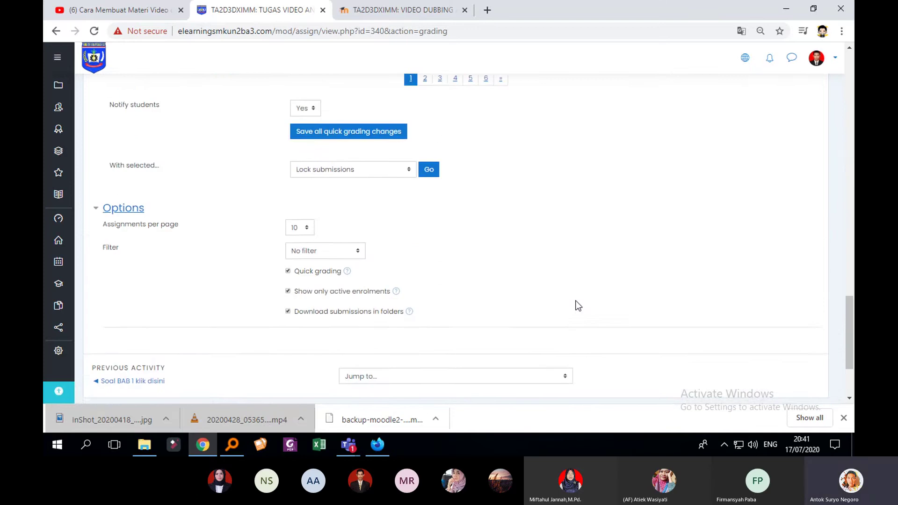
scroll(509, 296, "up", 1)
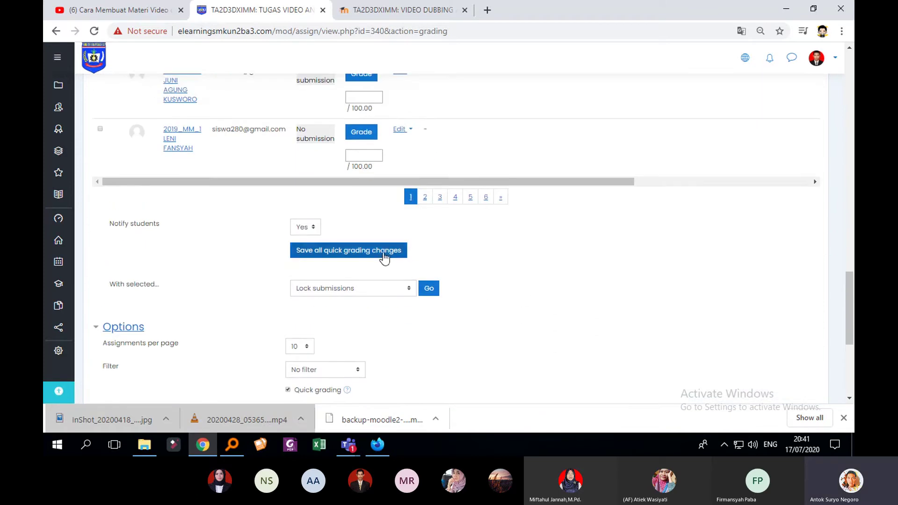
Save all quick grading changes and continue back to the table showing 80.00 / 100.00
left_click(384, 257)
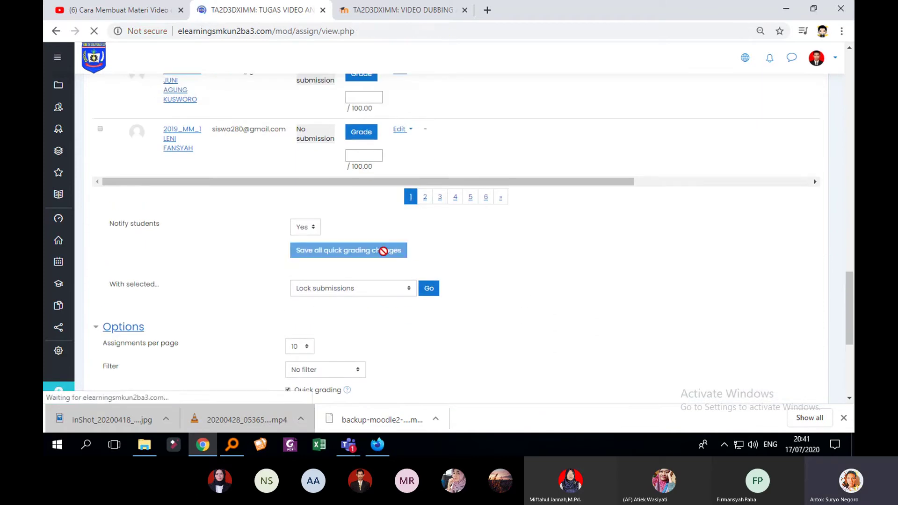
scroll(575, 293, "down", 3)
left_click(456, 222)
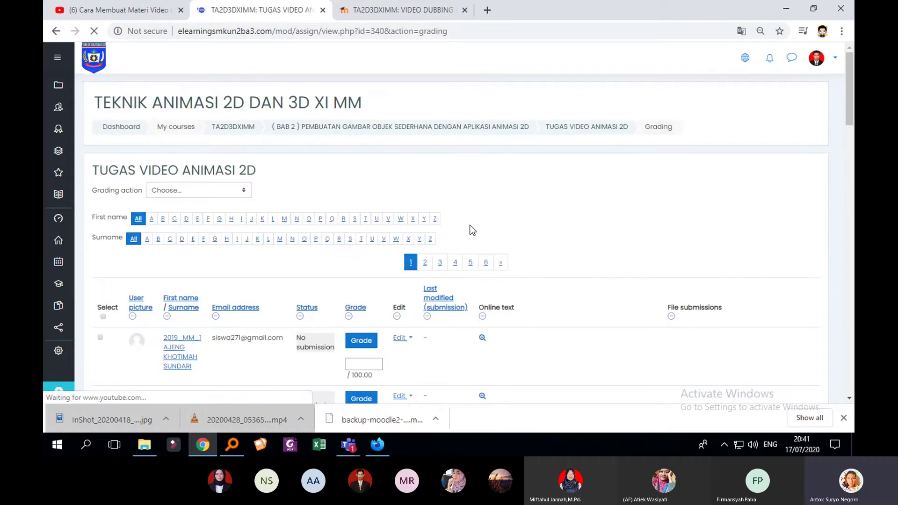
scroll(486, 234, "down", 2)
scroll(501, 236, "down", 1)
scroll(506, 237, "up", 1)
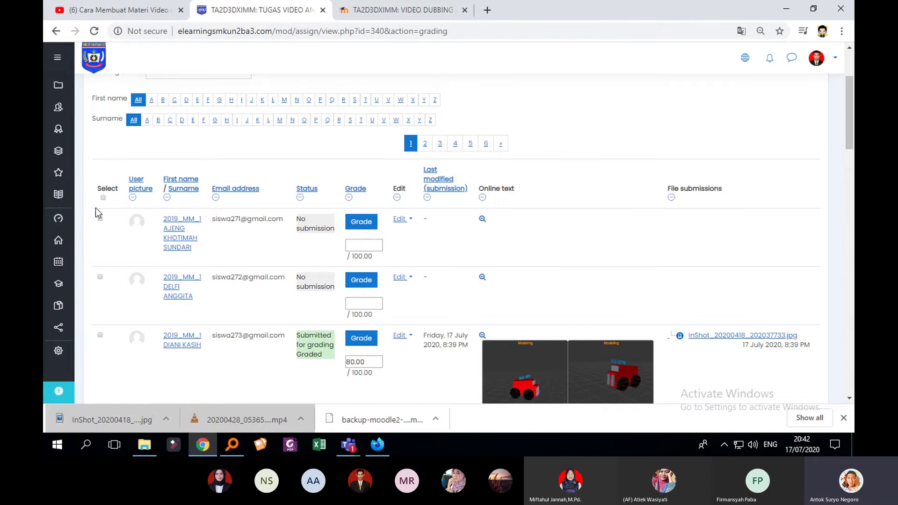
Open the course gradebook and zoom the grader report to 125%
left_click(66, 200)
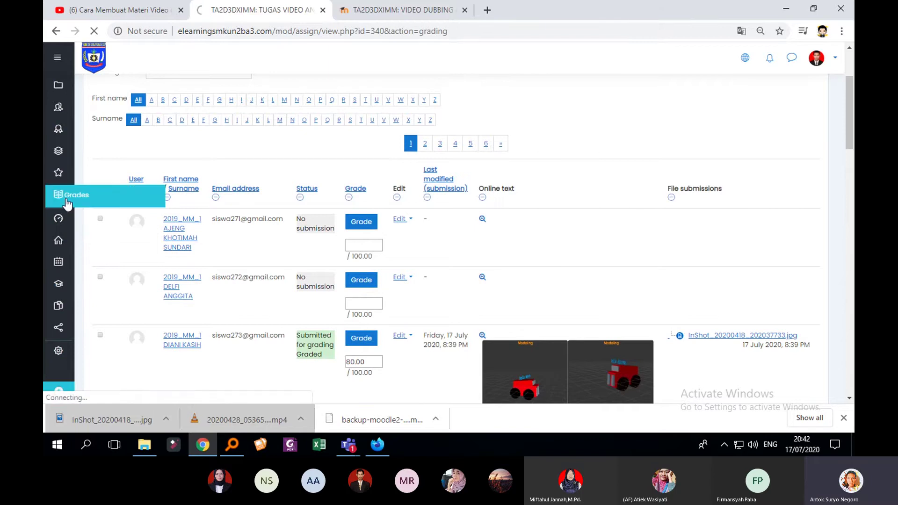
scroll(347, 247, "down", 3)
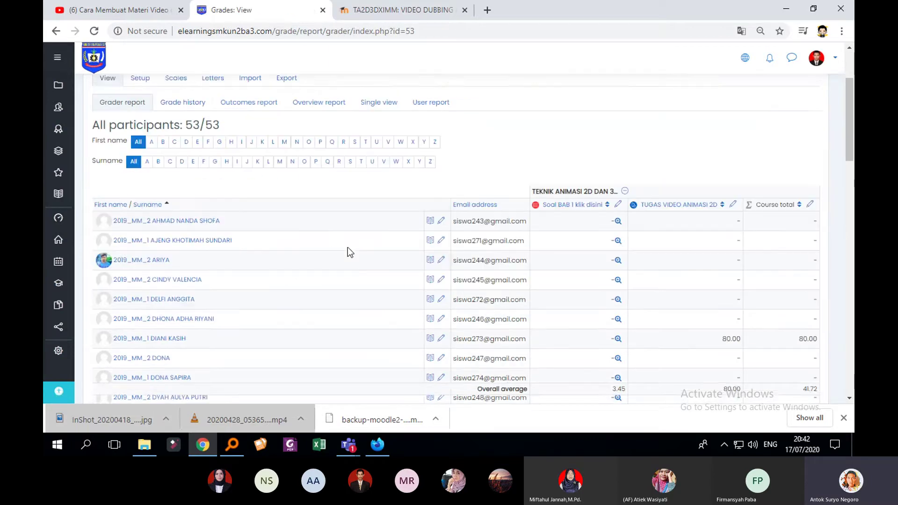
key("ctrl+plus")
key("ctrl+plus")
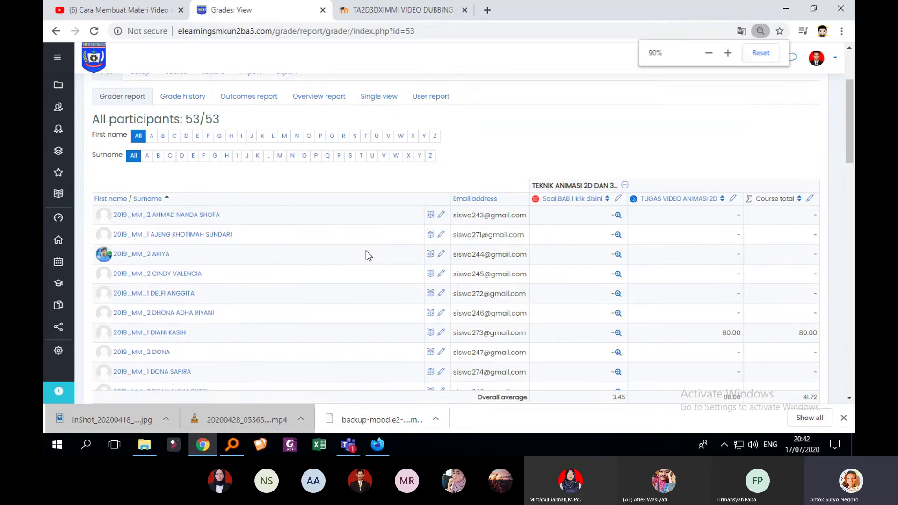
key("ctrl+plus")
key("ctrl+plus")
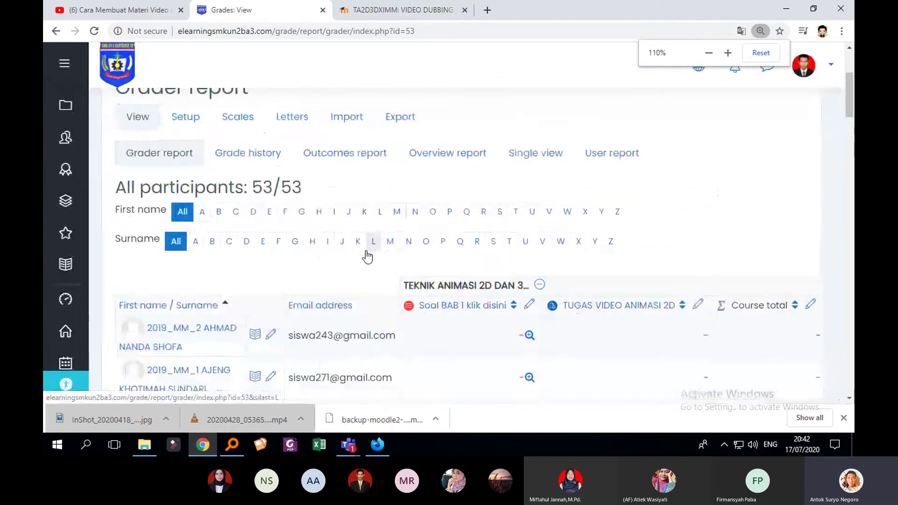
Sort the grader report by Surname and scroll through the students' grades
scroll(407, 261, "down", 5)
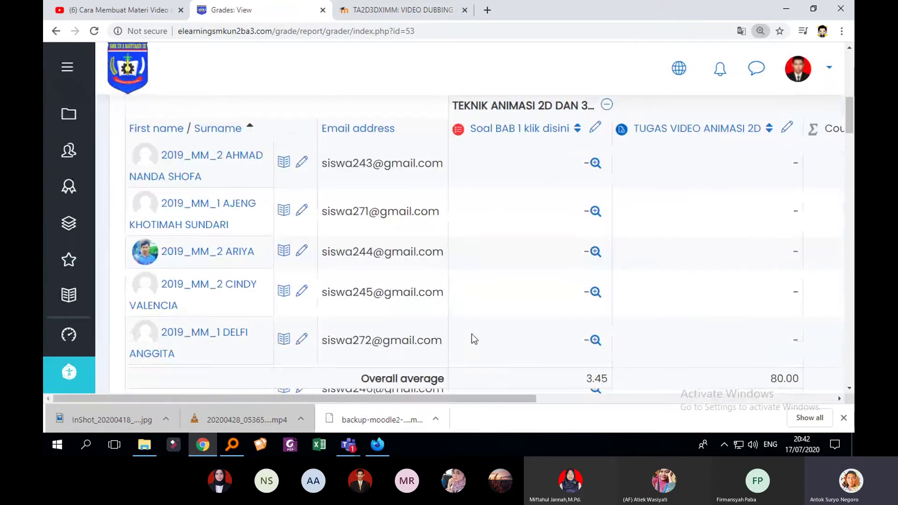
scroll(469, 327, "up", 3)
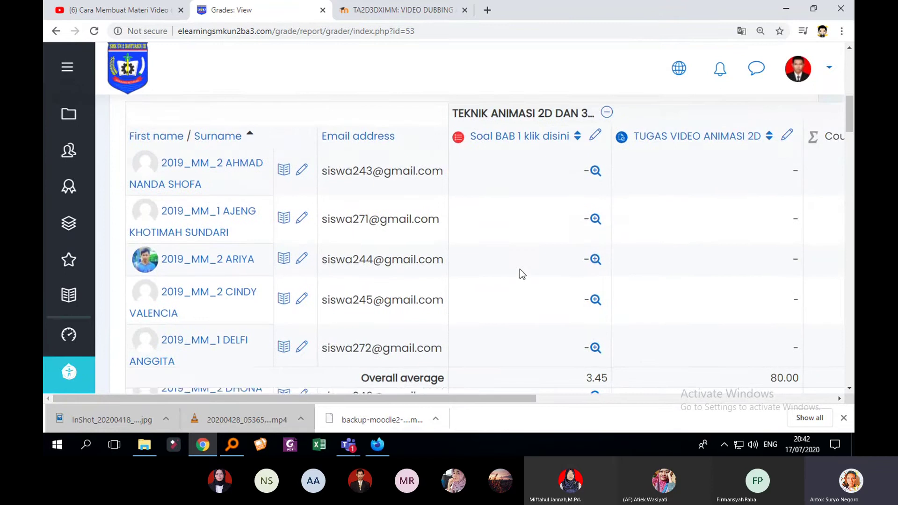
scroll(521, 271, "down", 5)
scroll(525, 281, "down", 10)
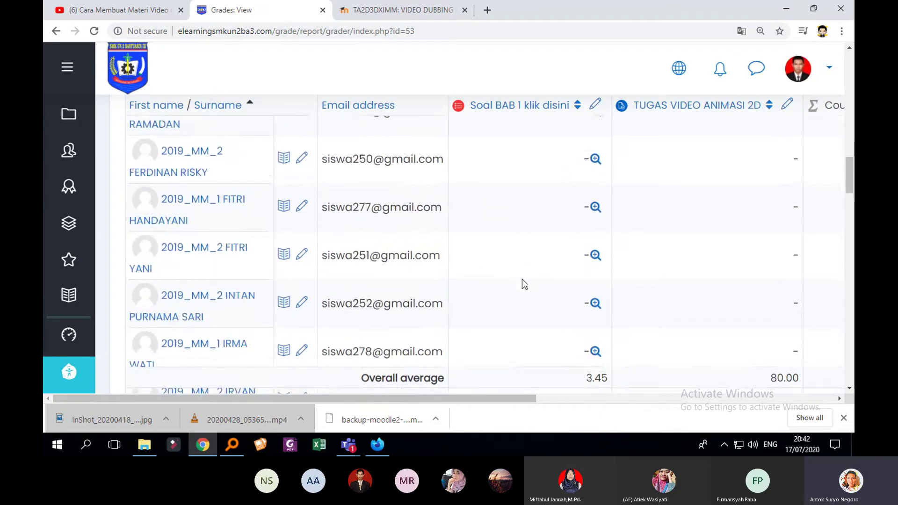
scroll(507, 278, "up", 15)
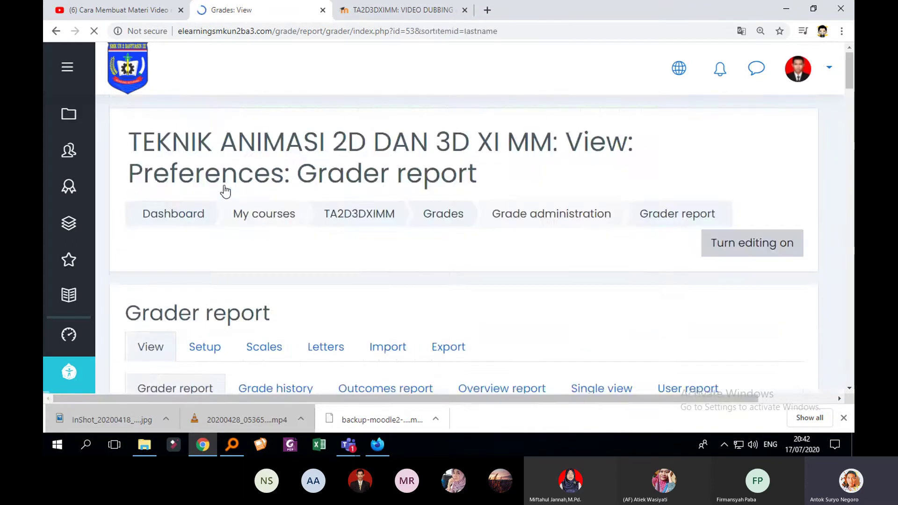
scroll(254, 211, "down", 9)
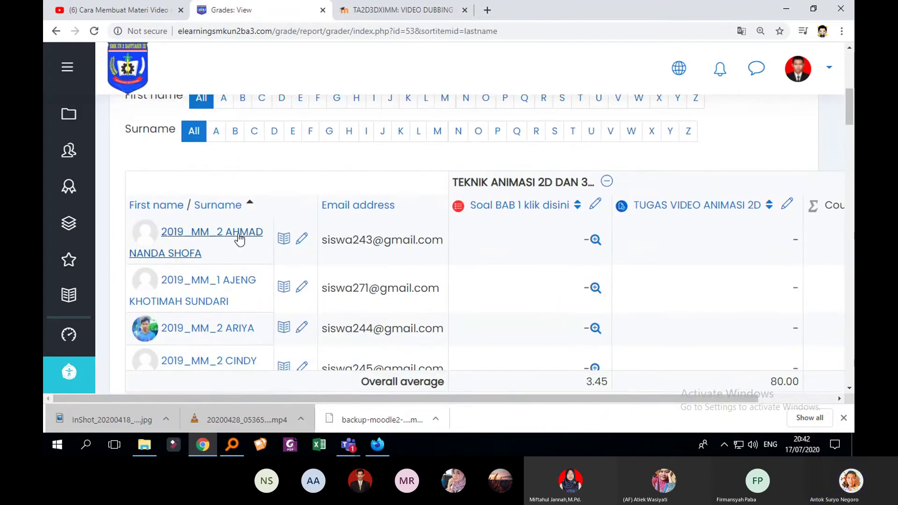
scroll(245, 252, "down", 3)
scroll(250, 234, "down", 3)
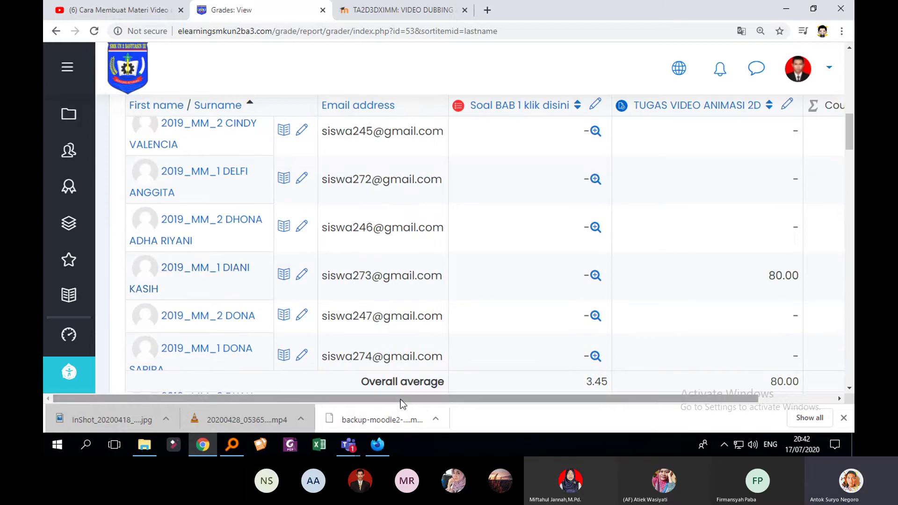
left_click_drag(401, 398, 543, 402)
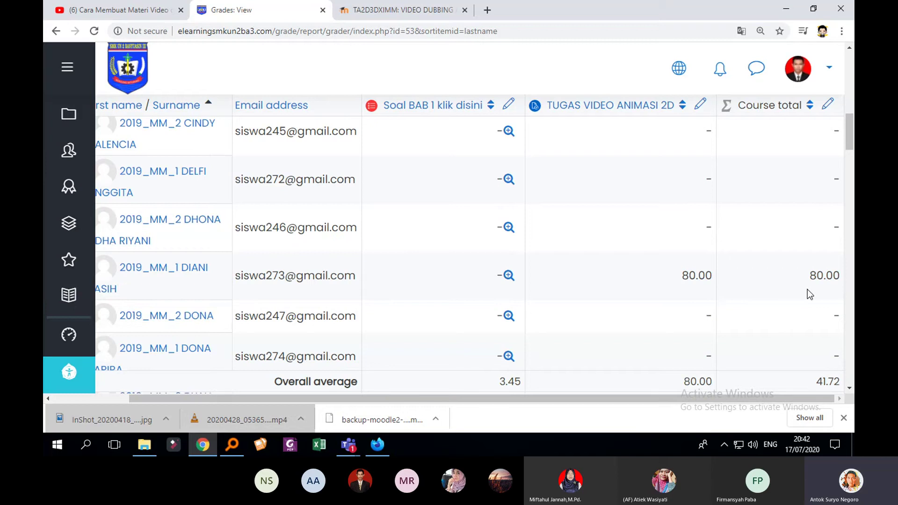
mouse_move(852, 143)
left_mouse_down()
mouse_move(852, 176)
mouse_move(852, 158)
left_mouse_up()
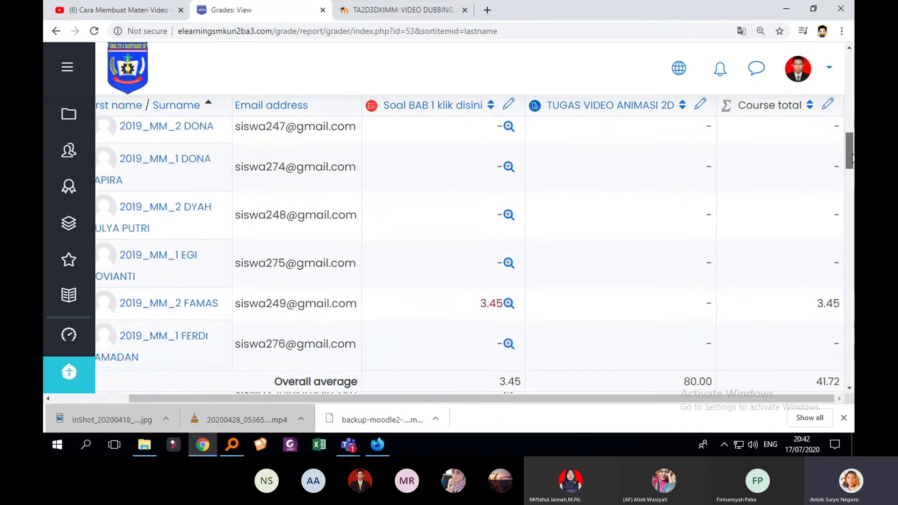
scroll(809, 160, "up", 6)
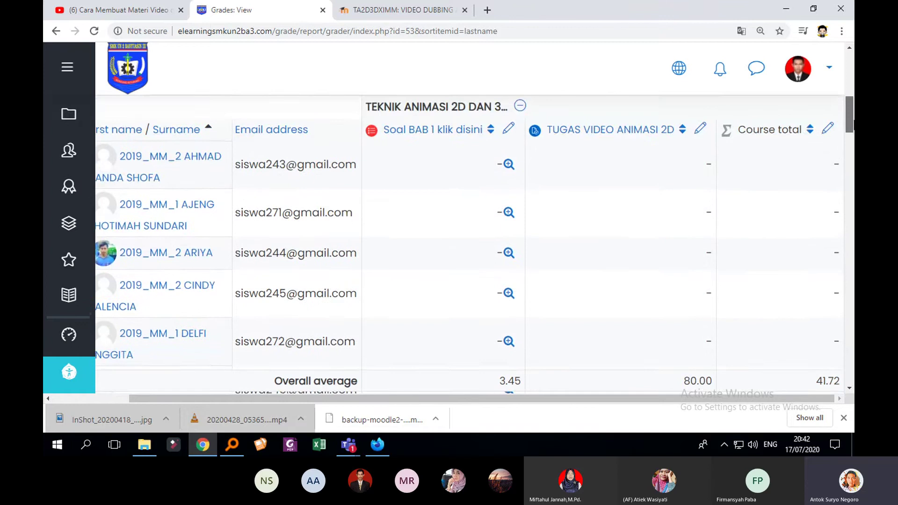
scroll(444, 243, "down", 5)
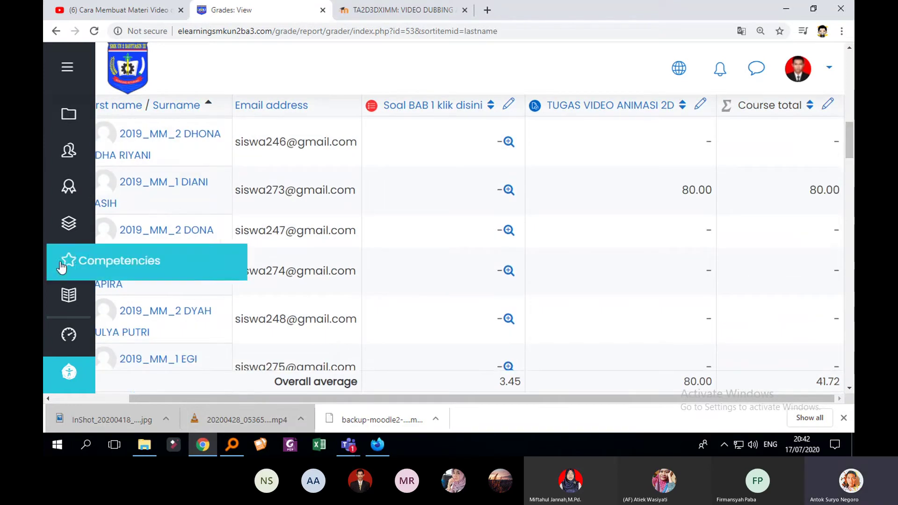
scroll(152, 291, "up", 3)
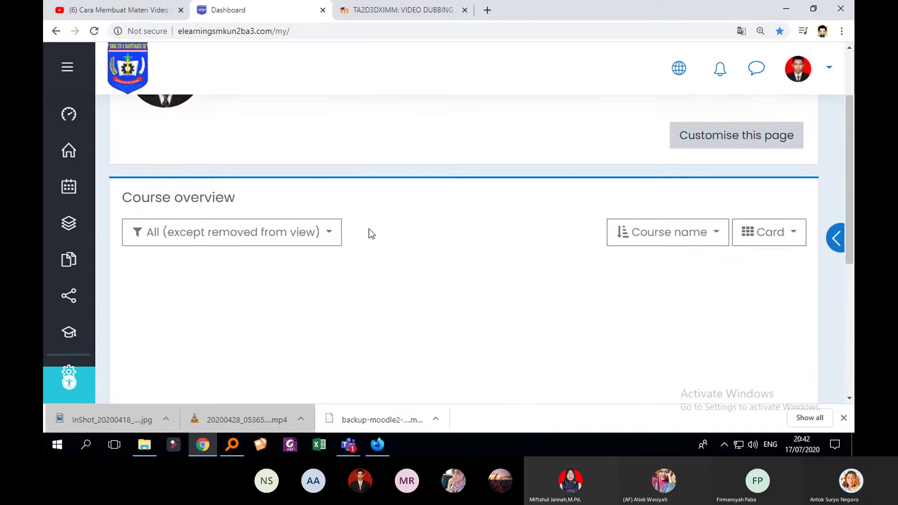
Open the TEKNIK ANIMASI 2D DAN 3D XI MM course and scroll its chapters down to BAB 10
scroll(363, 224, "down", 5)
scroll(361, 241, "up", 1)
left_click(253, 285)
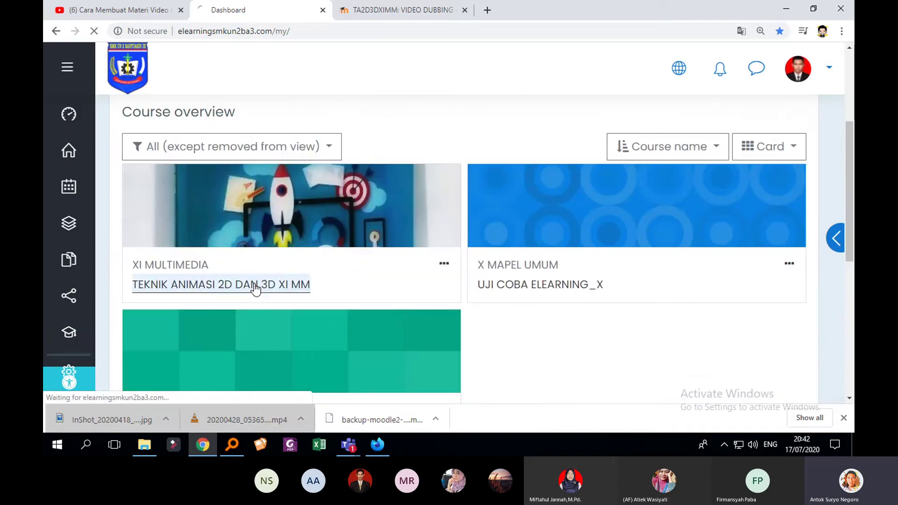
scroll(552, 276, "down", 10)
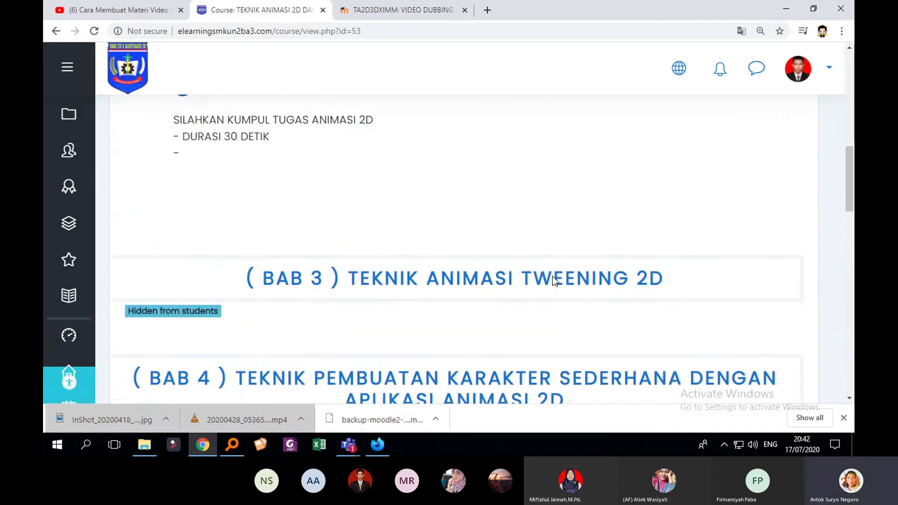
scroll(605, 280, "down", 15)
scroll(603, 277, "up", 5)
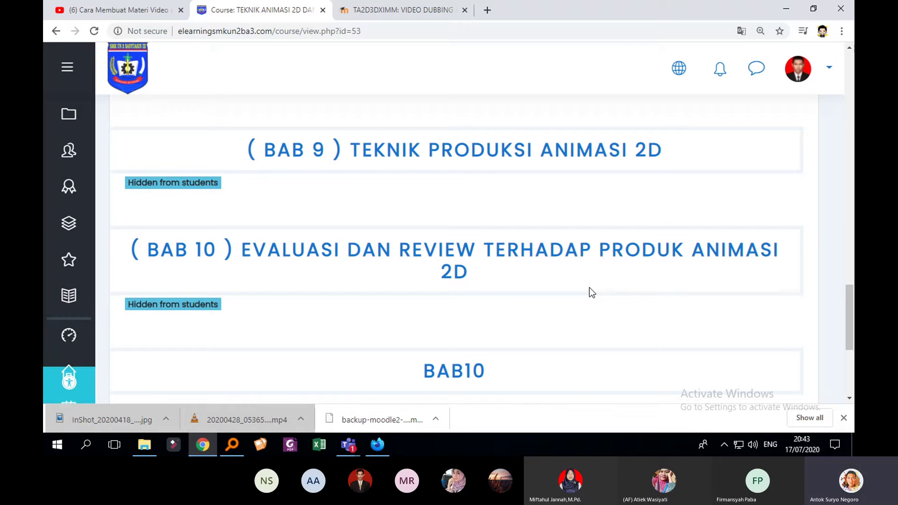
mouse_move(350, 447)
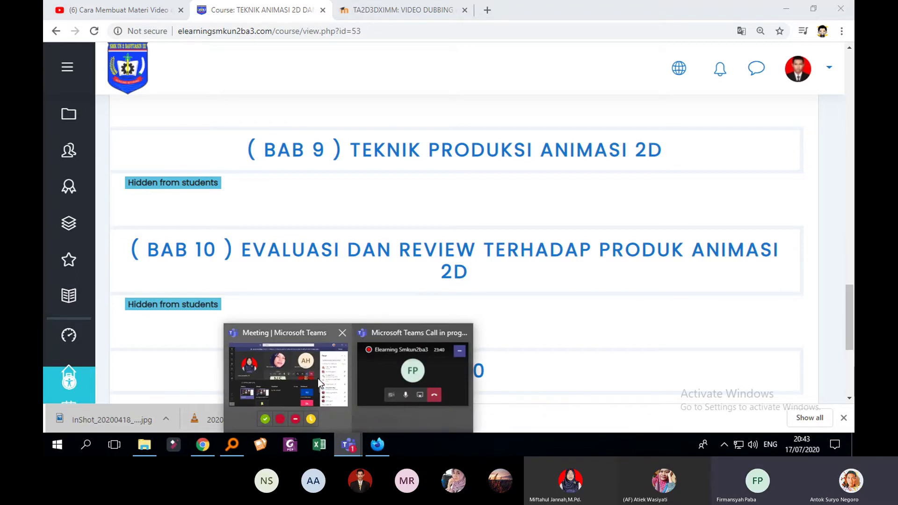
Bring the Teams meeting forward and scroll the People panel to see who is attending
mouse_move(318, 378)
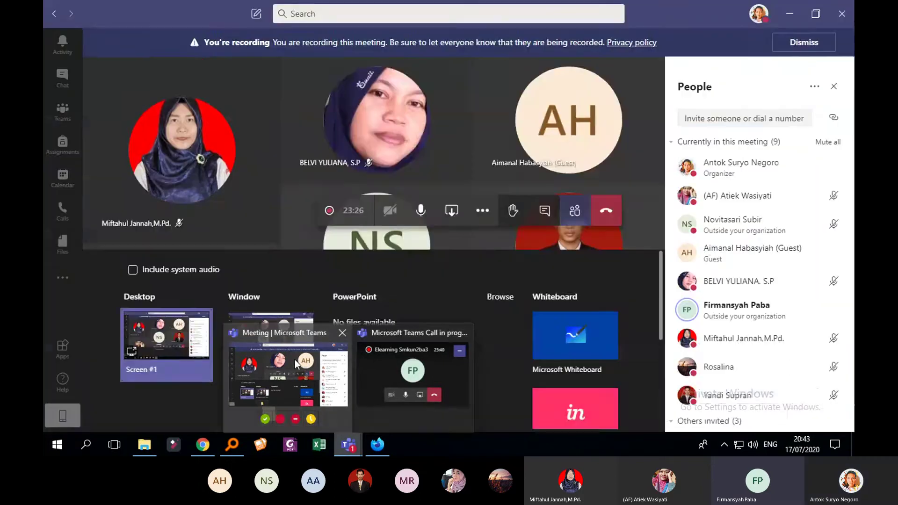
left_click(295, 360)
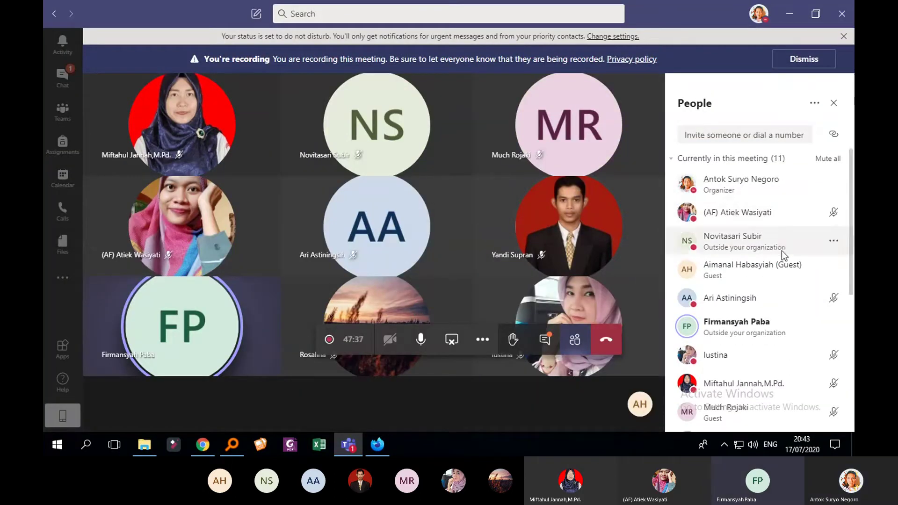
scroll(783, 253, "down", 5)
scroll(784, 260, "up", 3)
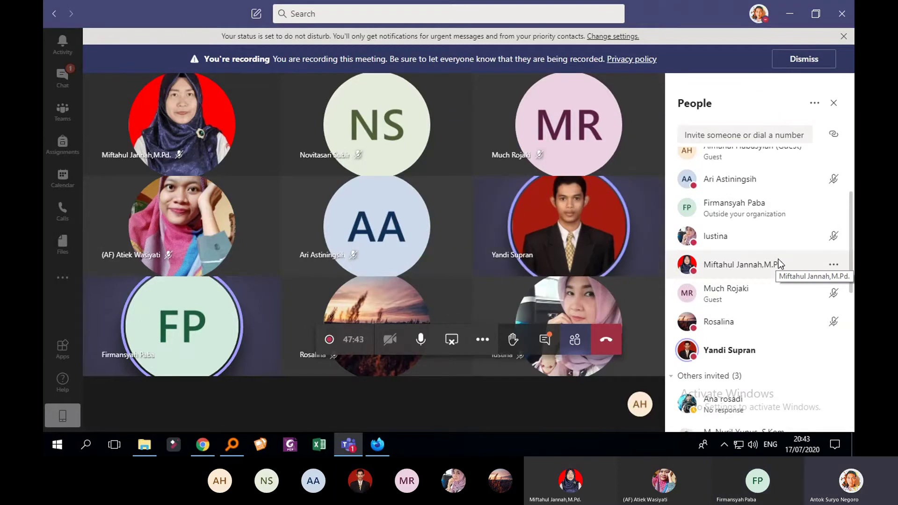
scroll(778, 260, "up", 2)
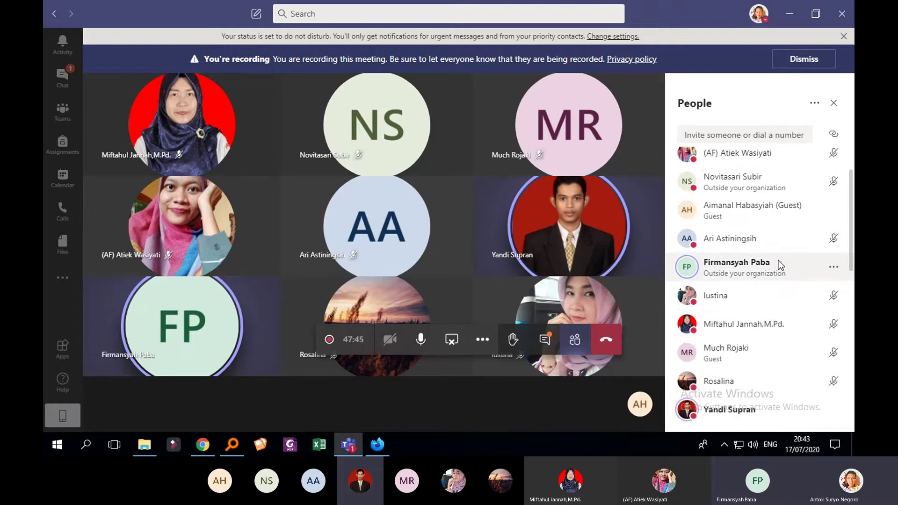
scroll(779, 260, "up", 1)
scroll(774, 268, "down", 2)
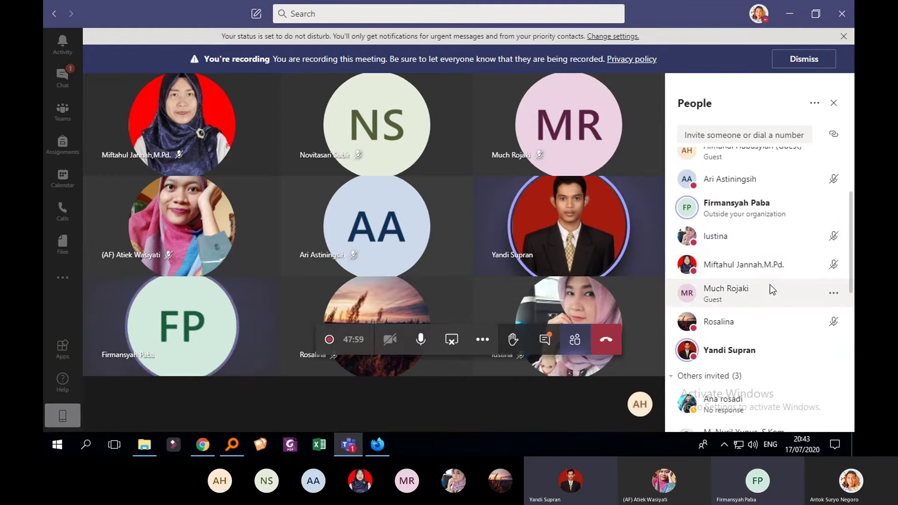
scroll(770, 286, "up", 3)
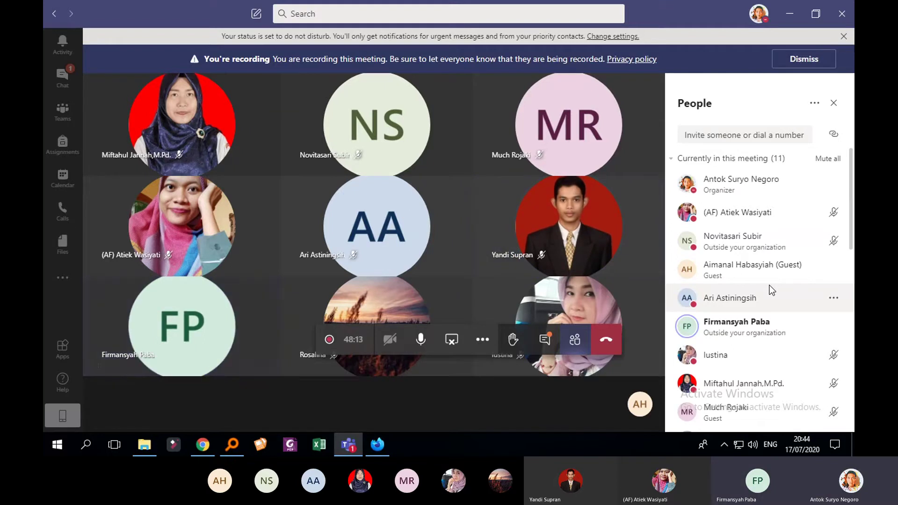
scroll(804, 271, "down", 1)
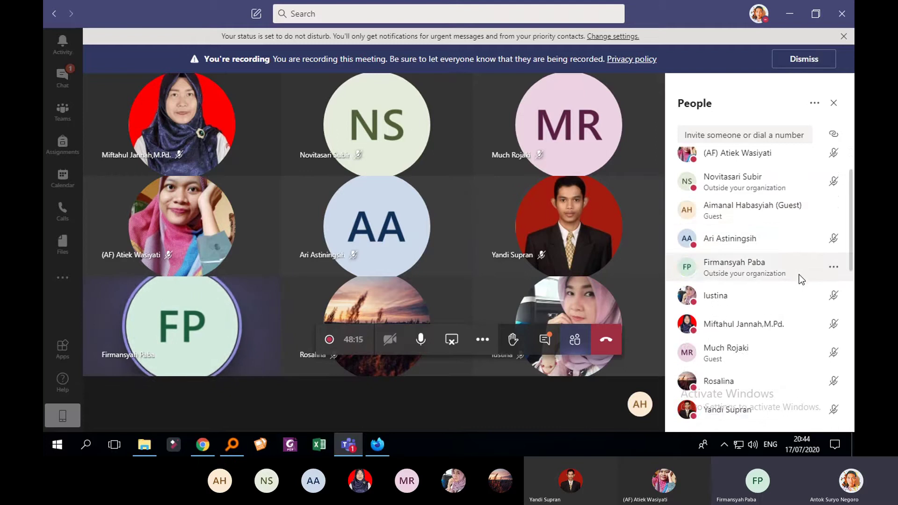
scroll(798, 277, "up", 1)
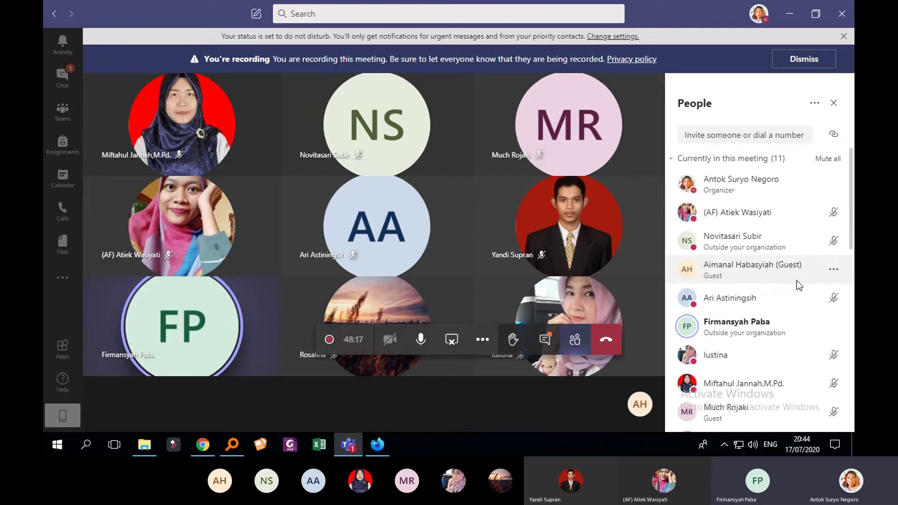
Minimize the Teams meeting to return to the Moodle course page
left_click(792, 18)
scroll(528, 230, "down", 4)
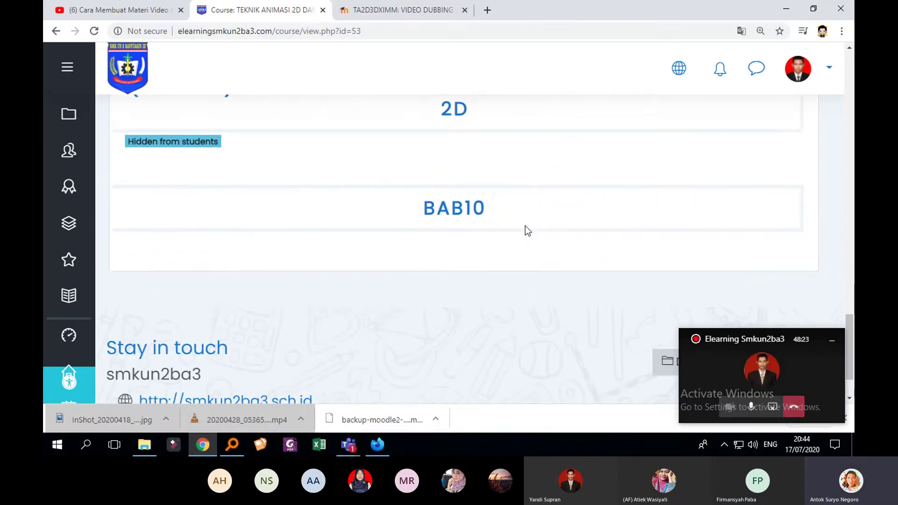
scroll(528, 230, "up", 2)
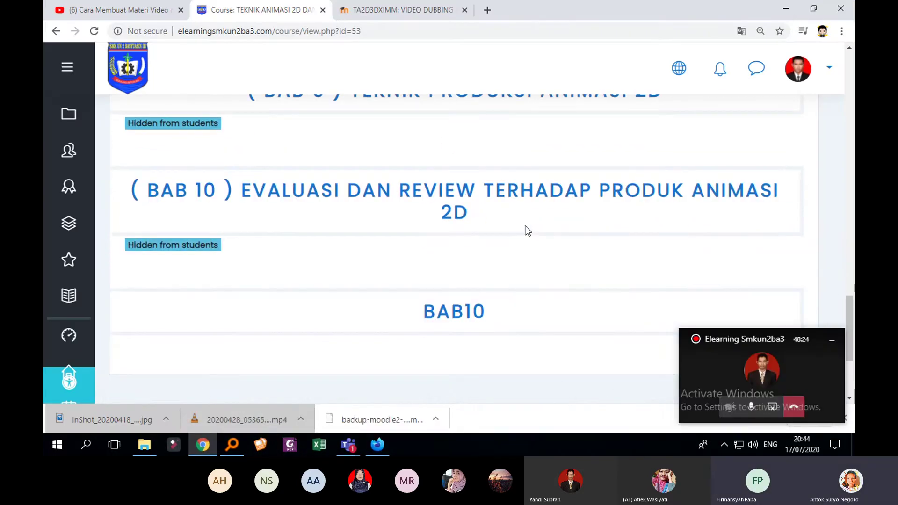
Switch to the Firefox assignment page, choose Edit submission and scroll to the online text editor
left_click(373, 448)
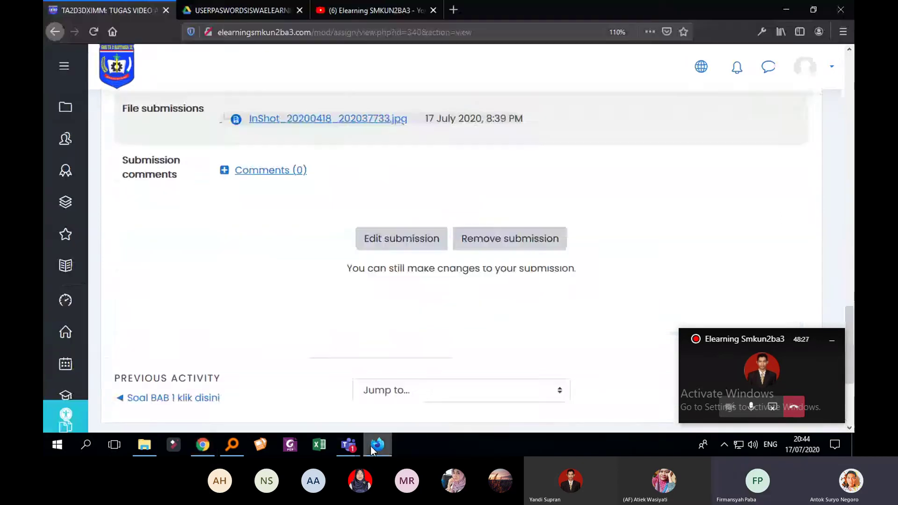
scroll(464, 291, "up", 15)
scroll(463, 293, "down", 10)
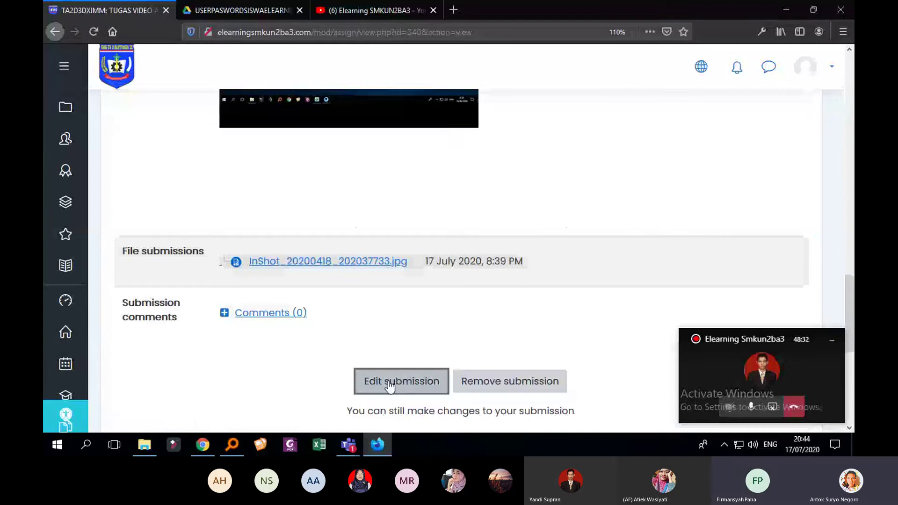
left_click(389, 383)
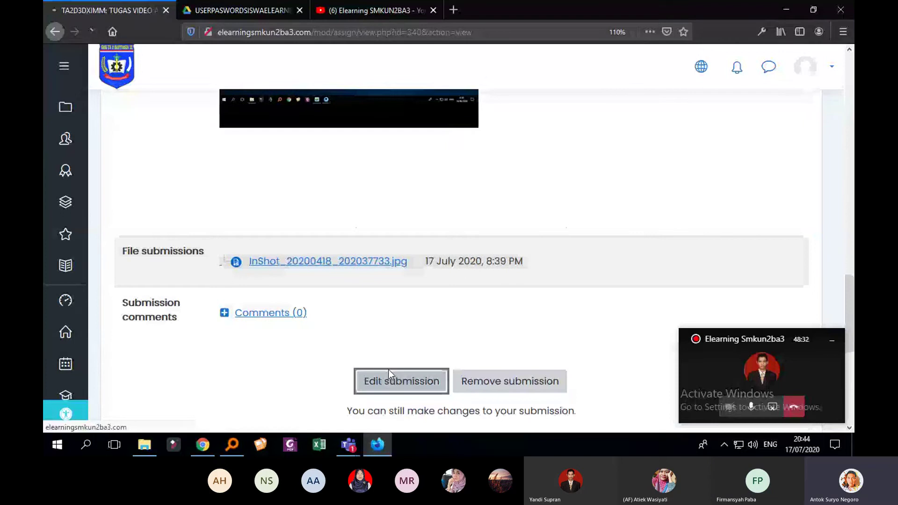
scroll(515, 199, "down", 5)
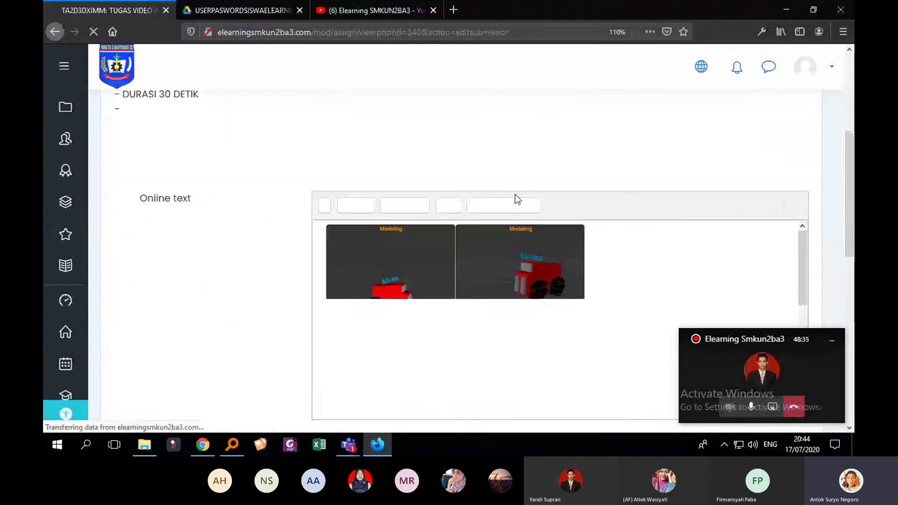
scroll(561, 210, "down", 3)
scroll(621, 226, "up", 3)
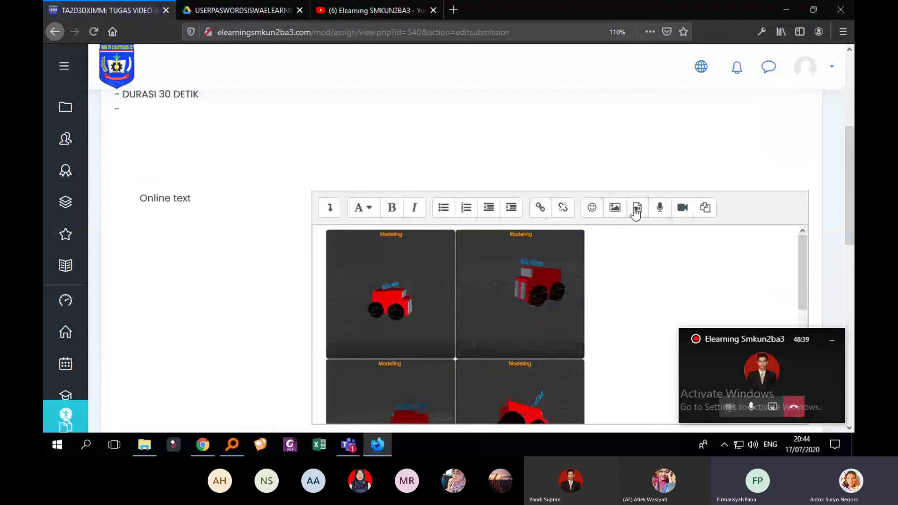
Open Insert media, view the Audio tab options, then close it without inserting
left_click(637, 209)
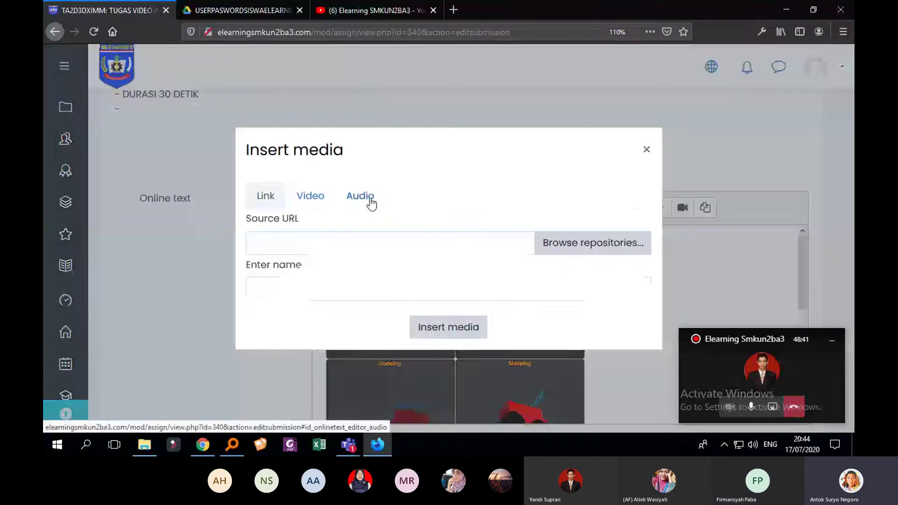
left_click(366, 197)
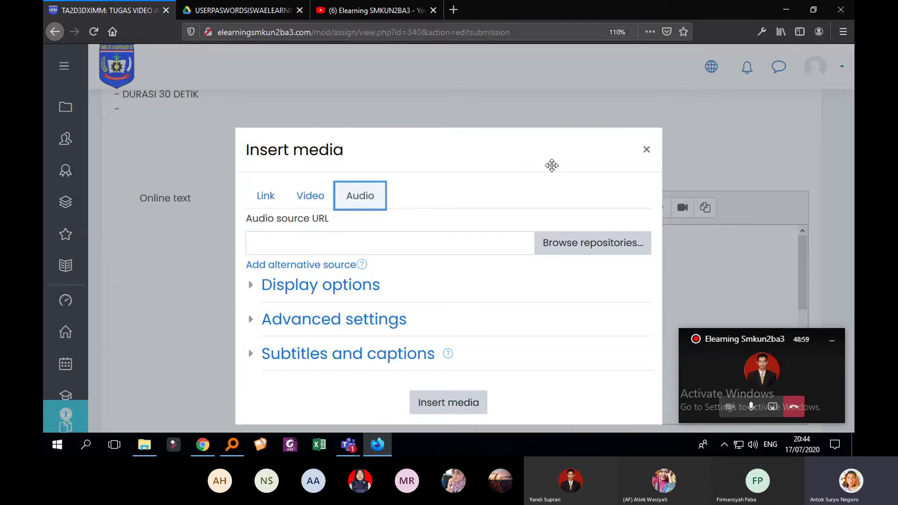
left_click(647, 158)
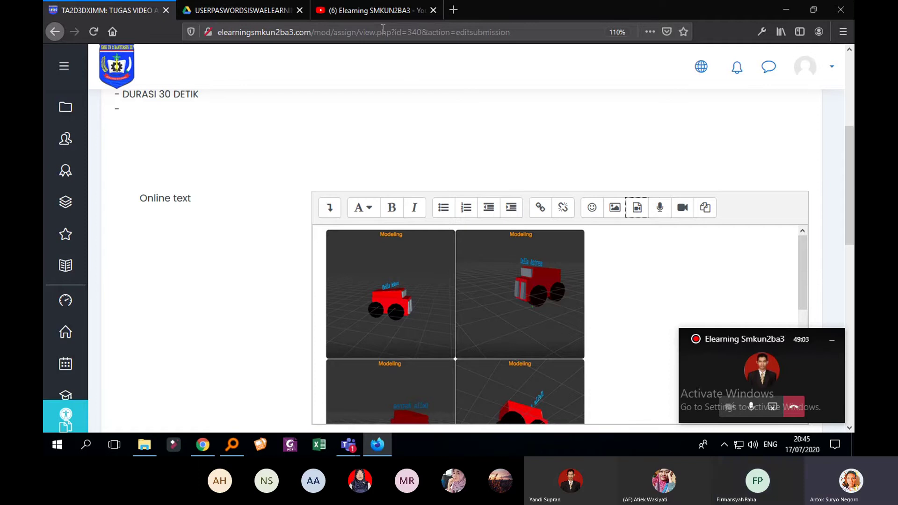
Scroll the online text down to the YouTube playlist link, then open a new Firefox tab
scroll(571, 225, "down", 3)
scroll(724, 263, "down", 3)
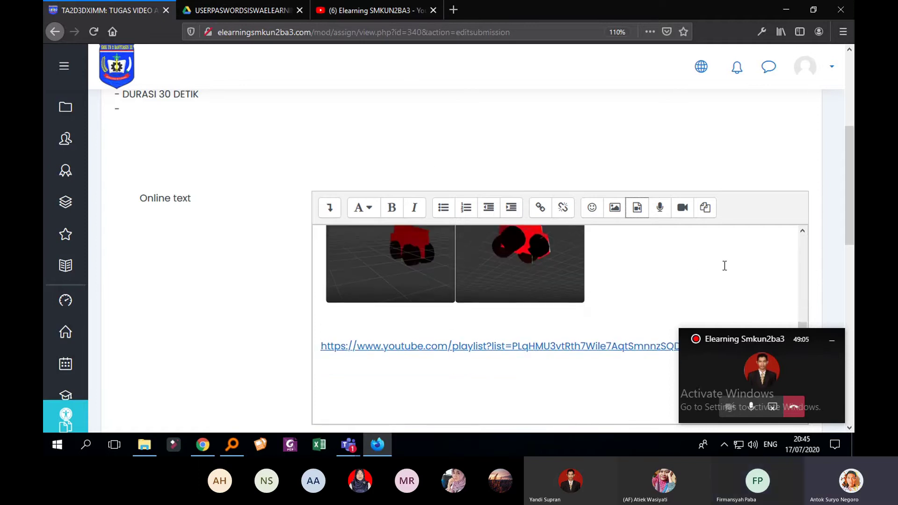
scroll(521, 335, "down", 5)
scroll(568, 253, "up", 3)
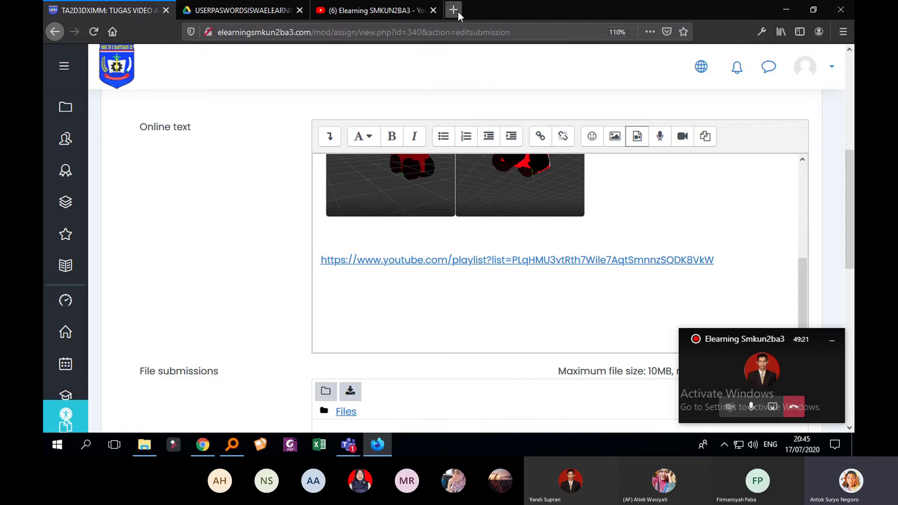
left_click(454, 10)
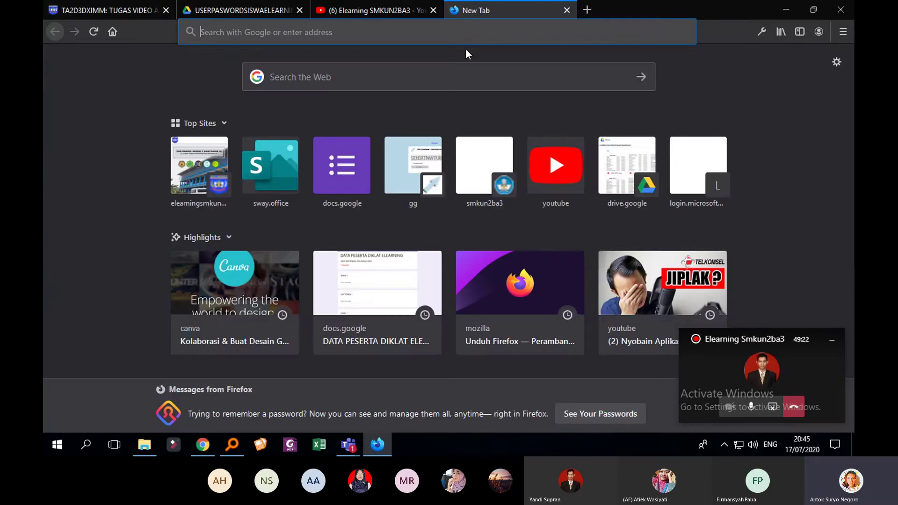
In a new Chrome tab, sign out of the personal Google account and start a fresh sign-in
left_click(202, 445)
left_click(485, 10)
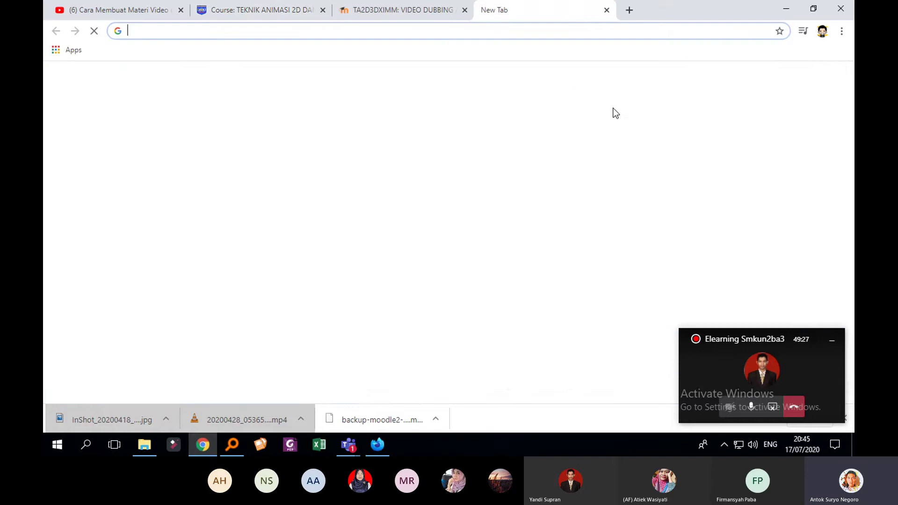
left_click(826, 79)
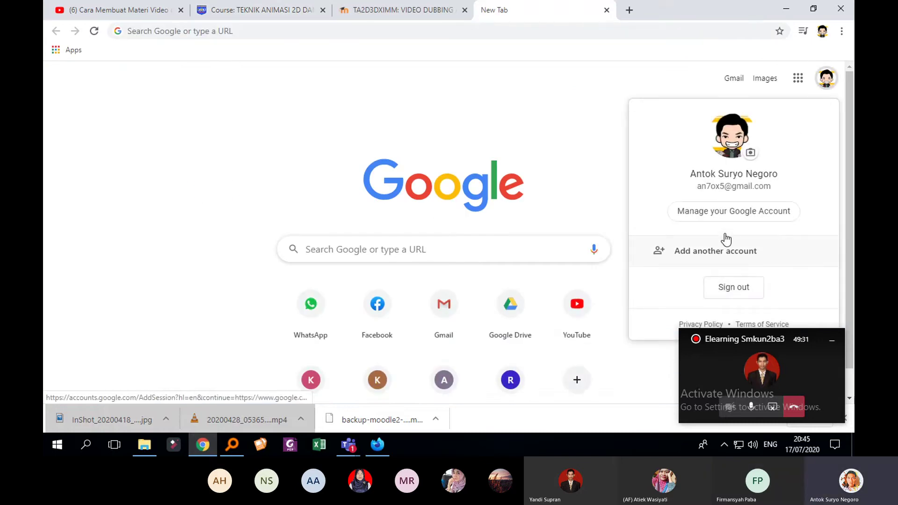
left_click(731, 288)
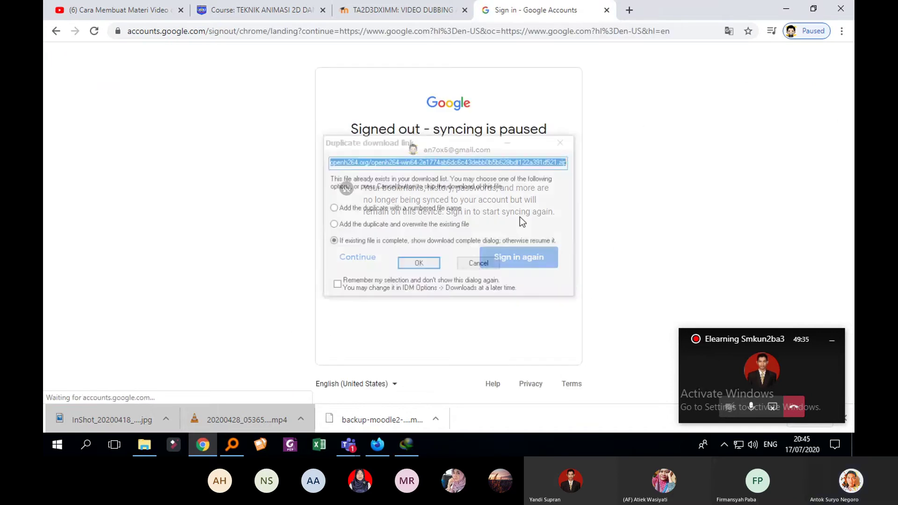
left_click(482, 269)
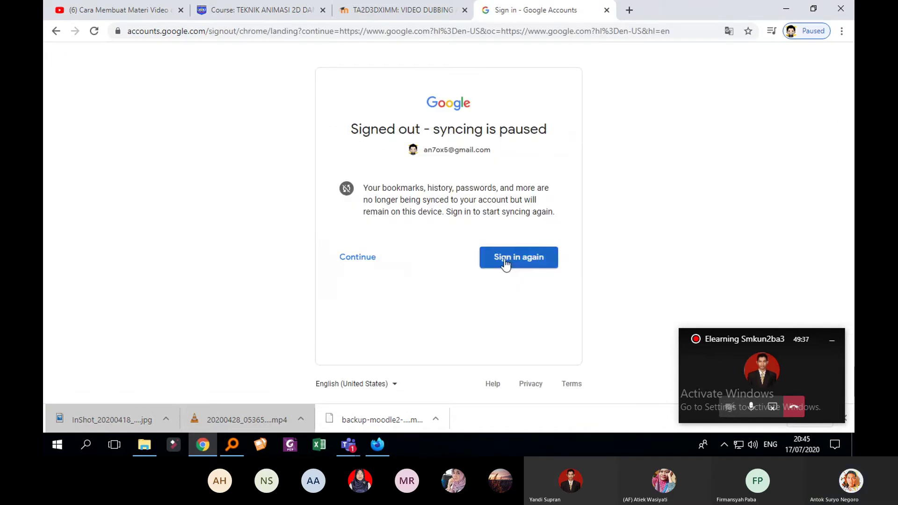
left_click(368, 261)
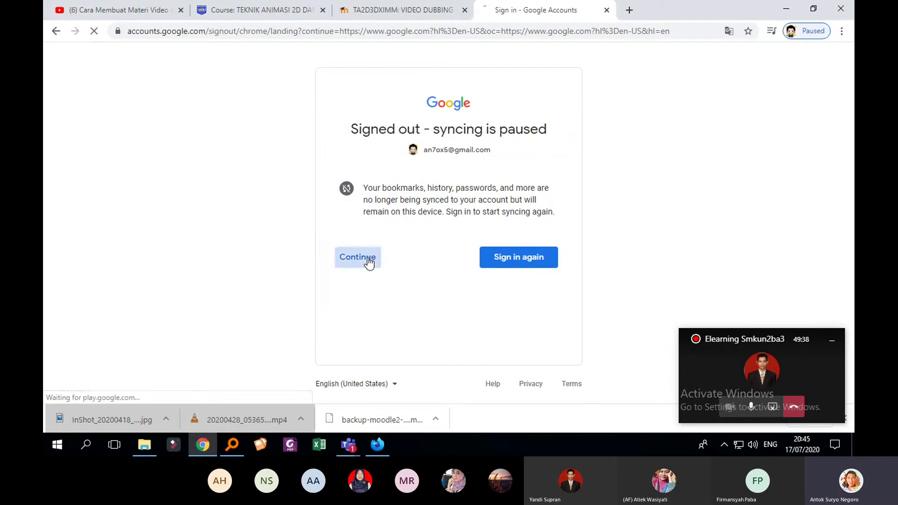
left_click(816, 60)
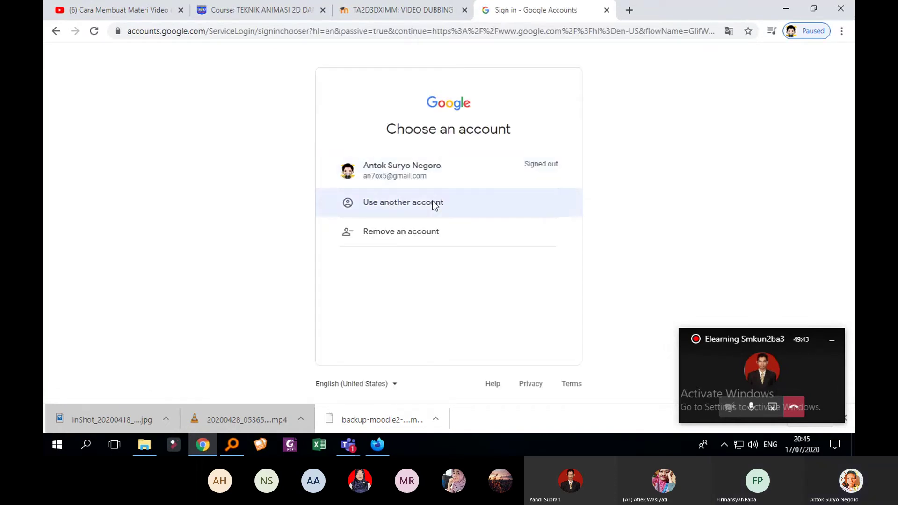
Choose Use another account and enter the school account's e-mail address
left_click(432, 205)
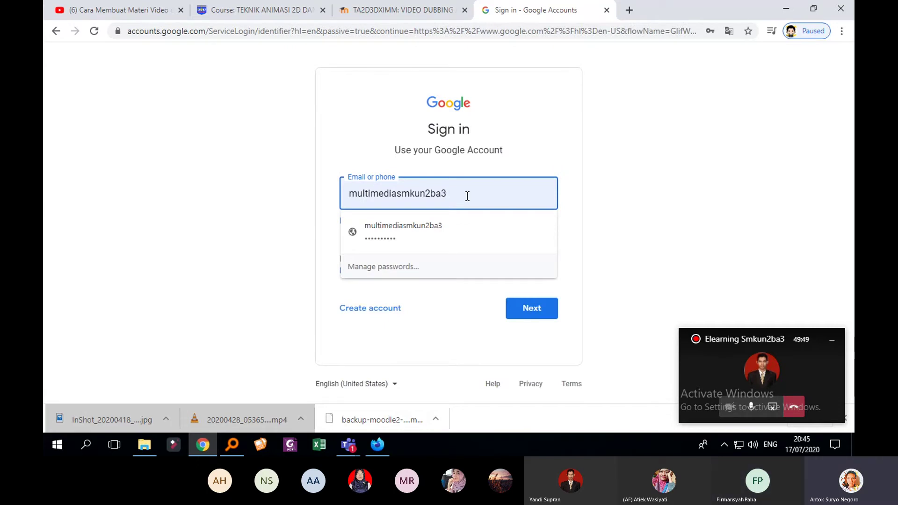
left_click_drag(467, 196, 359, 197)
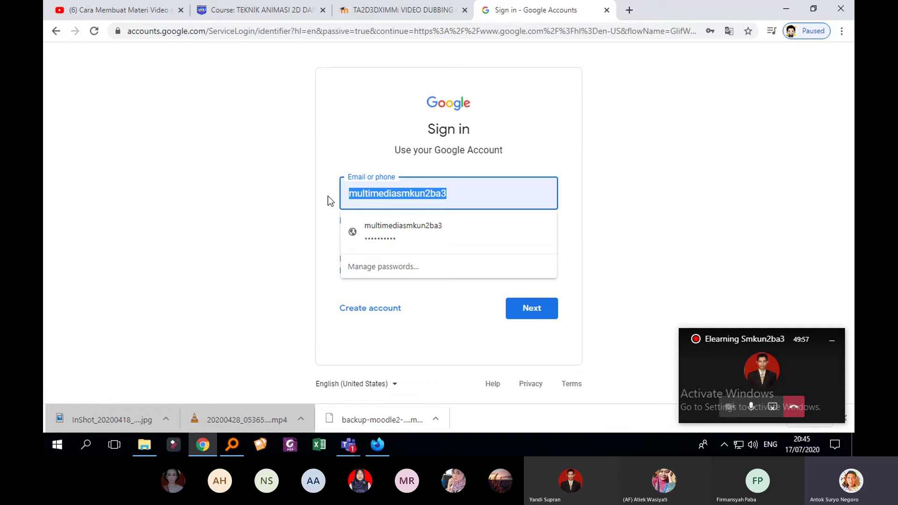
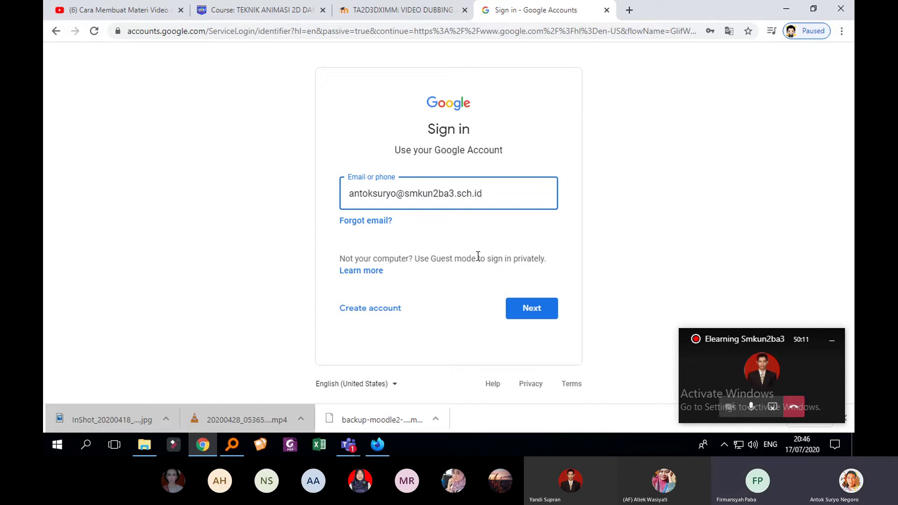
left_click(531, 312)
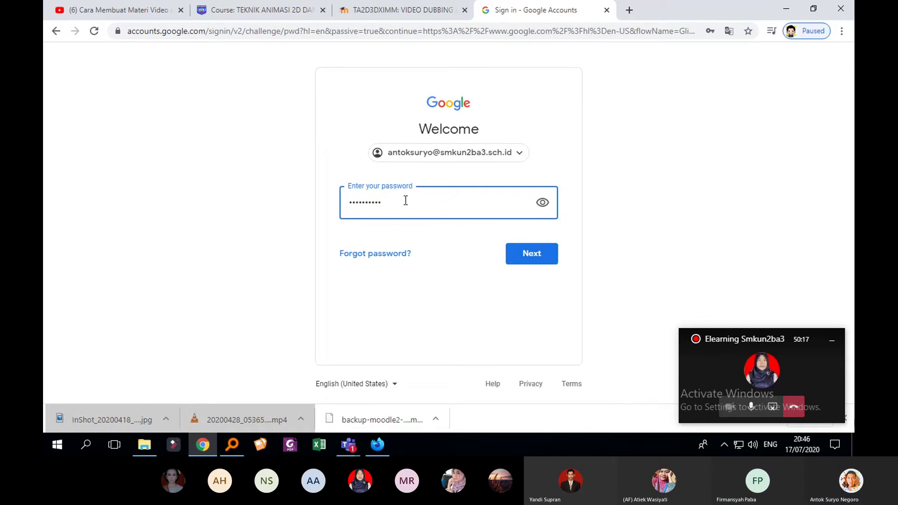
Enter the school account's password to complete the sign-in
left_click_drag(405, 201, 250, 206)
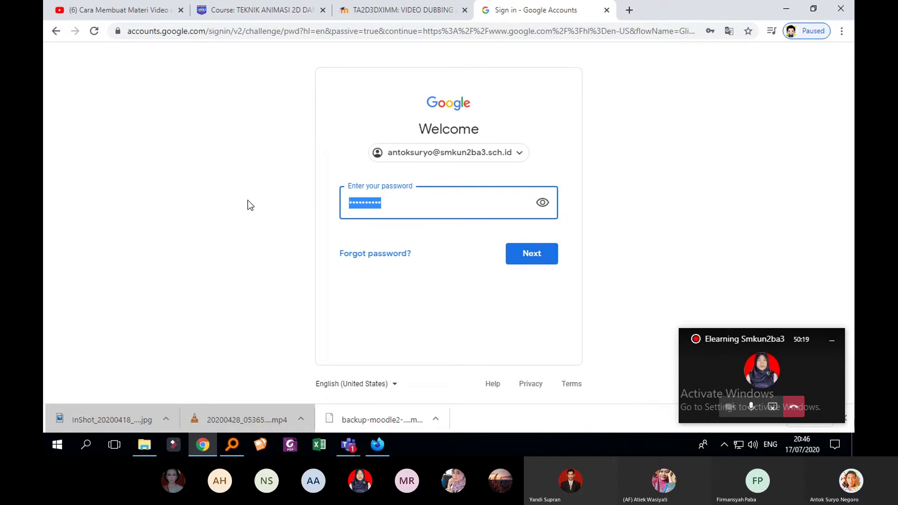
type("••••••")
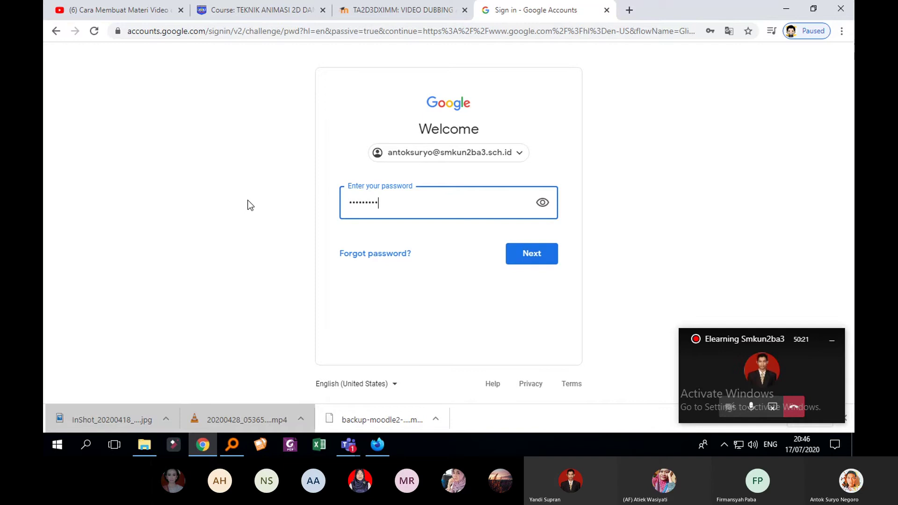
type("•••")
key("Return")
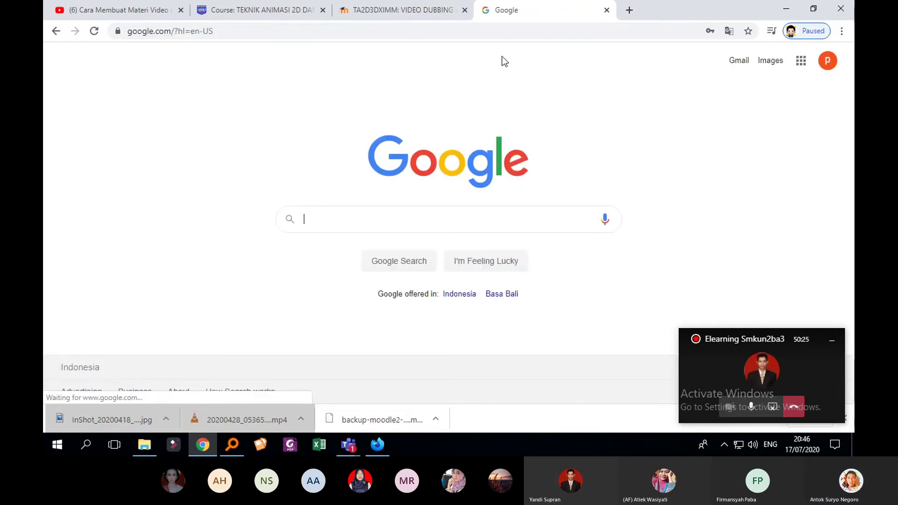
Search Google for 'youtube' and open the YouTube site from the results
left_click(456, 224)
type("you")
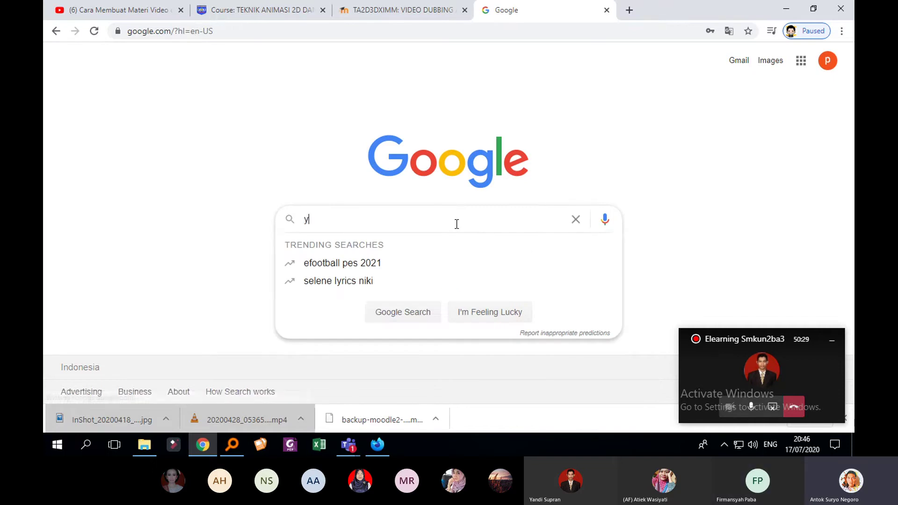
left_click(368, 242)
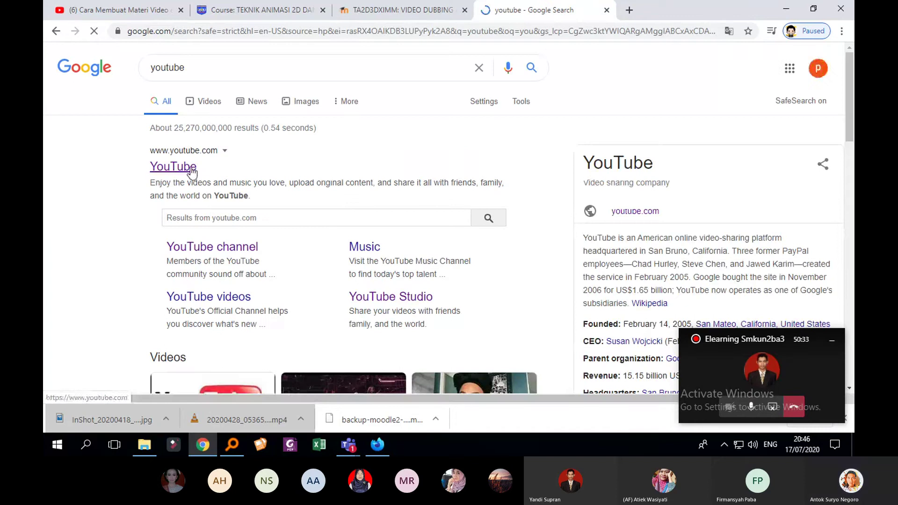
left_click(185, 170)
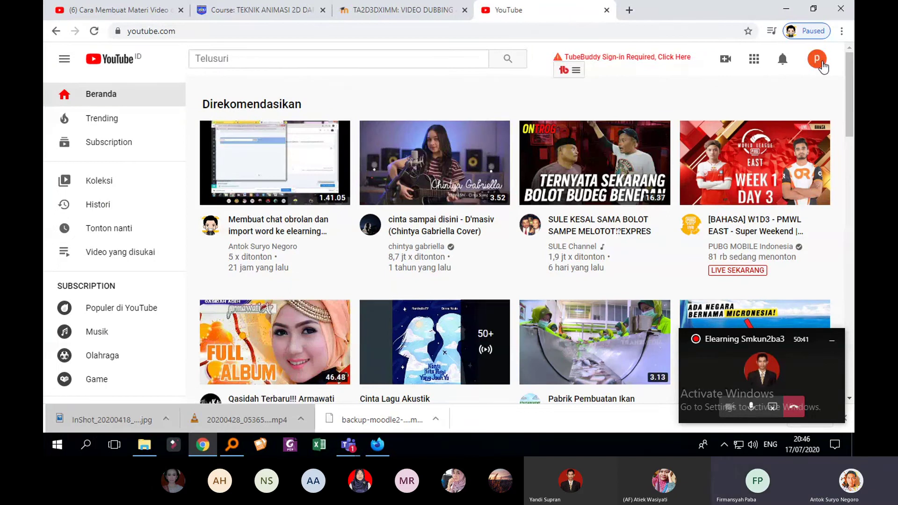
Sign out of the current YouTube account from the avatar menu
left_click(821, 63)
scroll(727, 149, "down", 2)
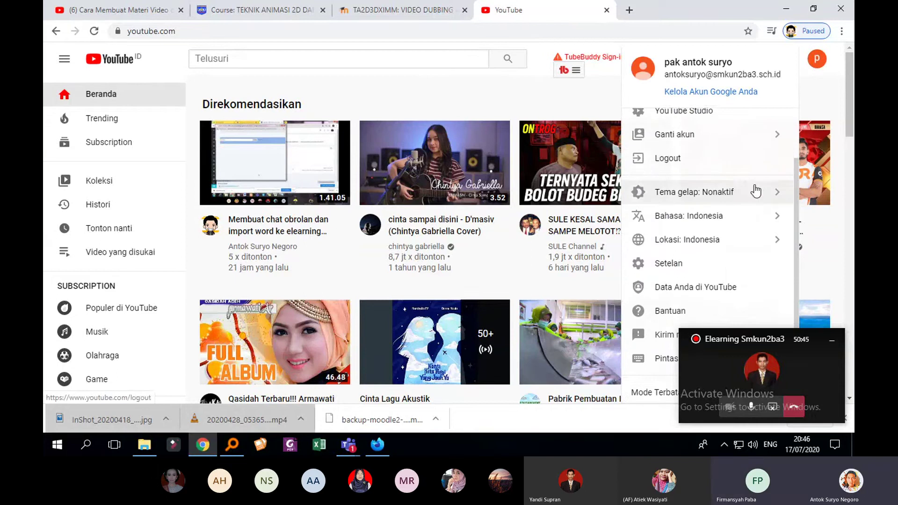
scroll(742, 208, "down", 1)
left_click(697, 155)
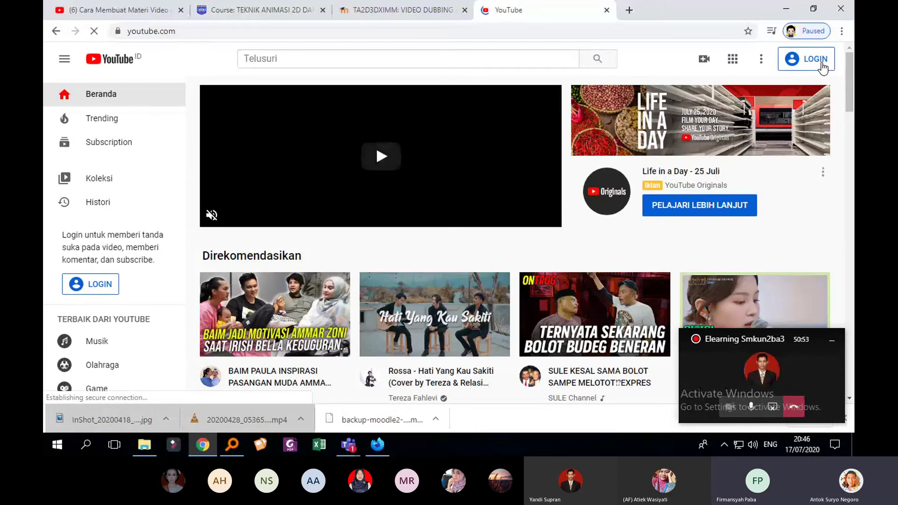
Log back into YouTube with the school account and its password
left_click(820, 64)
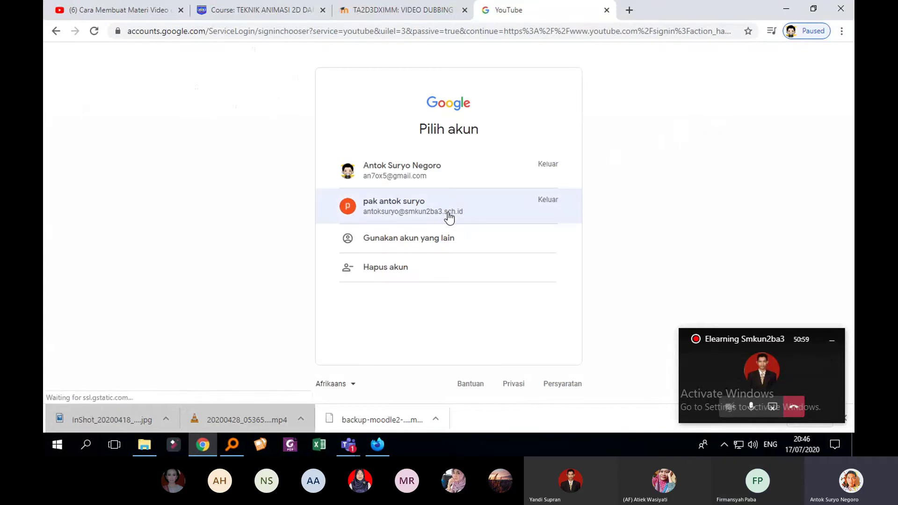
left_click(448, 215)
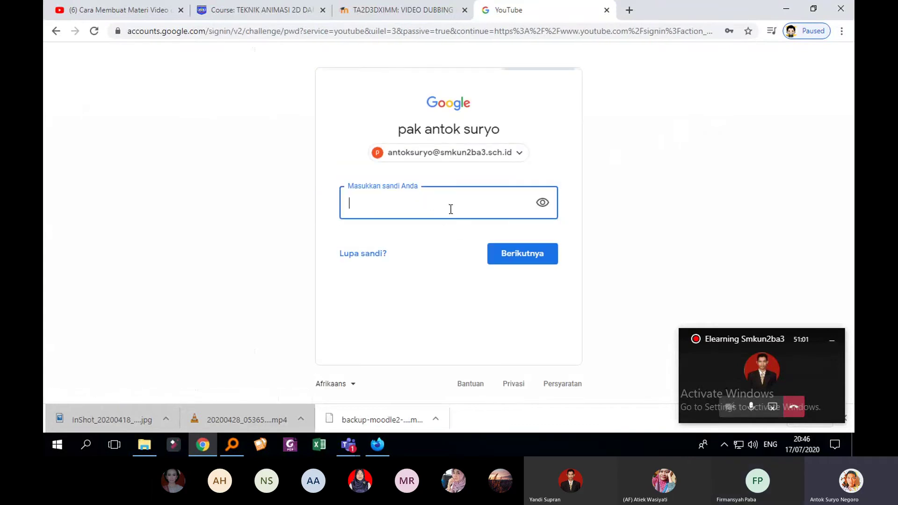
left_click(450, 208)
type("••••")
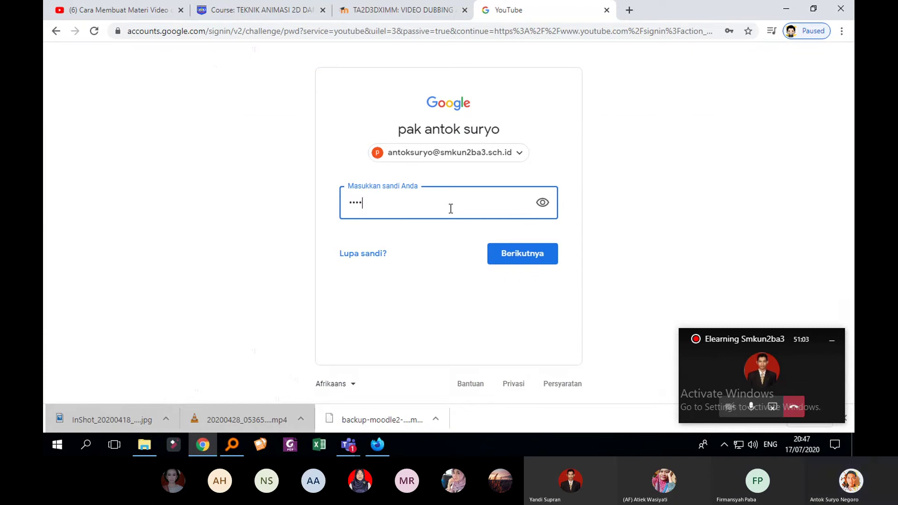
key("Return")
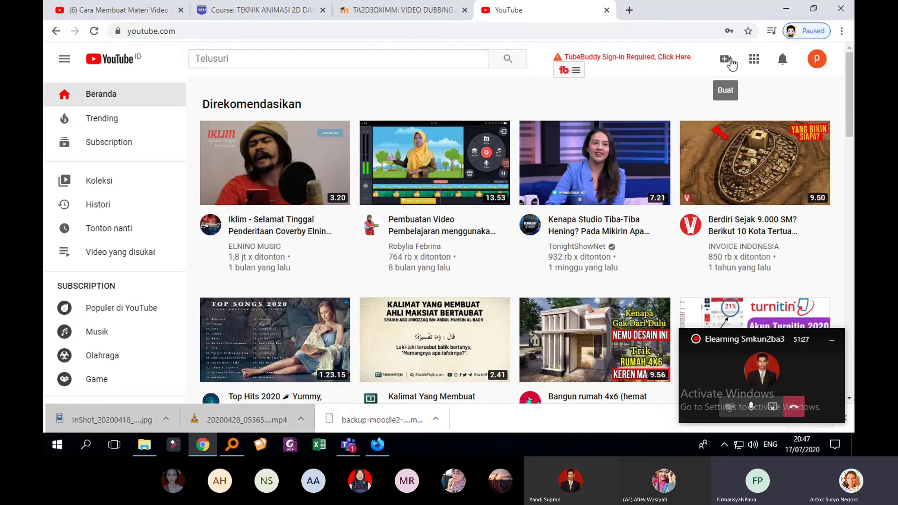
Choose Buat > Upload video and create the channel with the account's own name
left_click(731, 61)
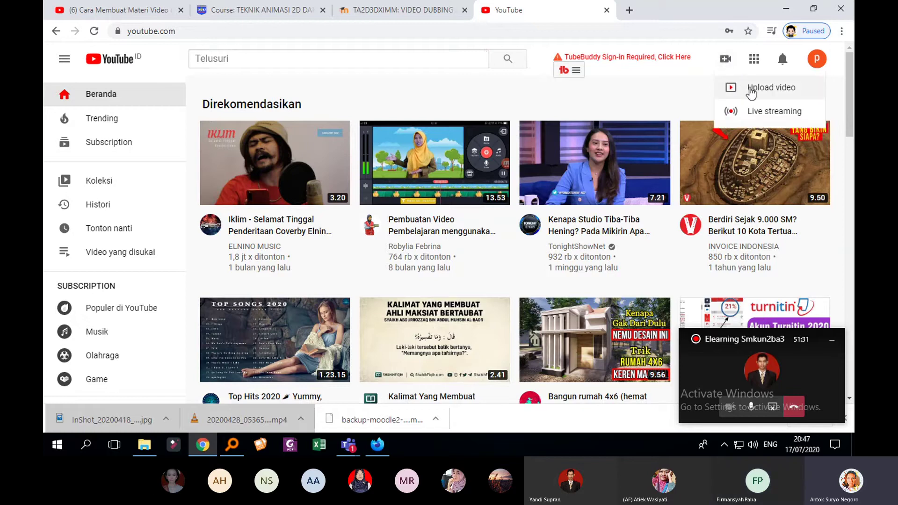
left_click(751, 93)
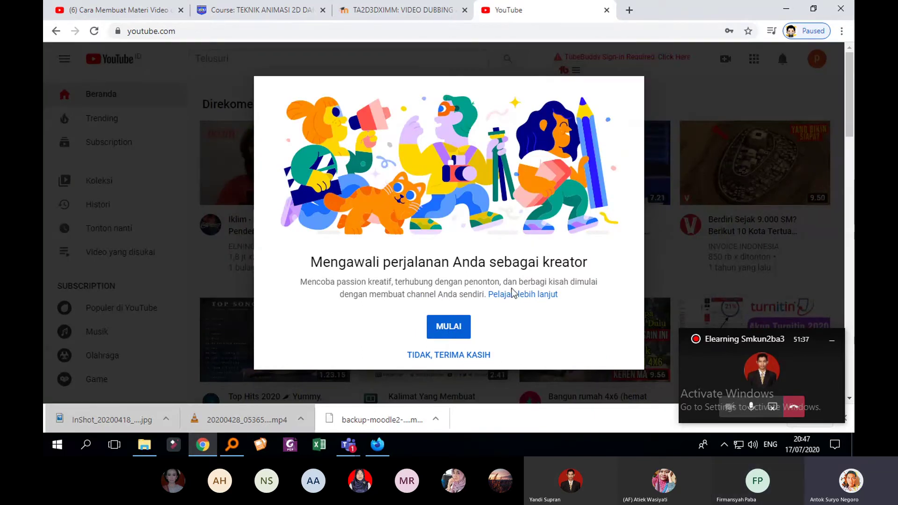
left_click(455, 329)
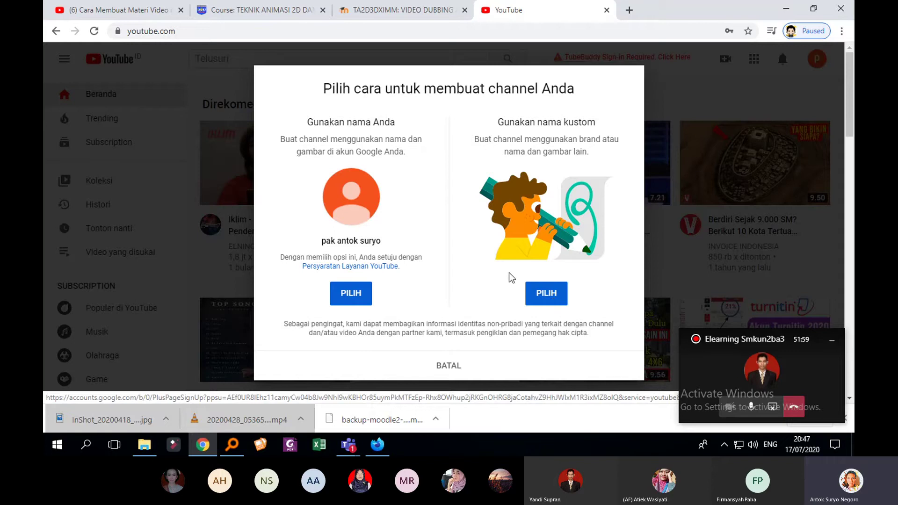
left_click(546, 295)
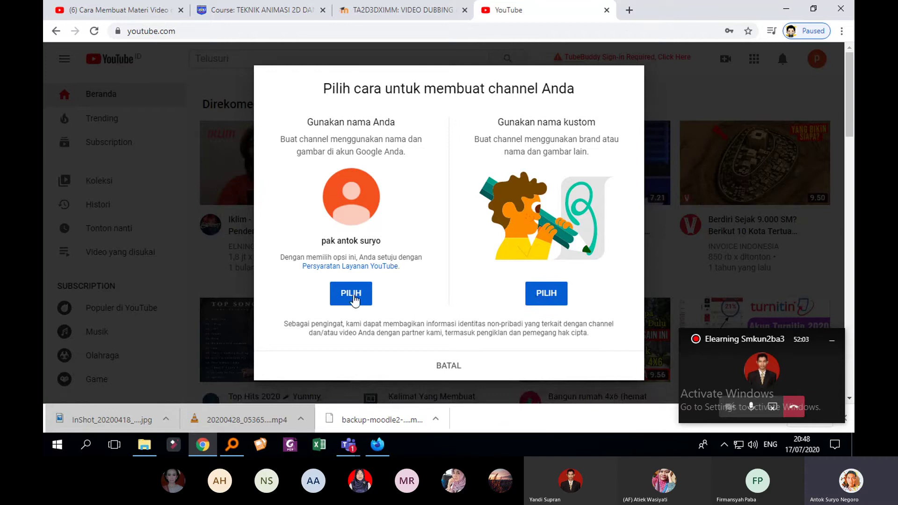
left_click(354, 299)
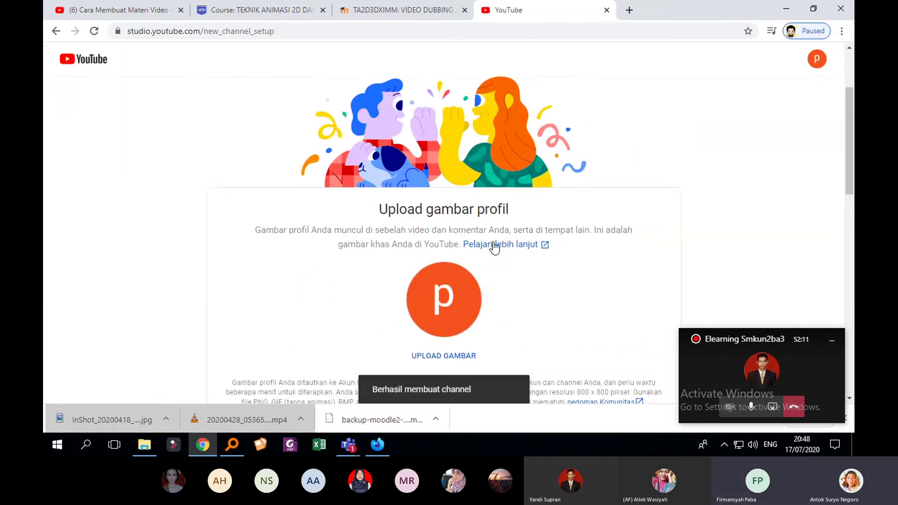
Start choosing a channel profile picture with UPLOAD GAMBAR, then cancel the file picker
scroll(495, 248, "down", 3)
scroll(471, 269, "up", 2)
scroll(475, 267, "down", 3)
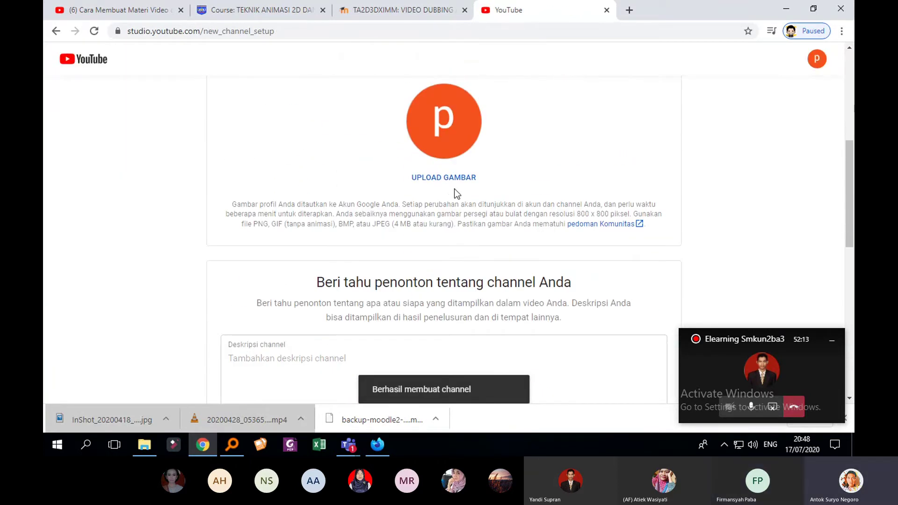
left_click(456, 179)
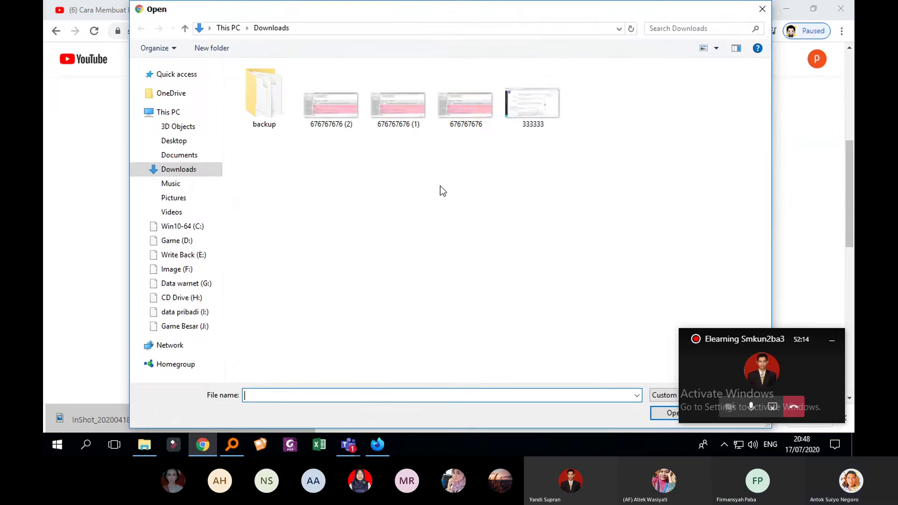
key("Escape")
Skip the remaining channel setup with SIAPKAN NANTI
scroll(608, 178, "down", 4)
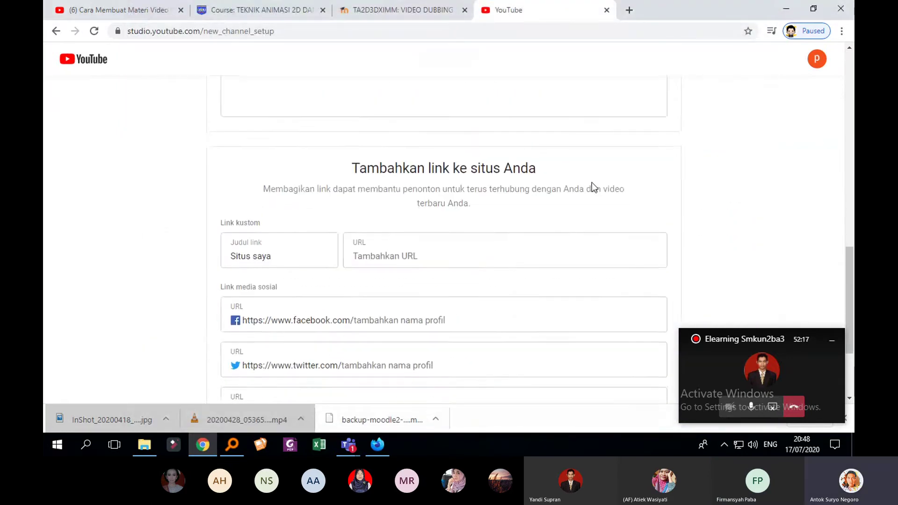
scroll(590, 186, "down", 1)
scroll(583, 196, "down", 2)
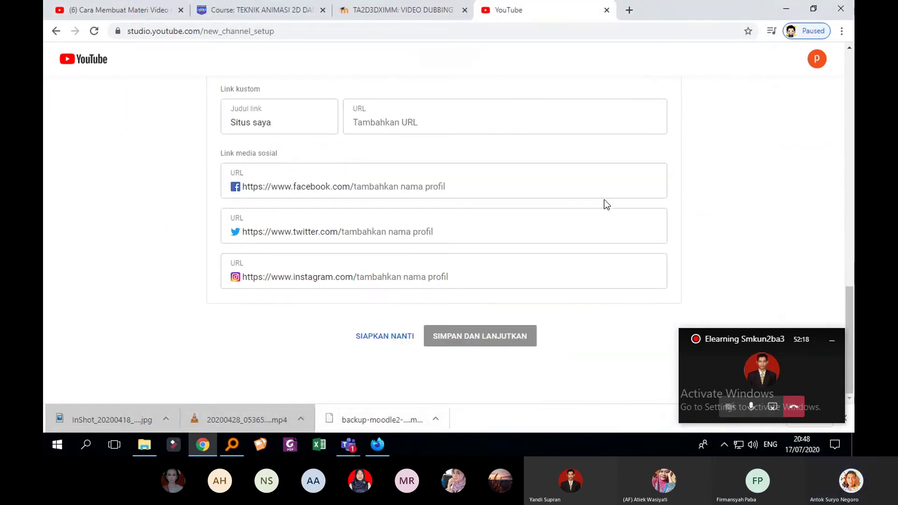
left_click(377, 337)
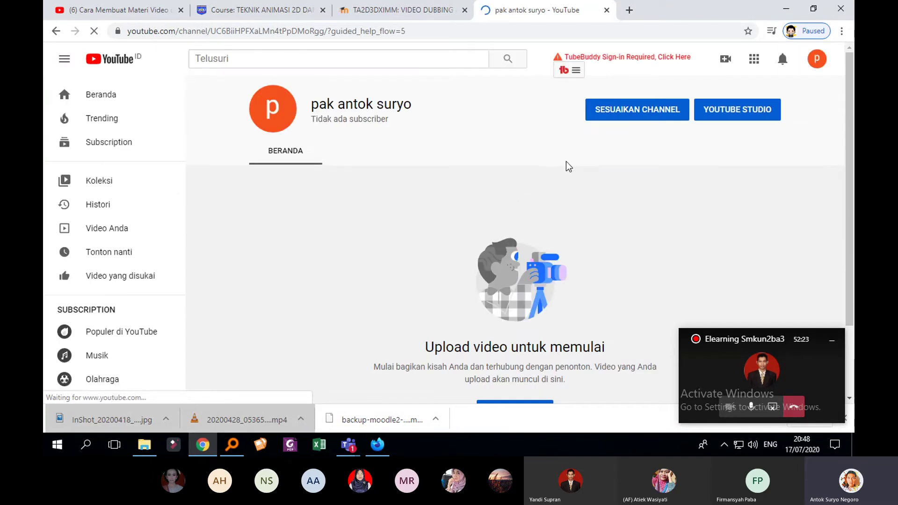
Dismiss the help tip and choose Upload video from the create camera menu
left_click(707, 177)
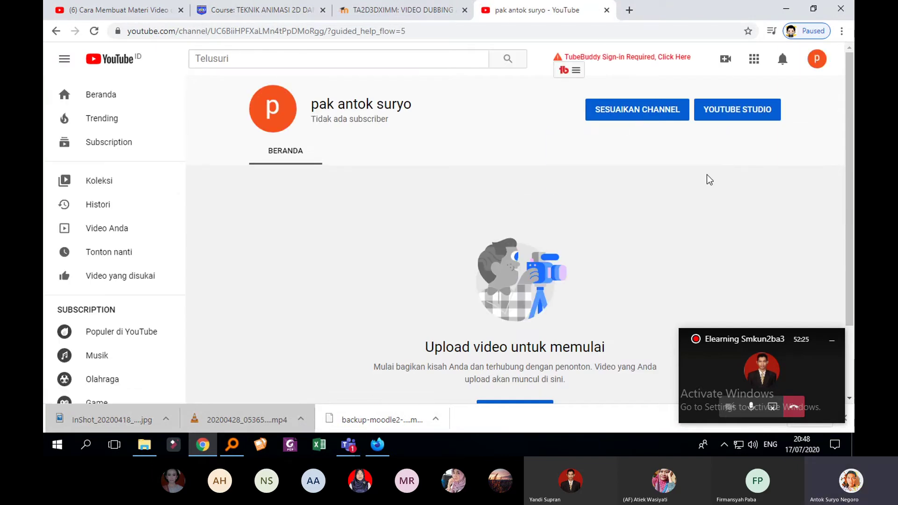
left_click(728, 61)
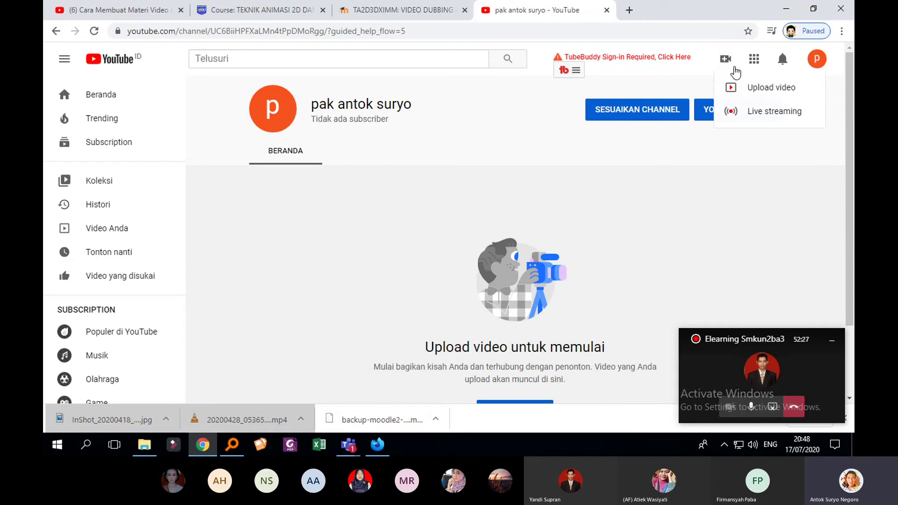
left_click(760, 88)
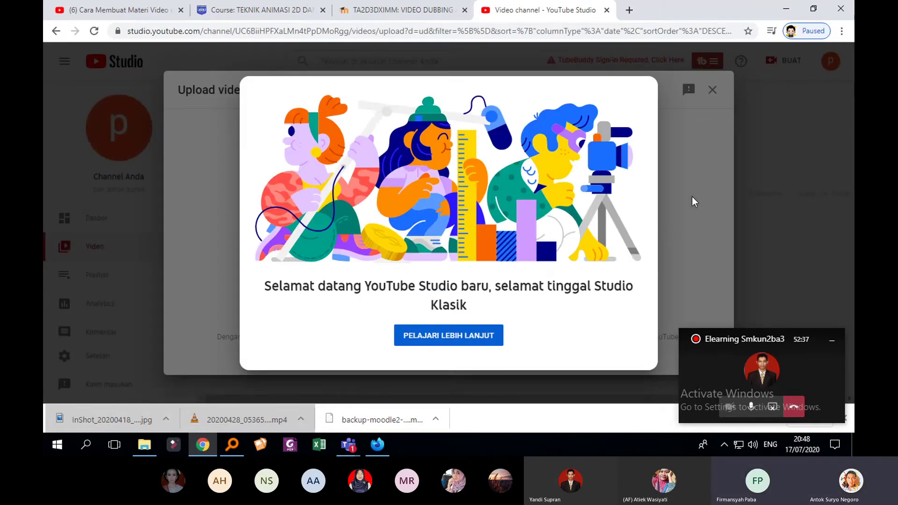
Upload 20200428_053654 (1).mp4 and begin retyping its Judul title, starting with 'Tug'
left_click(709, 198)
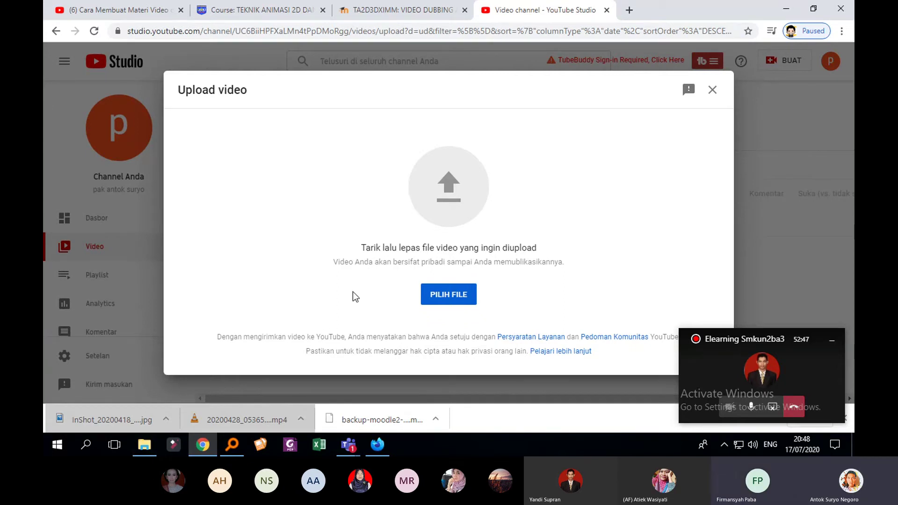
left_click(449, 296)
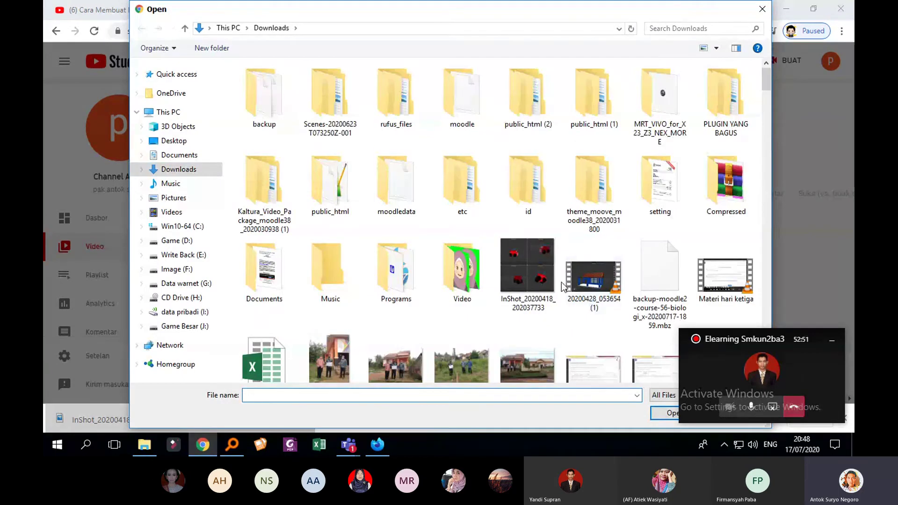
left_click(566, 283)
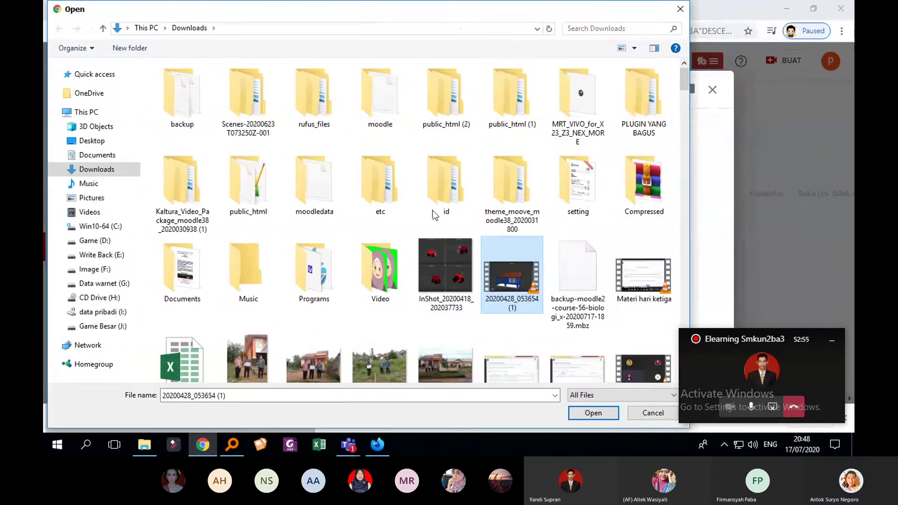
left_click(587, 414)
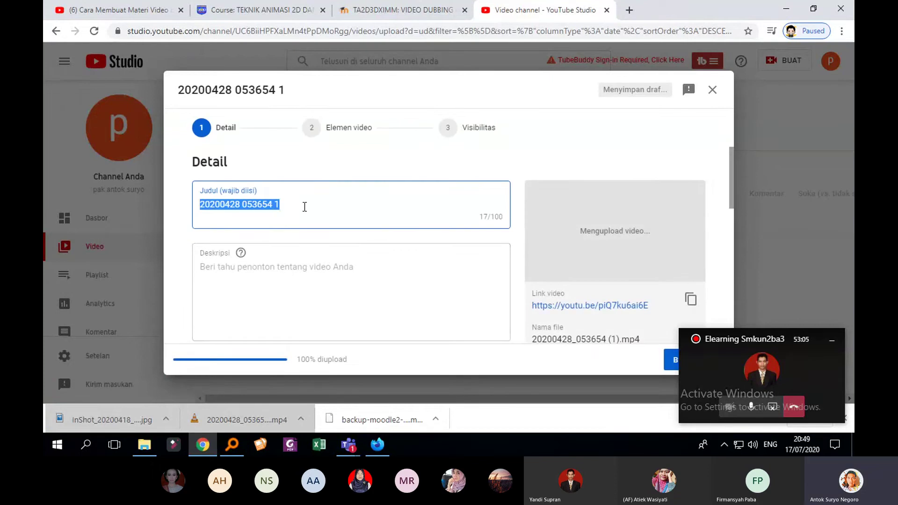
type("T")
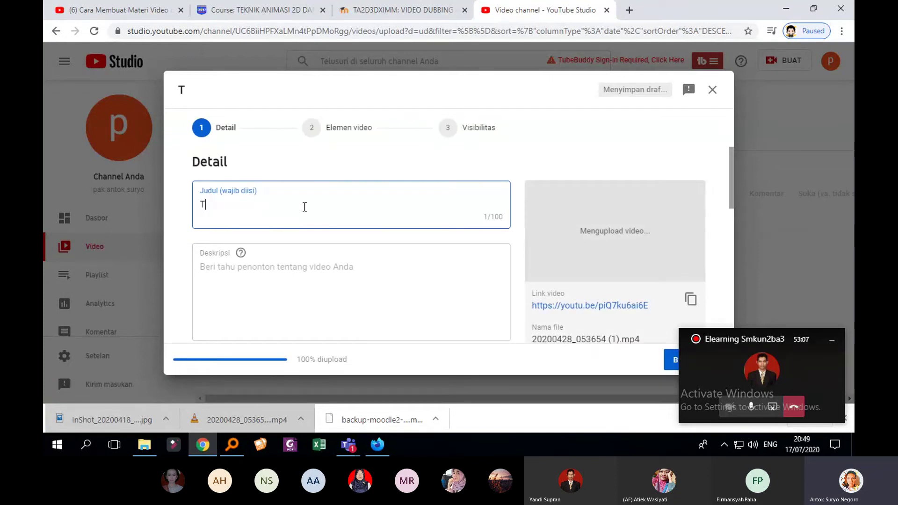
type("ug")
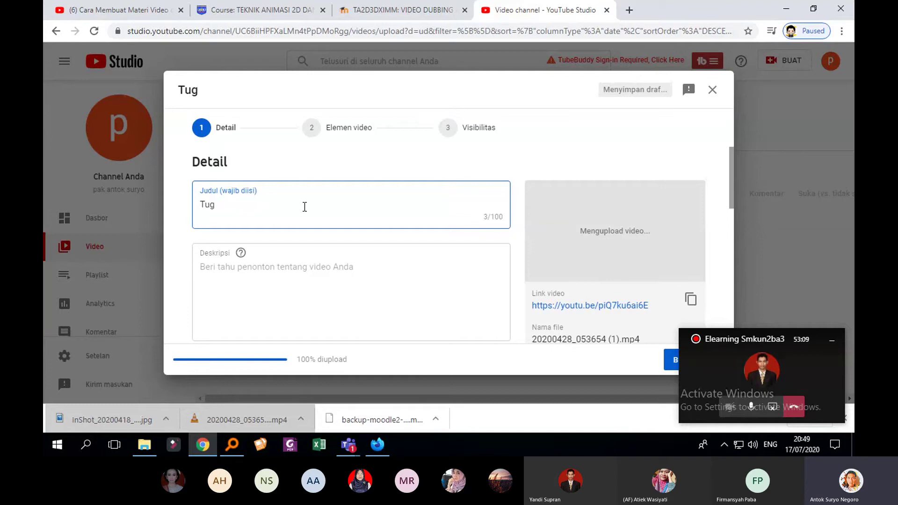